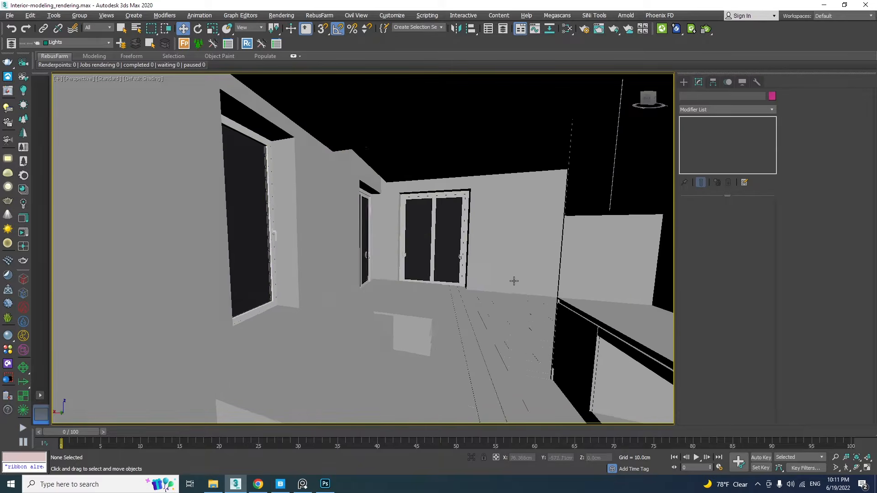
Show the whole interior model in wireframe and select all of its objects
scroll(515, 280, "down", 10)
middle_click_drag(418, 264, 461, 257)
key("F3")
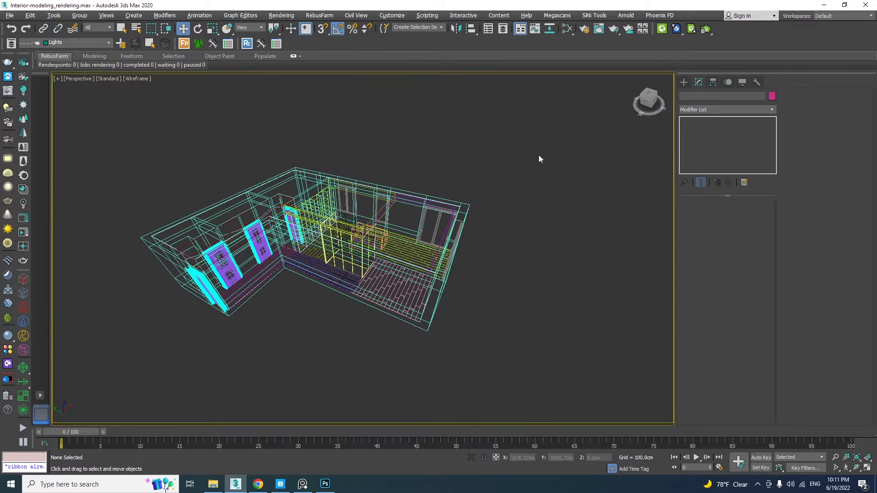
left_click_drag(550, 108, 97, 356)
Remove the window and door units around the building from the selection, keeping all other objects selected
middle_click_drag(388, 251, 305, 277, "alt")
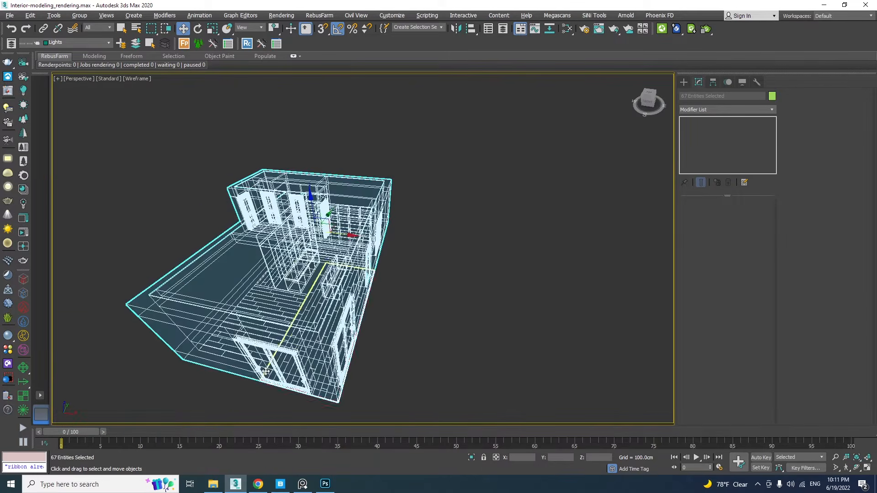
left_click(279, 361, "alt")
middle_click_drag(365, 341, 307, 310, "alt")
left_click(201, 323, "alt")
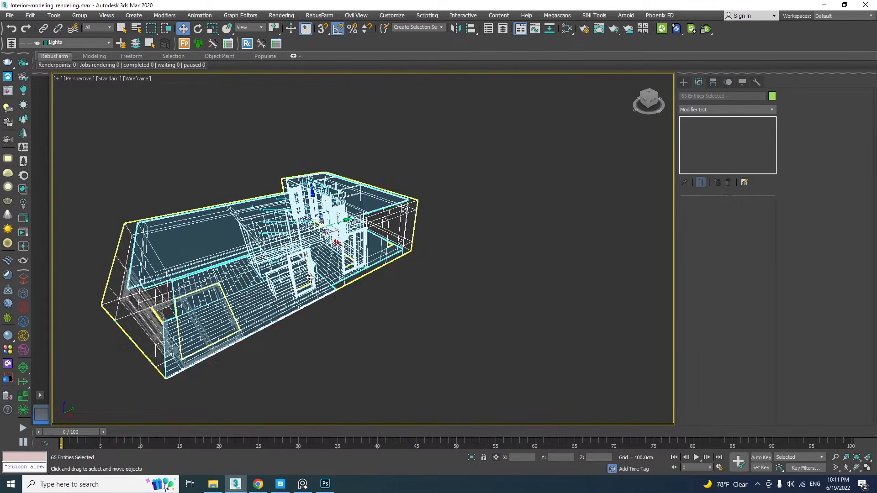
left_click(313, 277, "alt")
left_click(345, 256, "alt")
middle_click_drag(340, 251, 503, 227, "alt")
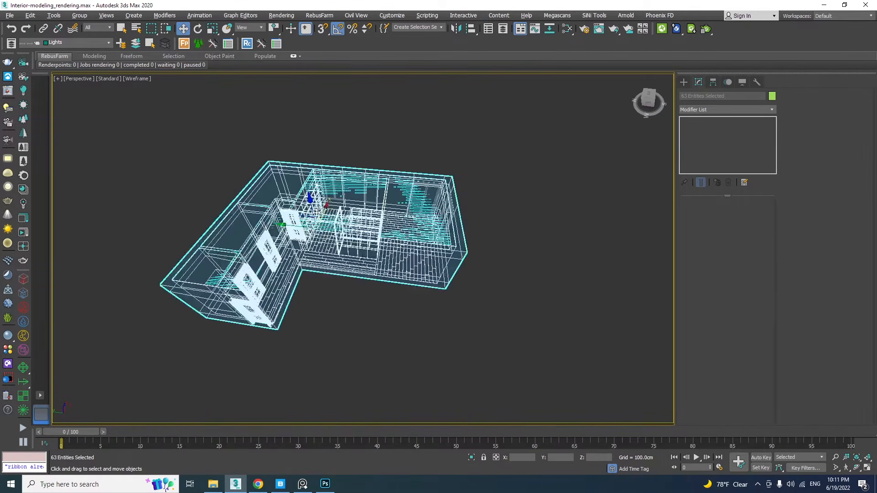
scroll(282, 227, "up", 3)
left_click(293, 230, "alt")
left_click(258, 273, "alt")
left_click(211, 328, "alt")
middle_click_drag(213, 325, 392, 249, "alt")
left_click(173, 320, "alt")
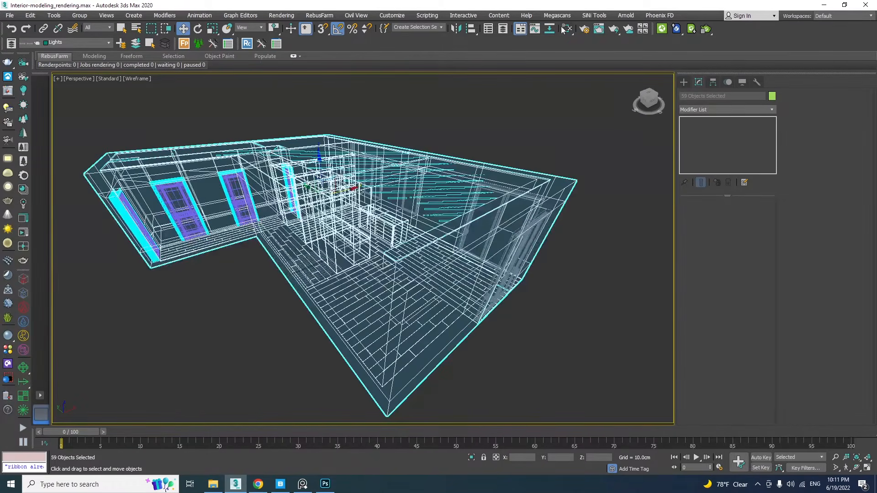
Create a VRayMtl material in the Slate Material Editor and display its parameters
left_click(566, 28)
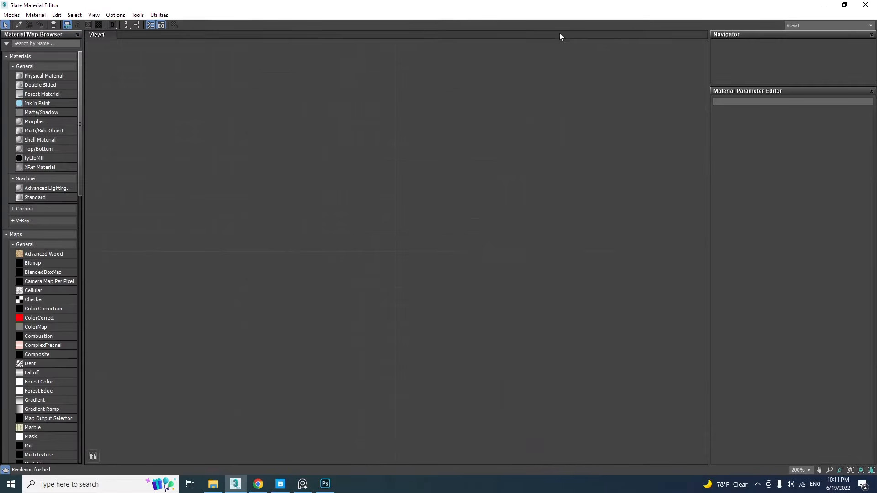
left_click(22, 221)
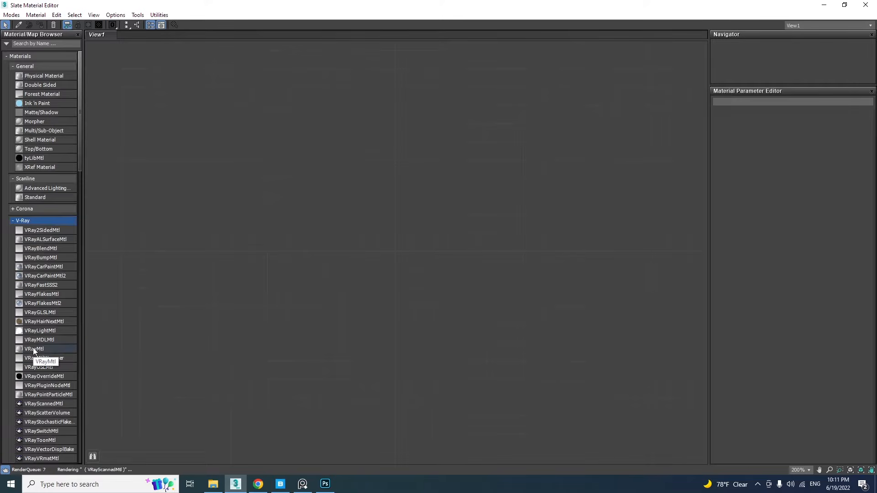
left_click_drag(34, 349, 400, 112)
double_click(387, 198)
Assign the new VRayMtl to the selected objects and minimize the material editor
left_click_drag(295, 6, 559, 80)
scroll(461, 304, "down", 3)
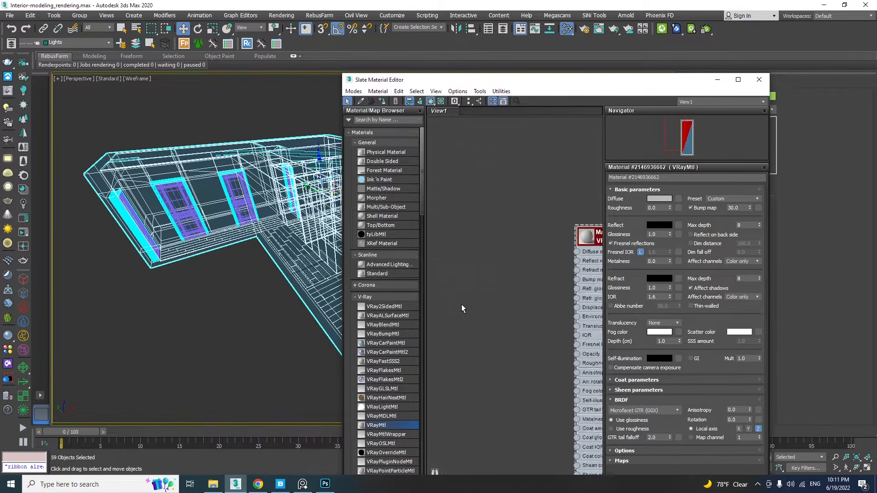
left_click_drag(578, 255, 530, 234)
left_click(382, 104)
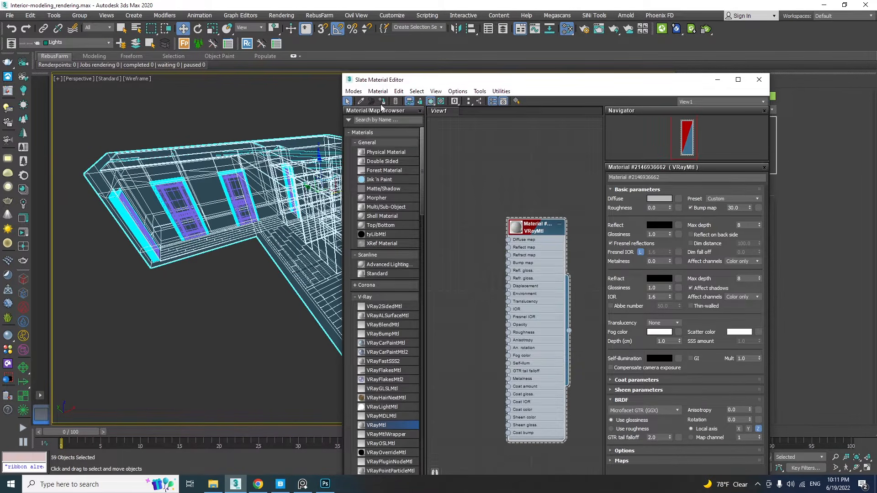
left_click(718, 80)
Deselect everything, return to shaded display and place a VRaySun outside the building, aimed at the corner of its longer wing
key("F3")
scroll(359, 200, "down", 3)
middle_click_drag(359, 199, 480, 273, "alt")
left_click(480, 273)
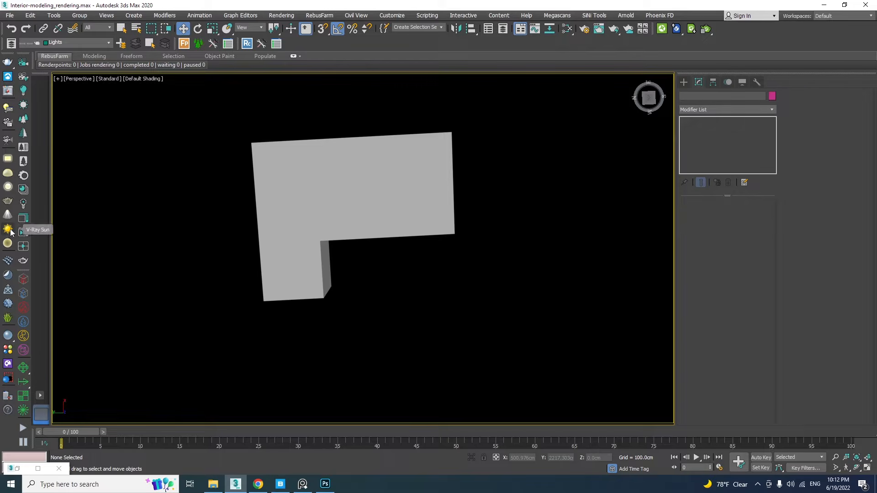
left_click(684, 82)
left_click(705, 95)
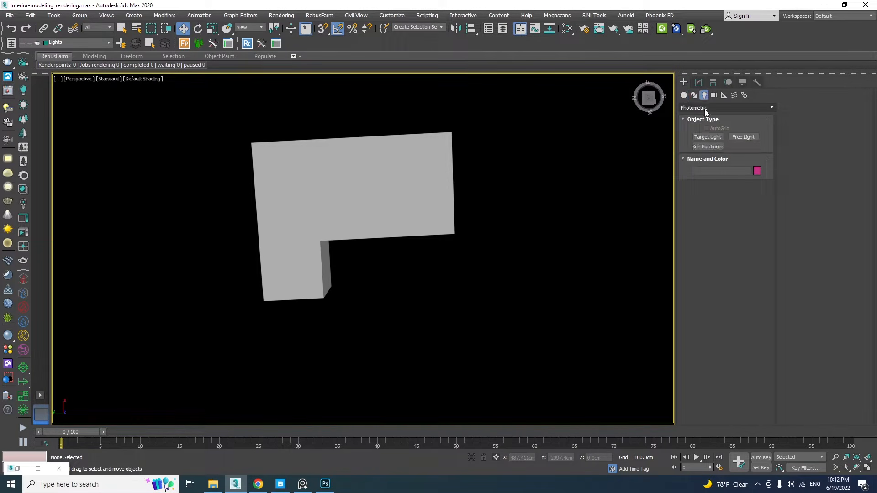
left_click(704, 108)
left_click(695, 149)
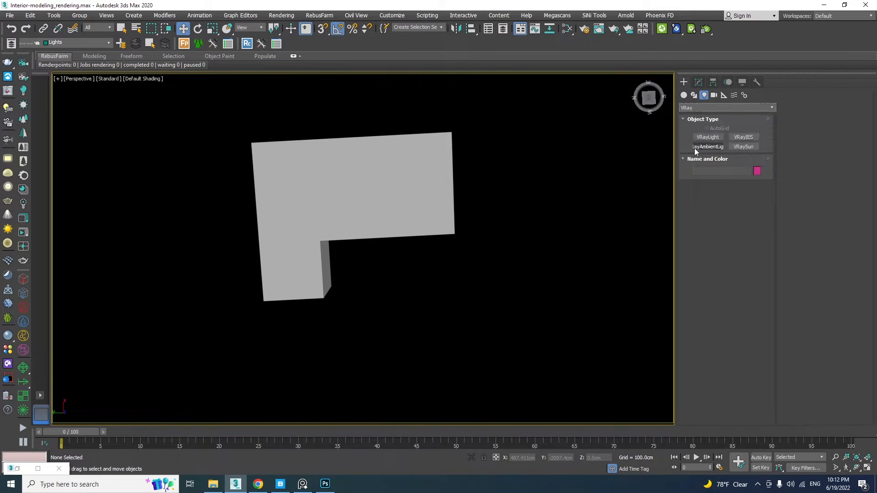
left_click(744, 146)
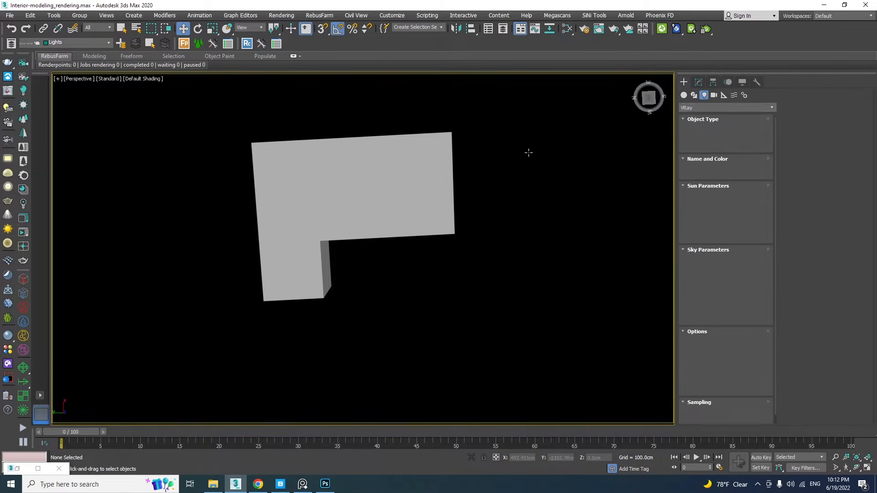
middle_click_drag(525, 151, 451, 196)
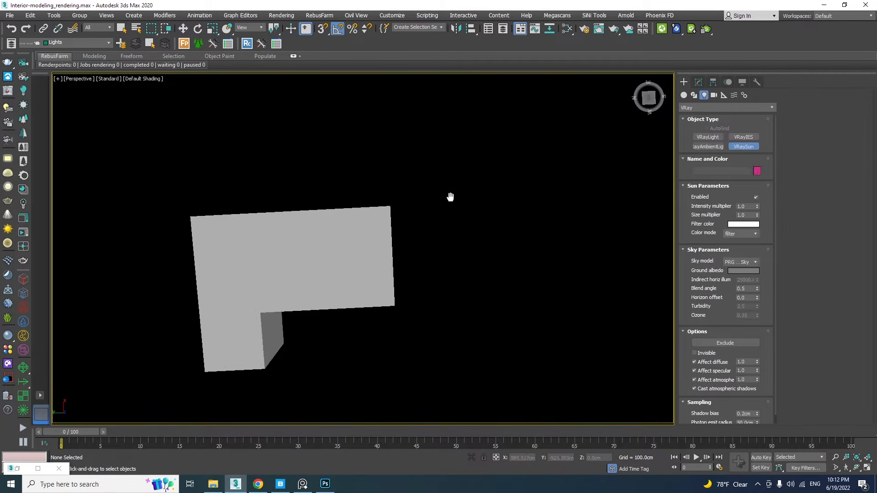
left_click(372, 235)
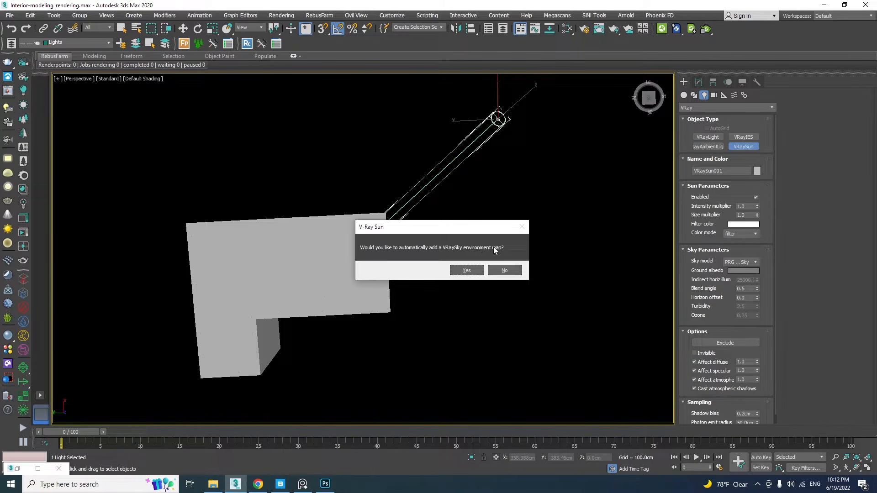
Add a VRaySky environment map with the sun, replacing the existing environment map, and finish placing the light
left_click(465, 270)
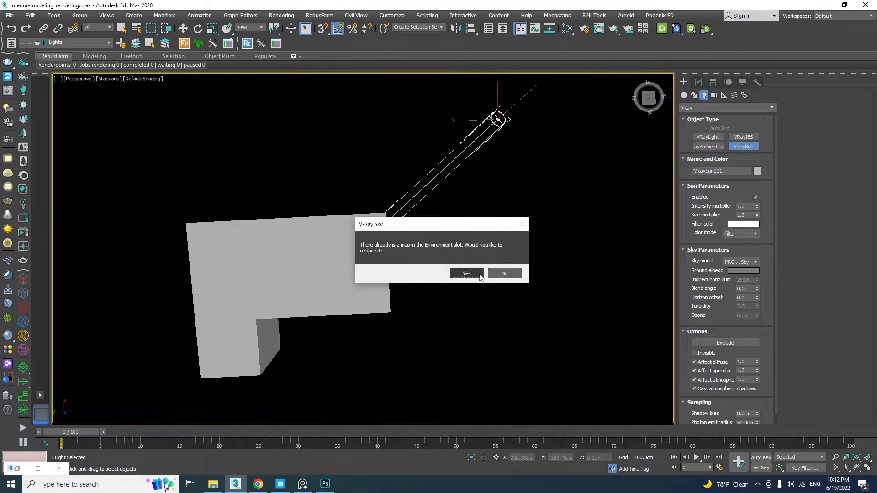
left_click(467, 273)
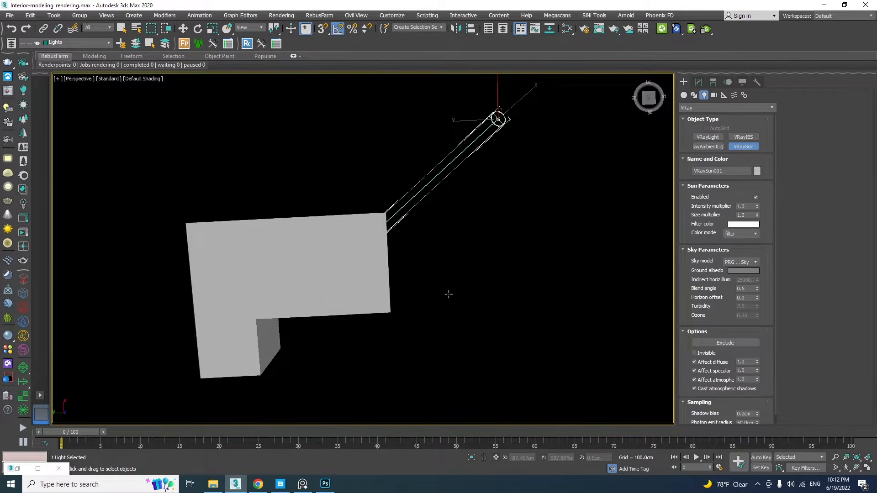
right_click(445, 286)
Raise the VRaySun above the building to a Z height of about 932 cm
middle_click_drag(462, 229, 401, 204, "alt")
left_click_drag(433, 219, 396, 63)
middle_click_drag(421, 192, 427, 255, "alt")
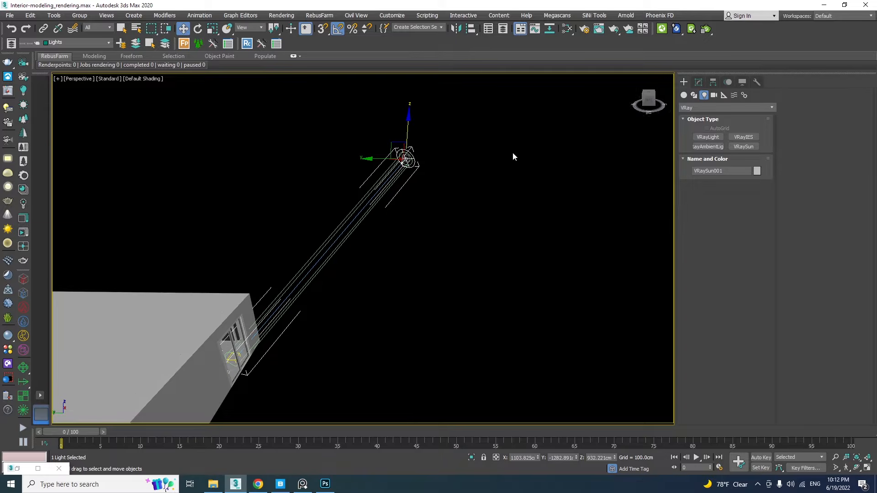
Frame the perspective view inside the room, facing the corner with the two double windows
middle_click_drag(310, 231, 366, 206, "alt")
scroll(368, 207, "up", 3)
middle_click_drag(474, 333, 469, 265)
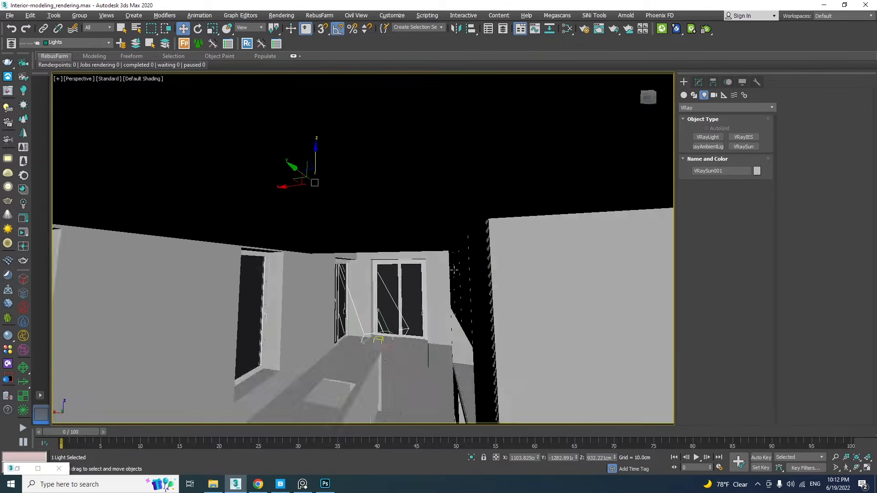
scroll(469, 265, "up", 3)
scroll(412, 338, "up", 4)
middle_click_drag(411, 339, 439, 294)
scroll(439, 294, "down", 3)
scroll(439, 294, "up", 2)
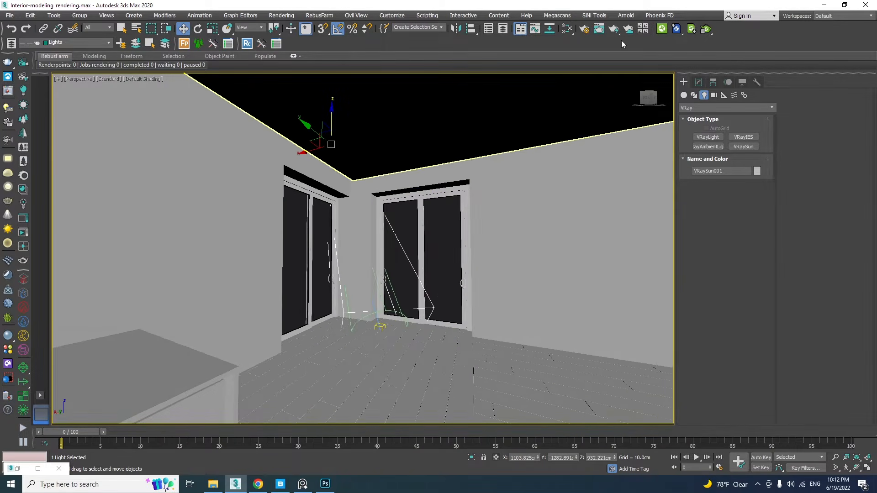
Set the V-Ray image sampler to Bucket with max subdivs 10, noise threshold 0.03 and min shading rate 24
left_click(584, 30)
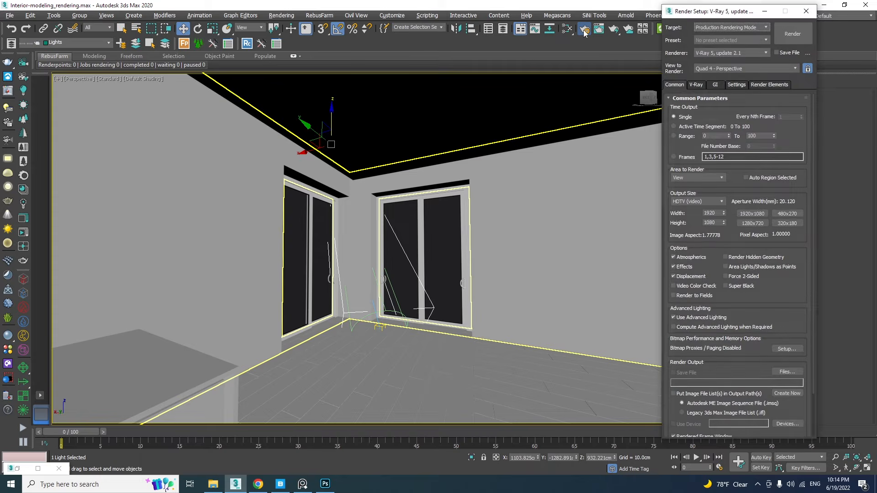
left_click_drag(689, 13, 619, 14)
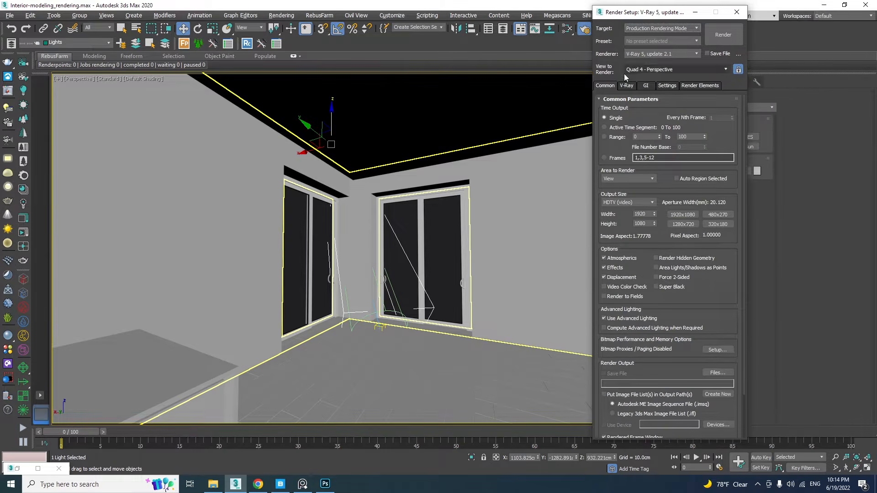
left_click(629, 86)
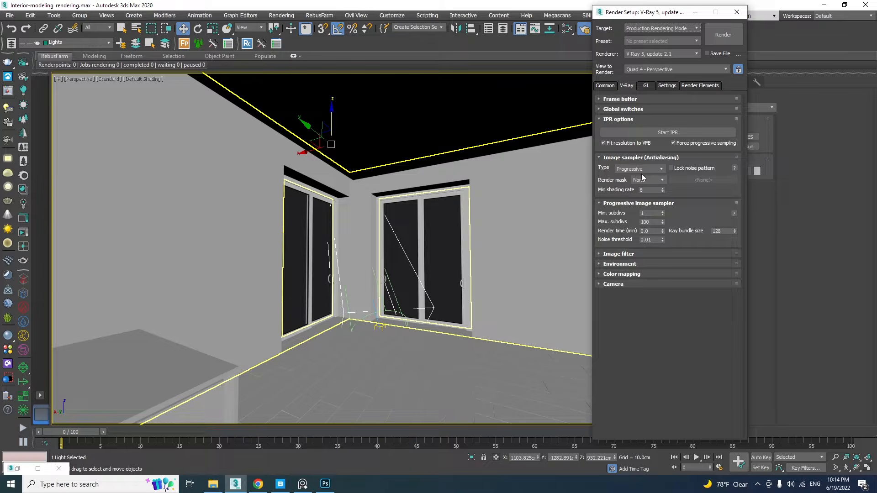
left_click(630, 176)
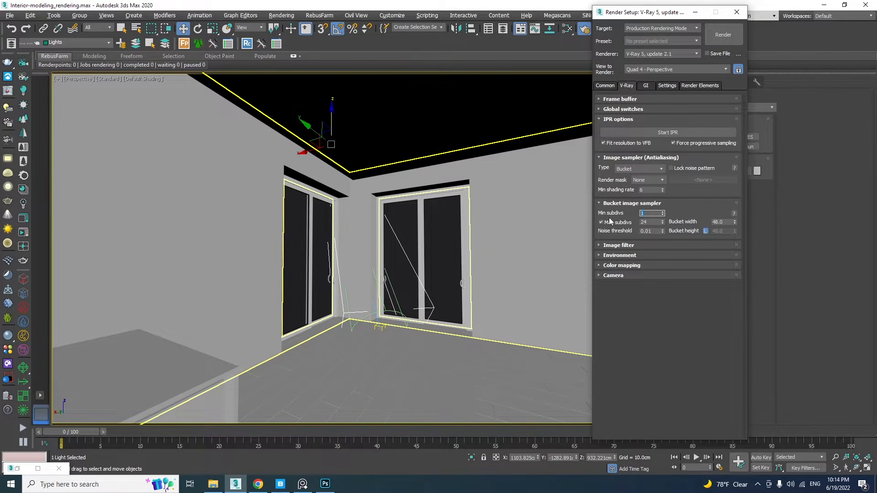
key("Tab")
type("10")
double_click(654, 232)
double_click(653, 189)
type("24")
Choose Reinhard as the color mapping type and expand the Light cache settings for global illumination
left_click(645, 268)
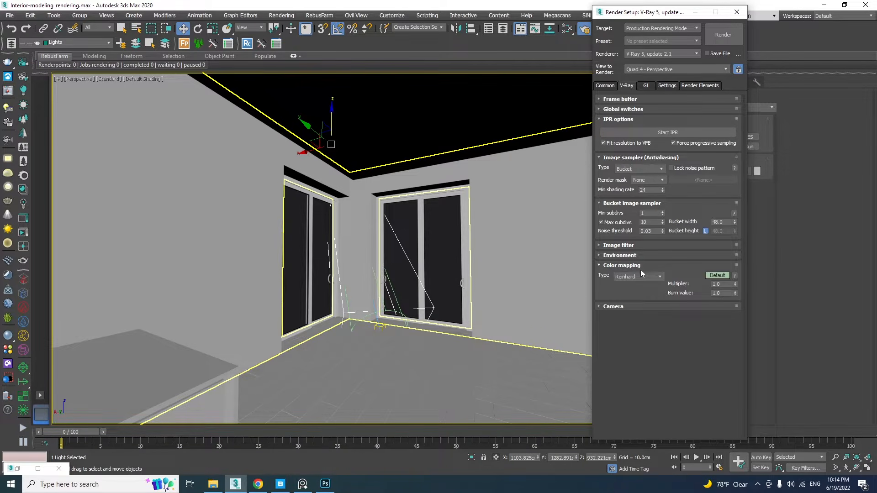
left_click(633, 276)
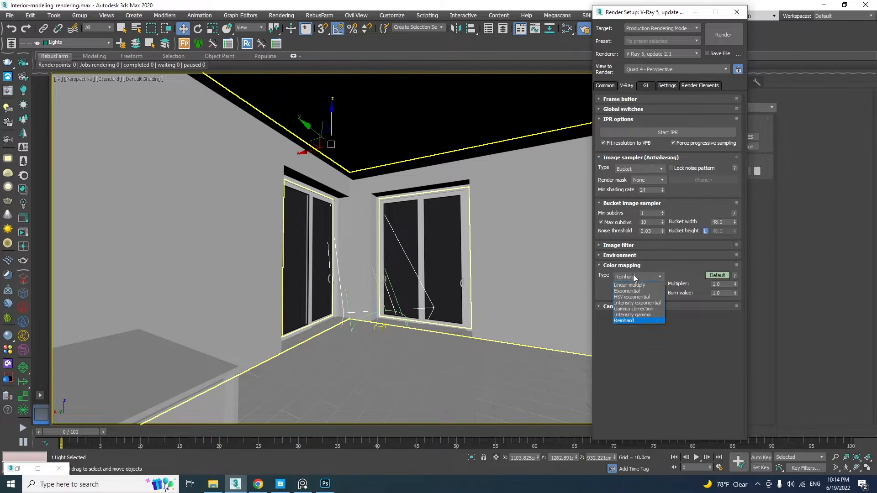
left_click(625, 320)
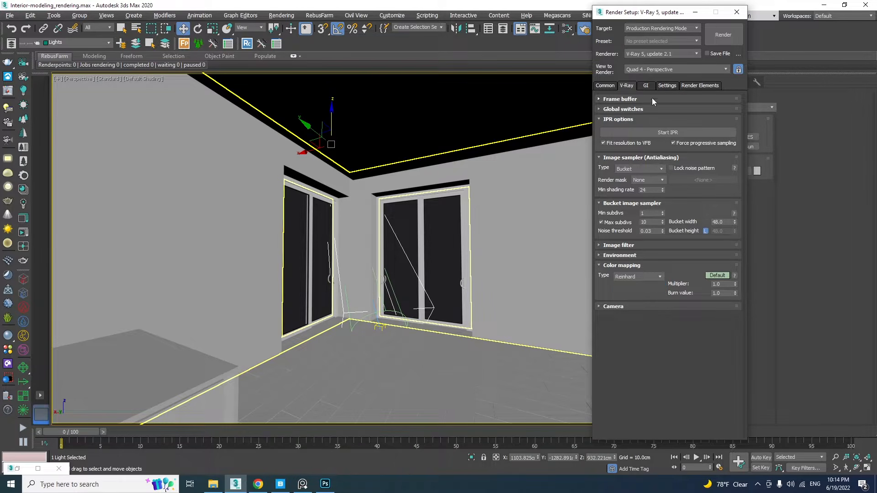
left_click(650, 86)
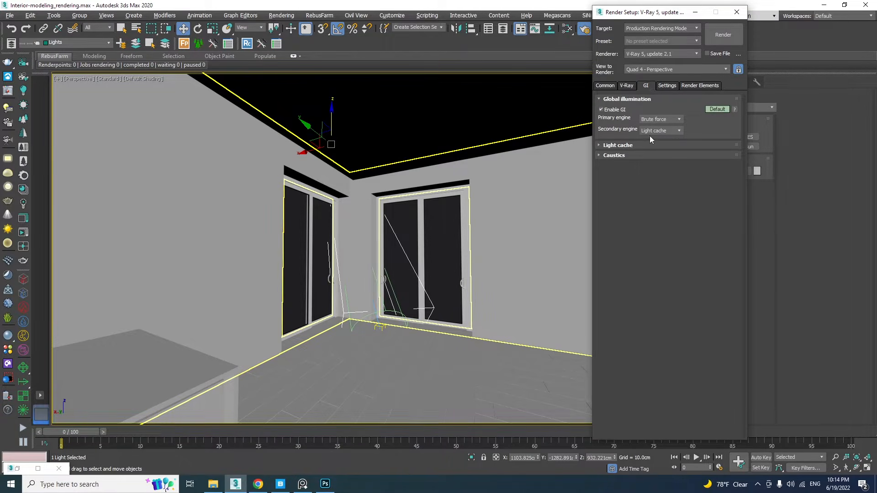
left_click(618, 146)
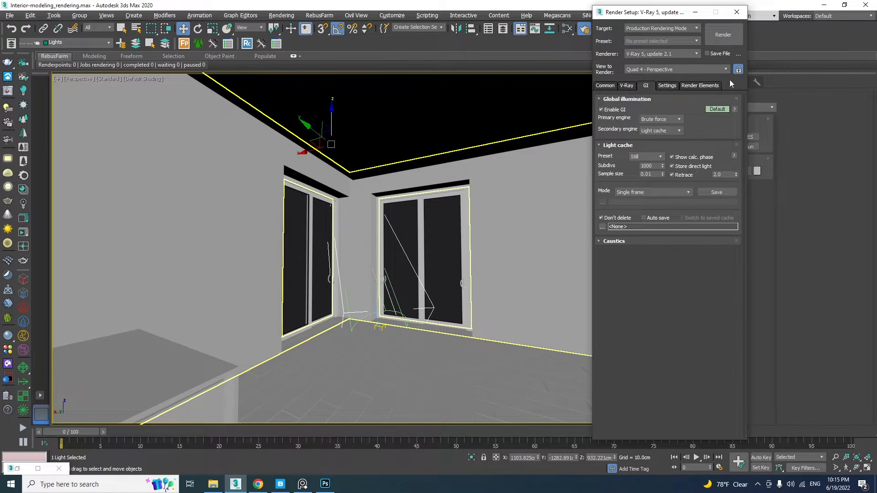
Add a VRayLightMix render element and minimize the render setup window
left_click(707, 86)
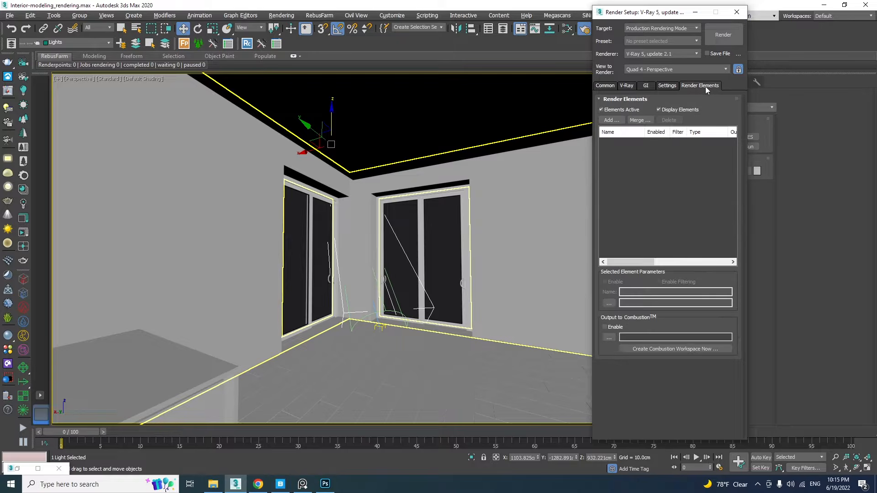
left_click(610, 120)
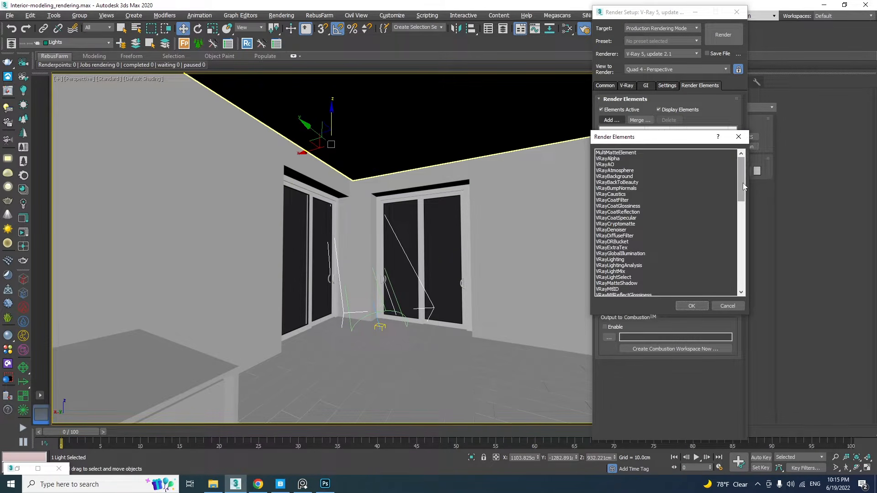
left_click(626, 272)
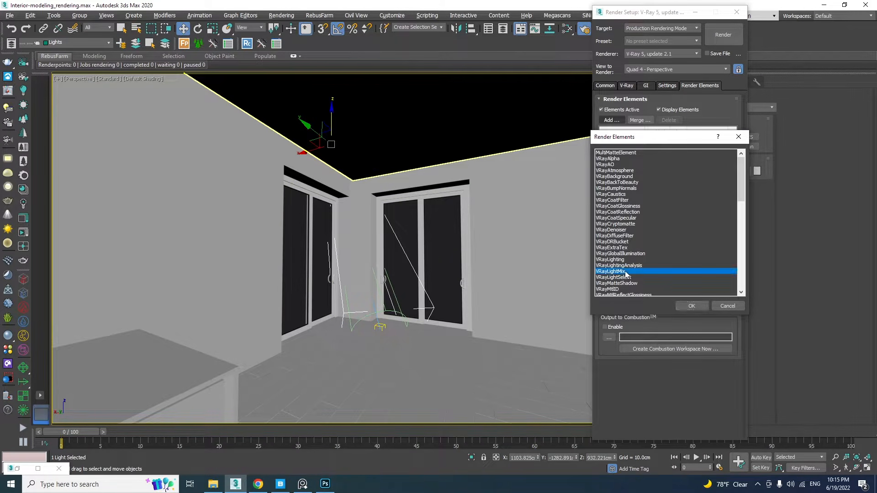
left_click(691, 306)
left_click(695, 12)
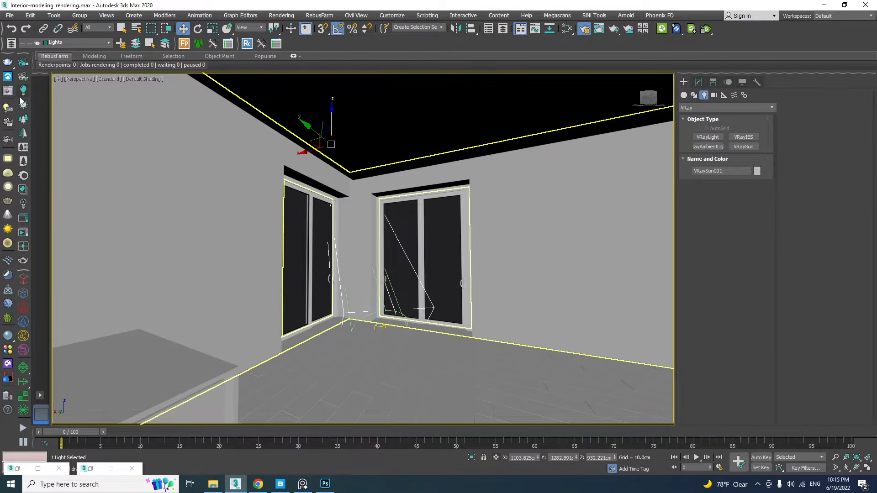
Start an interactive render of the room in the V-Ray Frame Buffer
left_click(8, 91)
left_click_drag(396, 23, 252, 26)
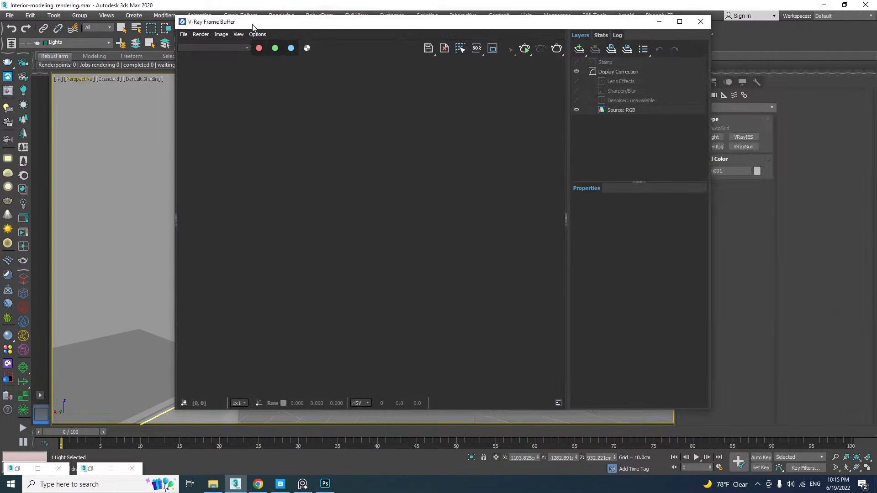
left_click(525, 49)
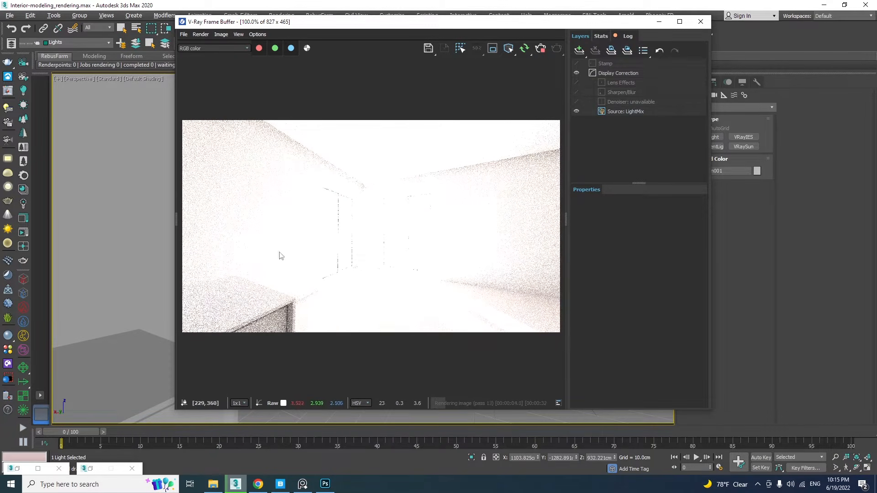
Open the Environment and Effects settings beside the frame buffer and choose Physical Camera Exposure Control
left_click_drag(408, 28, 550, 69)
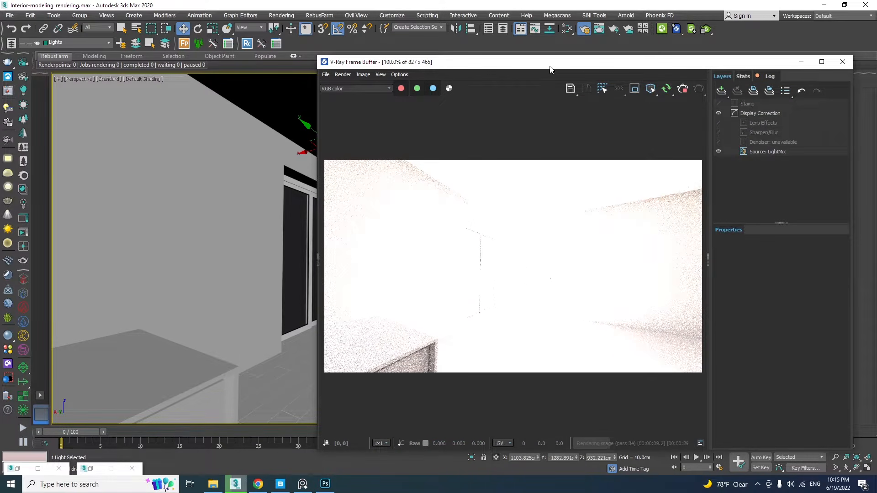
left_click(209, 220)
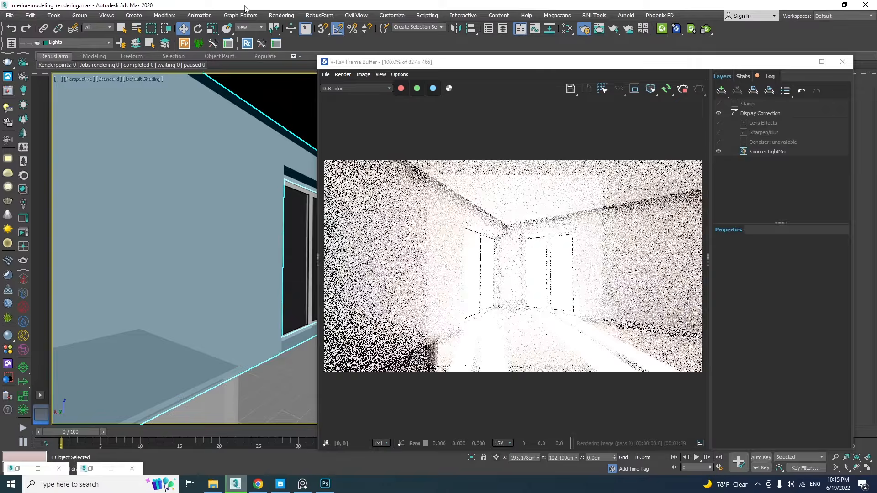
left_click(280, 15)
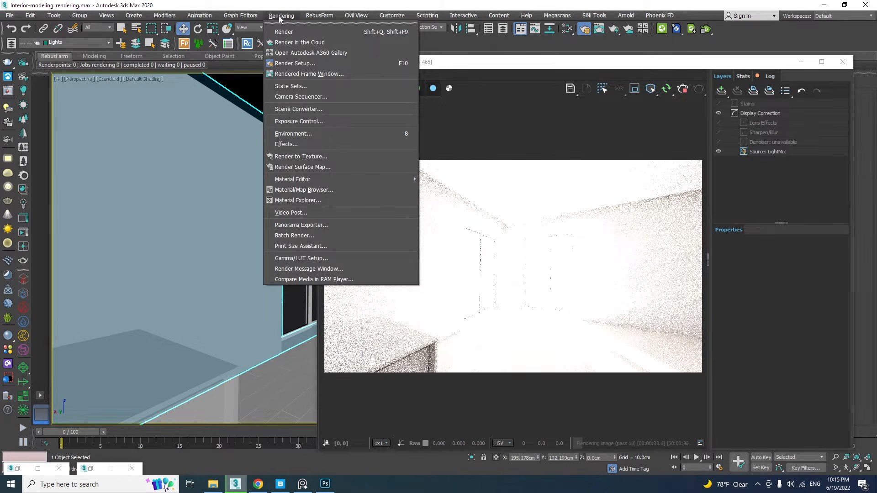
left_click(274, 133)
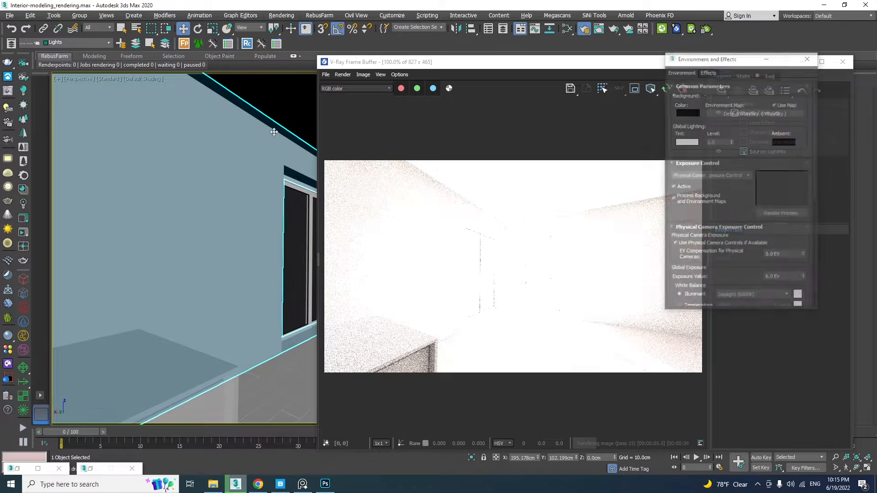
left_click_drag(709, 60, 182, 65)
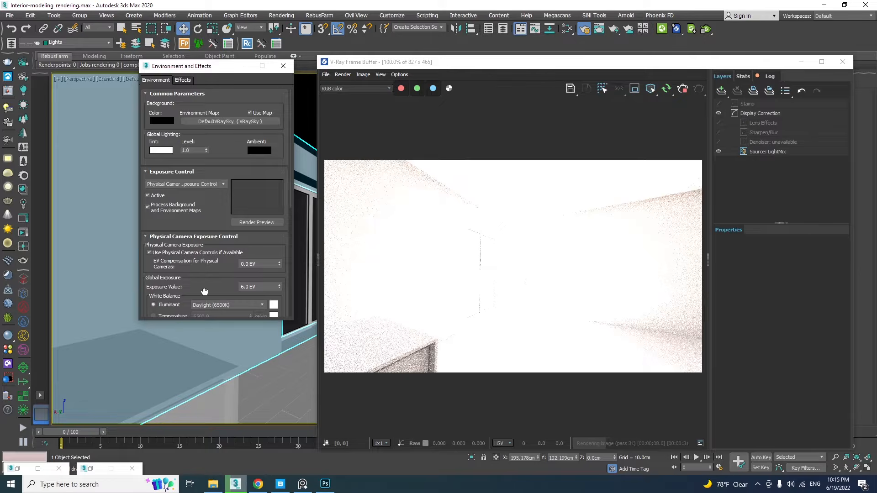
scroll(204, 291, "down", 5)
scroll(205, 291, "up", 3)
left_click(171, 140)
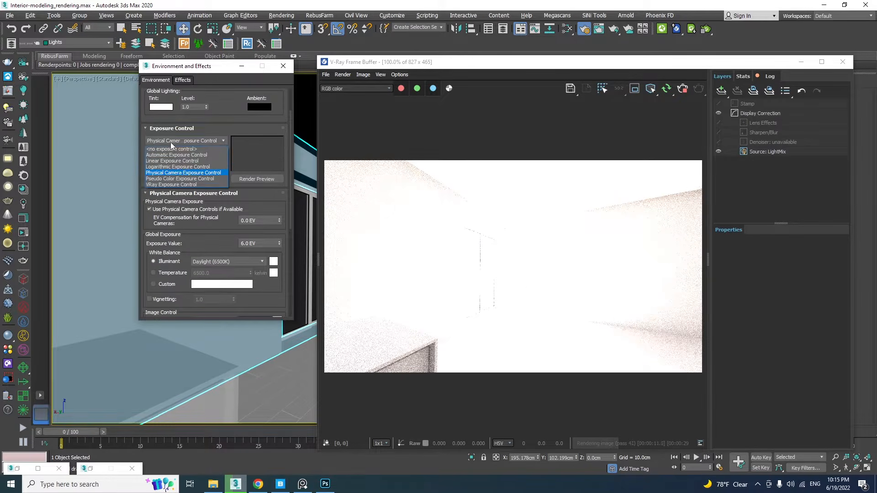
left_click(185, 173)
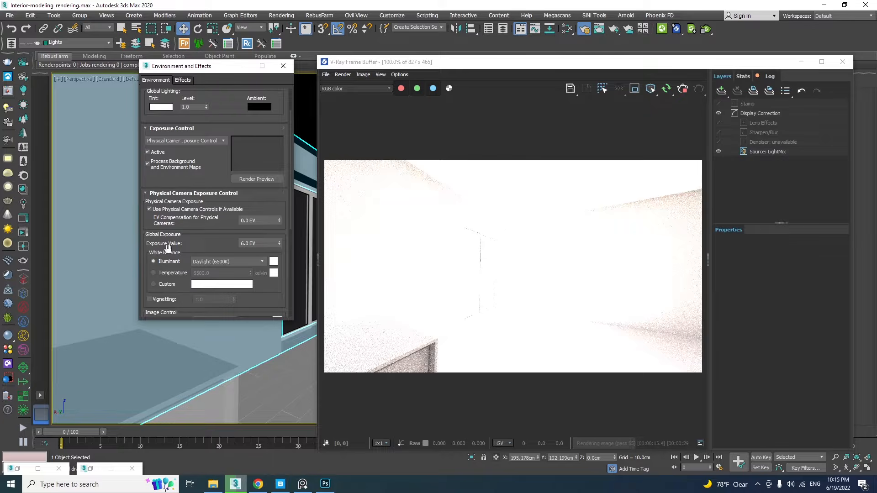
Set the global exposure value to 13 EV and close the environment settings
left_click_drag(263, 244, 224, 246)
type("13")
key("Return")
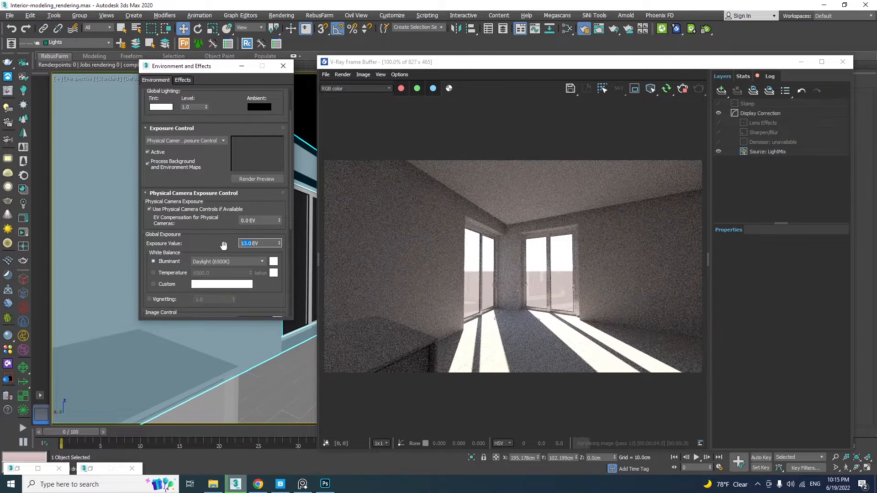
left_click(283, 65)
left_click_drag(424, 67, 405, 80)
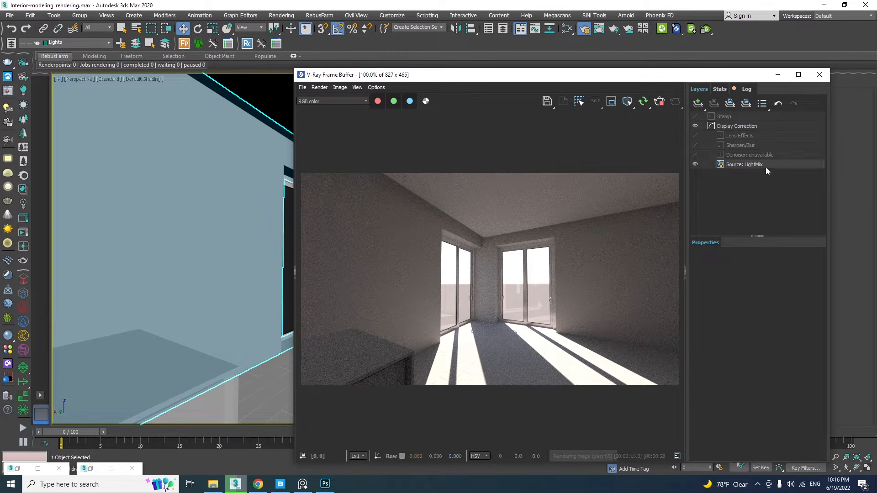
Set the Environment light multiplier to 5 in the LightMix source layer
left_click(740, 167)
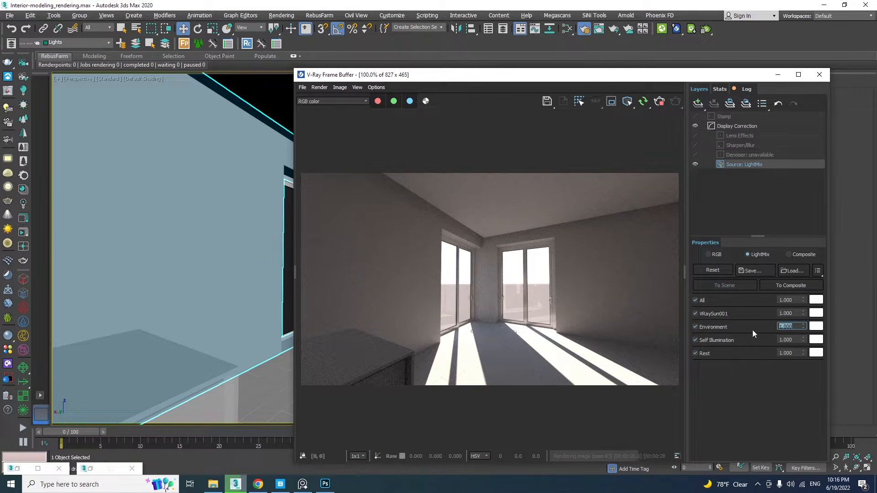
type("5")
key("Return")
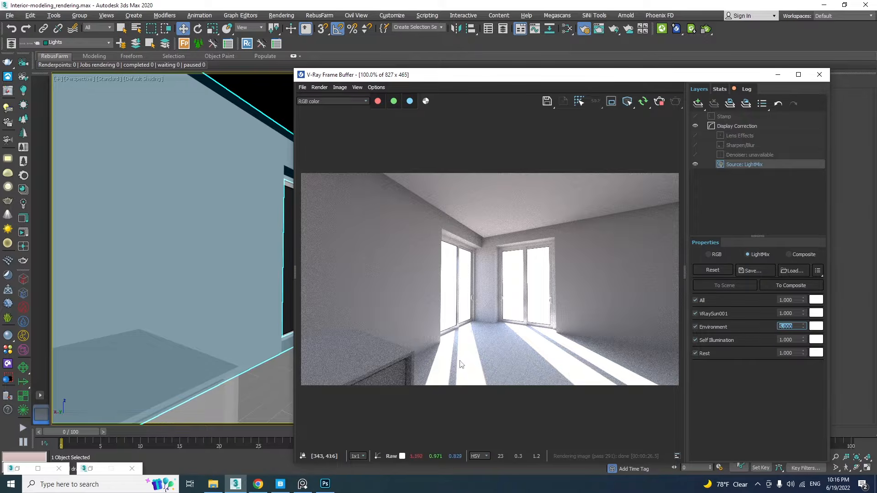
Add an Exposure correction layer to the render and lower its Highlight Burn to about 0.53
left_click(728, 133)
left_click(698, 104)
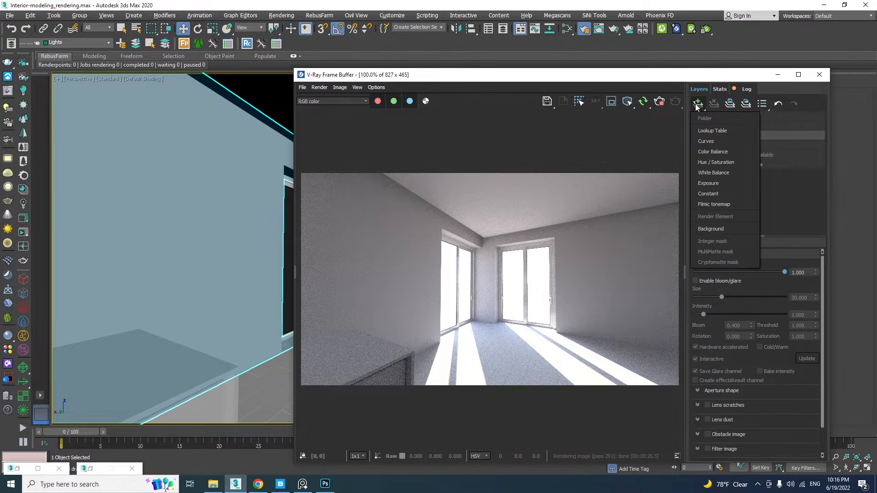
left_click(708, 183)
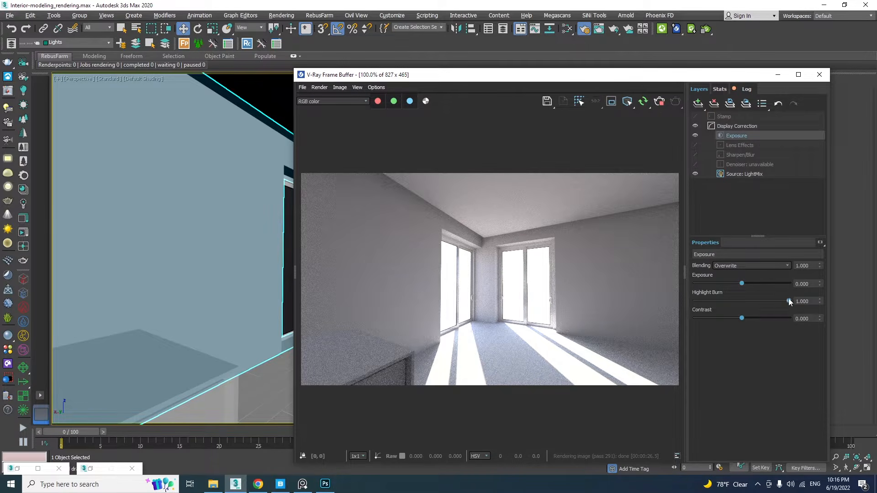
mouse_move(790, 301)
left_mouse_down()
mouse_move(734, 302)
mouse_move(750, 302)
left_mouse_up()
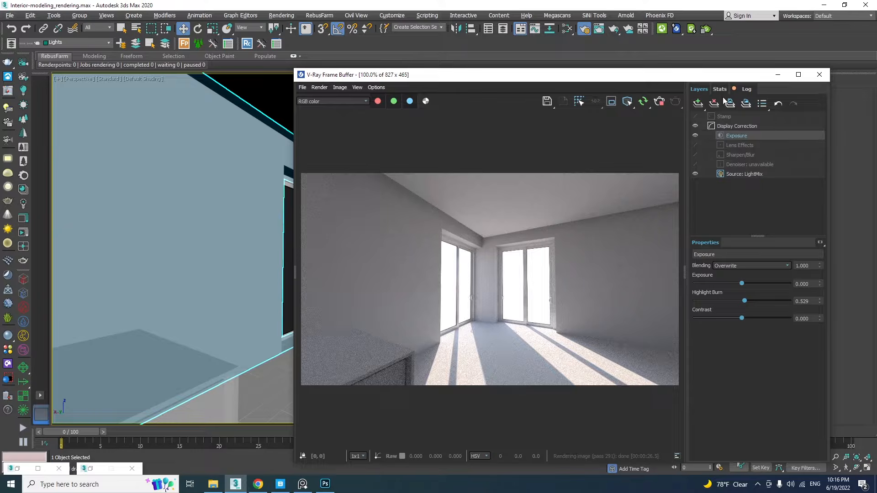
Stop the interactive render and send the LightMix intensities back to the scene lights
left_click(743, 177)
left_click(791, 326)
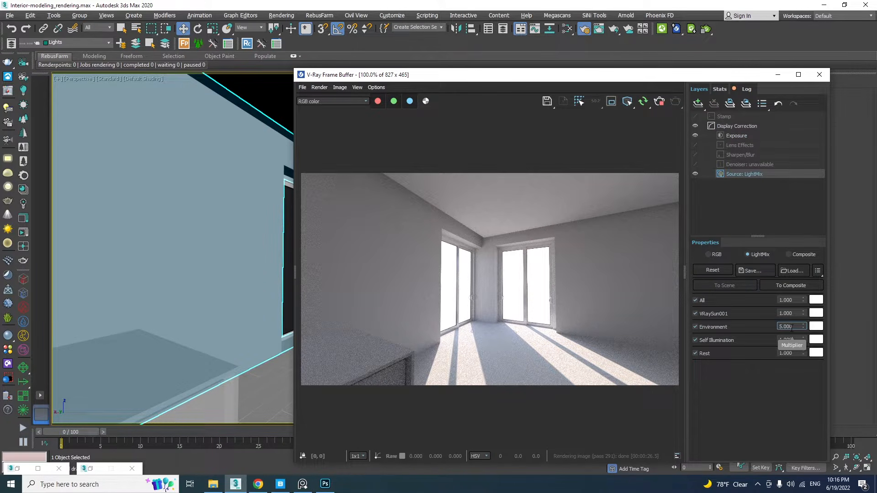
left_click(659, 102)
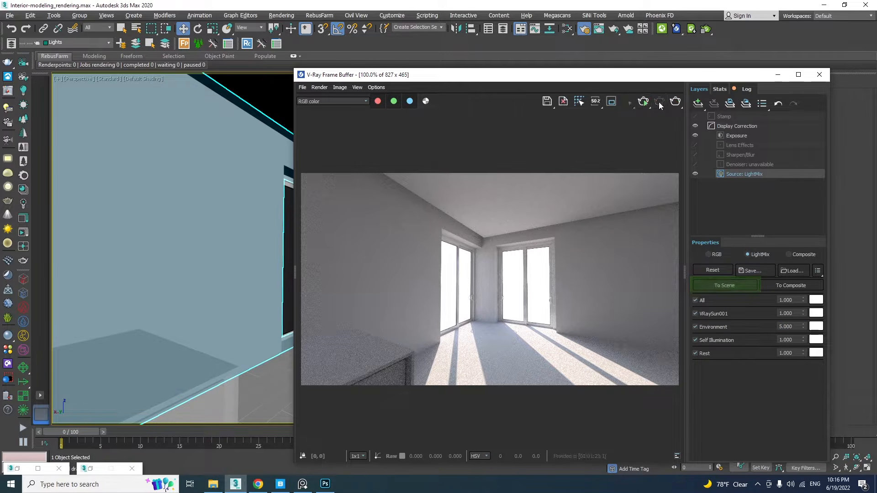
left_click(719, 288)
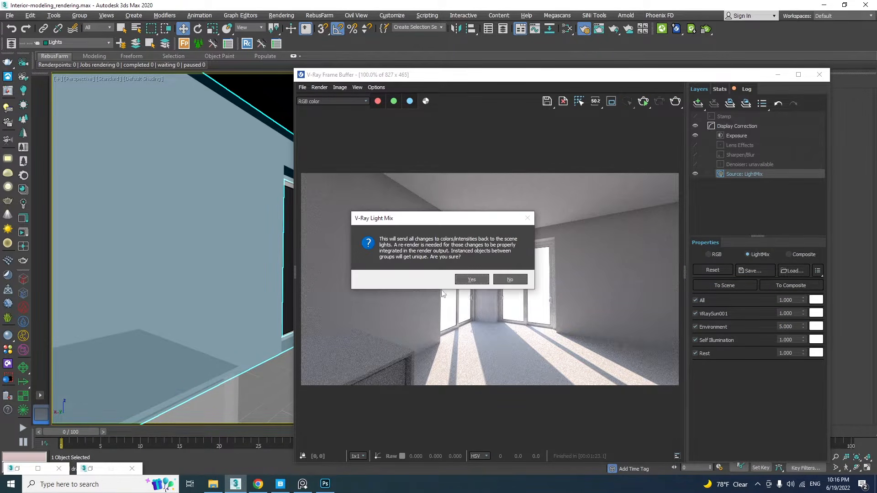
left_click(472, 280)
Turn the view towards the room's floor and create a new VRayMtl material in the Slate Material Editor
left_click_drag(537, 75, 492, 370)
middle_click_drag(475, 304, 453, 311, "alt")
scroll(422, 319, "up", 4)
scroll(494, 299, "down", 4)
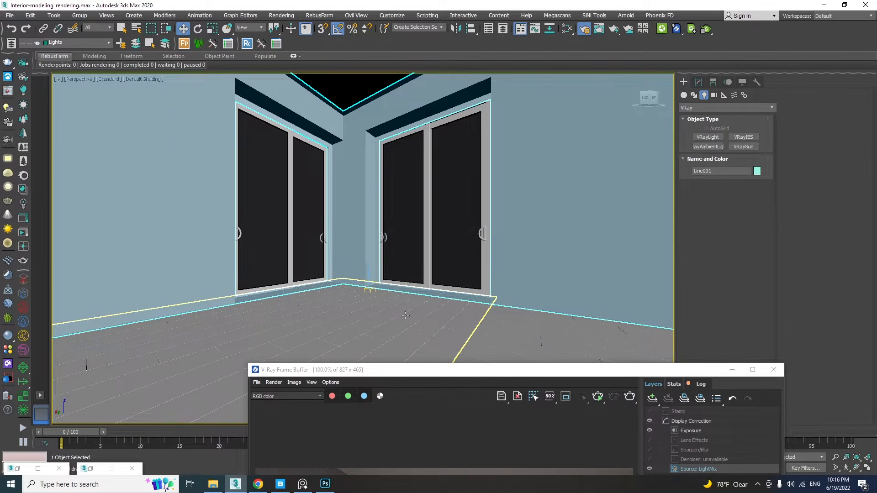
left_click_drag(415, 380, 488, 78)
left_click(567, 28)
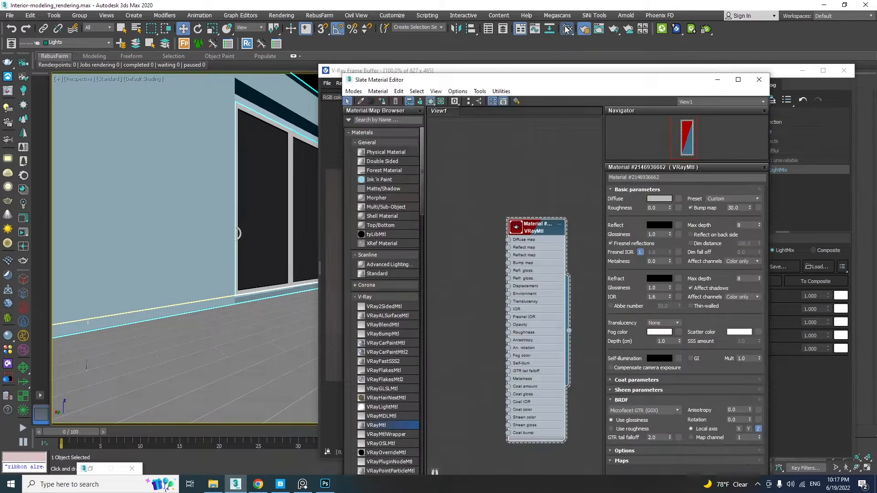
left_click_drag(551, 81, 240, 70)
middle_click_drag(139, 298, 198, 217)
right_click(198, 216)
mouse_move(219, 223)
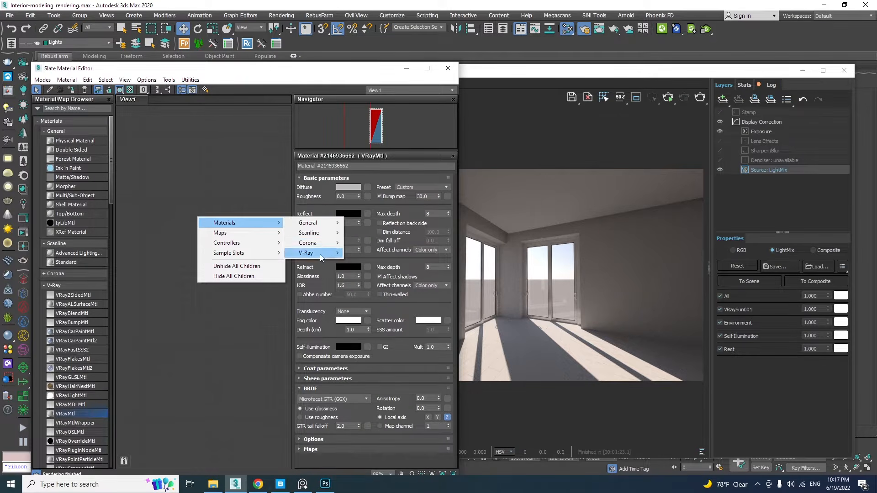
mouse_move(322, 257)
left_click(378, 372)
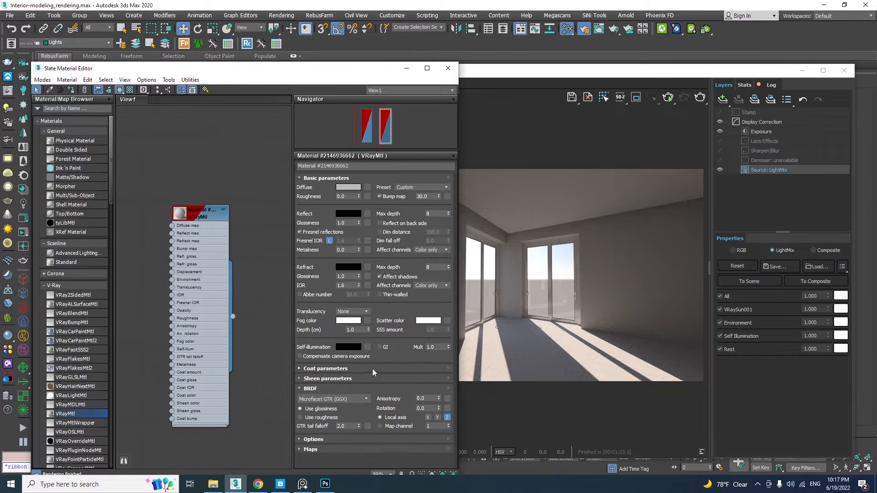
middle_click_drag(153, 267, 188, 270)
left_click_drag(173, 68, 493, 86)
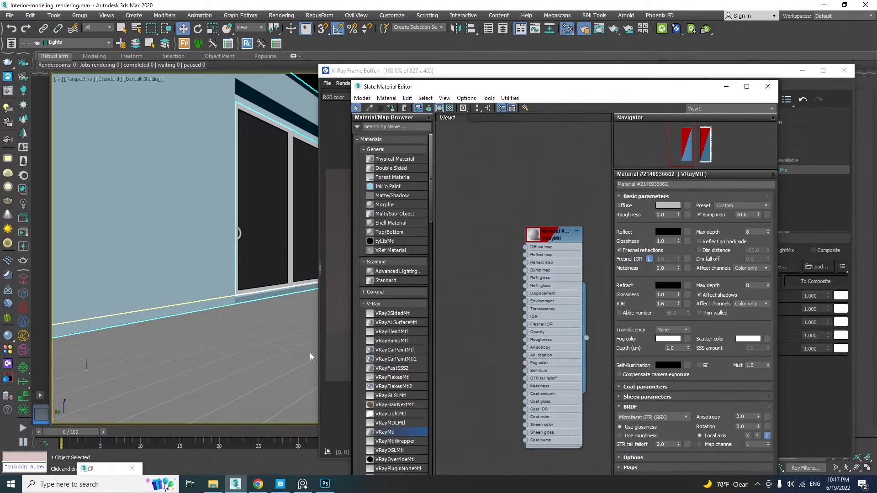
Select the wood floor in the scene and review the plank textures in the Assets Floor folder as extra large icons
left_click(235, 370)
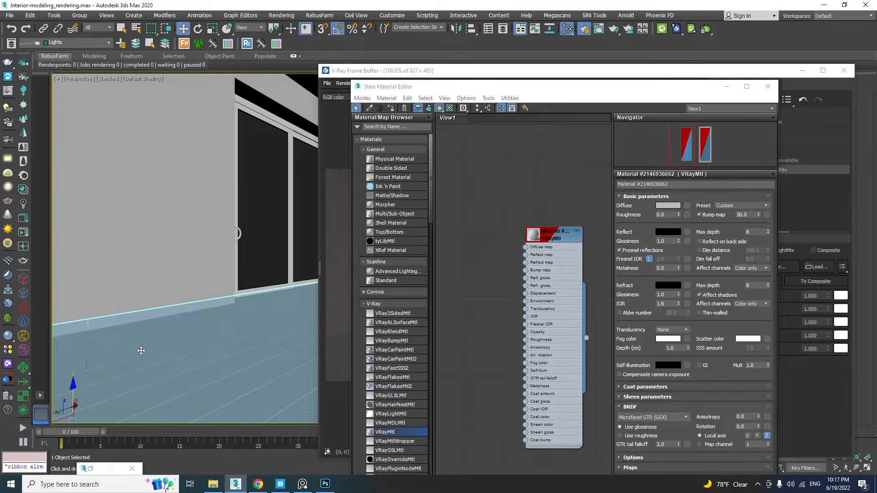
left_click(210, 488)
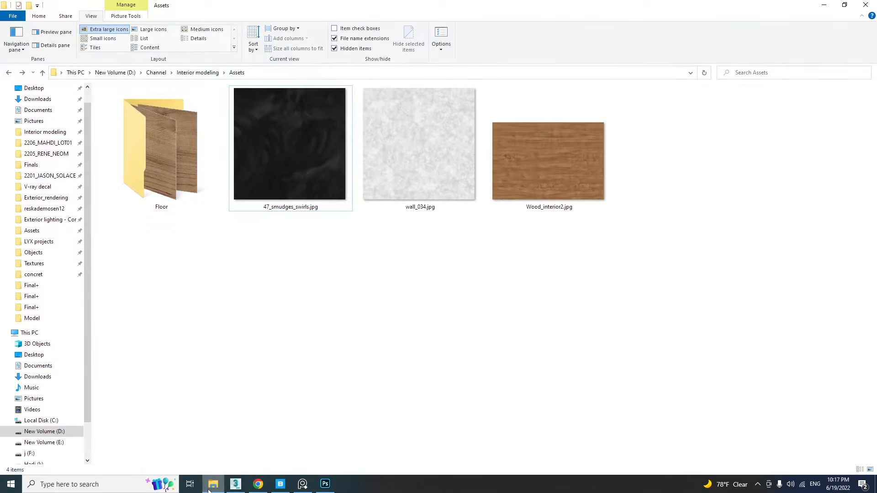
double_click(137, 172)
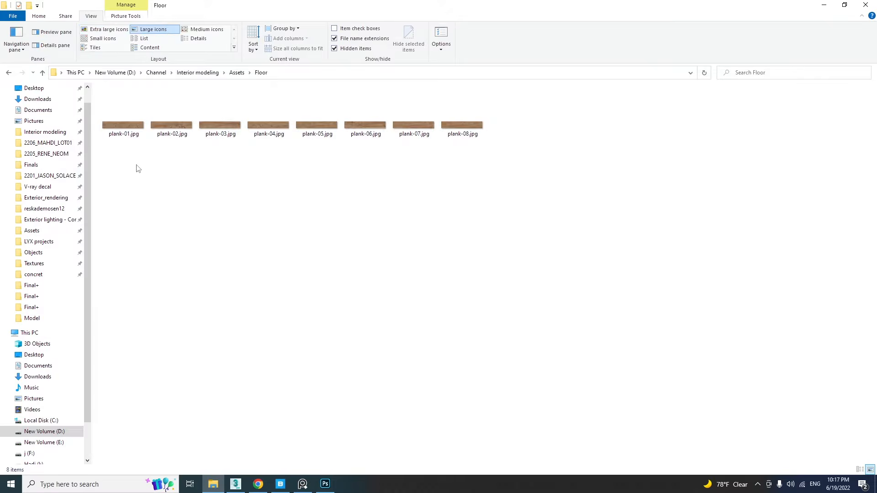
left_click_drag(110, 152, 510, 114)
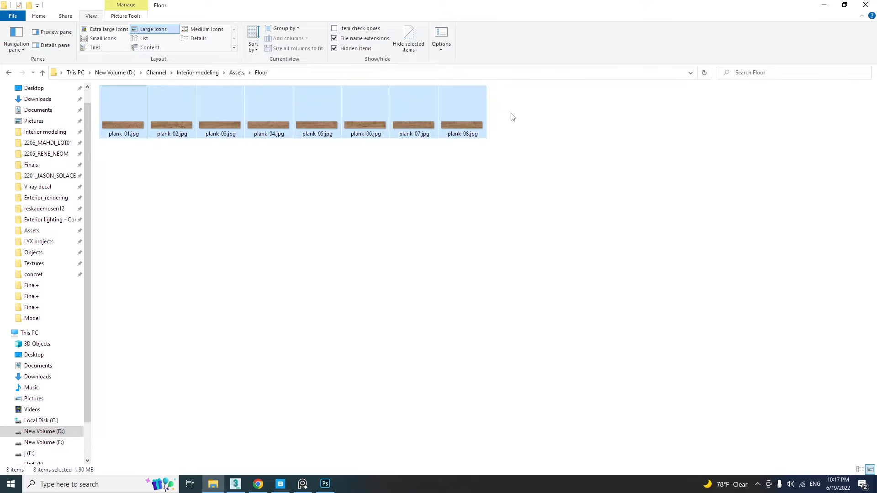
left_click(442, 181)
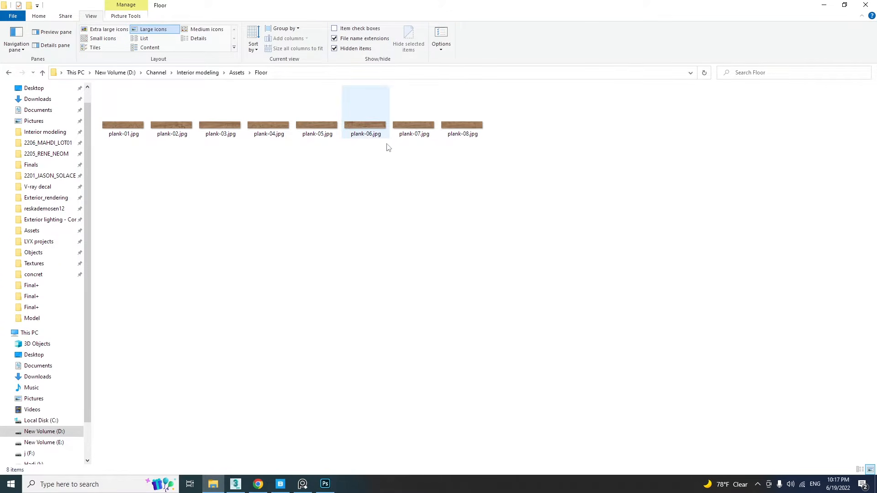
left_click_drag(542, 174, 120, 125)
left_click(126, 171)
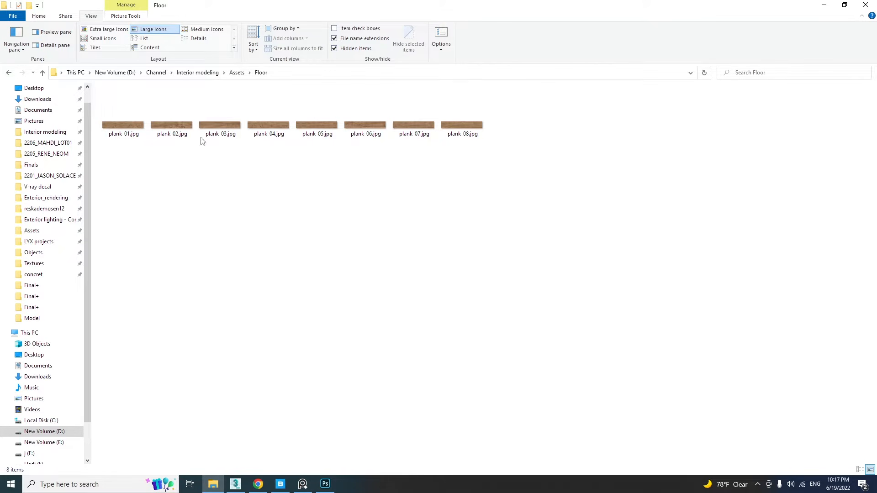
left_click(109, 29)
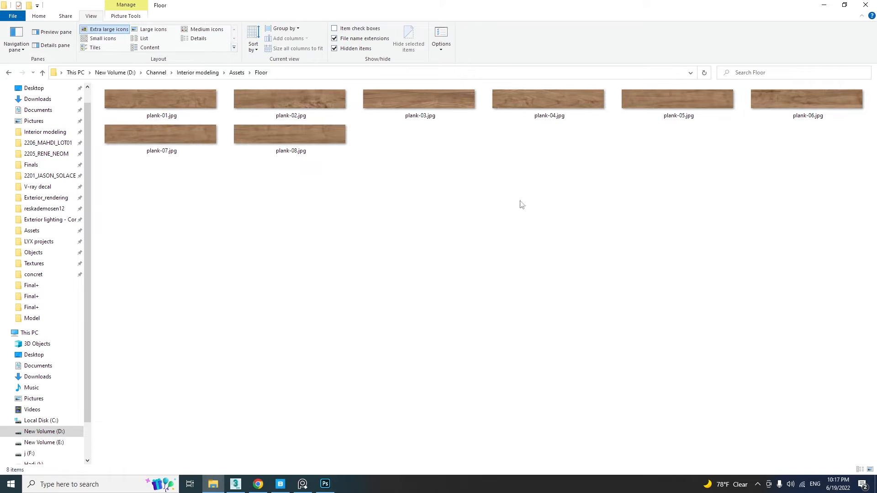
Glance at Wood_diffuse2.jpg in Photoshop, return to 3ds Max and examine the floor's FloorGenerator maximum board length and width
left_click(325, 484)
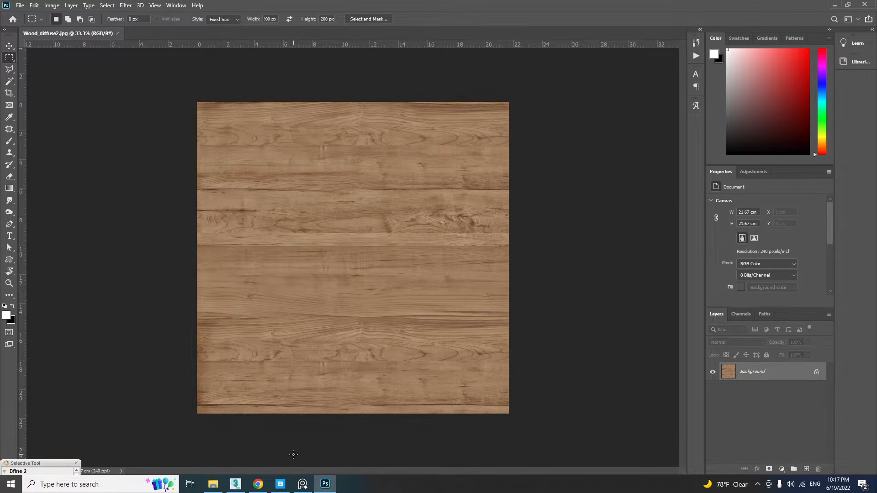
left_click(236, 485)
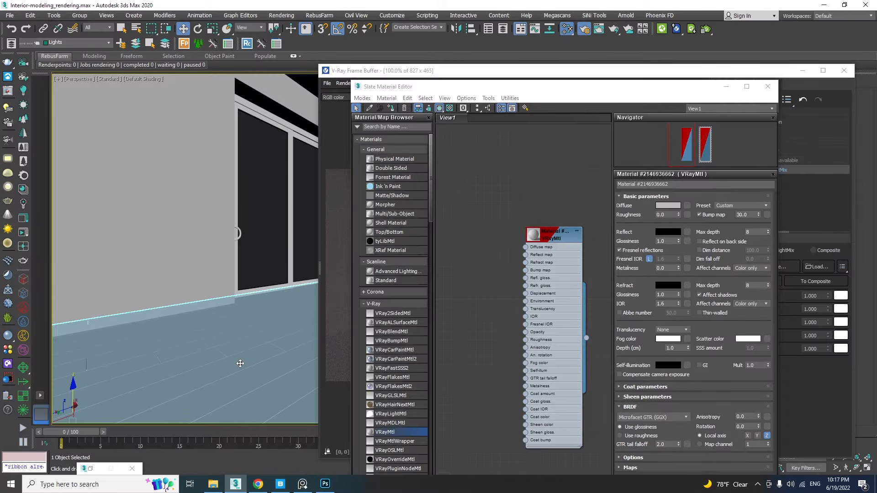
left_click(803, 72)
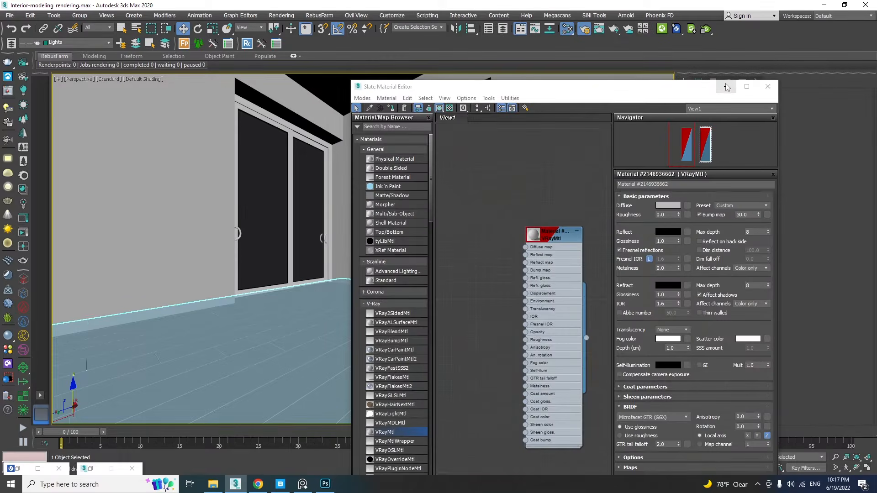
left_click(726, 87)
left_click(698, 82)
left_click(716, 122)
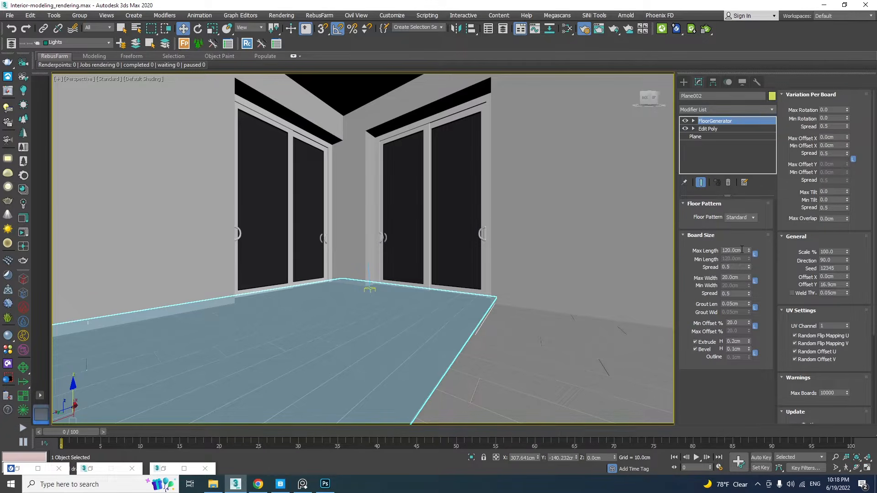
double_click(730, 277)
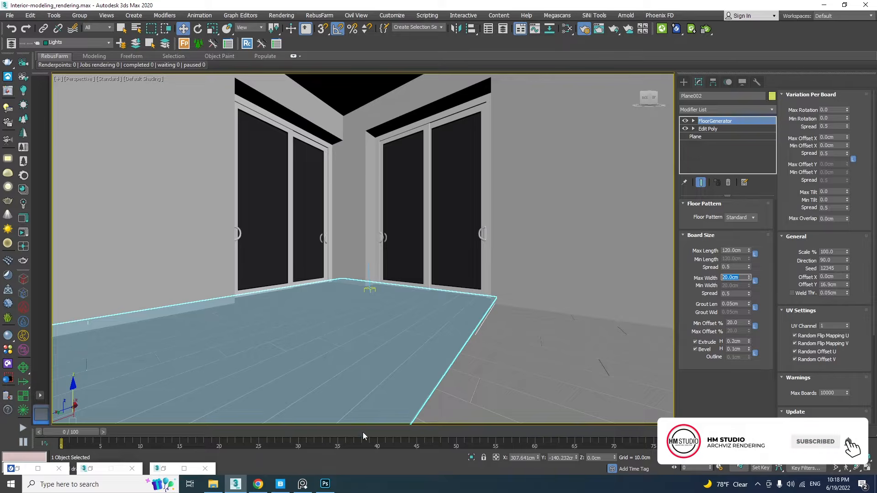
Switch to Photoshop and copy a fixed 1200 x 200 px strip from the upper part of the Wood_diffuse2.jpg texture
left_click(326, 484)
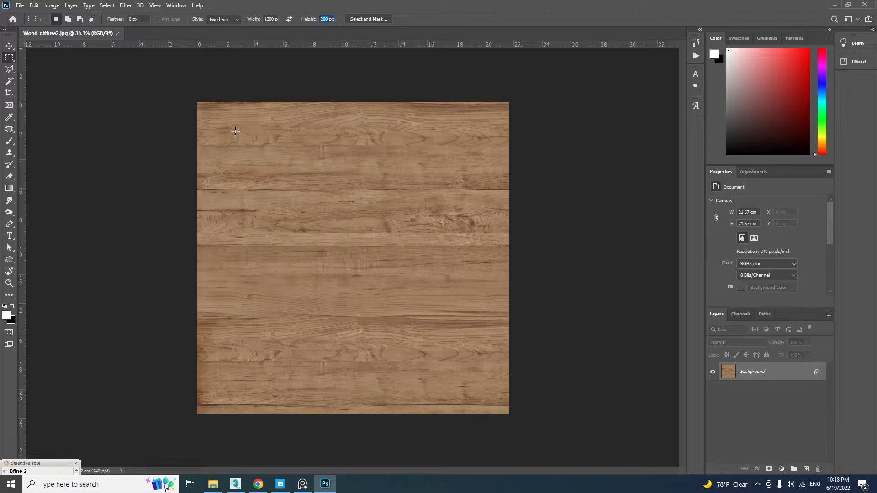
left_click(212, 131)
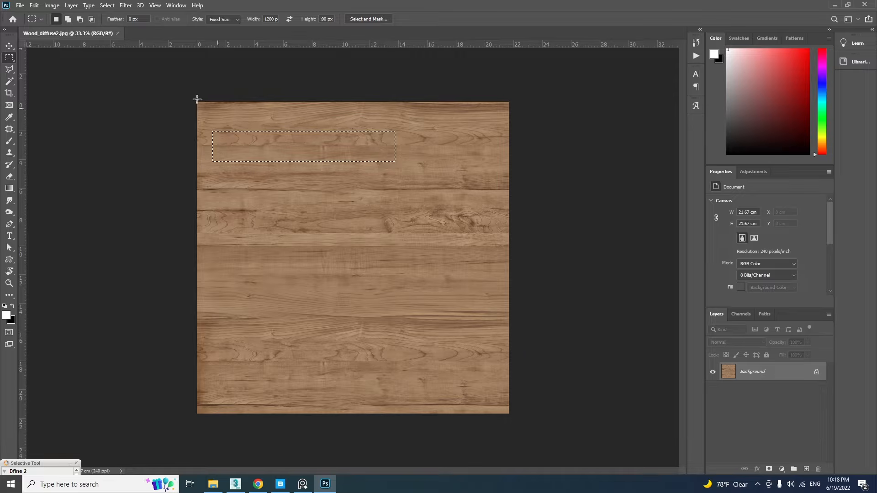
left_click(35, 6)
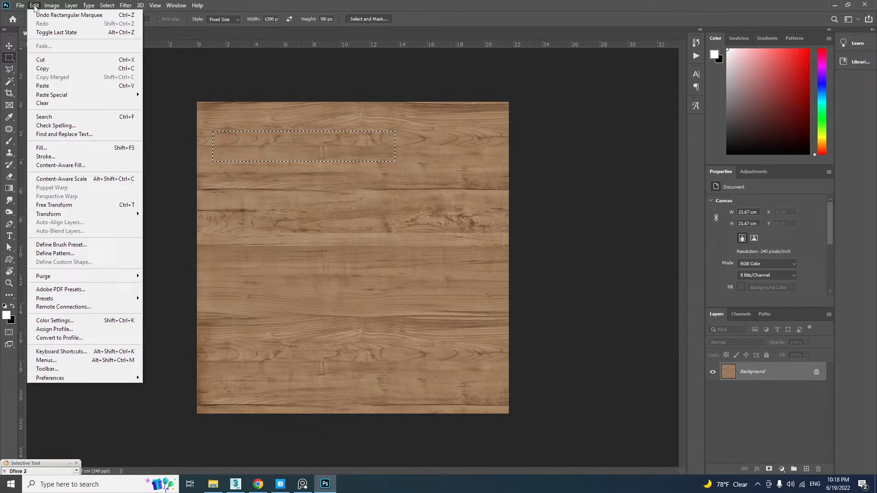
left_click(50, 69)
Create a new 1200 x 200 px document from the clipboard size and paste the copied plank strip into it
left_click(20, 5)
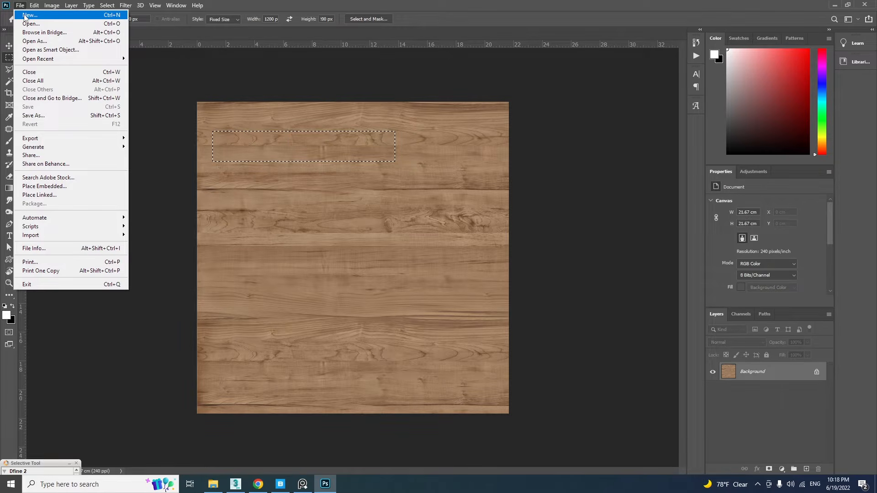
left_click(28, 15)
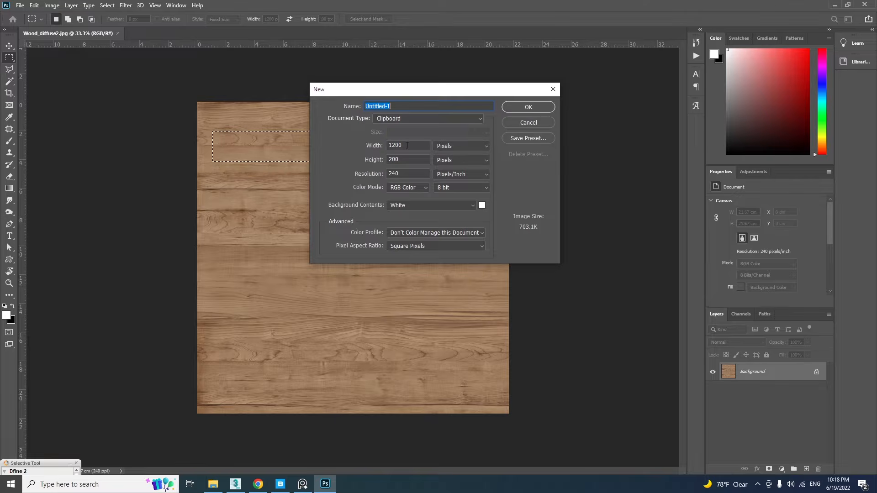
left_click(528, 107)
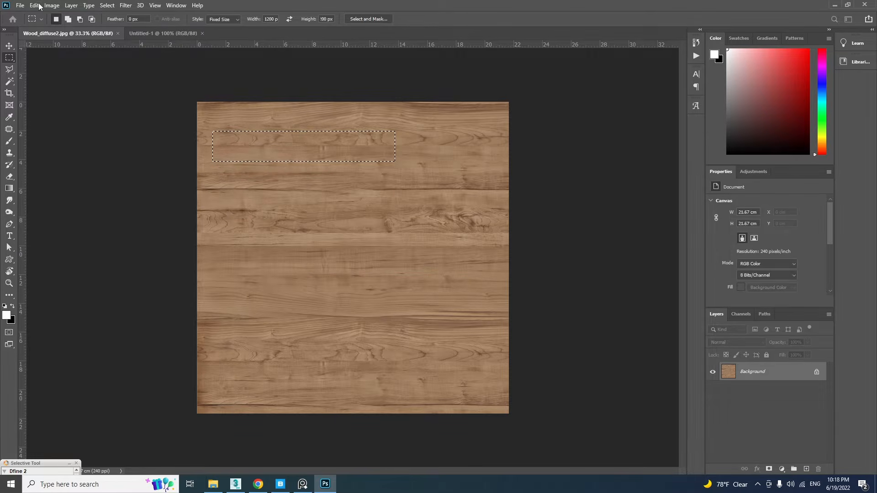
left_click(36, 6)
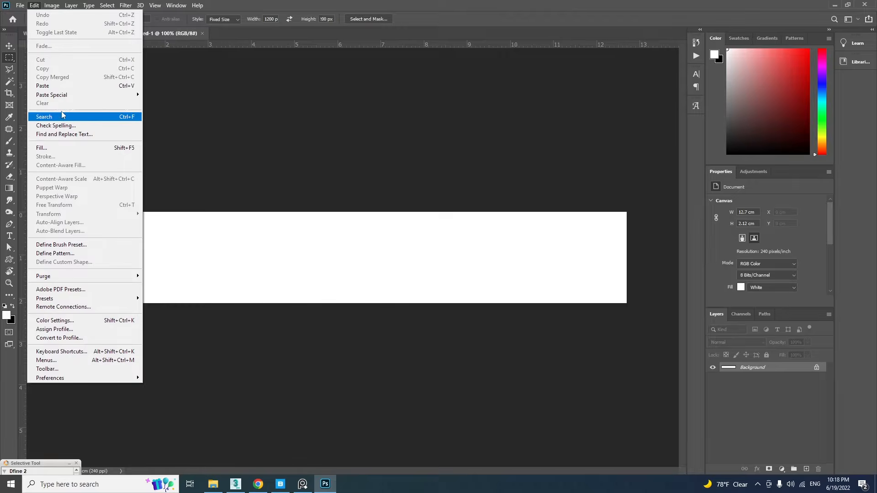
left_click(45, 86)
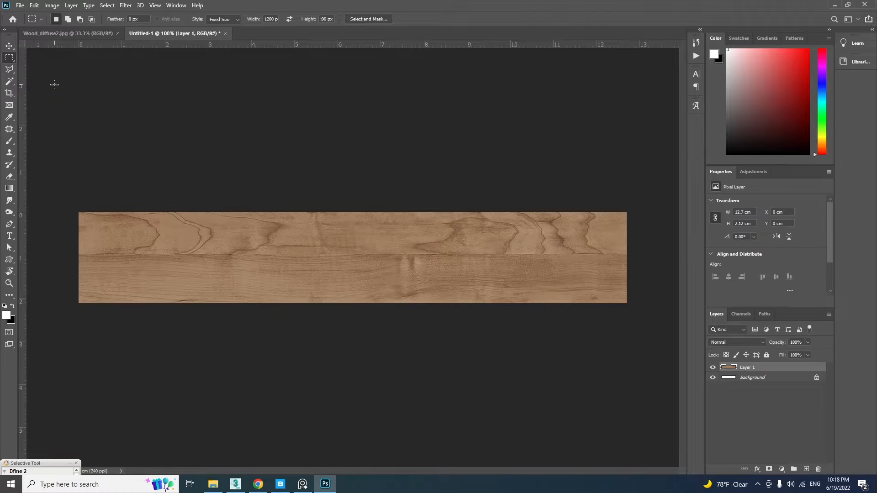
Return to Wood_diffuse2.jpg and copy a second 1200 x 200 px strip from the knotty grain along its right edge
left_click(53, 33)
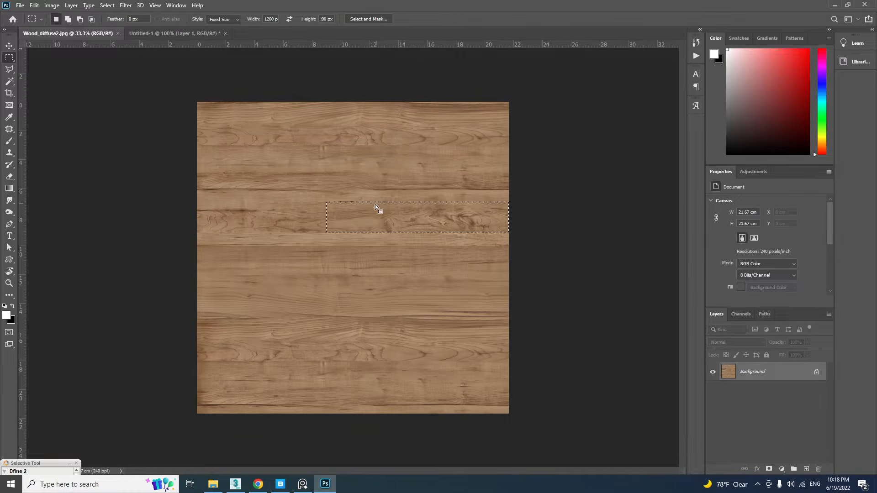
left_click(327, 202)
left_click(34, 5)
left_click(41, 67)
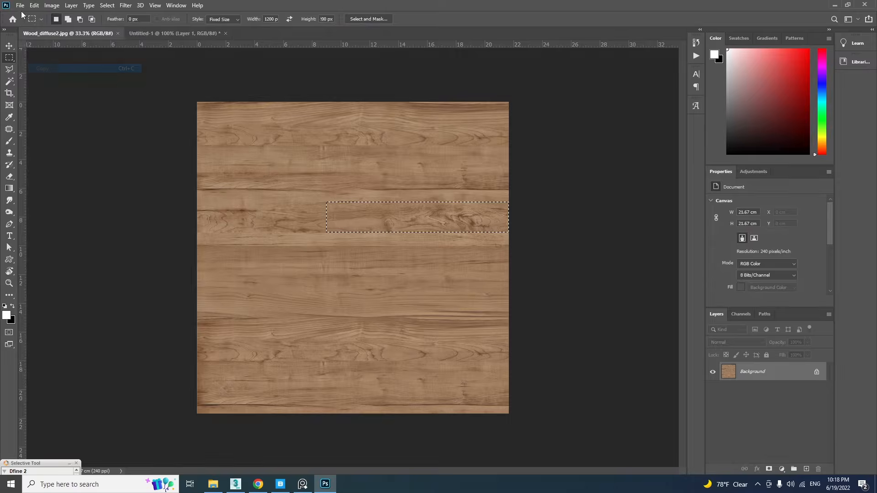
Paste the second plank strip into another new document of the clipboard's size
left_click(20, 5)
left_click(25, 15)
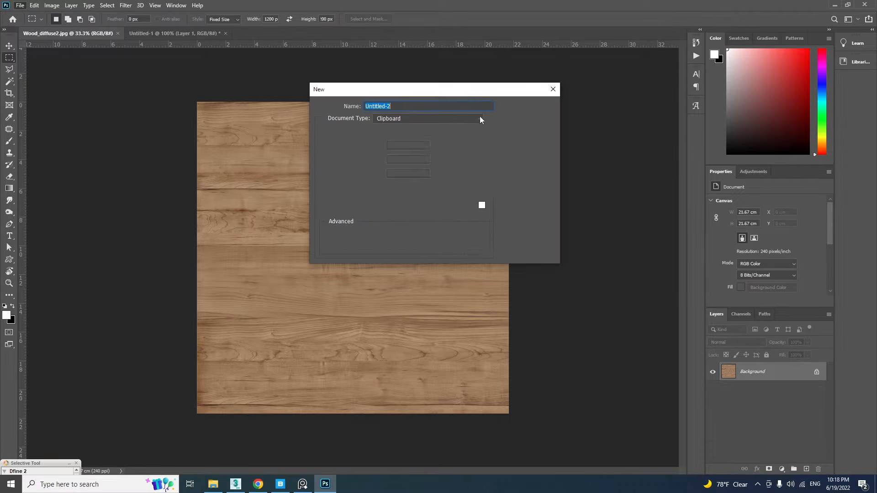
left_click(530, 111)
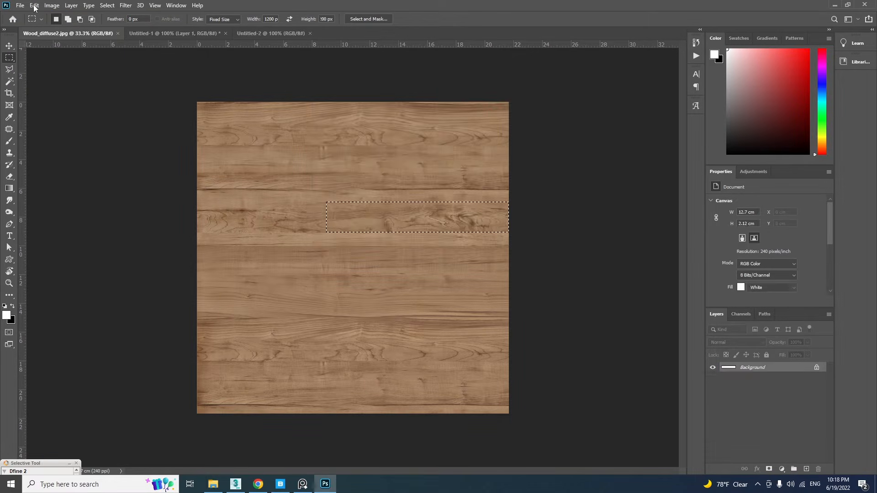
left_click(34, 5)
left_click(46, 86)
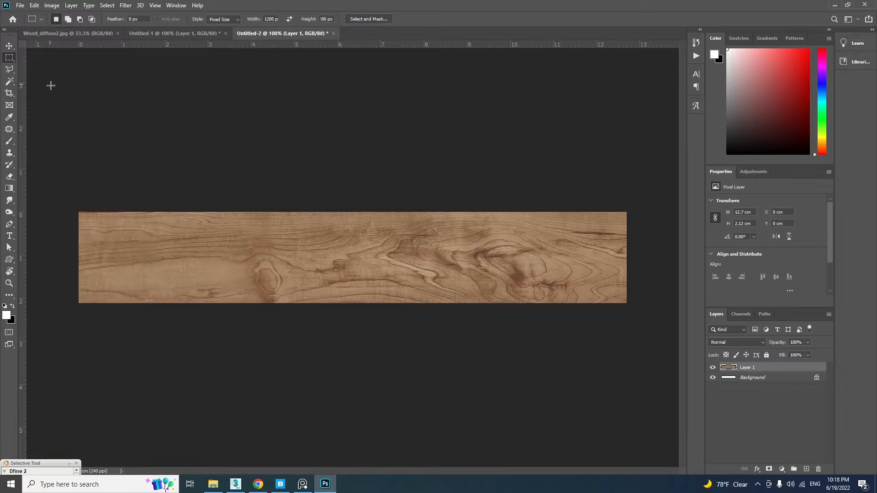
Review the first plank document and the plank images in the Floor folder, and return to 3ds Max
left_click(186, 33)
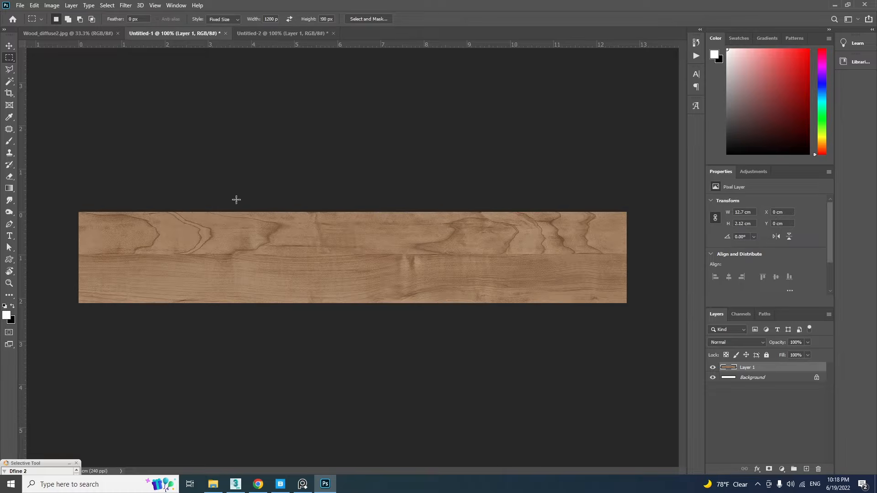
left_click(213, 484)
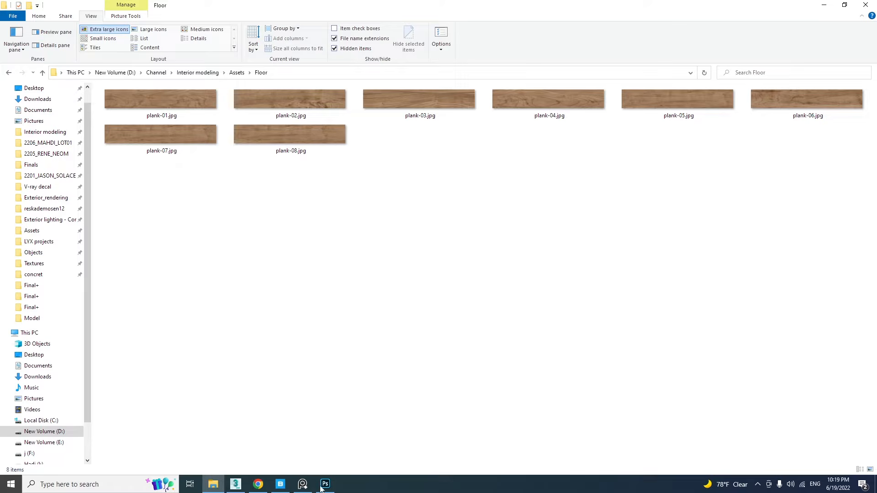
left_click(236, 484)
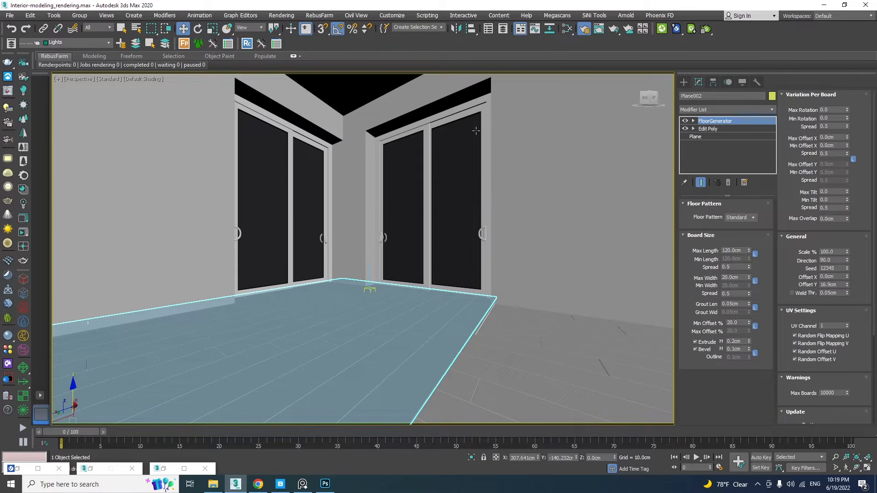
In the Slate Material Editor, feed the floor VRayMtl's Diffuse map from a new VRayMultiSubTex map and open that map's parameters
left_click(566, 31)
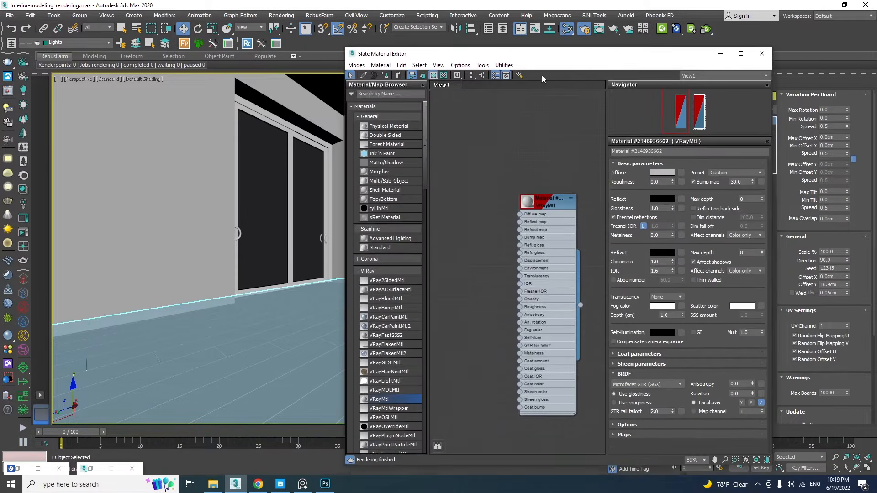
left_click_drag(526, 210, 563, 213)
left_click_drag(444, 199, 444, 199)
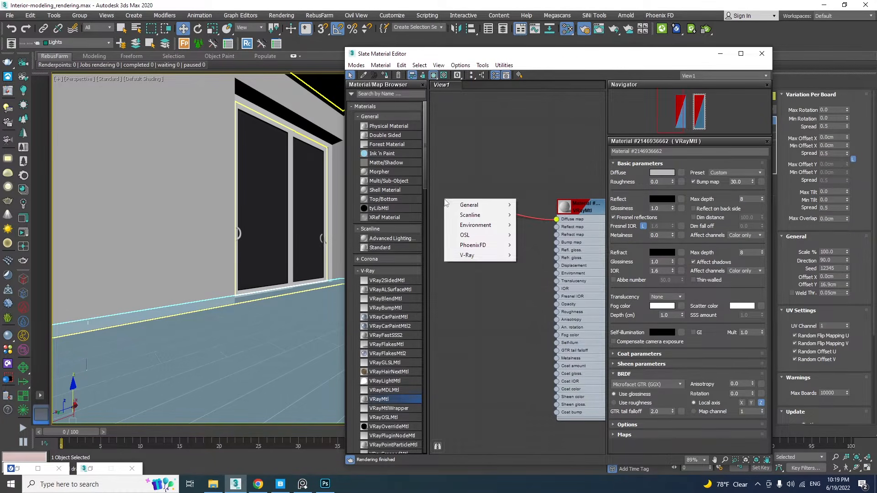
mouse_move(455, 259)
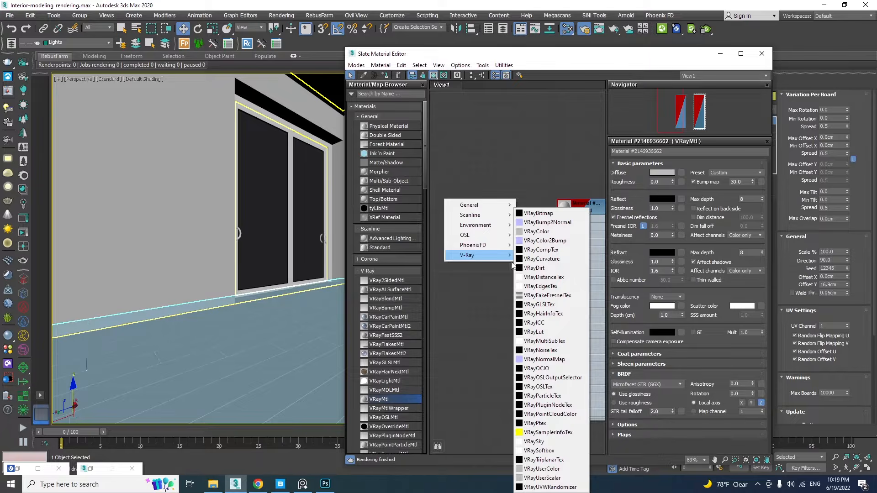
left_click(548, 345)
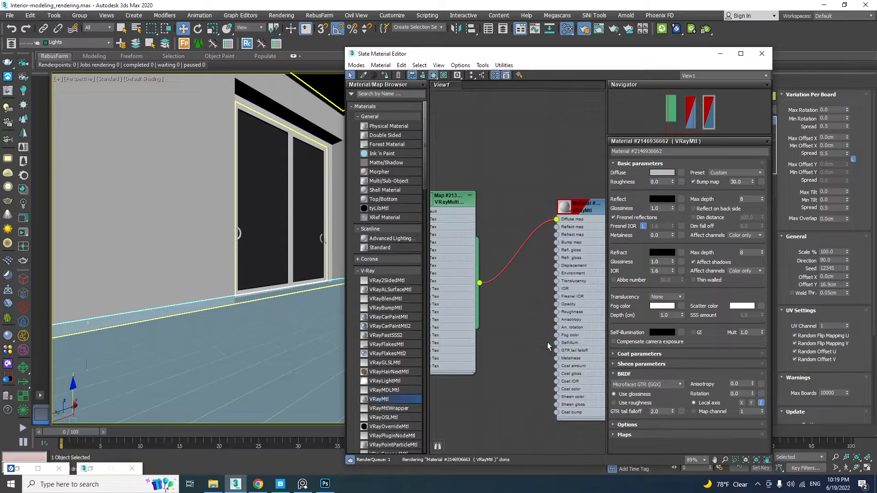
middle_click_drag(498, 218, 553, 212)
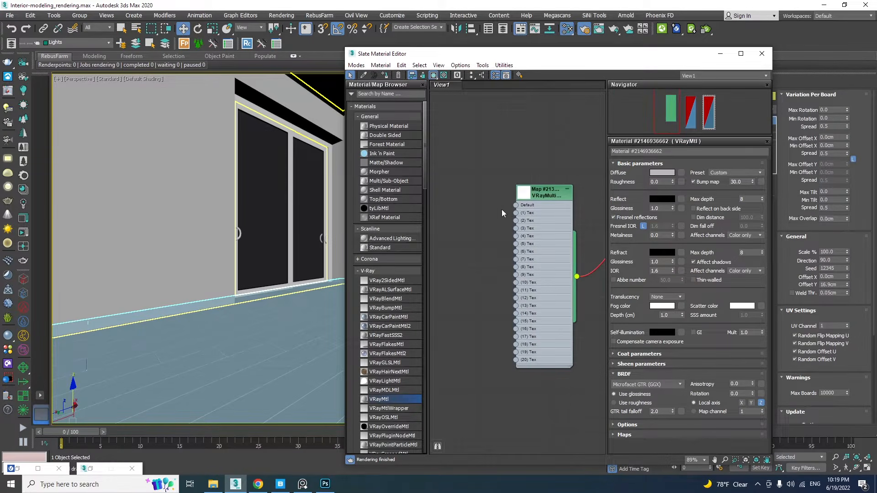
double_click(543, 196)
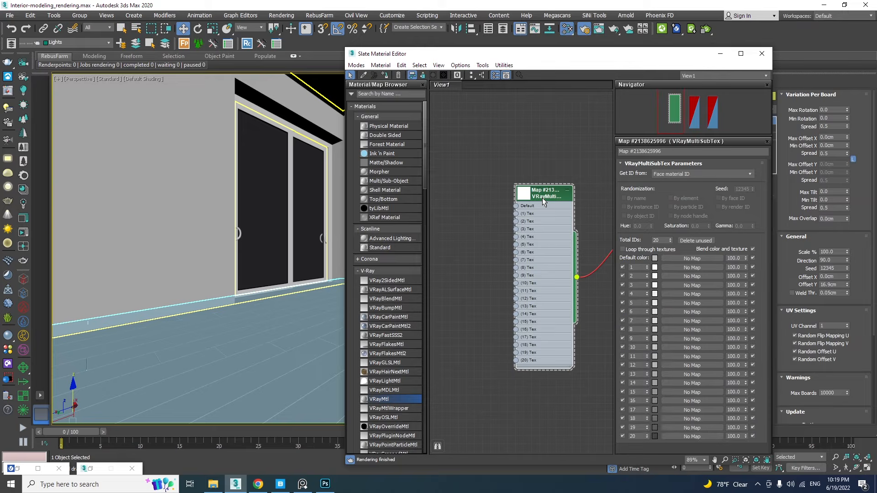
Add a VRayBitmap node beside the VRayMultiSubTex and load plank-01.jpg from the Floor folder as its bitmap
scroll(371, 318, "down", 10)
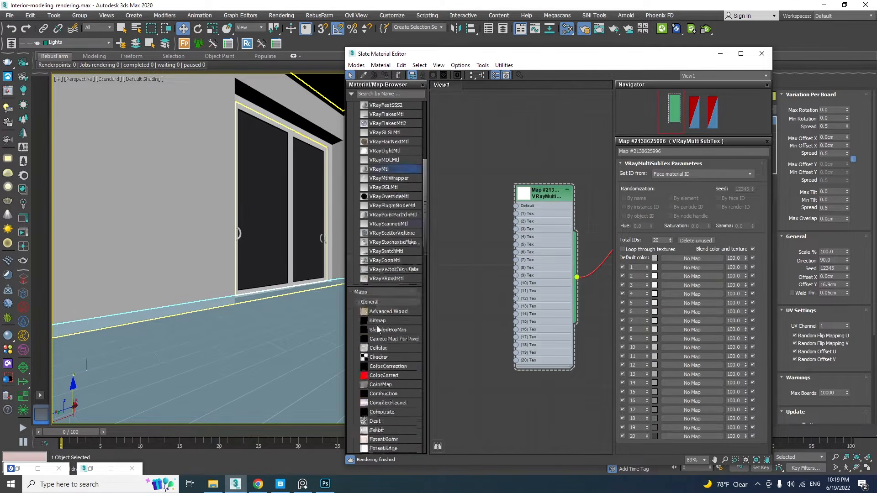
left_click(378, 259)
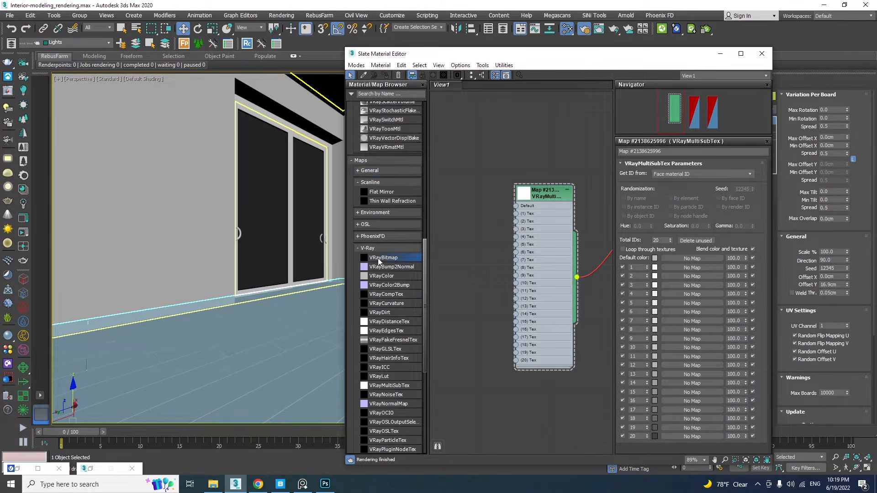
left_click_drag(467, 200, 462, 197)
double_click(457, 194)
middle_click_drag(456, 253, 516, 279)
left_click(214, 484)
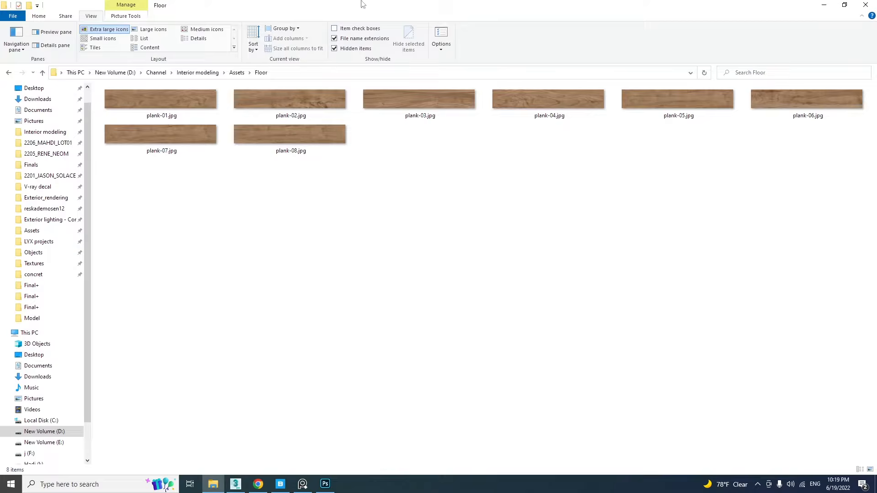
double_click(361, 4)
left_click_drag(130, 156, 703, 175)
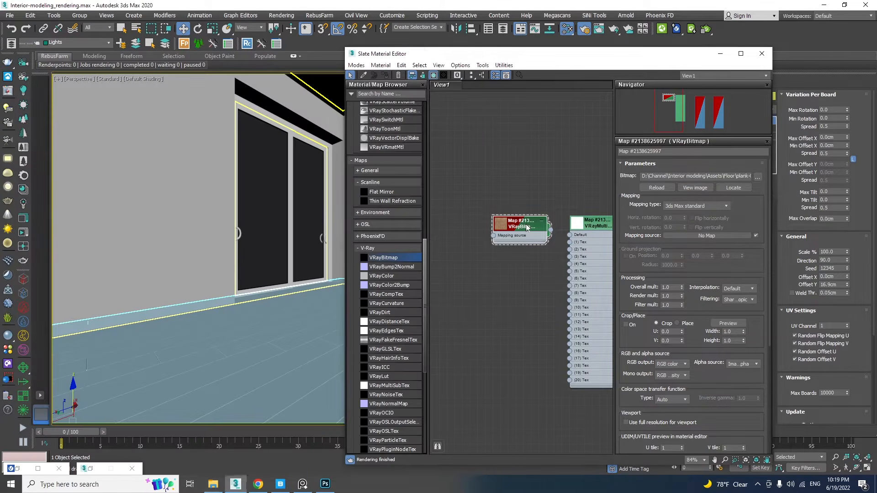
Duplicate the plank-01 VRayBitmap node seven times in a column below it, giving one node per plank image
left_click(524, 227)
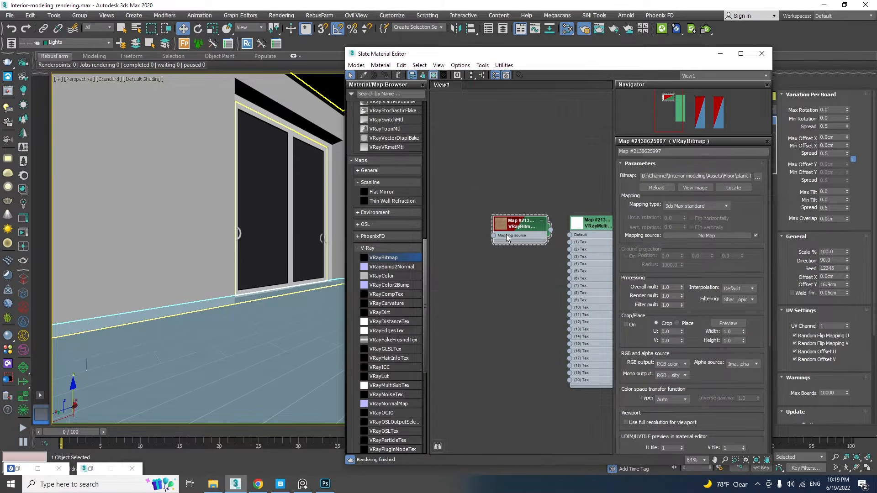
left_click(213, 484)
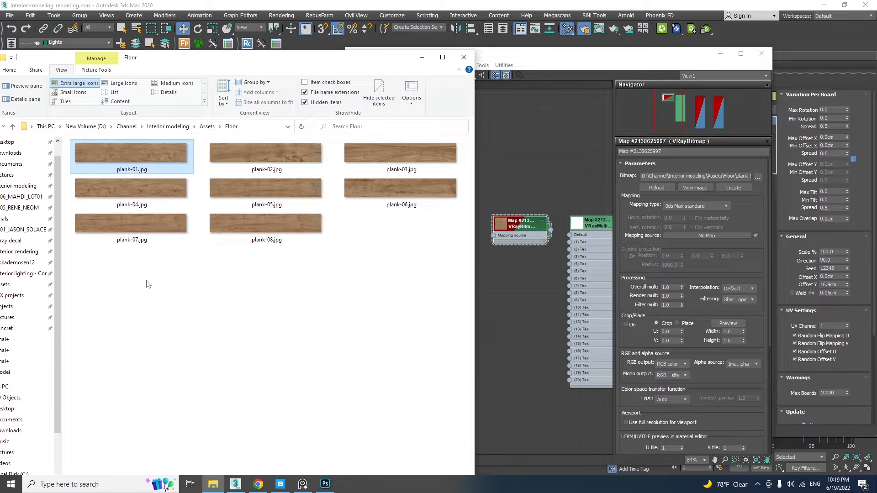
left_click(528, 237)
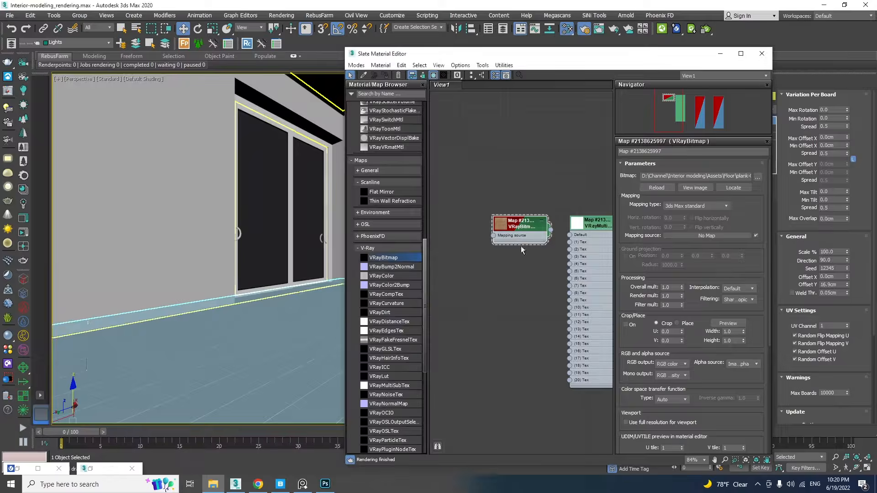
left_click_drag(517, 225, 520, 423, "shift")
middle_click_drag(521, 422, 517, 367)
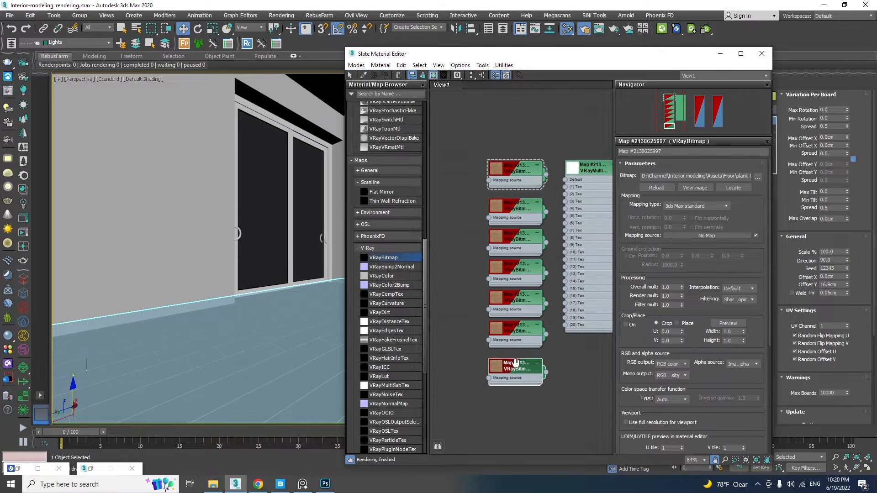
left_click_drag(516, 367, 516, 404, "shift")
Load plank-02.jpg into the second VRayBitmap node and plank-03.jpg into the third, using the files in the Floor folder
left_click(517, 217)
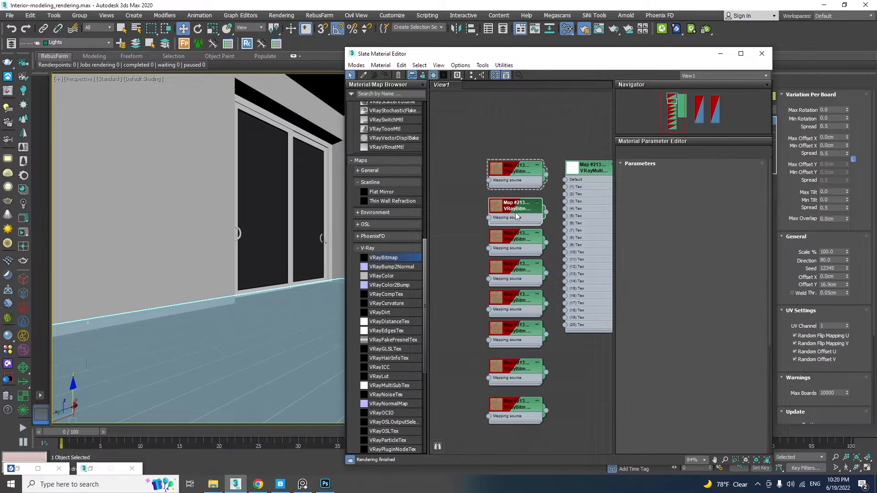
left_click(213, 484)
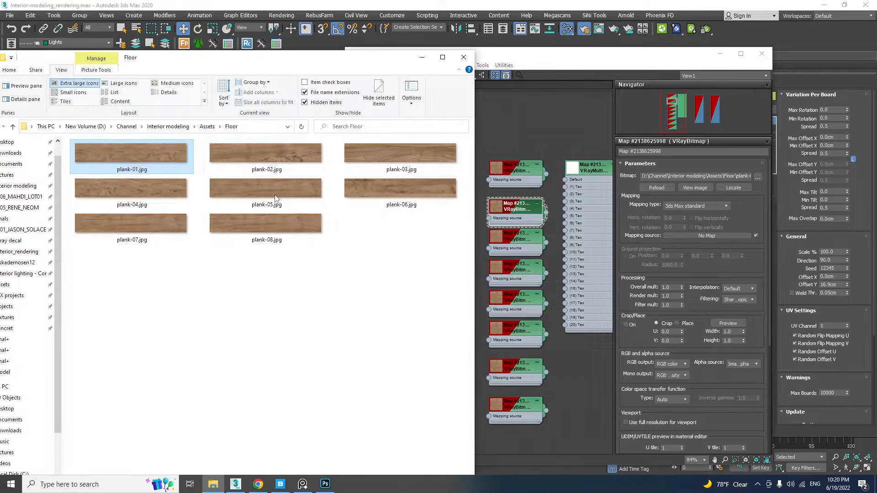
left_click_drag(275, 153, 769, 172)
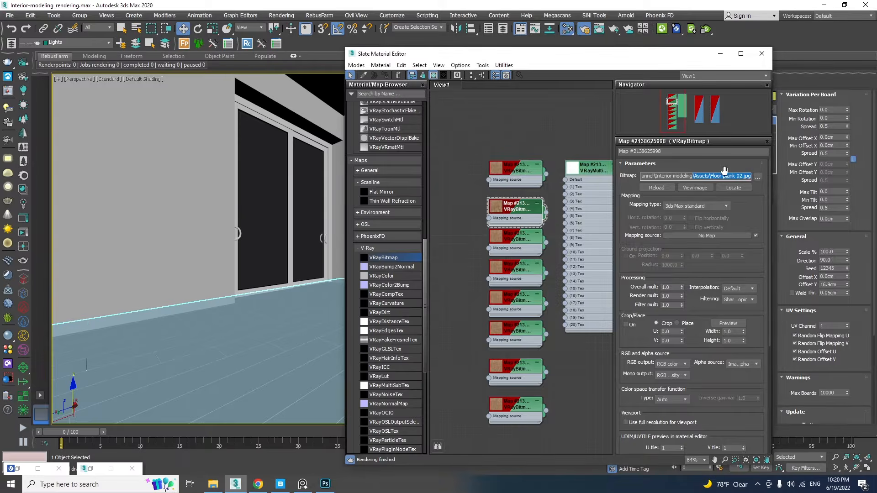
double_click(519, 240)
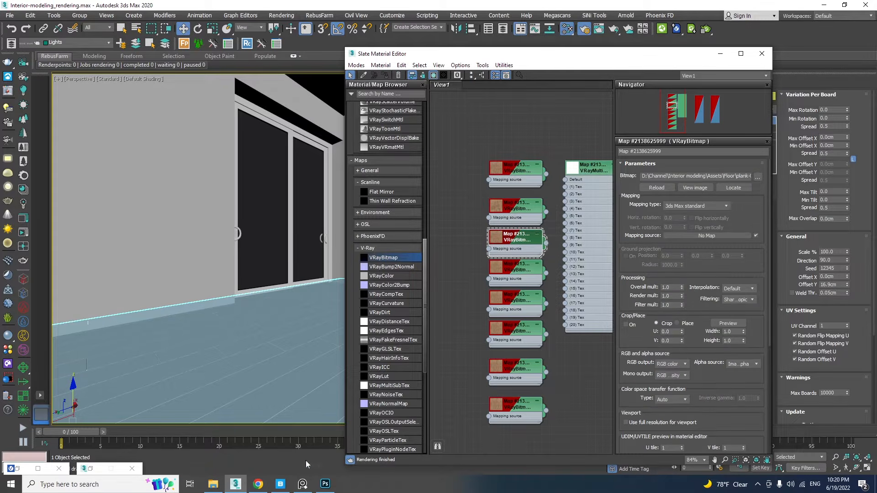
key("alt+Tab")
left_click_drag(404, 151, 681, 175)
Load plank-04.jpg into the fourth VRayBitmap node and plank-05.jpg into the fifth, using the files in the Floor folder
left_click(510, 270)
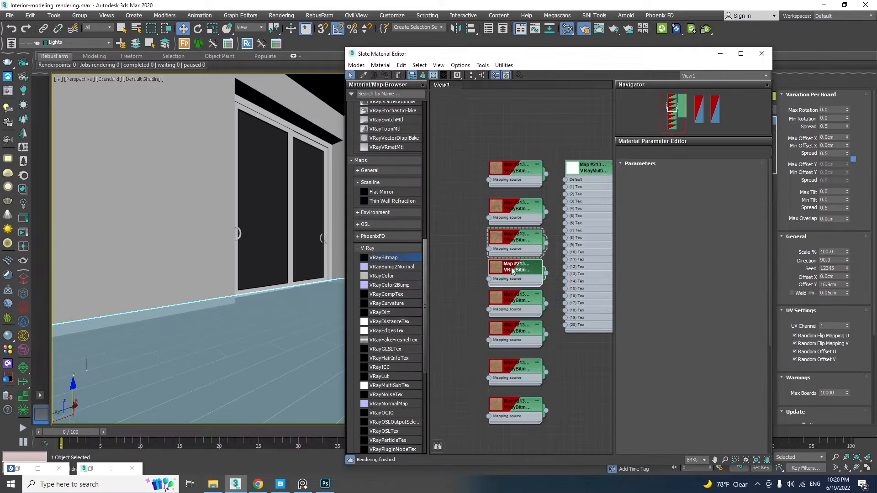
left_click(213, 484)
left_click_drag(135, 194, 712, 177)
left_click(511, 302)
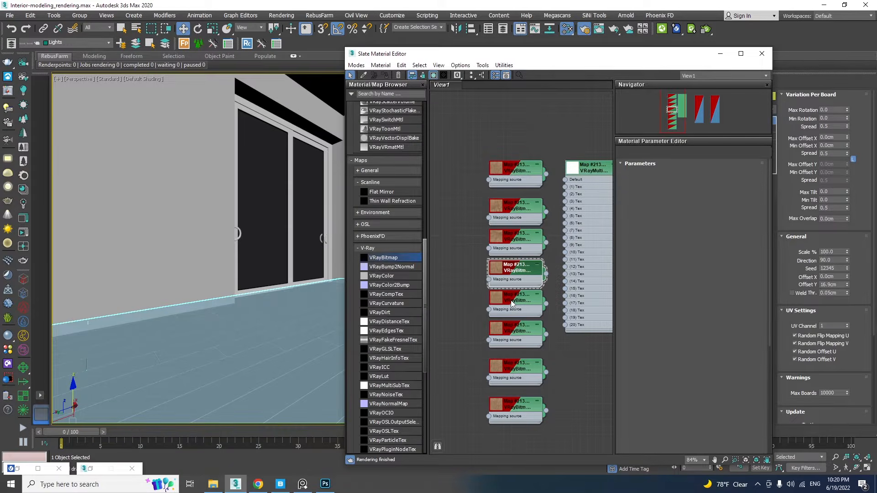
left_click(213, 484)
left_click_drag(244, 201, 725, 179)
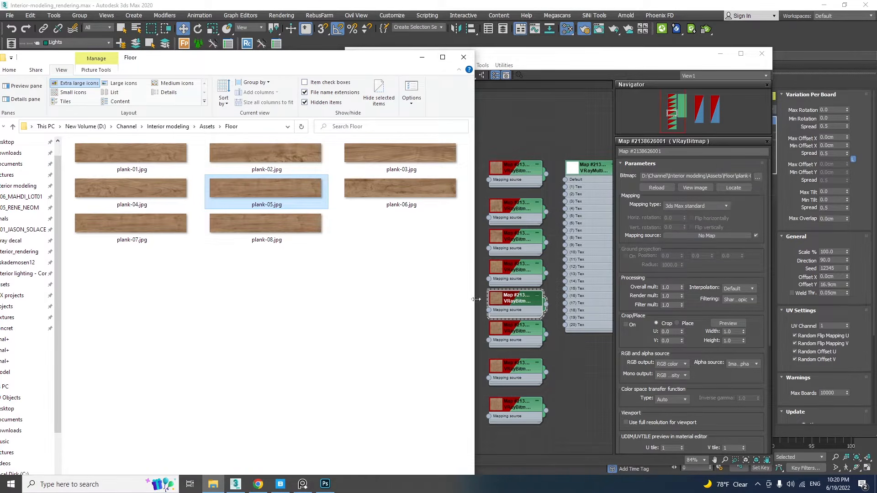
Load plank-06.jpg into the sixth VRayBitmap node and plank-07.jpg into the seventh from the Floor folder
left_click(517, 333)
key("alt+Tab")
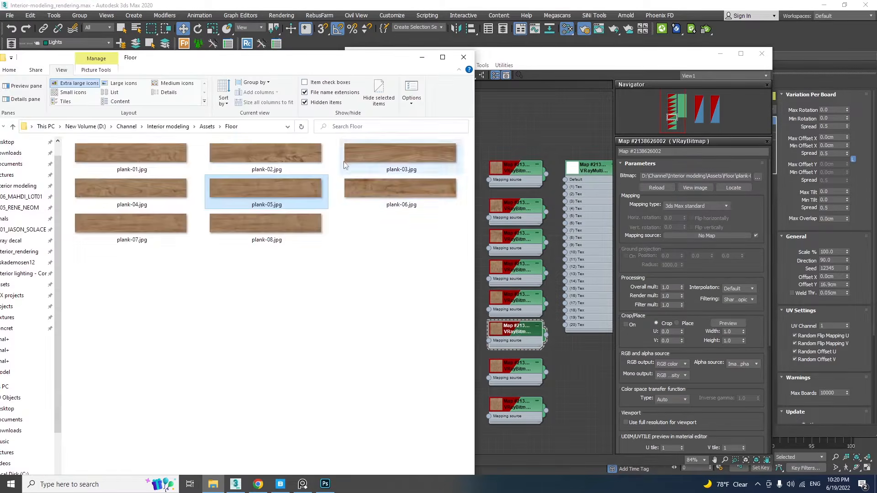
left_click_drag(377, 191, 696, 178)
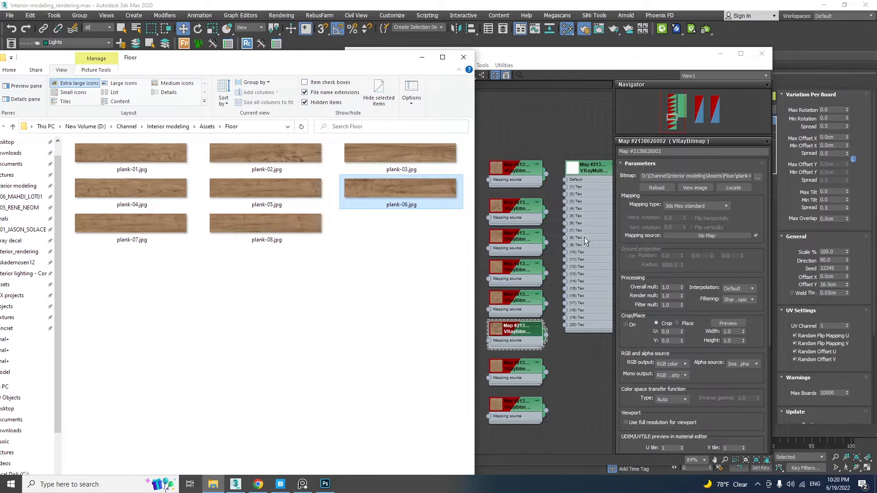
left_click(515, 369)
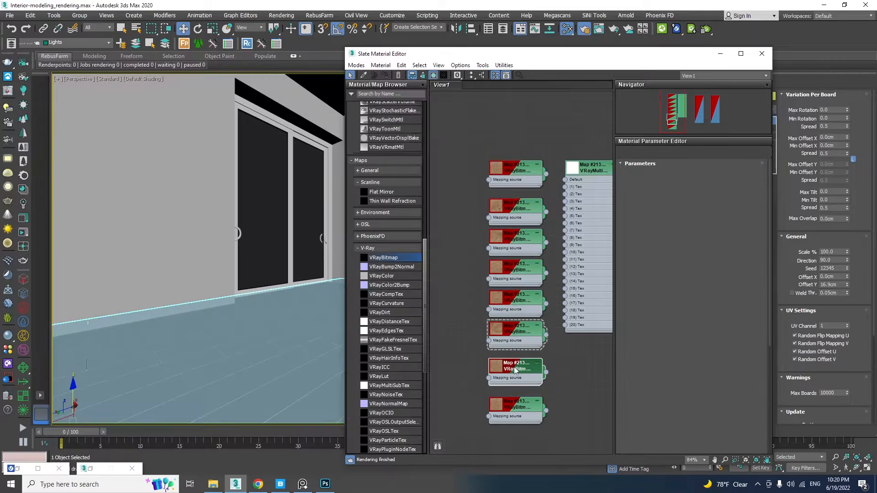
key("alt+Tab")
left_click_drag(127, 221, 695, 178)
Load plank-08.jpg from the Floor folder into the eighth VRayBitmap node and put the folder window away
left_click(506, 403)
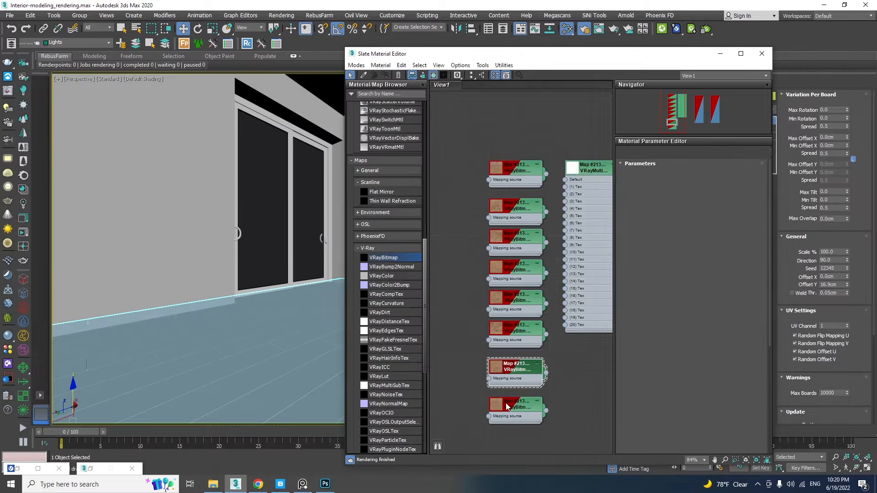
key("alt+Tab")
left_click_drag(266, 225, 703, 178)
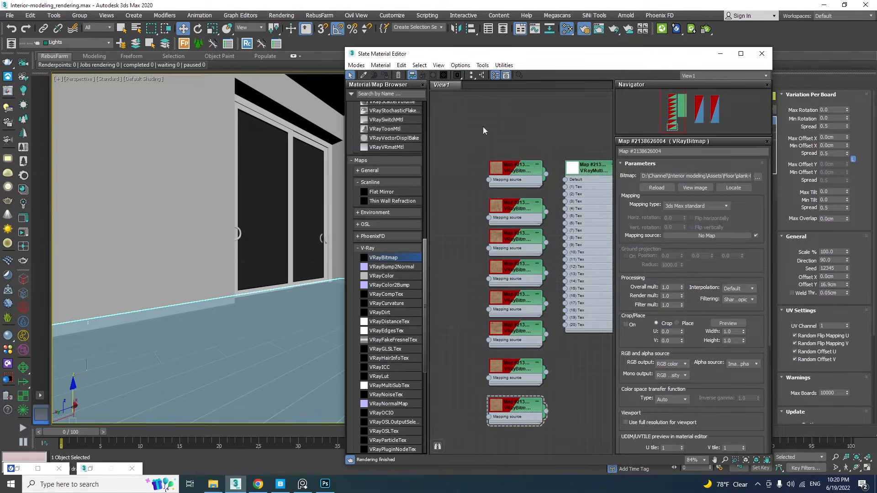
left_click(422, 58)
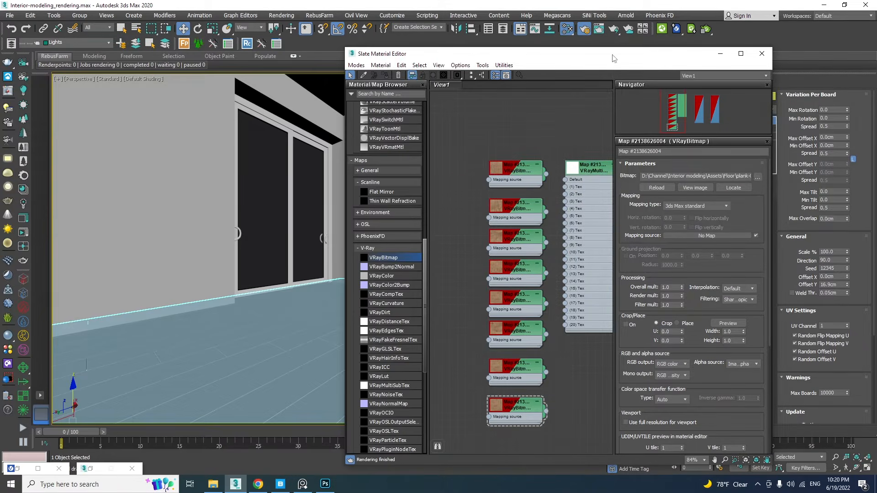
Wire the eight VRayBitmap nodes in order from the topmost down into the VRayMultiSubTex inputs Default and (1) through (7) Tex
double_click(612, 55)
middle_click_drag(211, 106, 433, 116)
scroll(411, 141, "up", 1)
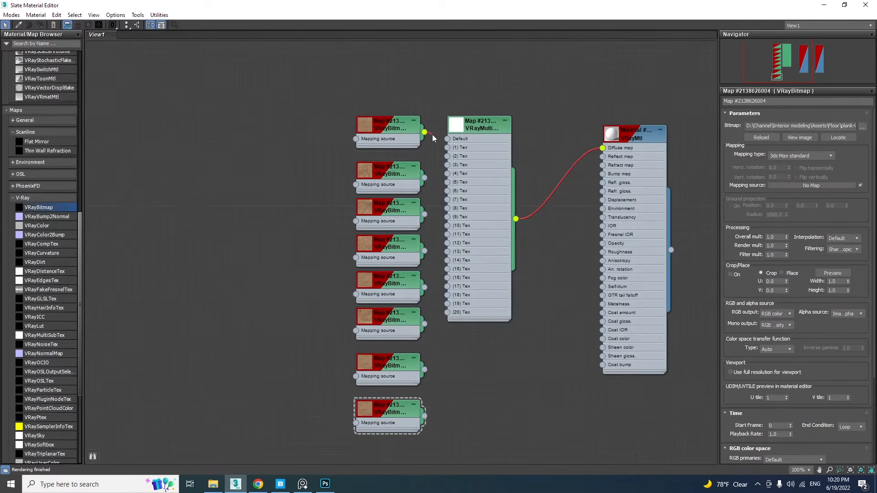
left_click_drag(433, 135, 424, 178)
left_click_drag(424, 214, 447, 156)
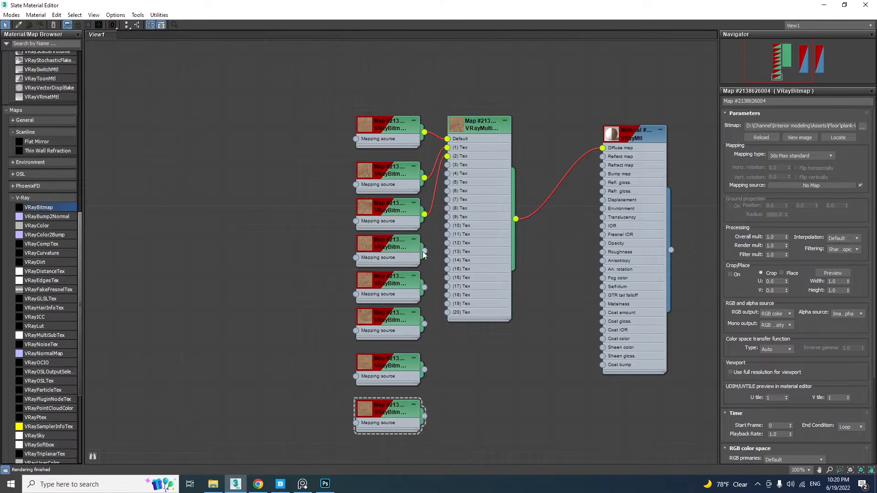
left_click_drag(423, 255, 447, 164)
left_click_drag(424, 287, 447, 173)
left_click_drag(424, 324, 448, 182)
left_click_drag(425, 369, 448, 191)
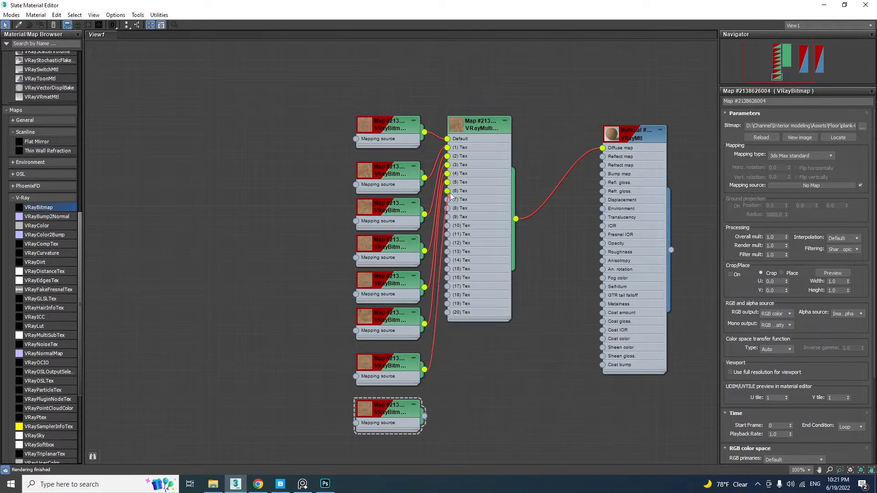
left_click_drag(425, 416, 447, 199)
Open the VRayMultiSubTex parameters and set Total IDs to 7
left_click(482, 121)
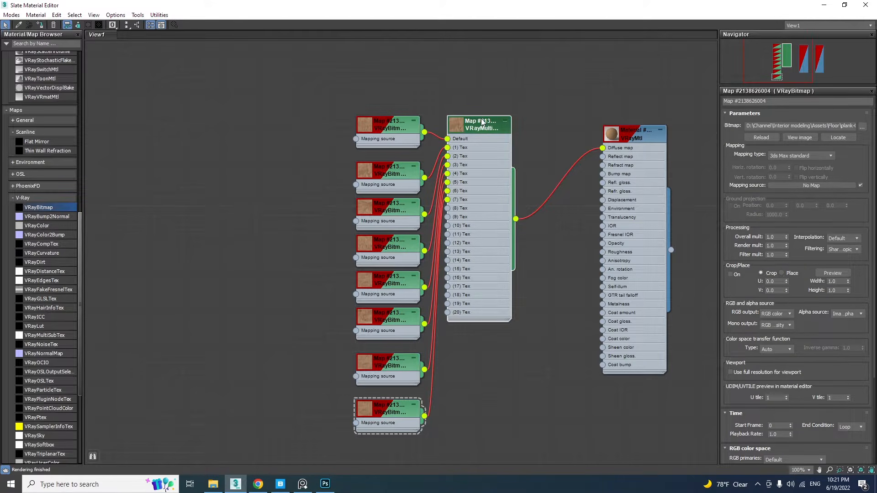
double_click(482, 121)
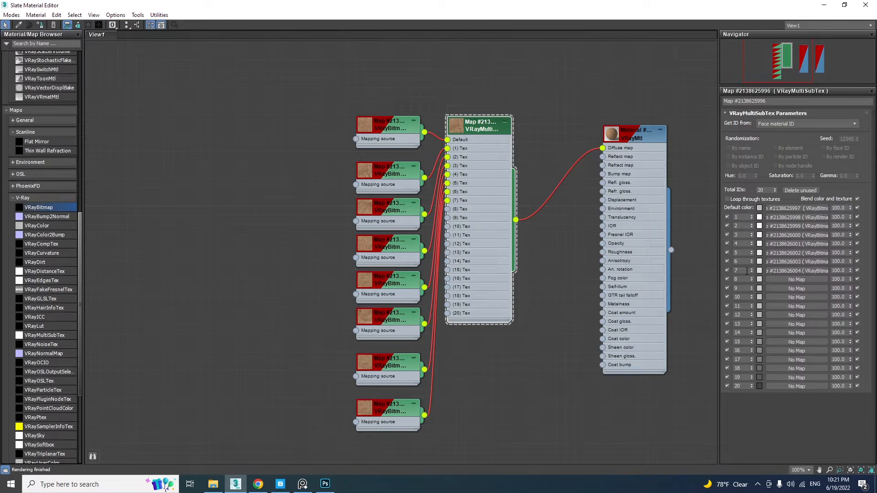
double_click(759, 190)
type("7")
key("Return")
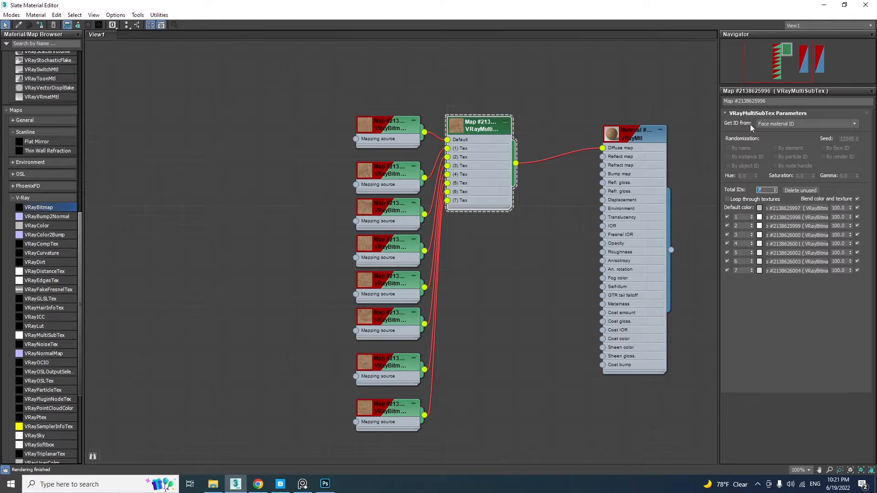
Make the VRayMultiSubTex get its IDs from Random, with randomization by element
left_click(777, 124)
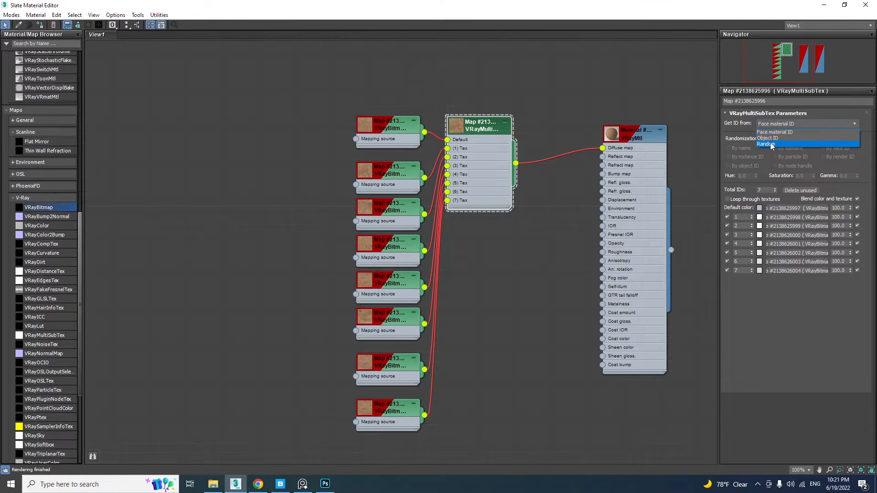
left_click(768, 145)
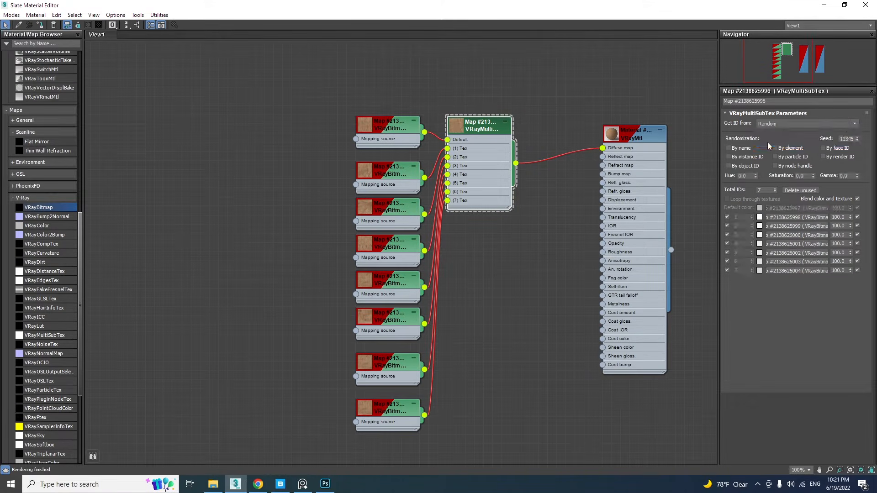
left_click(776, 148)
Assign the wood floor VRayMtl to the selected floor in the scene
left_click(630, 134)
left_click_drag(480, 5, 604, 90)
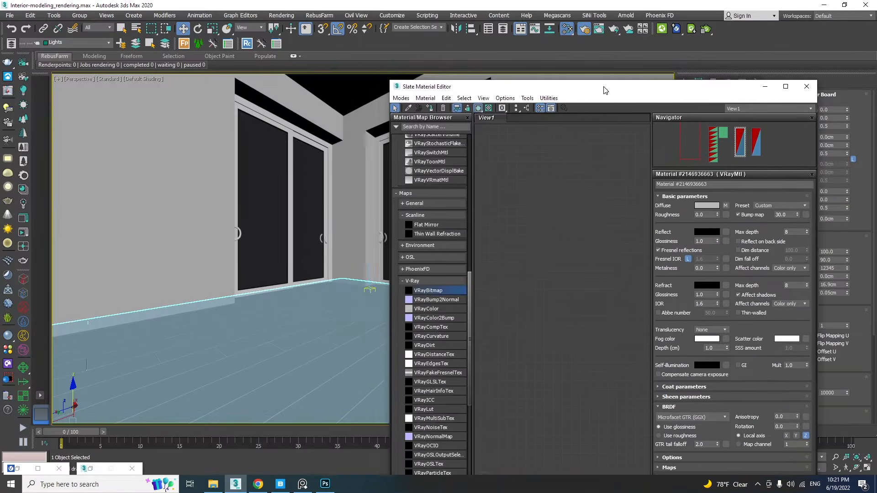
left_click(430, 109)
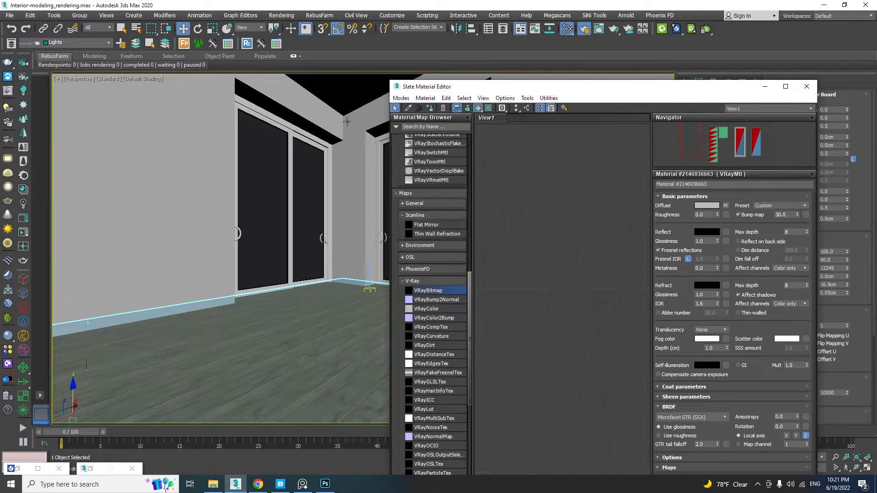
Start an interactive render in the V-Ray Frame Buffer and limit it to a region covering the wood floor
left_click(8, 92)
left_click(668, 98)
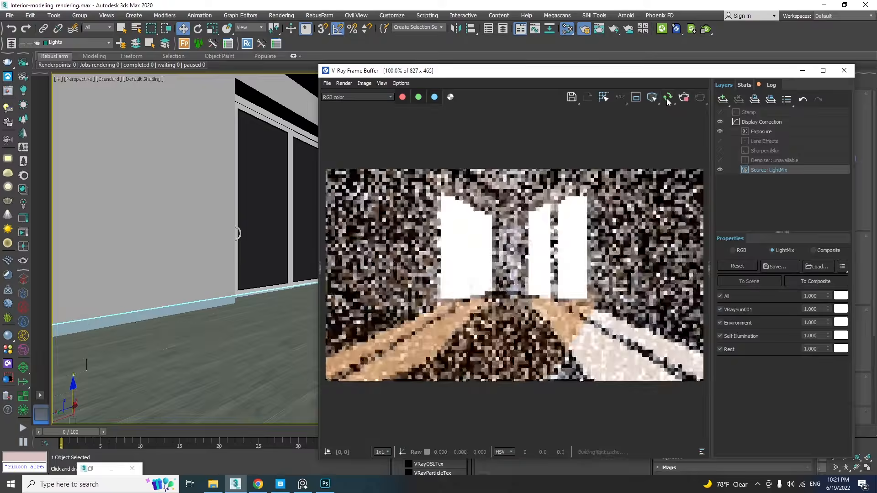
left_click(636, 97)
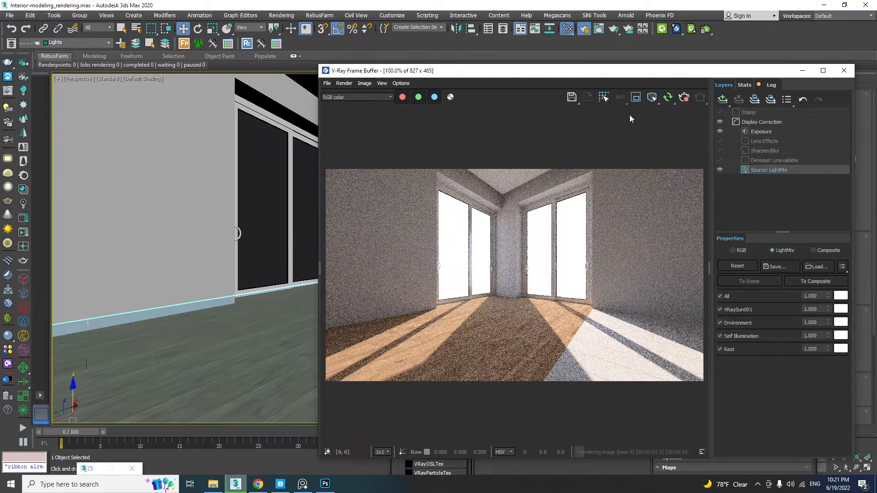
mouse_move(585, 292)
left_mouse_down()
mouse_move(566, 307)
mouse_move(341, 382)
left_mouse_up()
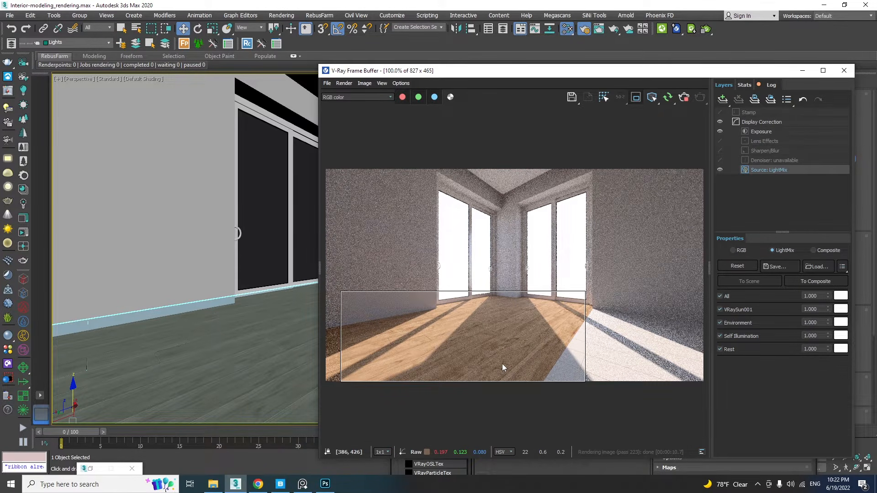
Select the five remaining floor pieces around the apartment together and assign the wood floor VRayMtl to them
left_click_drag(482, 72, 533, 406)
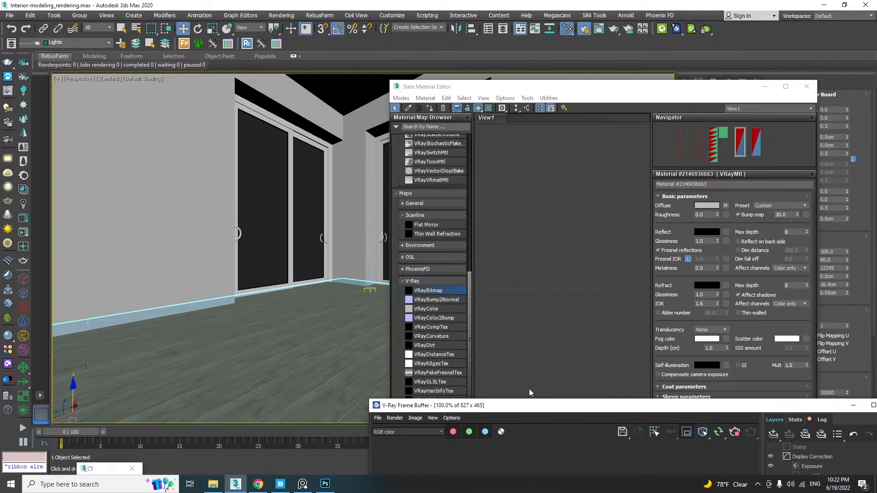
left_click_drag(495, 87, 660, 108)
left_click(488, 335)
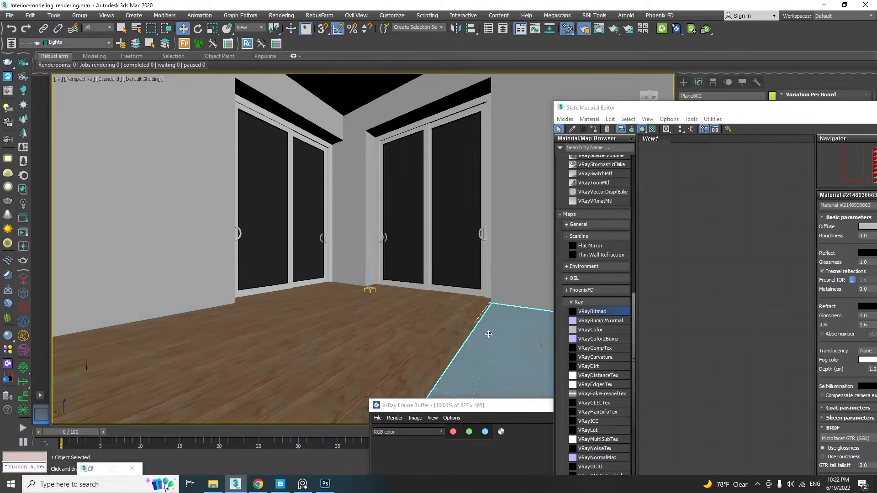
middle_click_drag(428, 236, 322, 251, "alt")
left_click(304, 217, "ctrl")
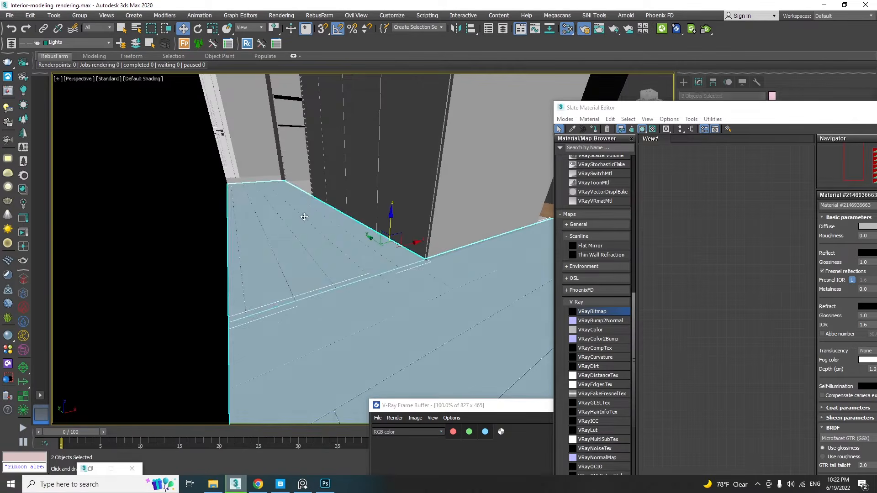
left_click(254, 181, "ctrl")
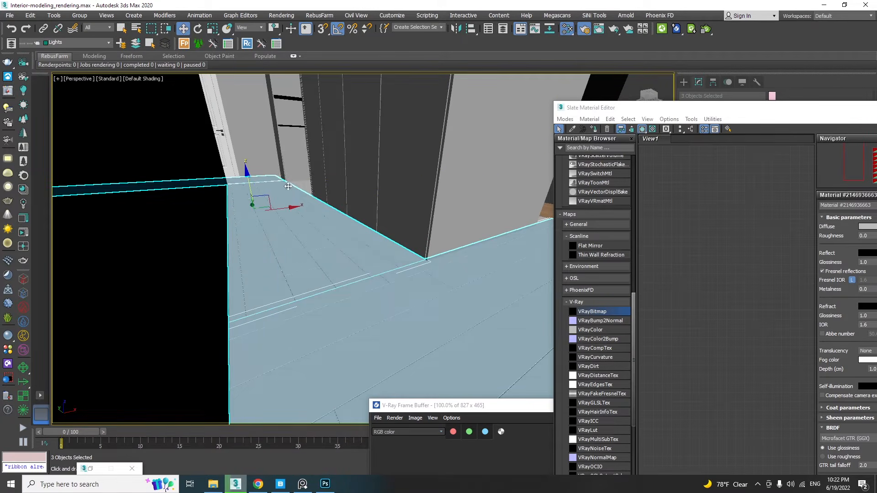
left_click(304, 186, "ctrl")
middle_click_drag(304, 187, 201, 272, "alt")
left_click(306, 277, "ctrl")
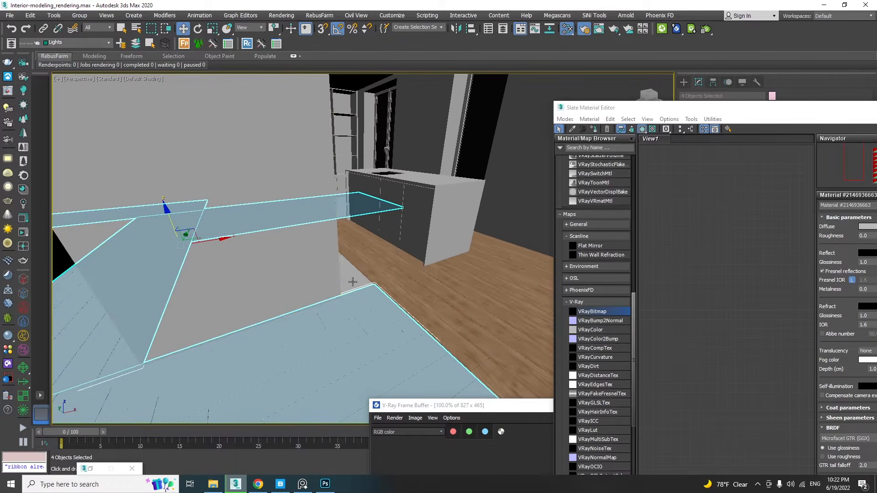
left_click(594, 130)
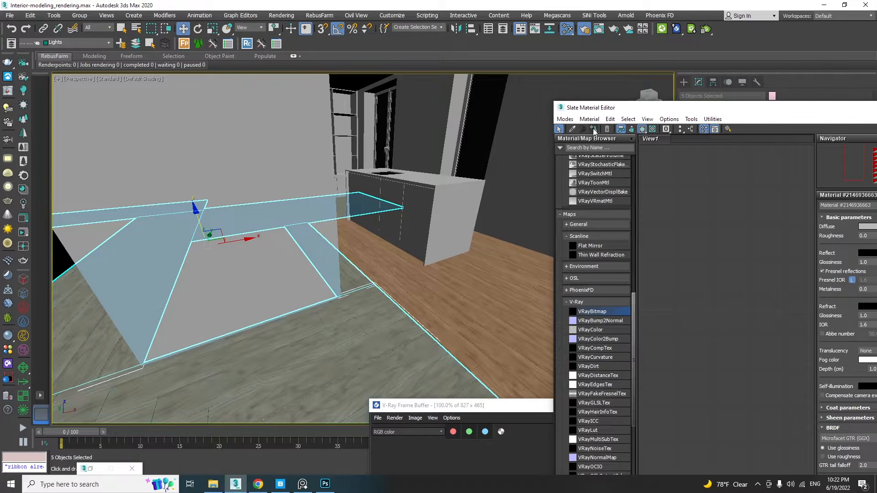
middle_click_drag(250, 304, 302, 304, "alt")
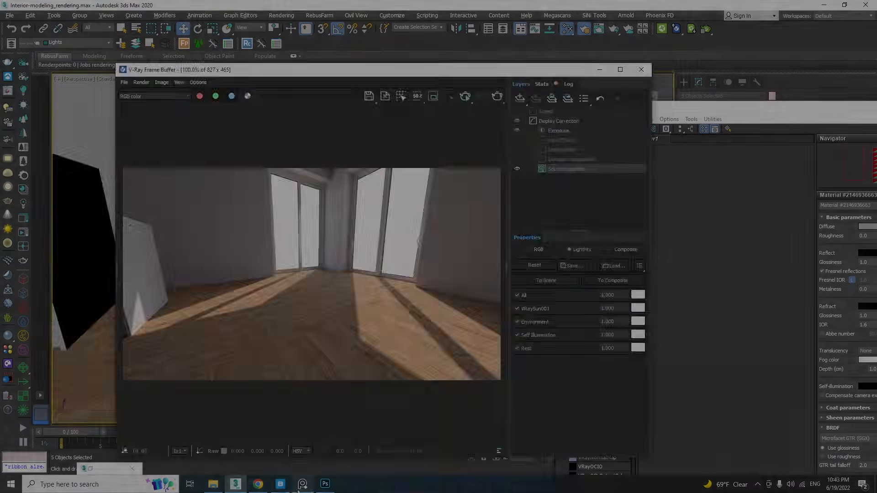
Switch to PureRef and enlarge the wooden dining chair reference photo in its window, keeping the window always on top
mouse_move(298, 491)
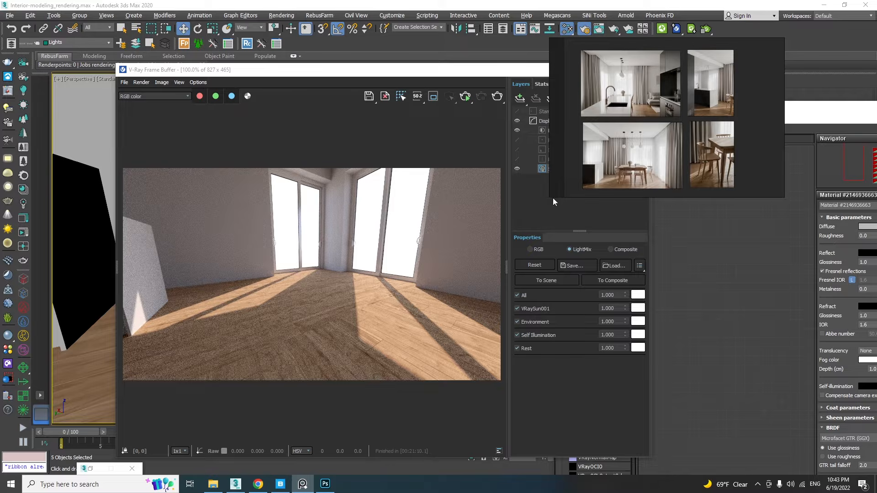
left_click_drag(550, 197, 525, 265)
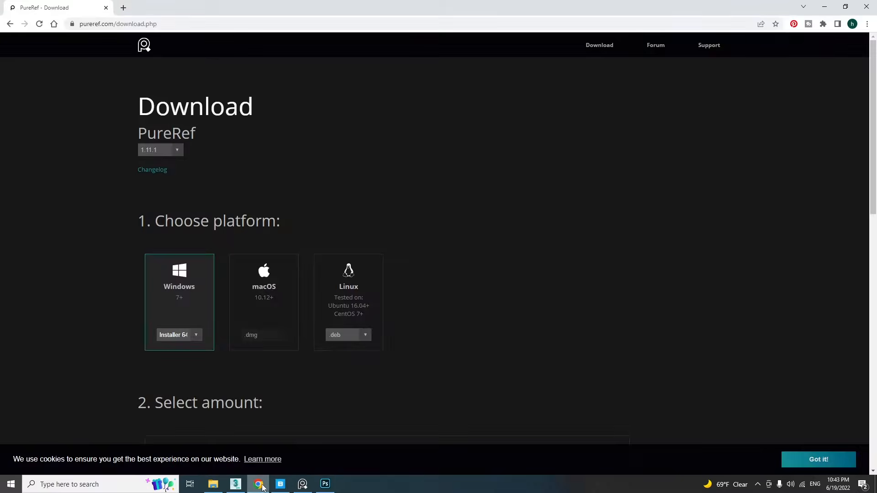
left_click(258, 484)
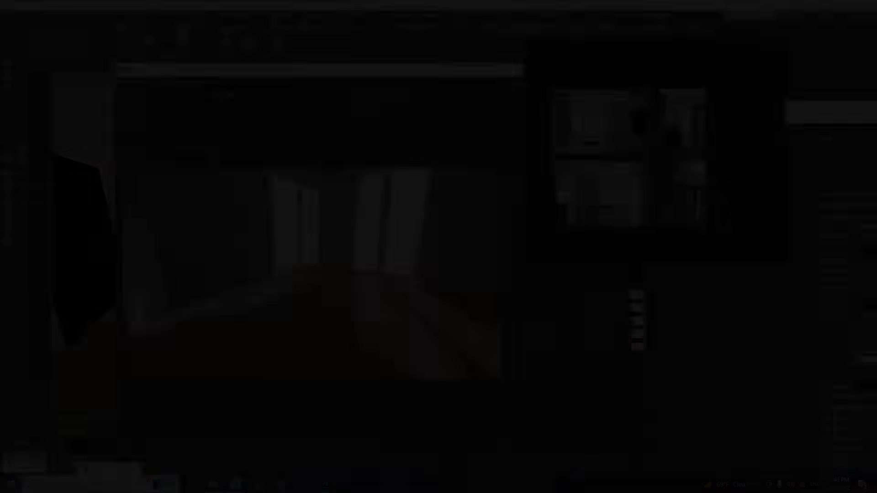
scroll(679, 228, "up", 6)
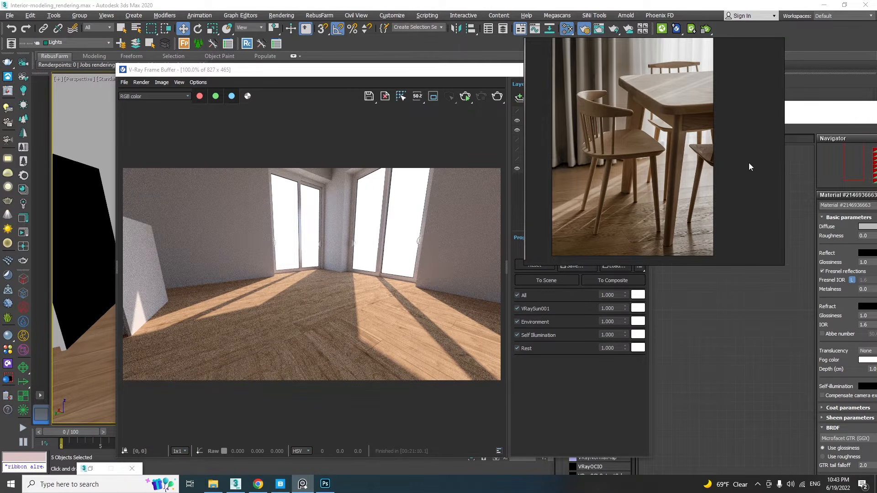
key("ctrl+shift+a")
Place the V-Ray Frame Buffer beside the reference photo and start an interactive render, with the floor material nodes in view
left_click_drag(408, 72, 327, 66)
left_click(383, 93)
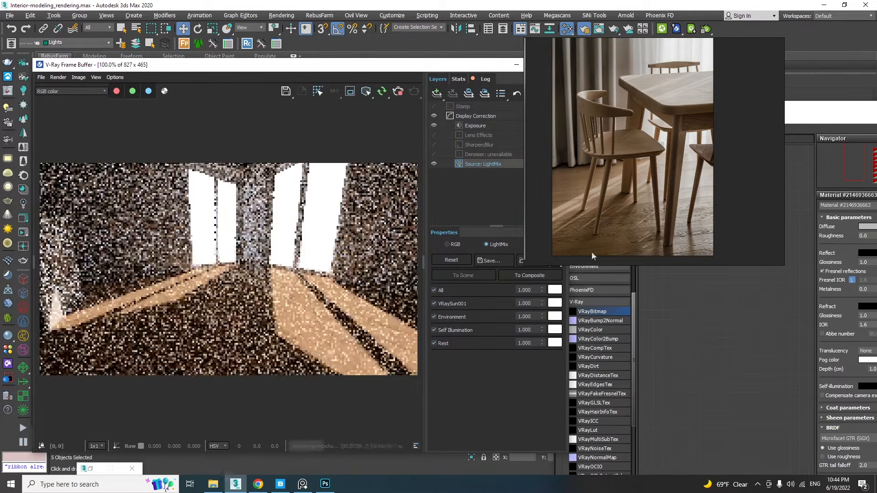
middle_click_drag(769, 350, 735, 336)
scroll(712, 344, "up", 3)
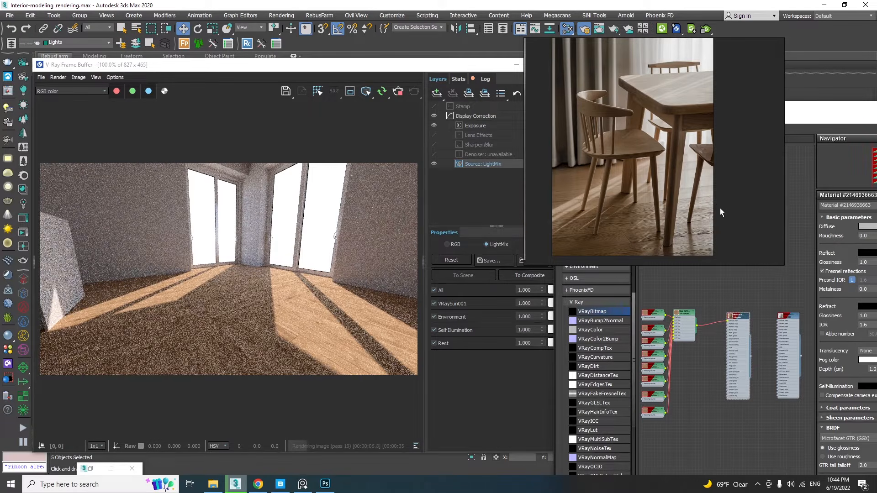
Shrink the chair reference window, fit the photo in it, and place the Slate Material Editor with the floor VRayMtl's parameters beside the render
left_click_drag(784, 264, 709, 189)
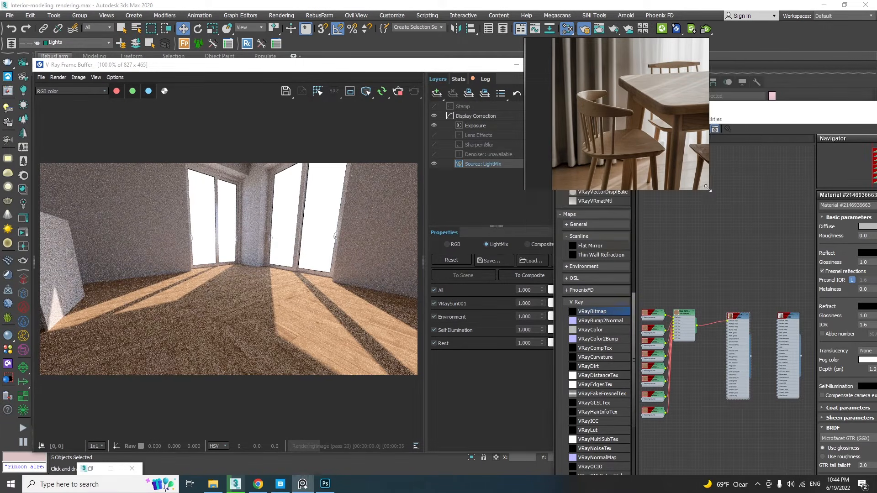
scroll(628, 138, "down", 2)
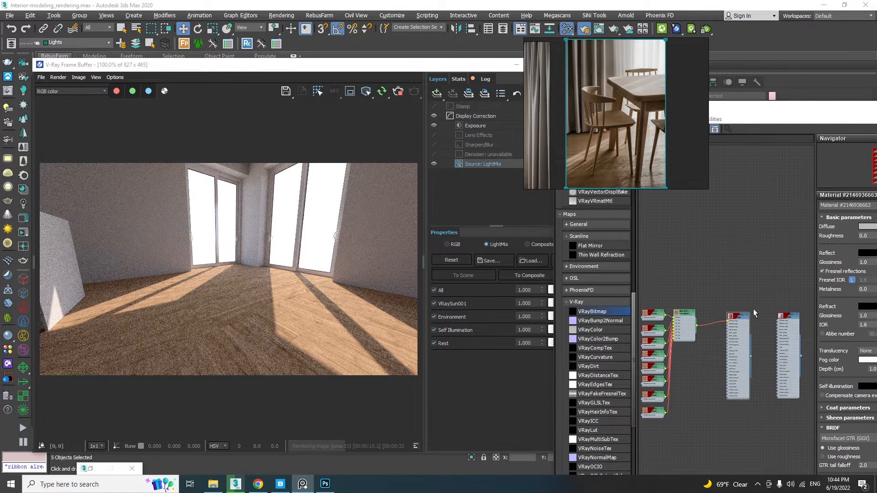
left_click_drag(760, 113, 638, 122)
left_click(611, 350)
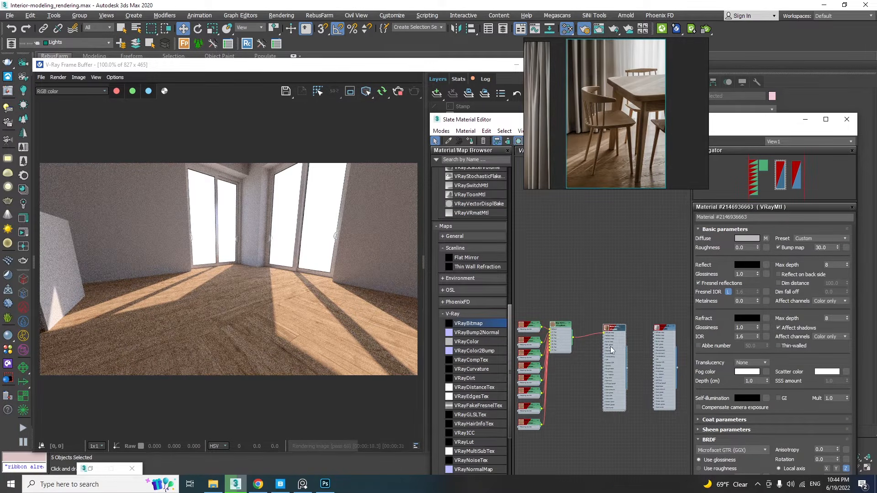
Set the floor VRayMtl's Reflect color to pure white (255, 255, 255)
left_click(747, 262)
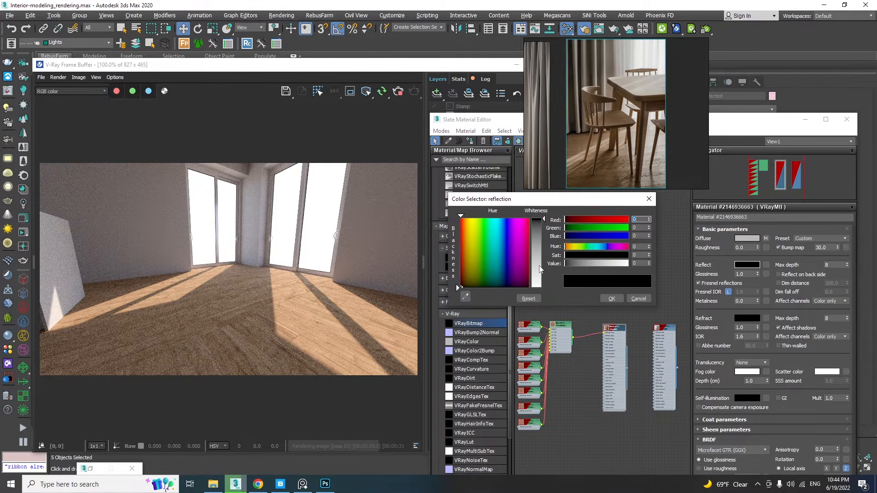
left_click_drag(539, 266, 539, 289)
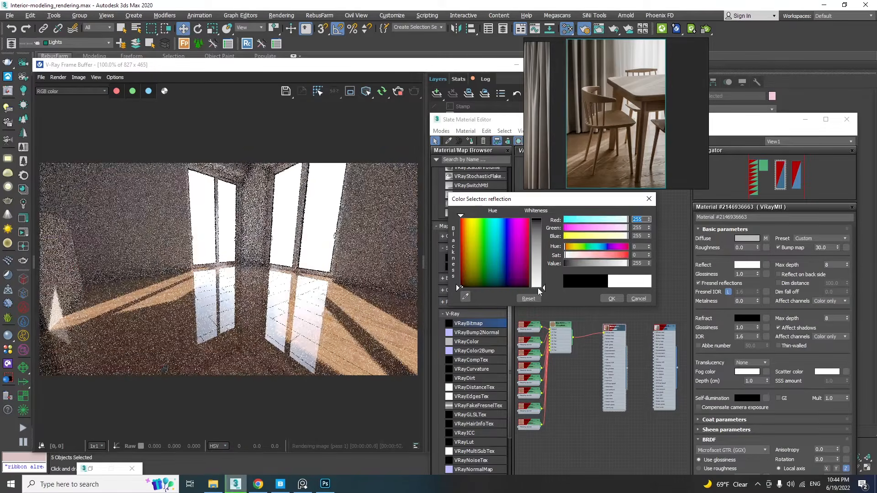
left_click(611, 299)
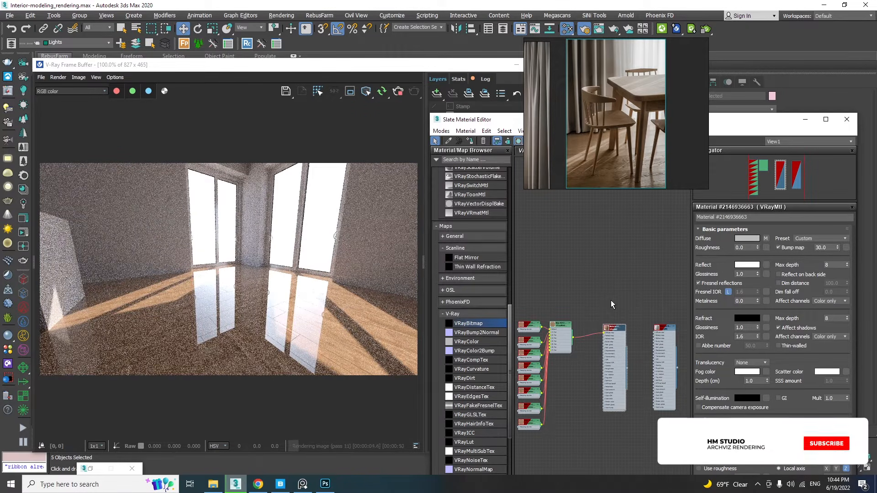
left_click(742, 274)
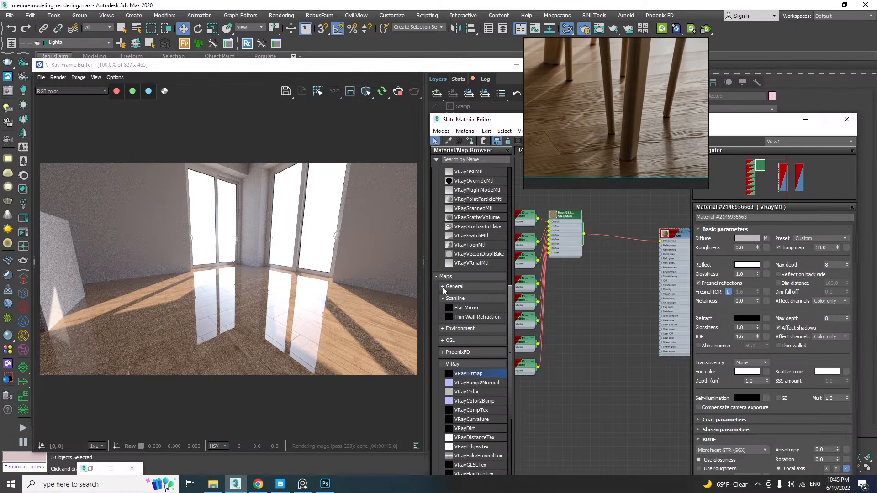
Add a ColorCorrection map fed by the plank VRayMultiSubTex and set its Saturation to -100
left_click(443, 287)
left_click_drag(466, 350, 614, 270)
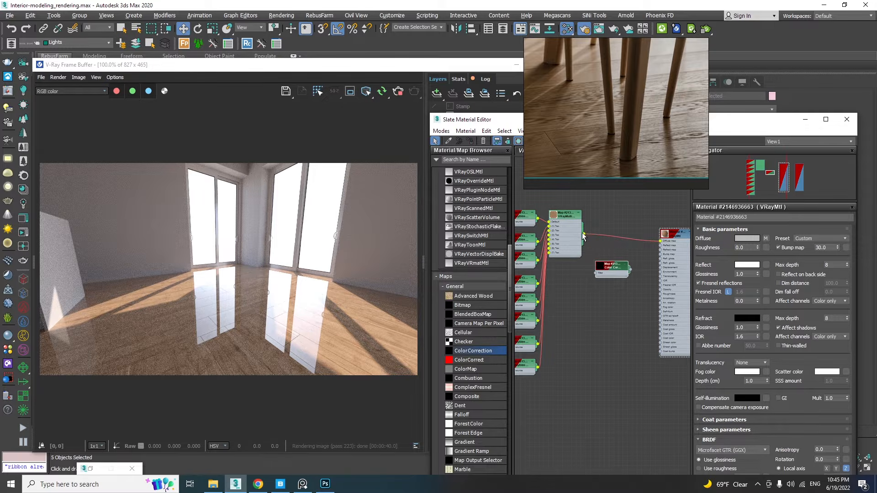
double_click(614, 272)
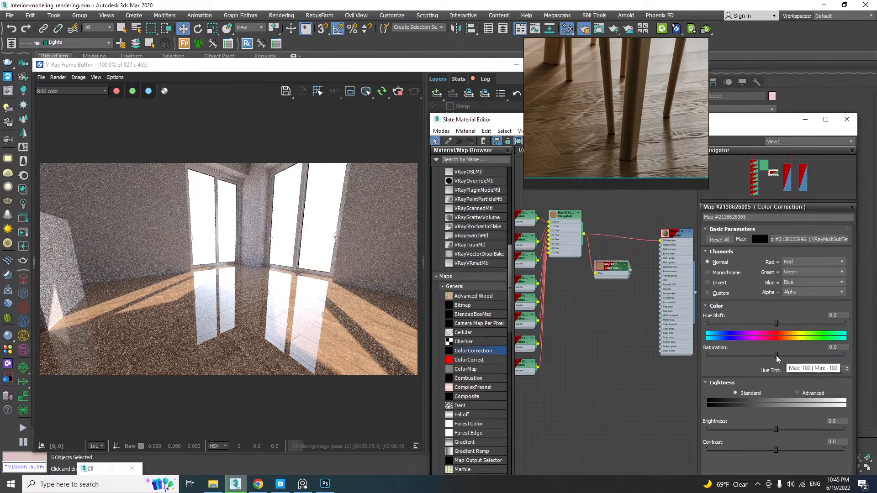
left_click_drag(777, 355, 704, 354)
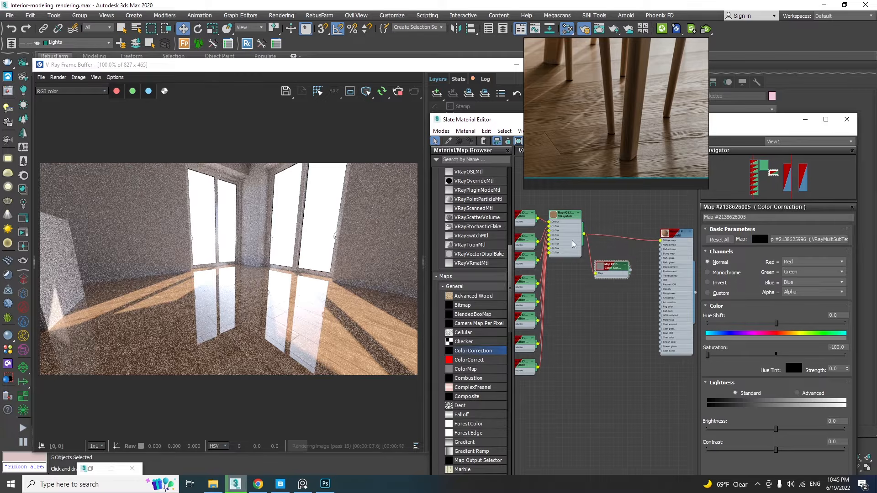
Connect the Color Correction map to the floor material's Refl. gloss input and enlarge the node's preview
left_click_drag(568, 216, 550, 222)
left_click_drag(606, 265, 591, 265)
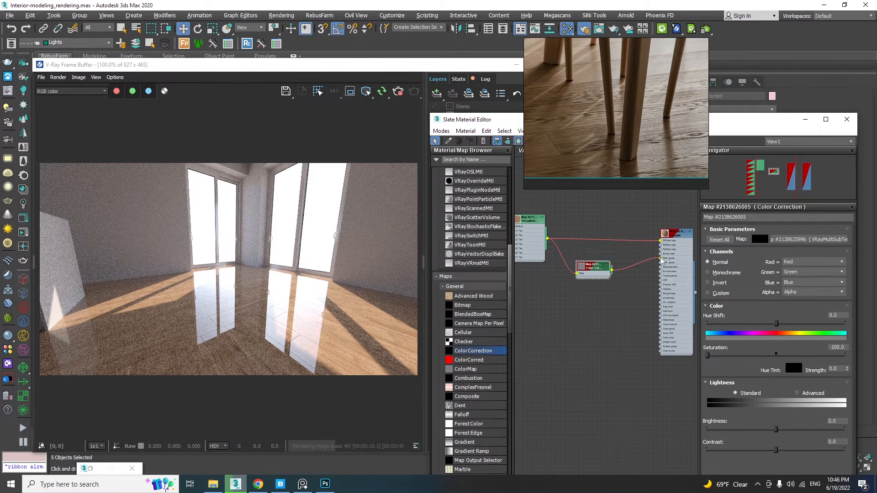
double_click(582, 267)
scroll(595, 298, "up", 2)
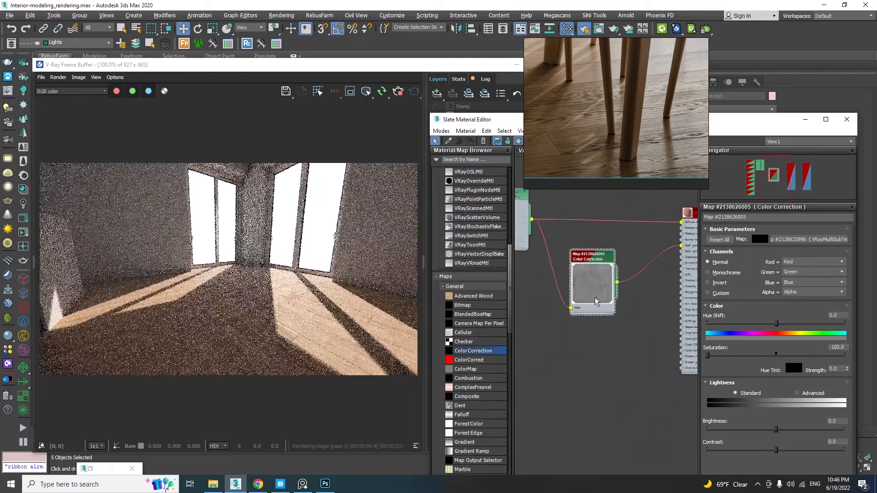
scroll(595, 298, "up", 2)
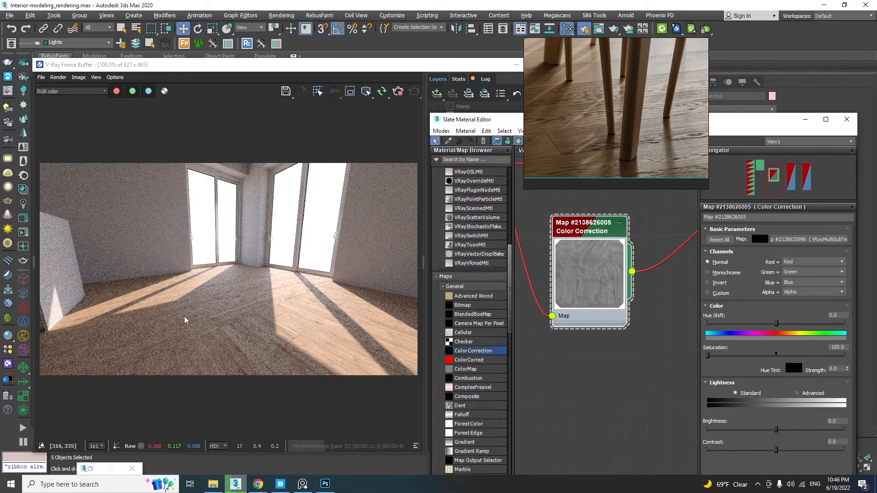
Bring the perspective view closer to the floor near the windows and limit the interactive render to a region of the planks
left_click_drag(312, 70, 378, 381)
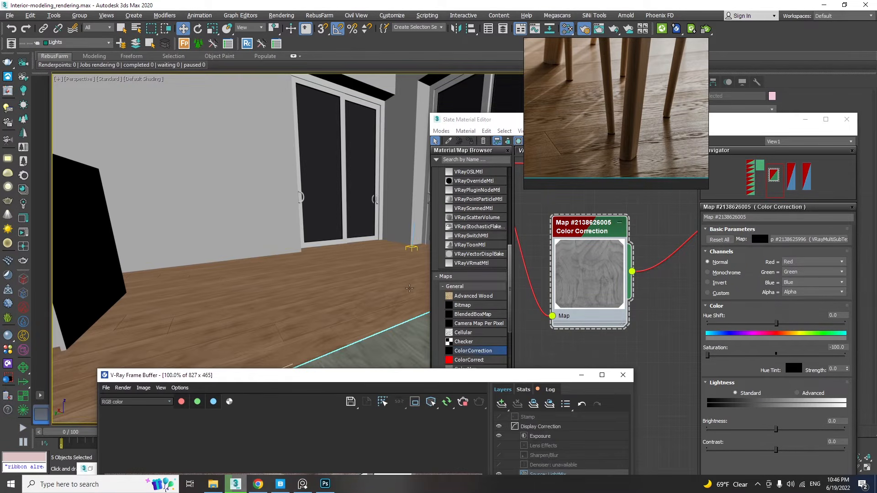
middle_click_drag(379, 302, 293, 299)
scroll(315, 297, "up", 3)
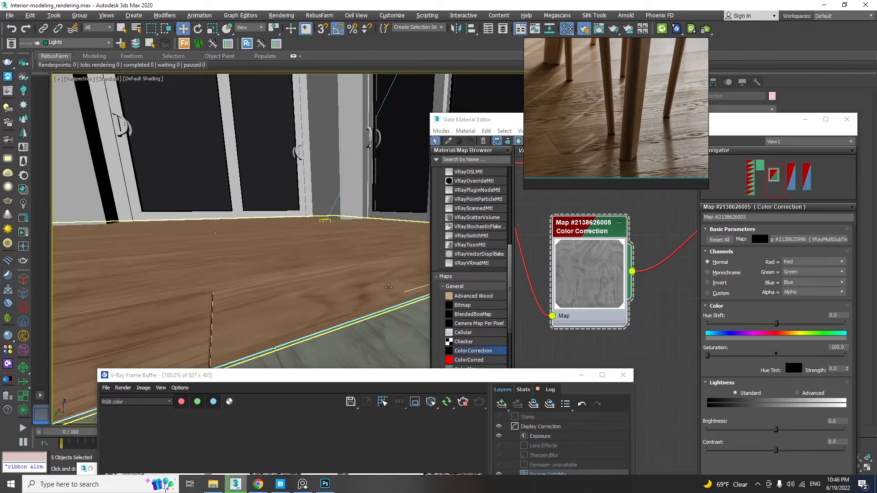
left_click_drag(365, 381, 299, 46)
left_click(348, 66)
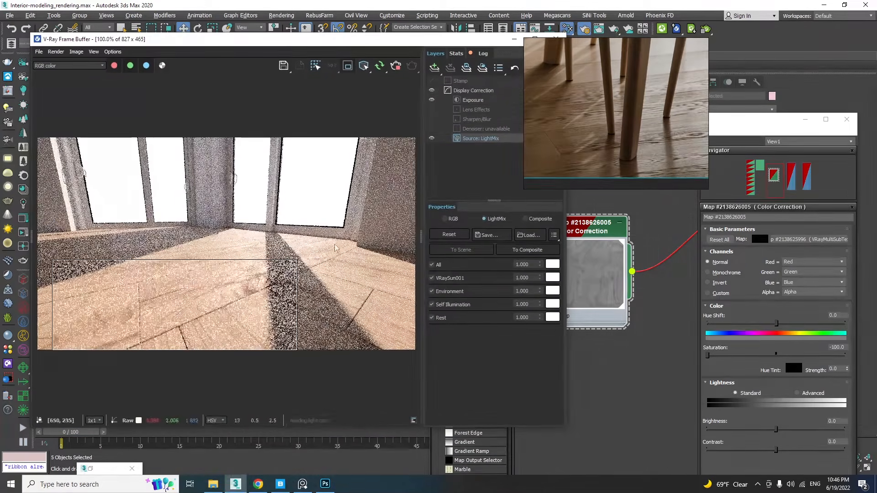
left_click_drag(334, 243, 131, 366)
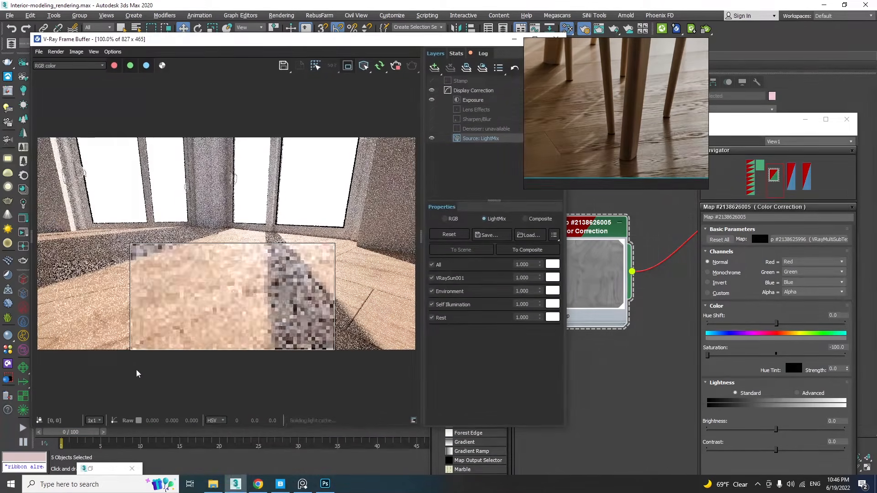
Insert an Output map between the Color Correction and the Refl. gloss input, and open its parameters
left_click(642, 245)
middle_click_drag(625, 281, 551, 319)
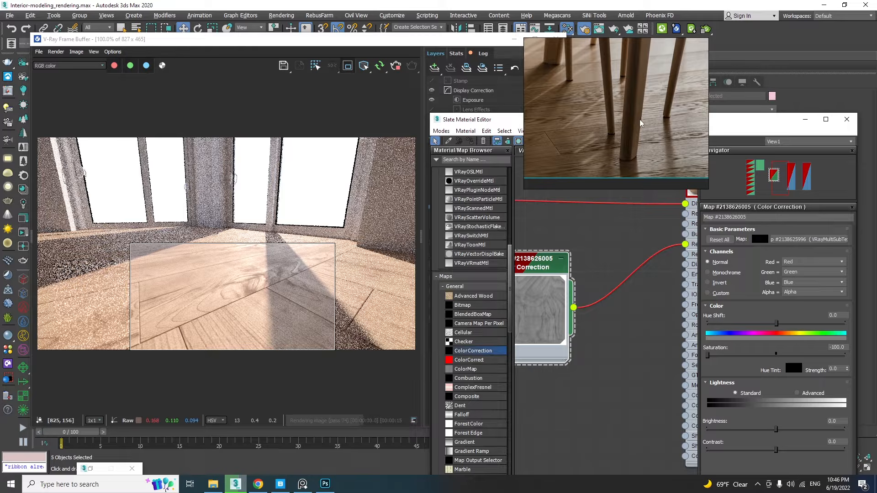
left_click_drag(551, 264, 519, 264)
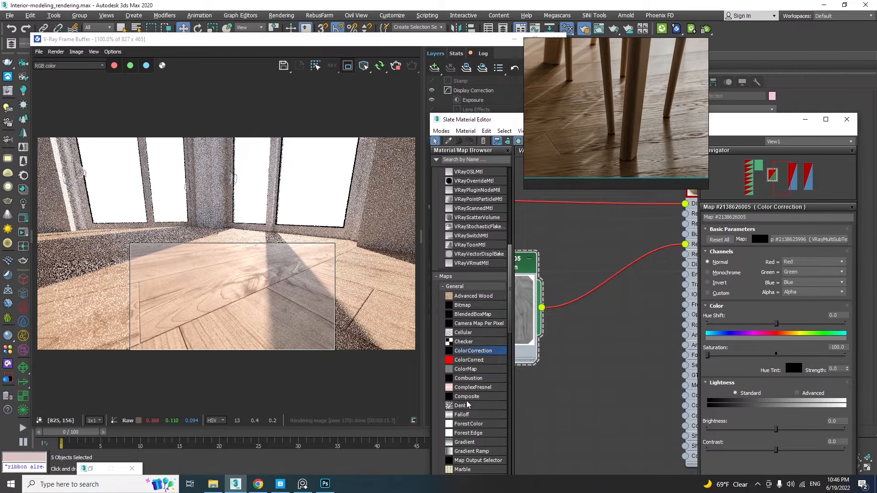
scroll(466, 414, "down", 5)
left_click(474, 402)
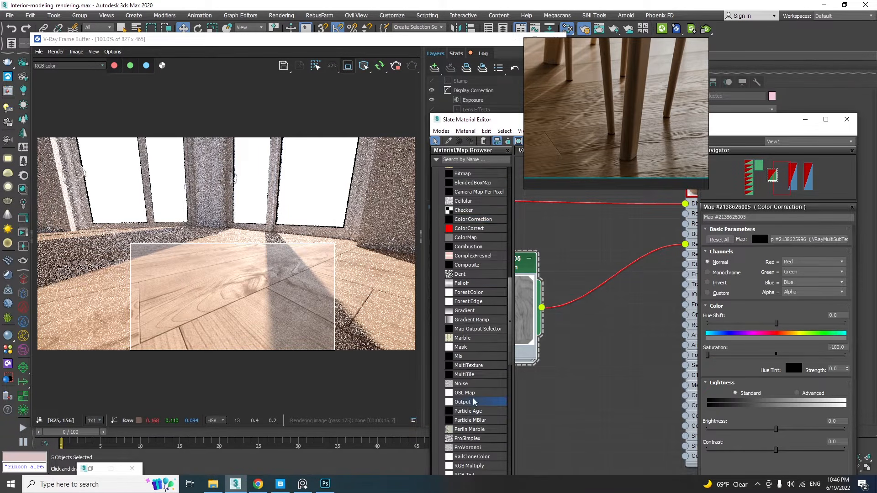
left_click(606, 279)
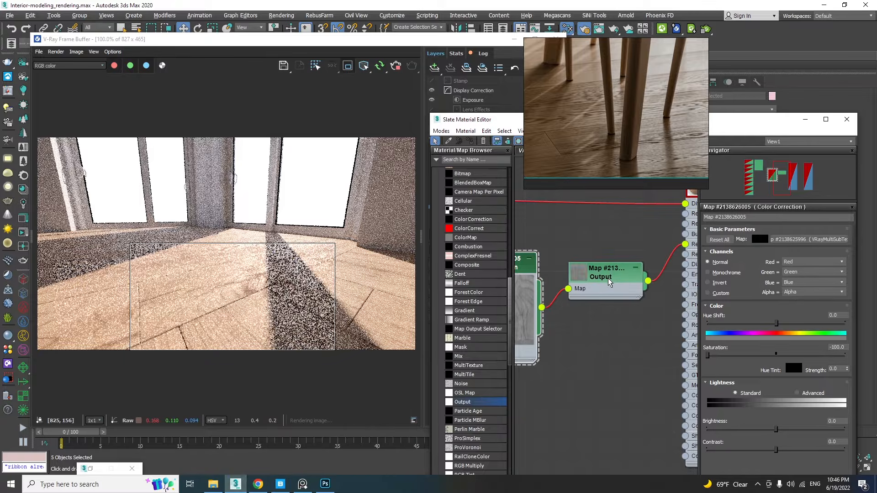
double_click(607, 278)
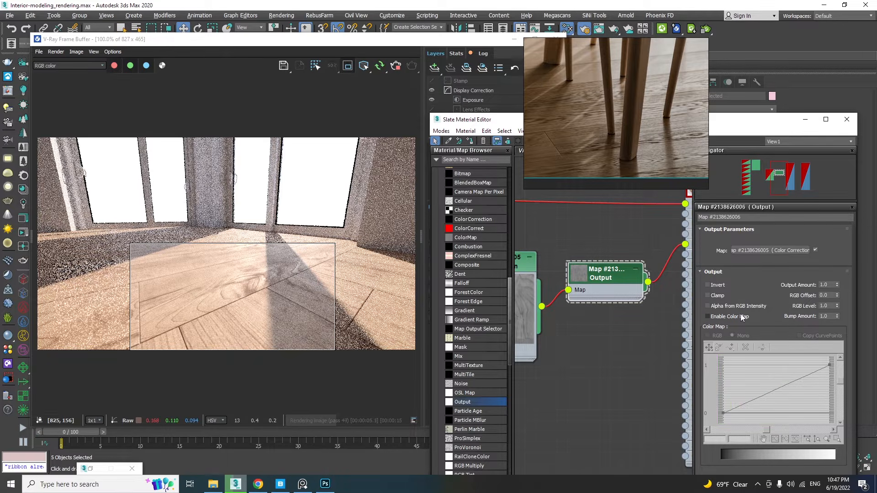
Enable the Output map's Color Map, add a curve point, test it at both extremes, and leave it at about 0.387, 0.44
left_click(727, 315)
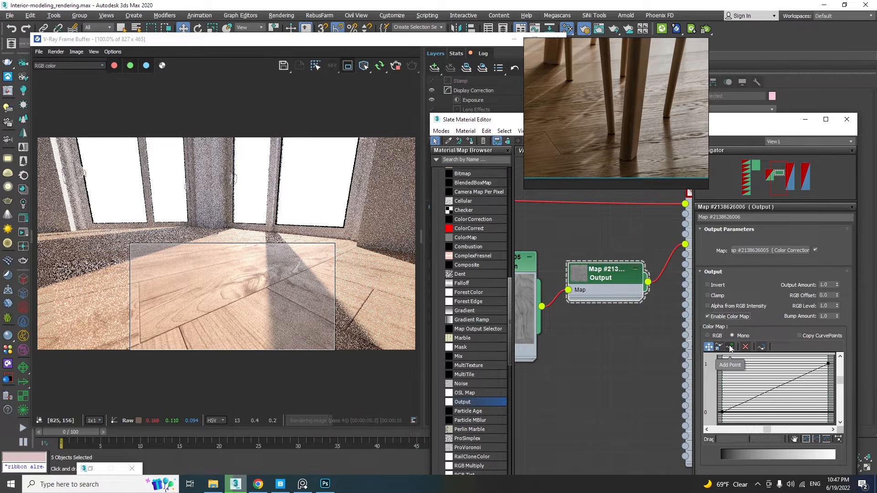
left_click(730, 347)
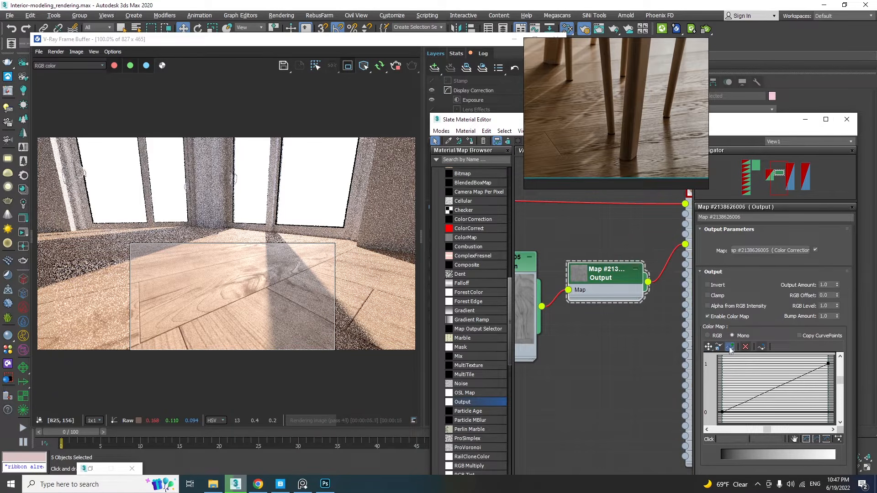
left_click(767, 391)
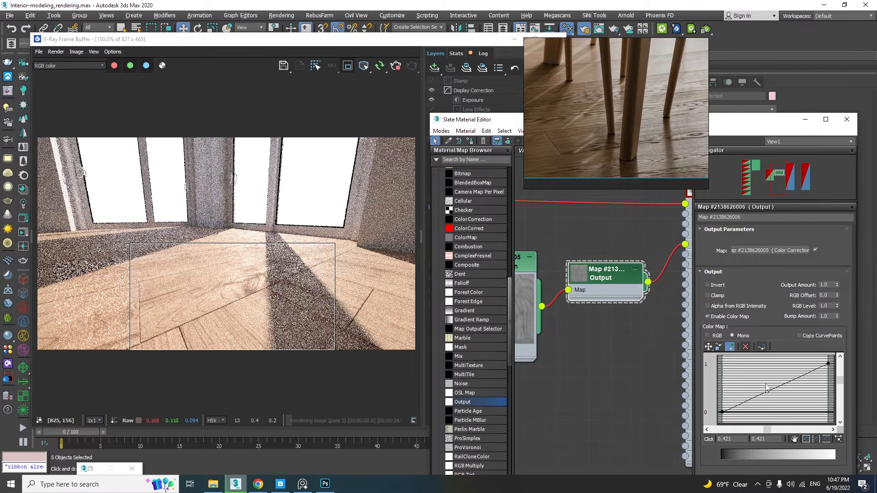
left_click(708, 347)
left_click_drag(767, 391, 729, 364)
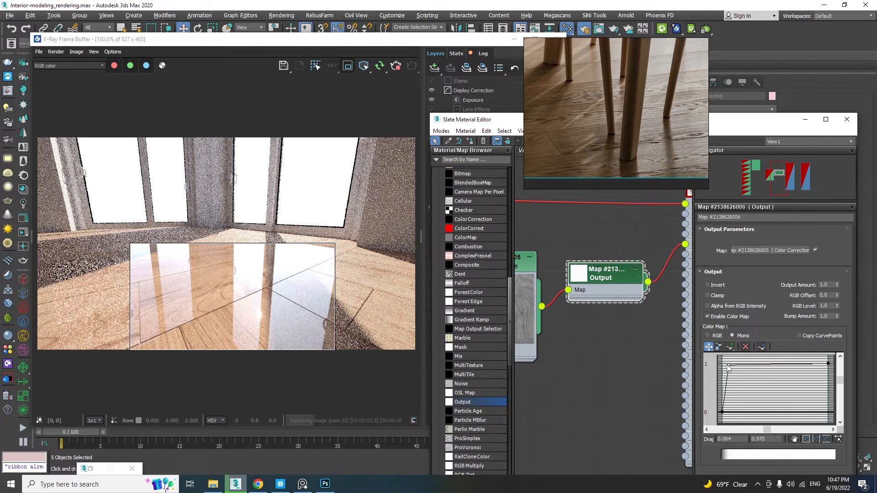
left_click_drag(729, 366, 819, 404)
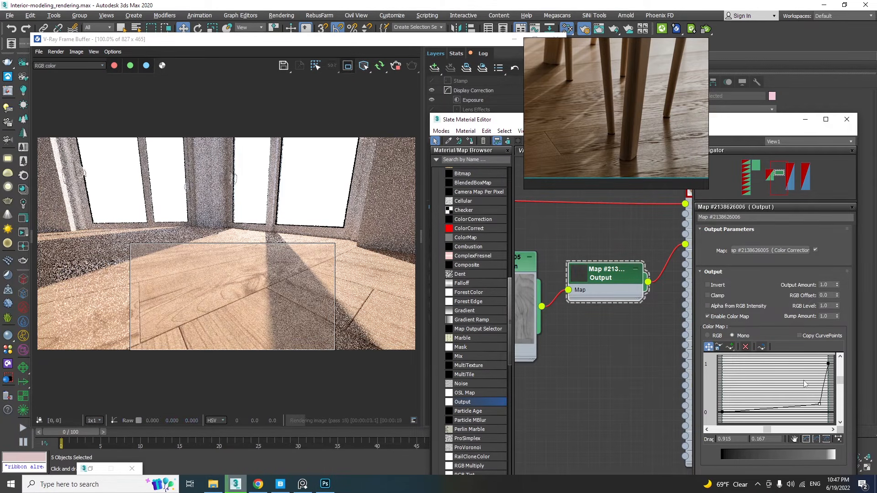
left_click_drag(819, 403, 764, 392)
Convert the middle curve point to Bezier-Smooth and raise it to about 0.335, 0.534
right_click(764, 392)
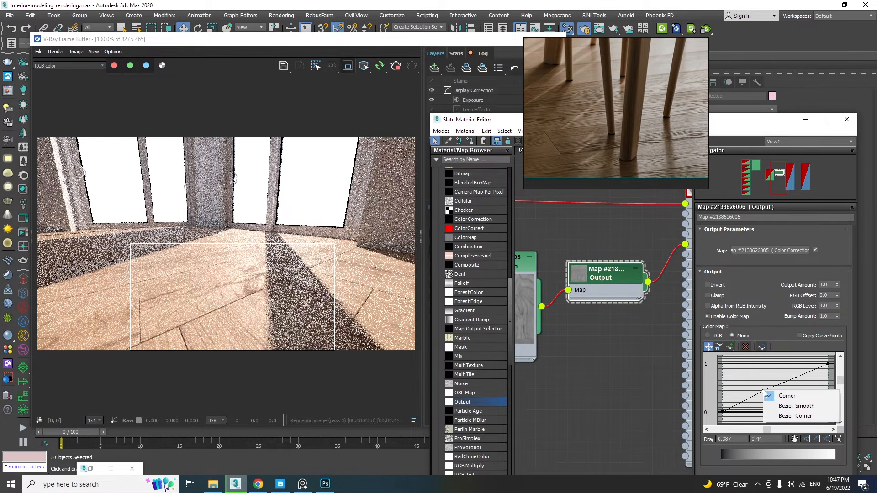
left_click(787, 407)
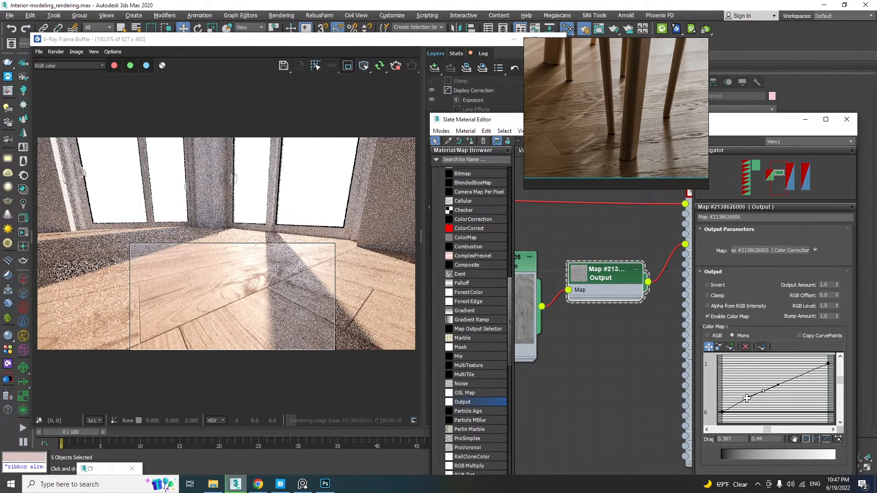
left_click(746, 399)
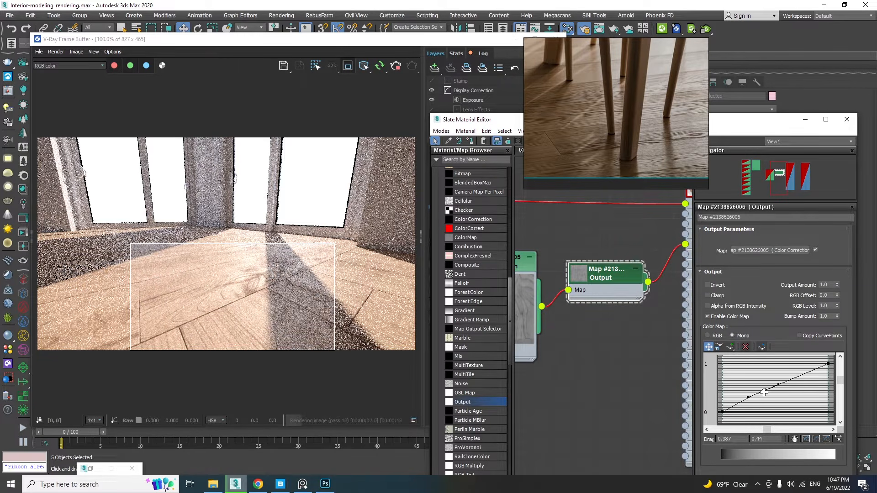
left_click_drag(764, 392, 759, 388)
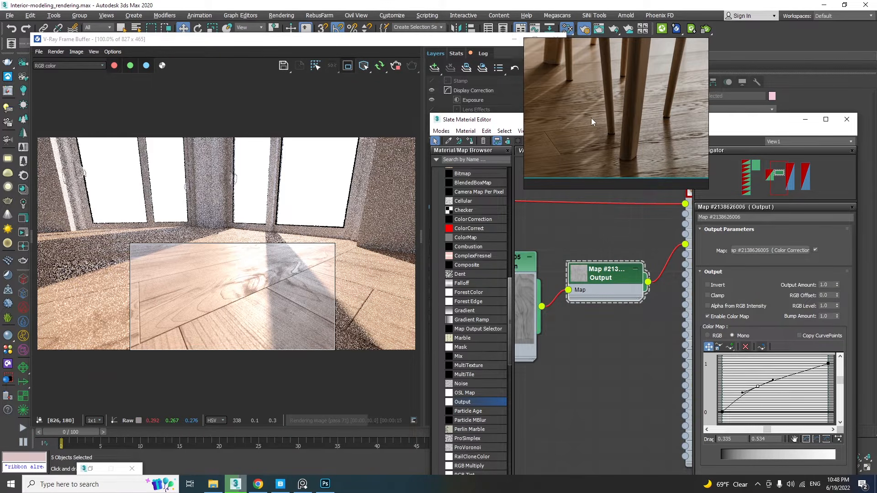
Lower the Highlight Burn of the Exposure layer in the V-Ray Frame Buffer
left_click(413, 43)
left_click(477, 103)
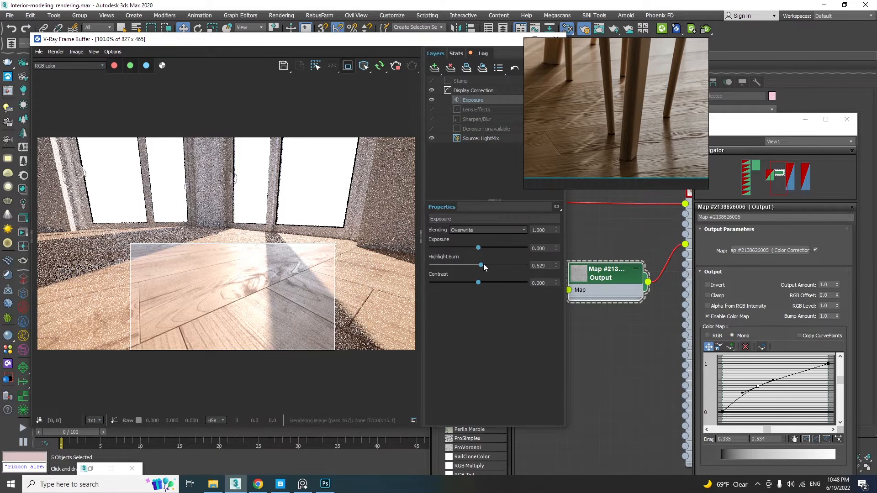
left_click_drag(481, 267, 456, 267)
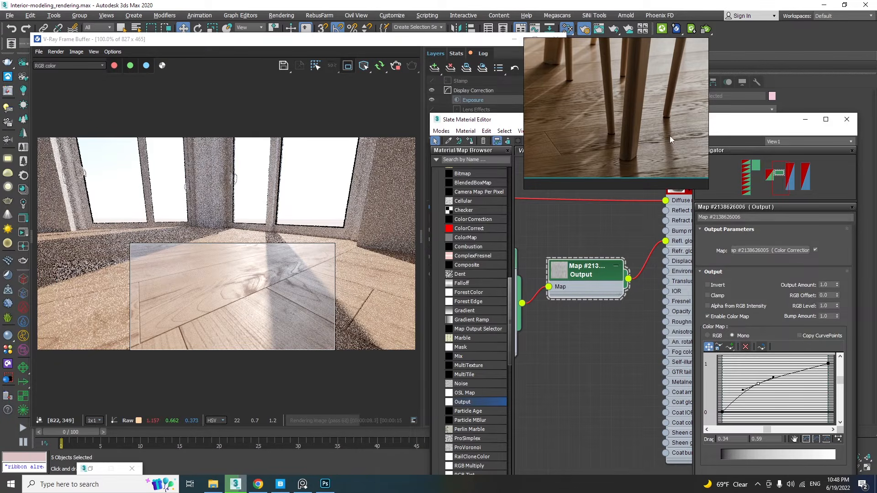
Connect the Color Correction map to the floor material's Bump map input
scroll(635, 286, "down", 3)
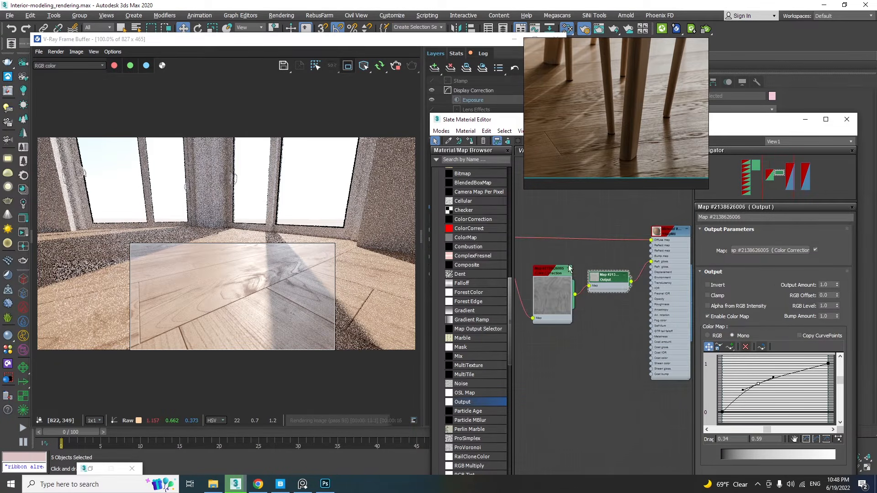
left_click_drag(630, 312, 651, 256)
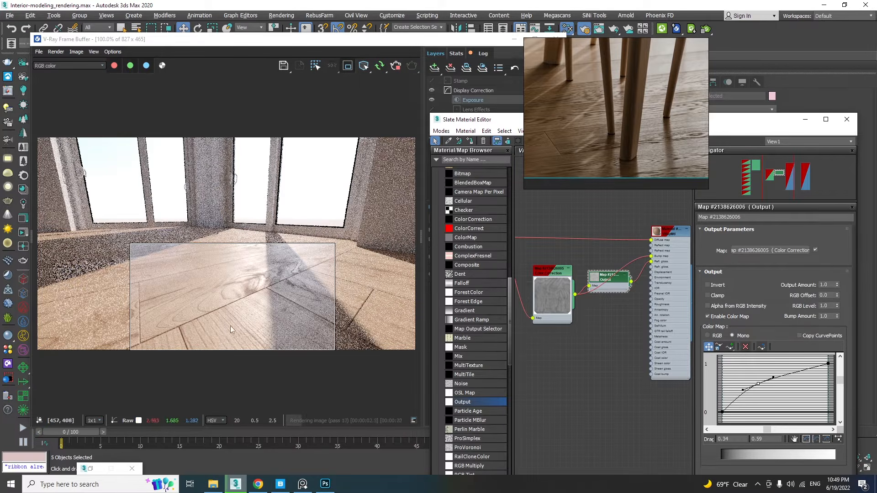
Test the floor material's bump amount at 100 and at 0, and return it to 30
double_click(673, 243)
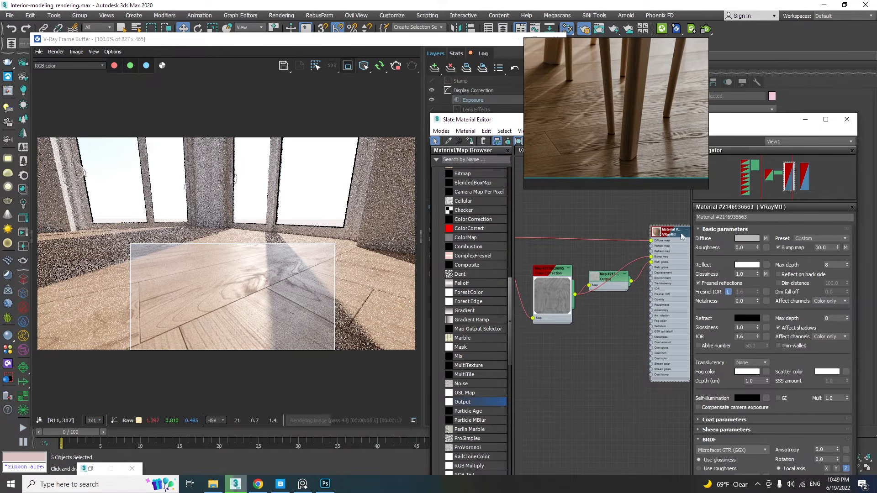
type("100")
key("Return")
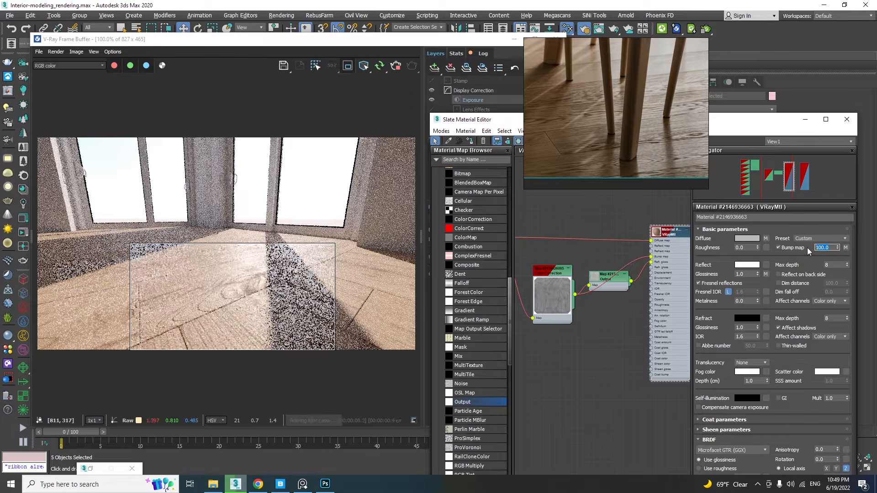
type("0")
key("Return")
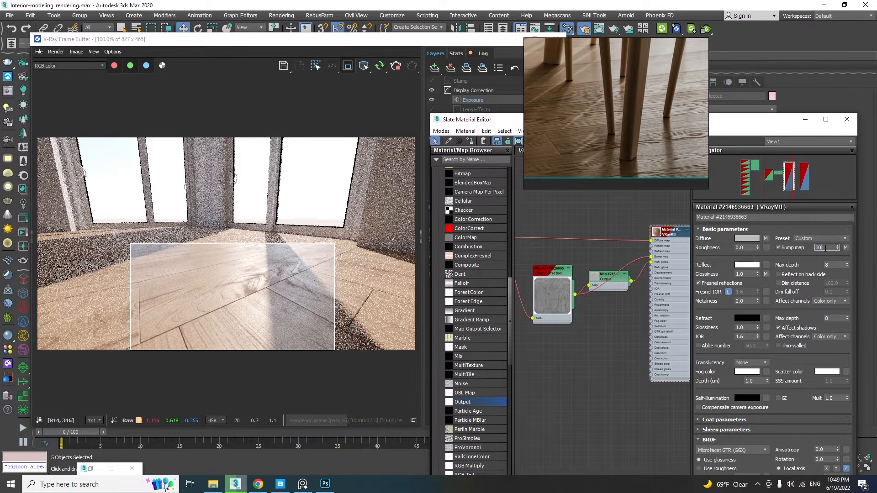
type("30")
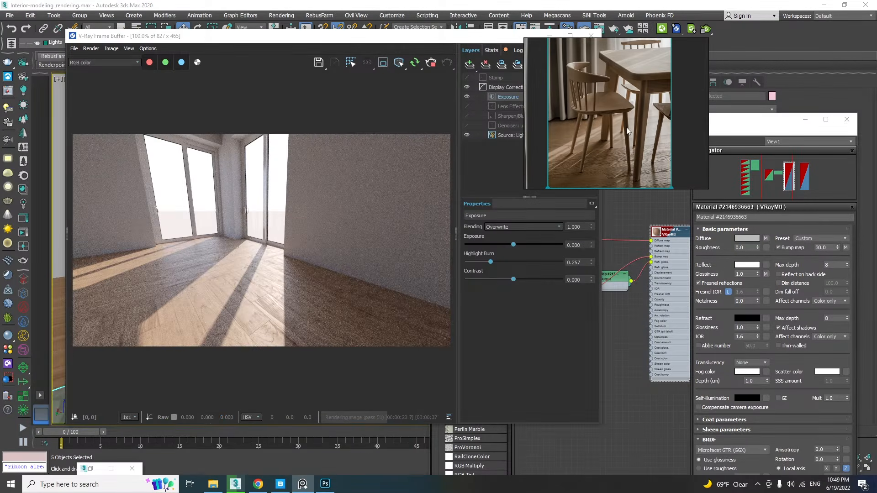
Insert a Color Correction map between the VRayMultiSubTex map and the floor material's Diffuse map input
left_click_drag(626, 131, 614, 114)
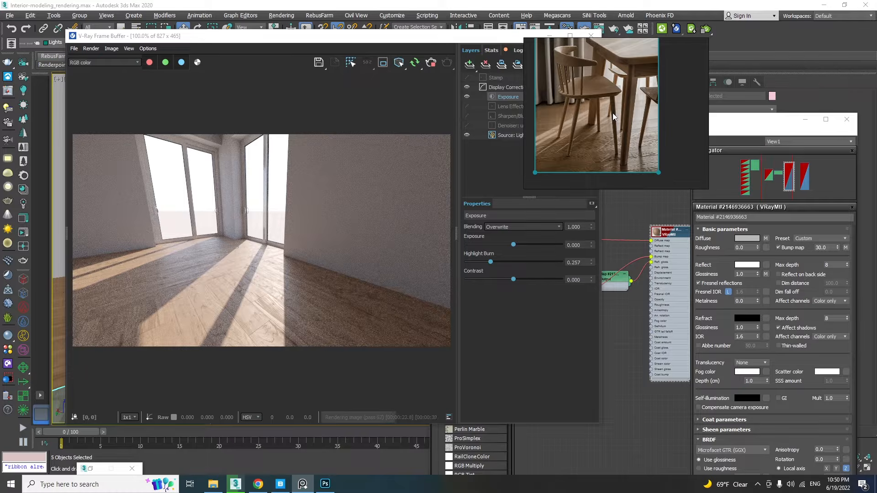
left_click(624, 253)
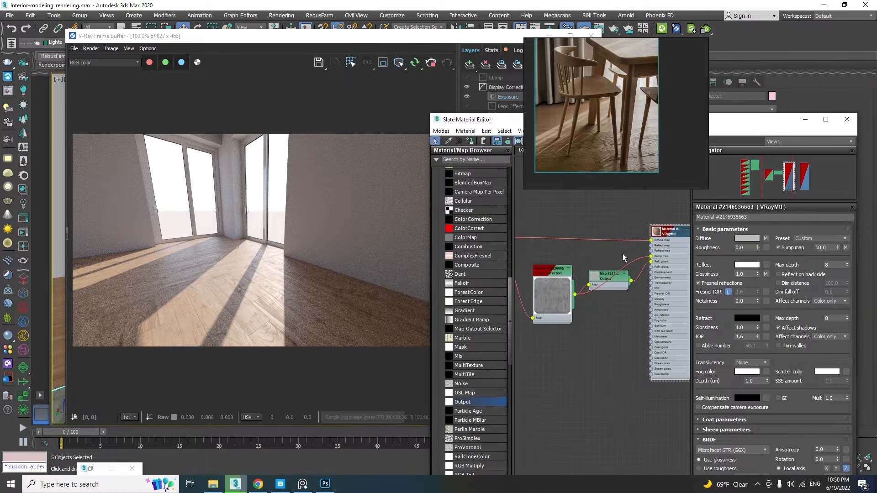
middle_click_drag(533, 264, 573, 287)
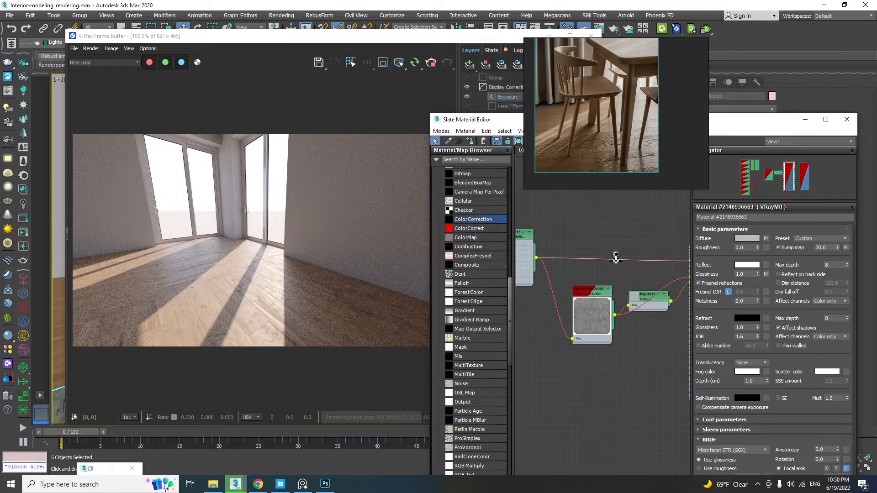
left_click_drag(616, 258, 616, 259)
middle_click_drag(617, 258, 584, 255)
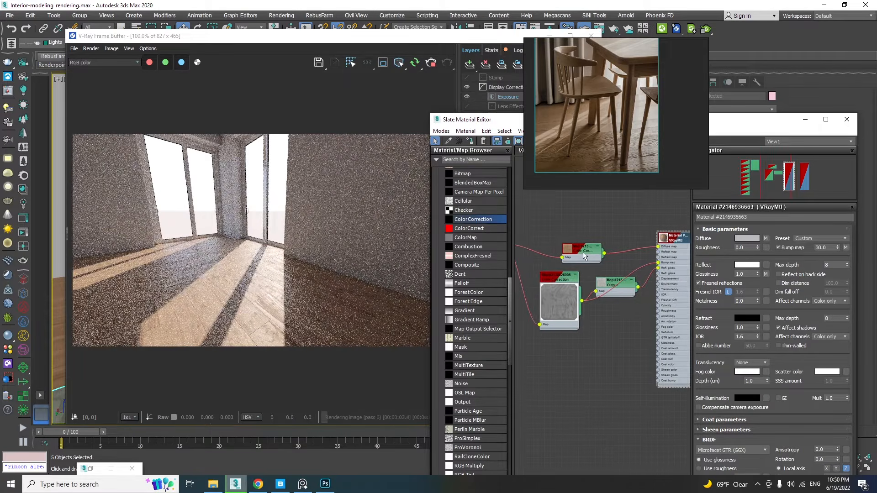
Switch the new Color Correction map's lightness to Advanced and set its RGB gamma/contrast to 0.8
double_click(583, 256)
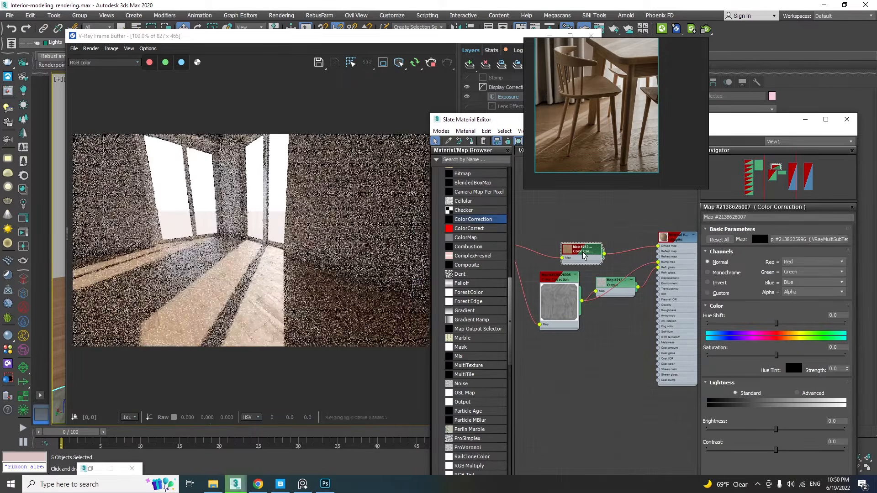
left_click(806, 394)
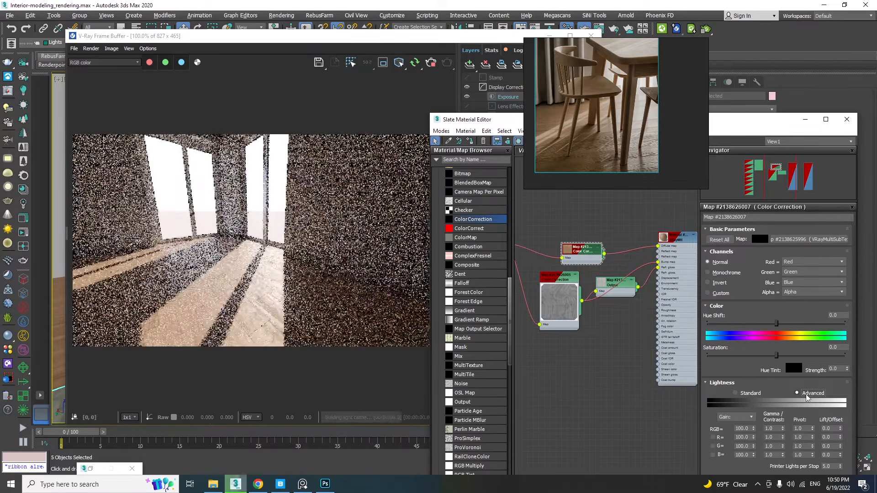
left_click_drag(776, 429, 760, 428)
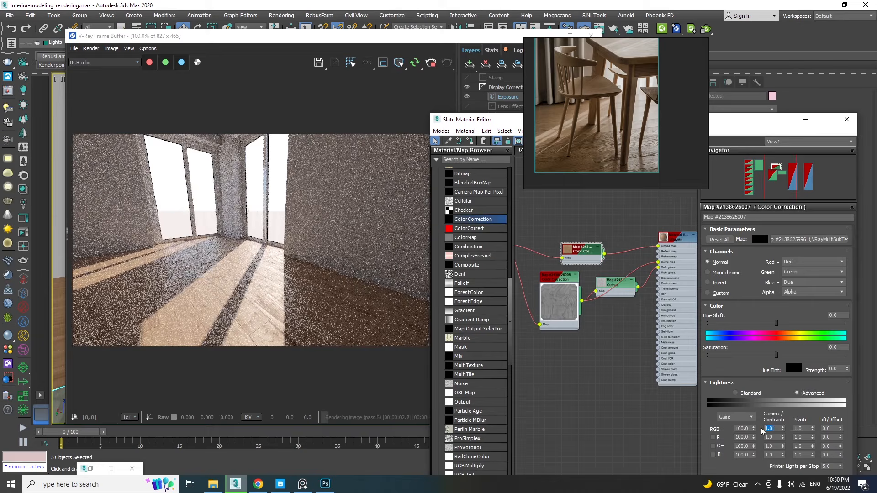
type("0.8")
key("Return")
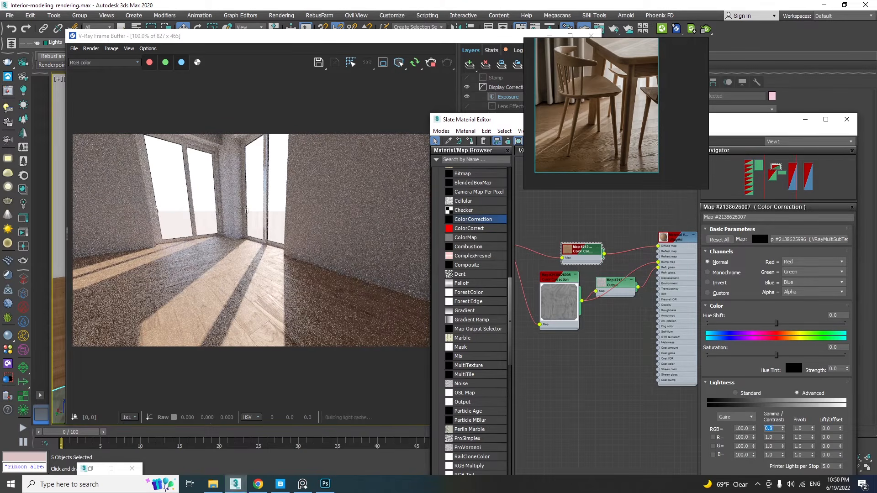
Redraw the render region over the sunlit floor and darken the diffuse Color Correction with an RGB gamma of 0.65
left_click(382, 62)
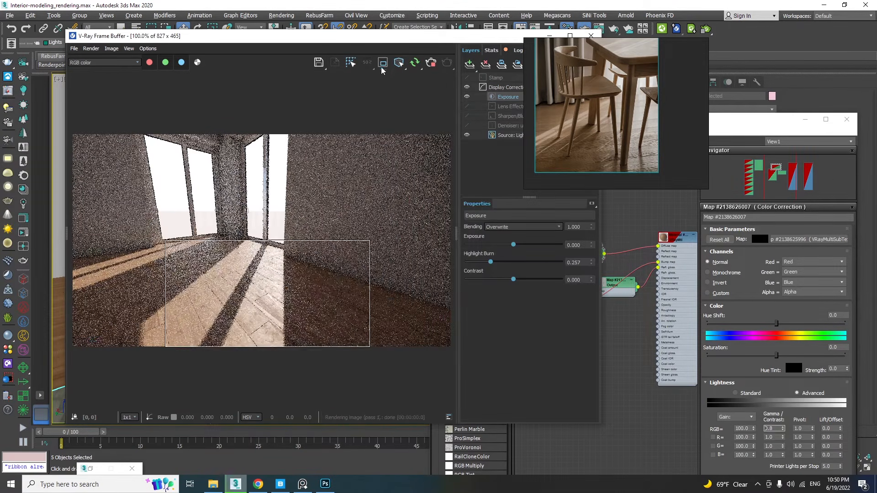
left_click_drag(322, 232, 97, 371)
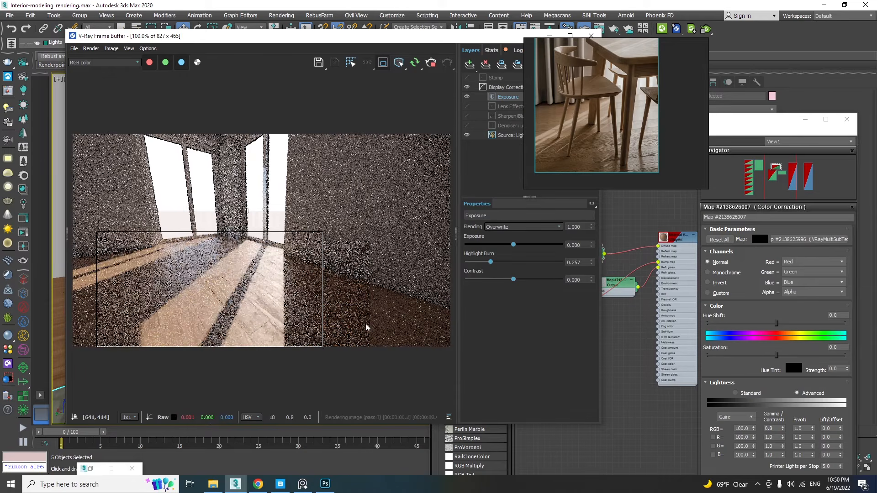
left_click(770, 429)
type("0.65")
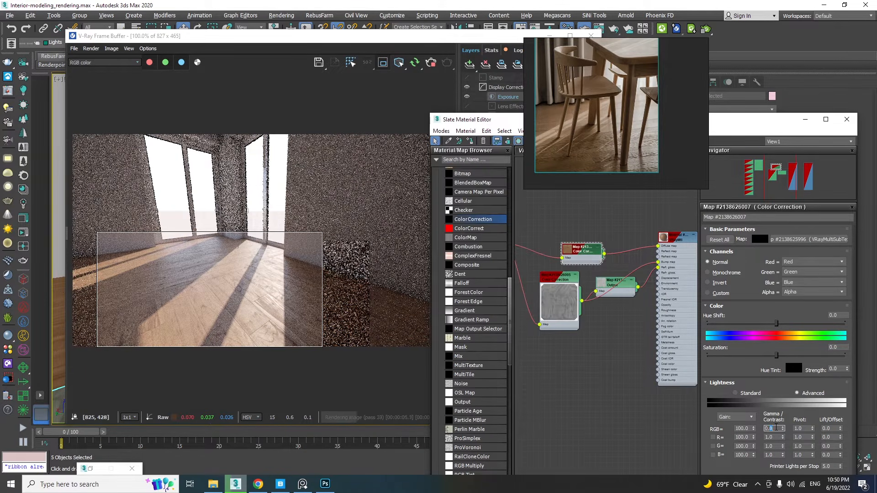
key("Return")
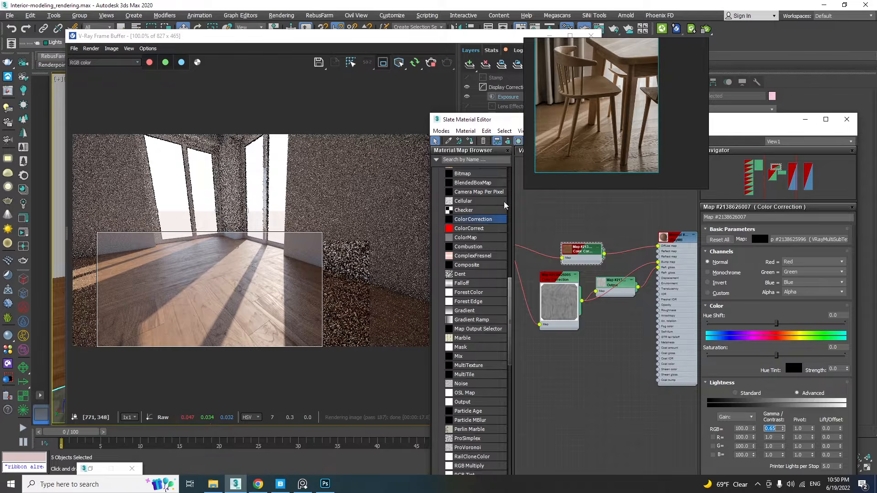
Browse the reference photos and examine the dark kitchen cabinets up close
scroll(630, 81, "down", 3)
middle_click_drag(606, 101, 664, 131)
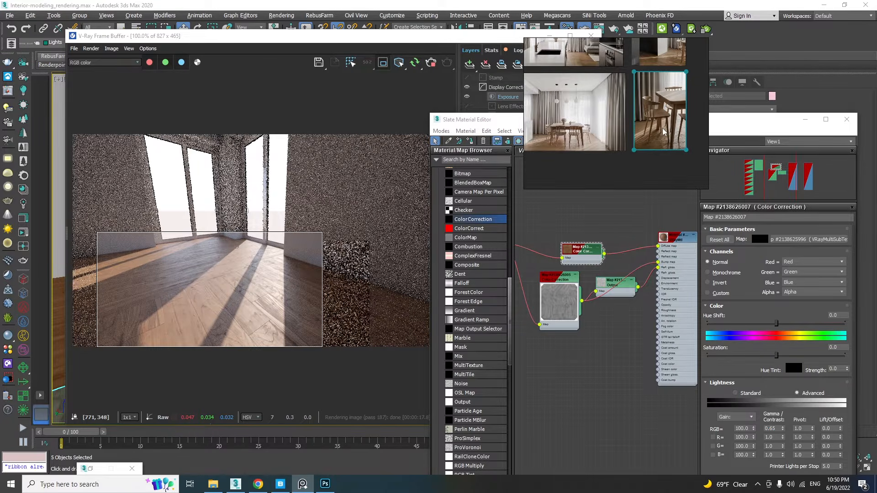
middle_click_drag(598, 84, 605, 161)
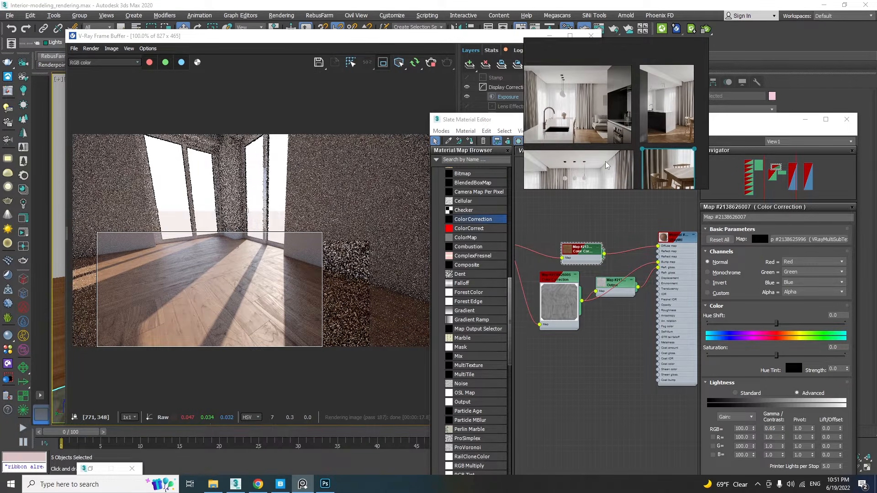
scroll(616, 74, "up", 5)
middle_click_drag(635, 85, 633, 95)
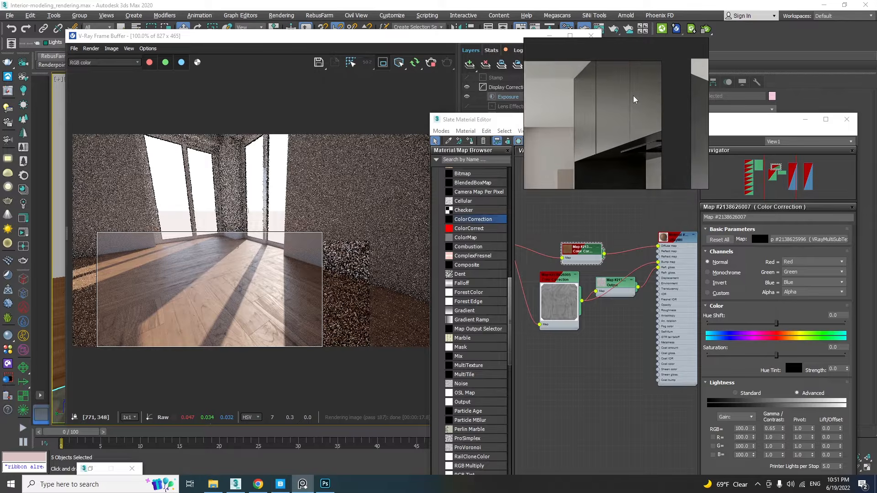
middle_click_drag(633, 95, 637, 98)
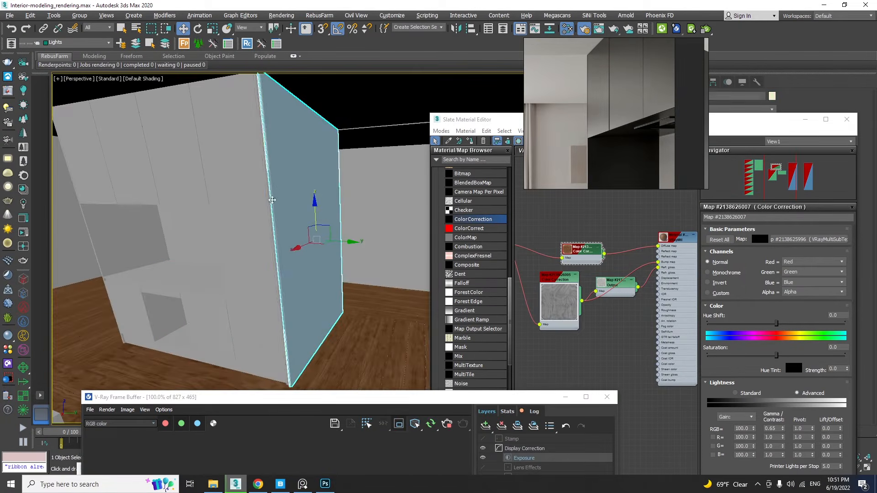
Select the kitchen wall unit's side panels, cabinet fronts, worktop, niche back and plinth together
left_click(264, 202, "ctrl")
left_click(243, 191, "ctrl")
left_click(196, 222, "ctrl")
left_click(171, 270, "ctrl")
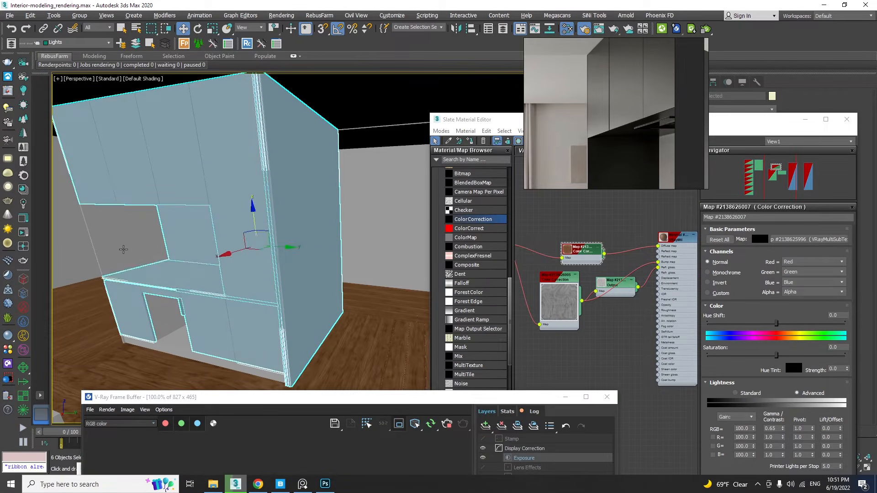
left_click(123, 249, "ctrl")
left_click(165, 325, "ctrl")
Add the remaining kitchen cabinet parts on the other side of the tall panel to the selection
middle_click_drag(293, 301, 235, 278, "alt")
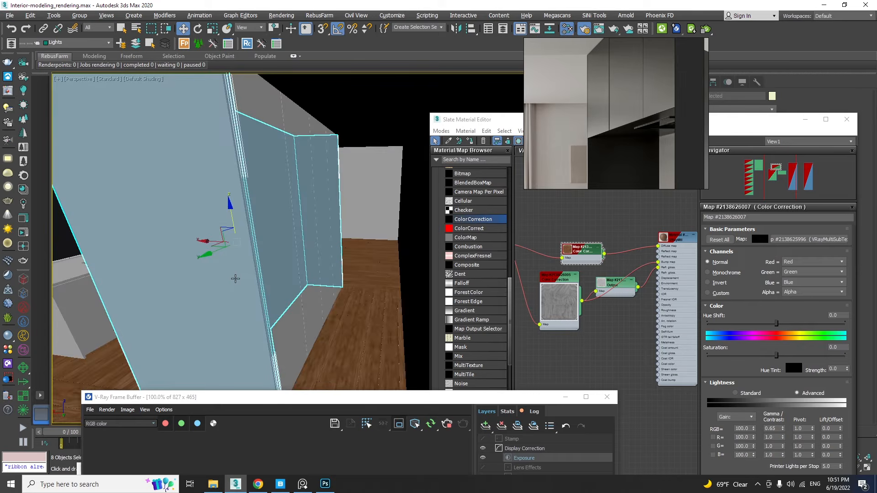
left_click(296, 224, "ctrl")
middle_click_drag(308, 325, 186, 370, "alt")
left_click(189, 284, "ctrl")
left_click(216, 316, "ctrl")
Add the shelving wall's lower cabinet fronts and the plinth strip beneath them to the selection
scroll(186, 371, "up", 5)
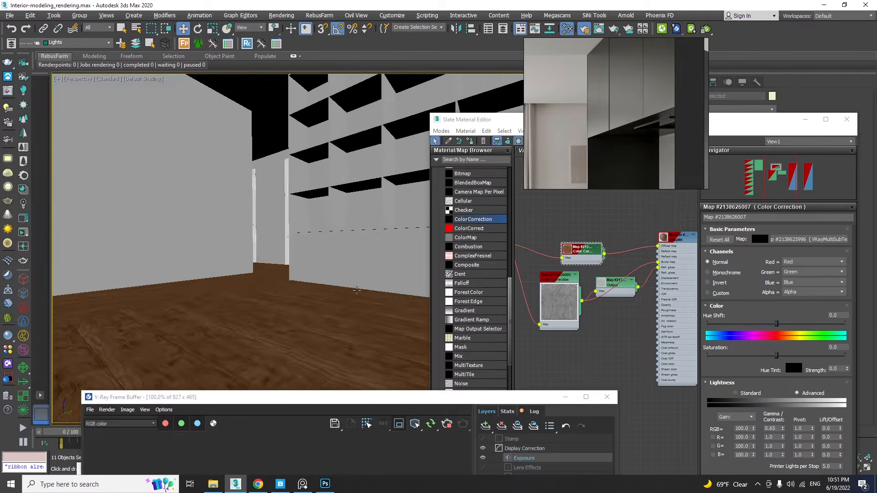
left_click(335, 278, "ctrl")
middle_click_drag(335, 278, 389, 311, "alt")
scroll(287, 340, "up", 5)
left_click(287, 343, "ctrl")
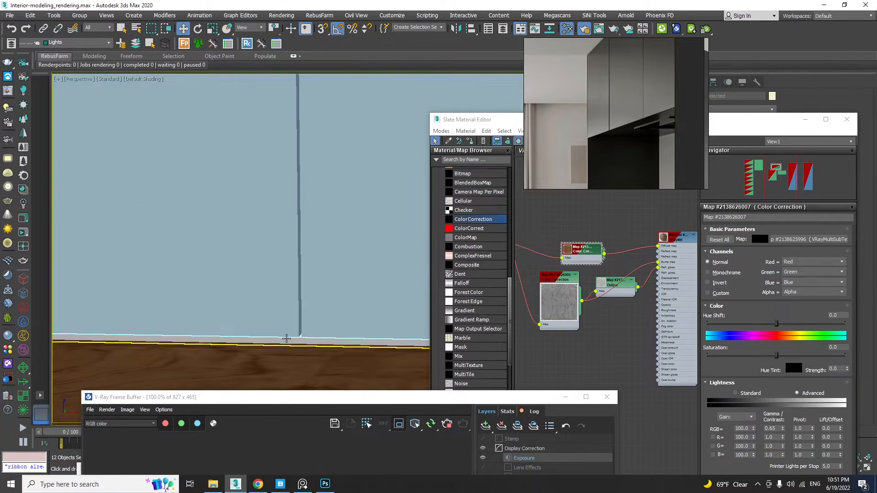
scroll(287, 338, "down", 10)
middle_click_drag(272, 210, 320, 301)
scroll(271, 295, "down", 4)
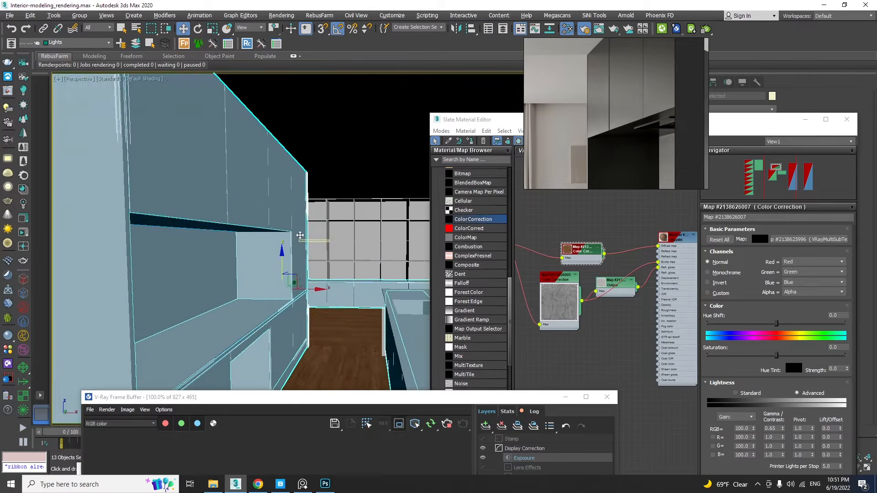
Create a new VRayMtl in an empty area of the material graph for the kitchen cabinets
scroll(320, 302, "down", 4)
left_click_drag(338, 408, 252, 68)
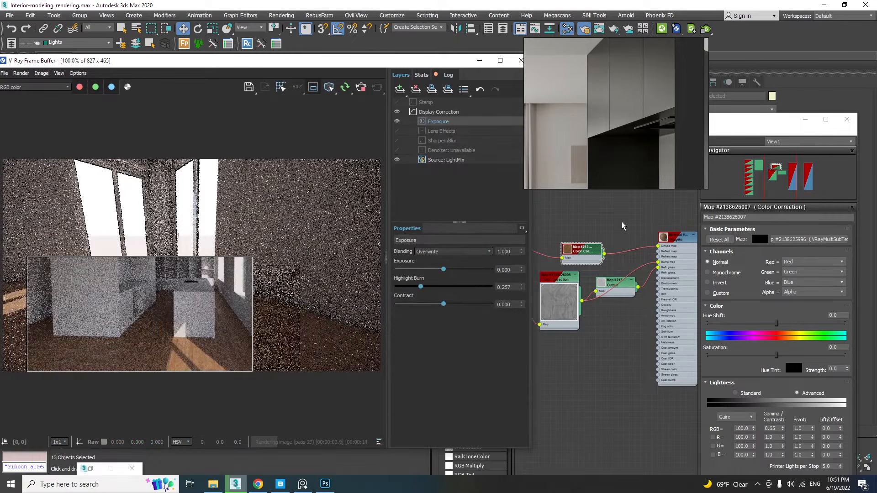
left_click(617, 320)
right_click(611, 263)
mouse_move(649, 267)
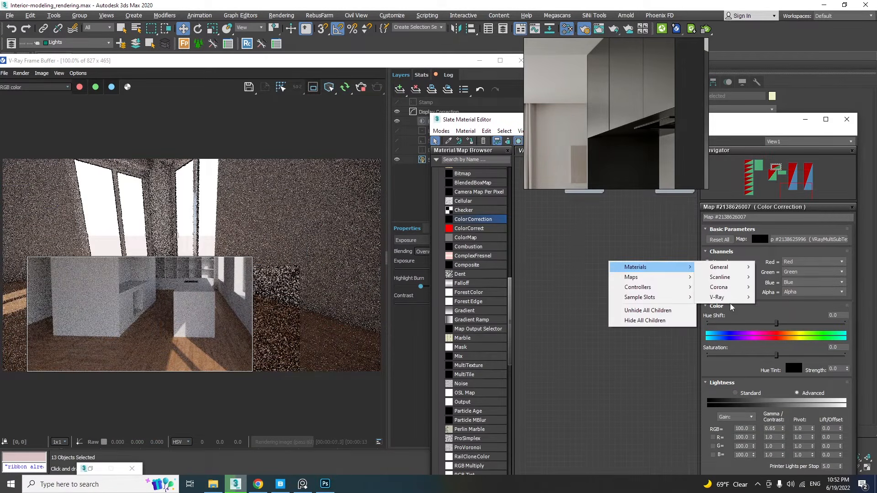
mouse_move(727, 298)
left_click(773, 188)
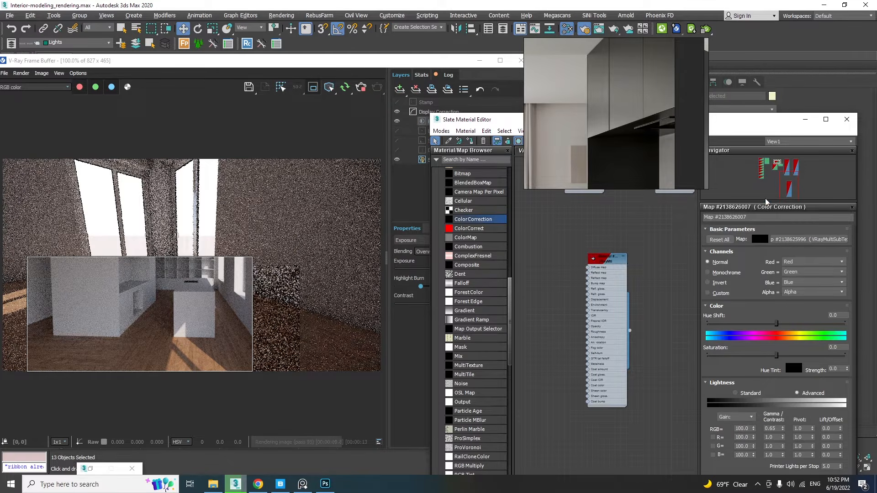
Set the new material's diffuse color to a near-black gray of value 5 and assign it to the selected cabinets
double_click(606, 260)
left_click(754, 239)
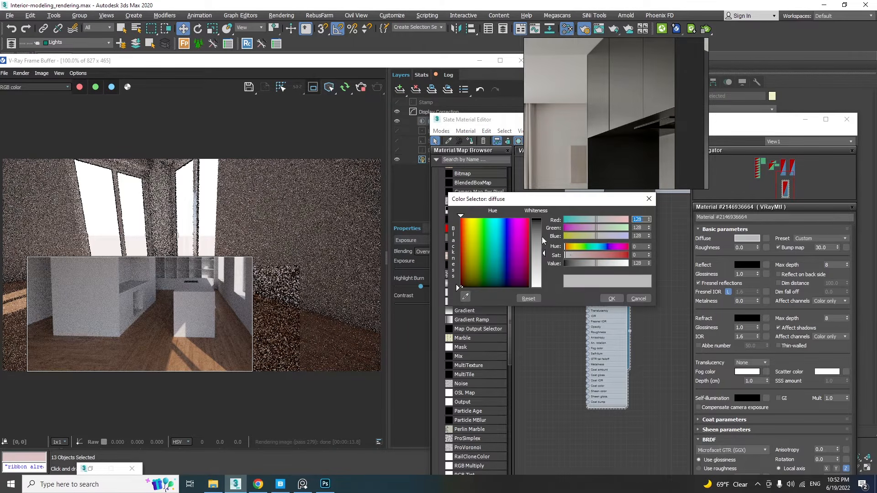
left_click_drag(543, 240, 544, 220)
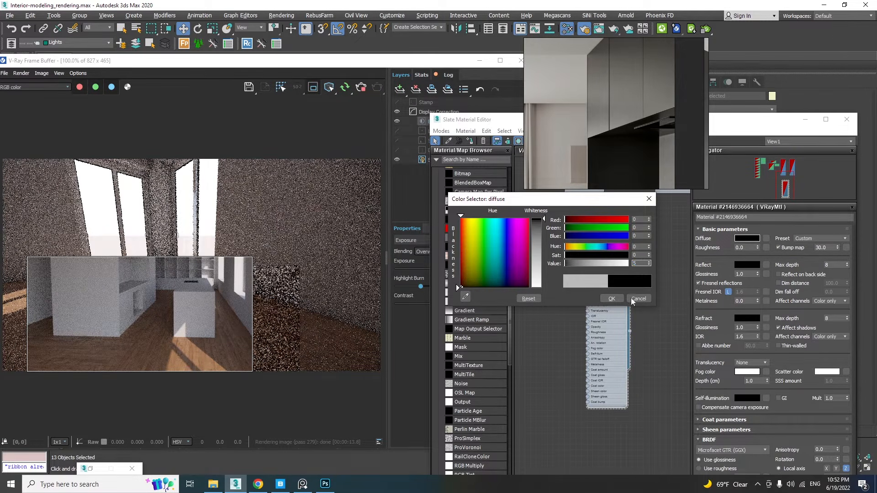
left_click(641, 255)
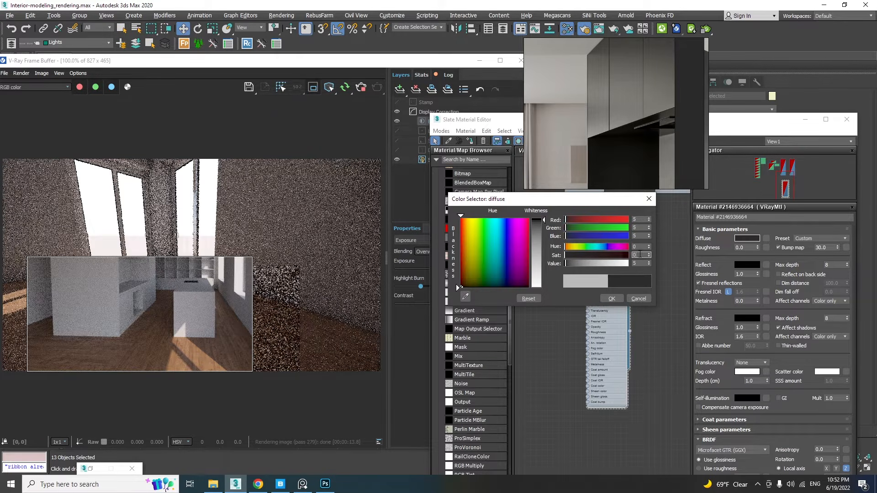
left_click(613, 296)
left_click_drag(613, 298, 602, 337)
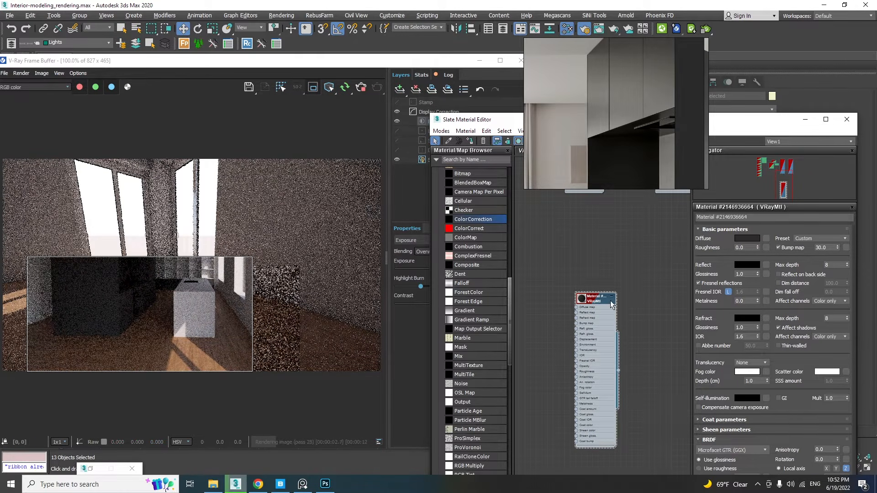
Set the cabinet material's reflection color to pure white
left_click(740, 266)
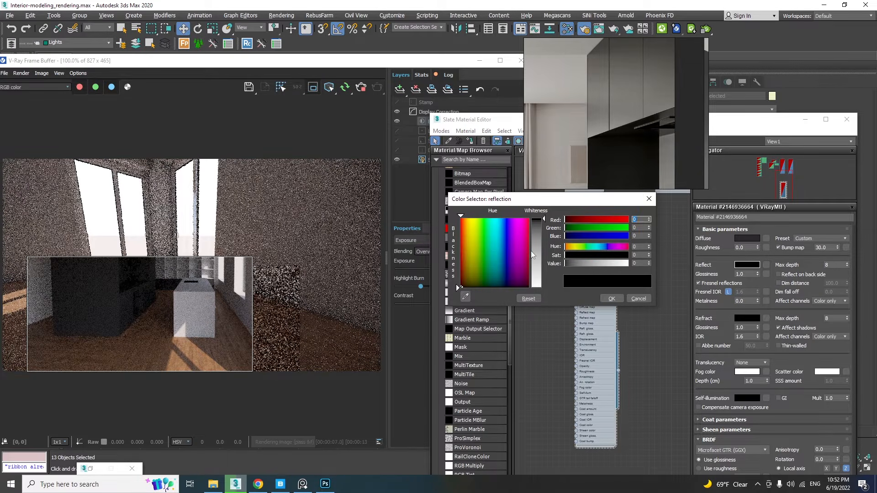
left_click_drag(545, 220, 551, 289)
left_click(605, 299)
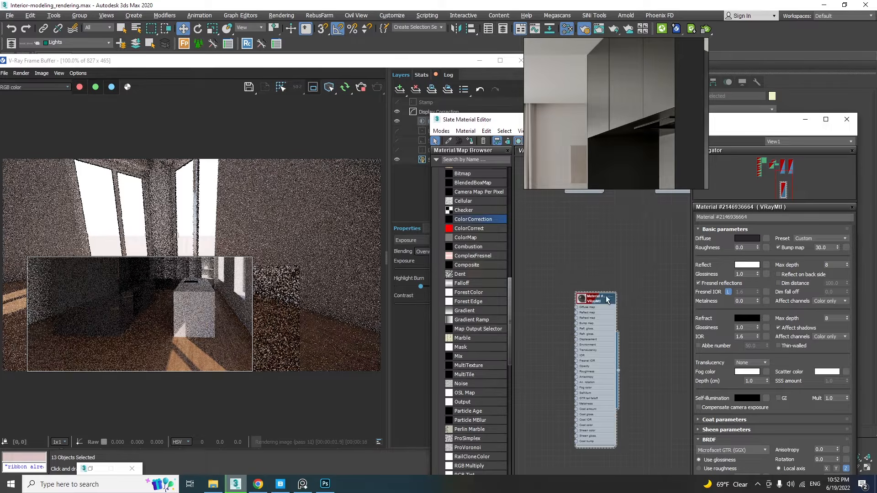
Examine the dark cabinet's reflections in the render from a closer viewpoint facing the windows
left_click_drag(364, 63, 350, 385)
middle_click_drag(366, 274, 256, 231, "alt")
scroll(297, 222, "up", 3)
left_click_drag(307, 388, 424, 69)
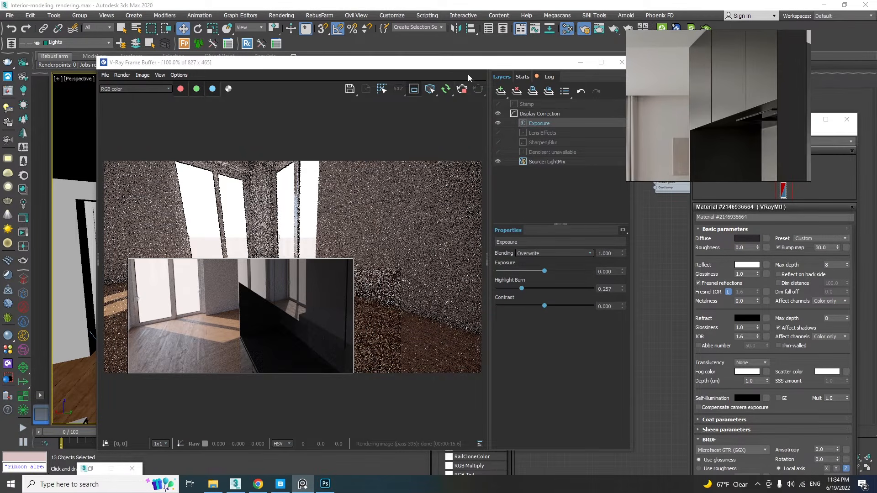
Examine the cabinet doors' reflections in a render region over the upper cabinets while changing the viewpoint
left_click_drag(467, 64, 274, 116)
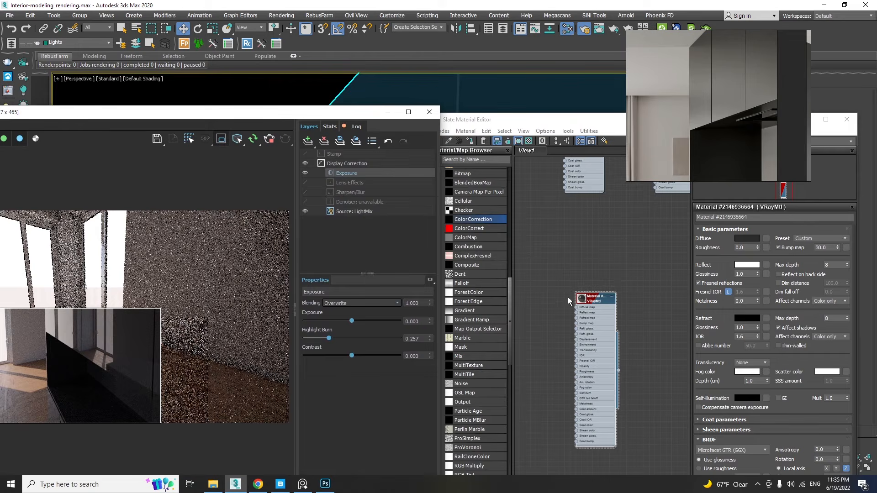
left_click_drag(118, 317, 333, 176)
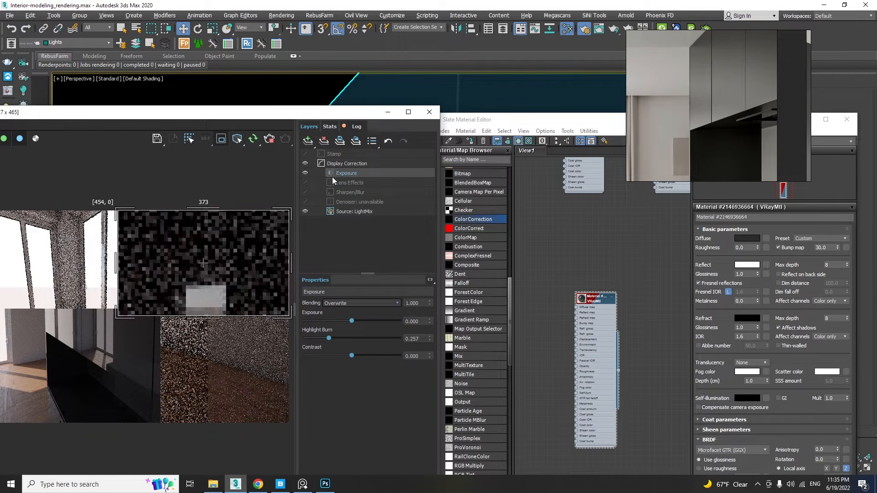
left_click_drag(54, 316, 302, 178)
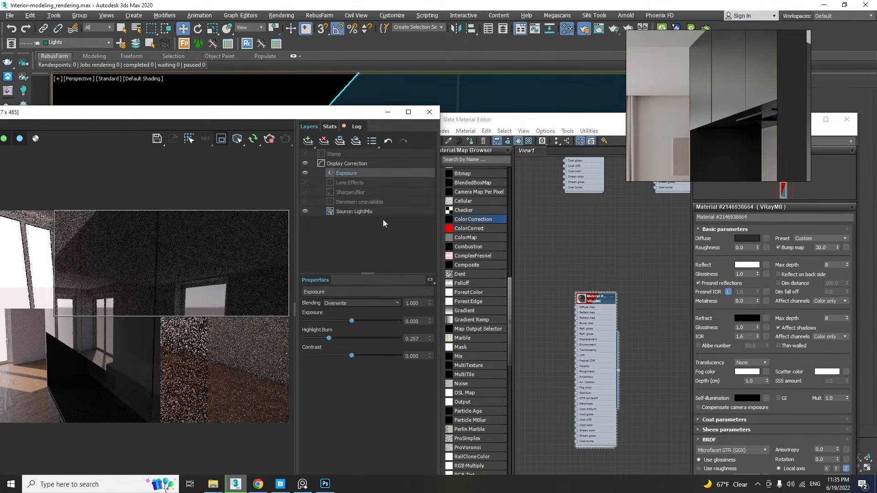
left_click_drag(597, 123, 620, 385)
middle_click_drag(532, 245, 625, 255)
scroll(561, 269, "down", 3)
scroll(561, 268, "down", 3)
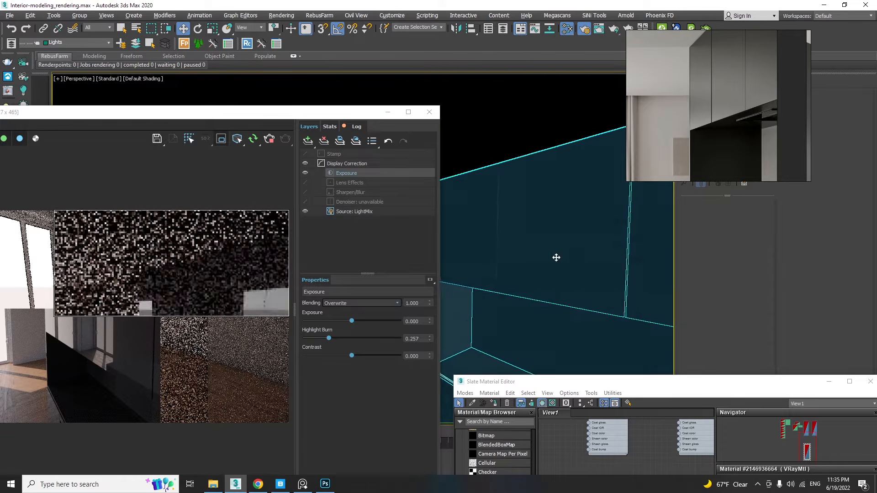
middle_click_drag(556, 256, 551, 347, "alt")
scroll(566, 249, "up", 3)
scroll(550, 248, "up", 2)
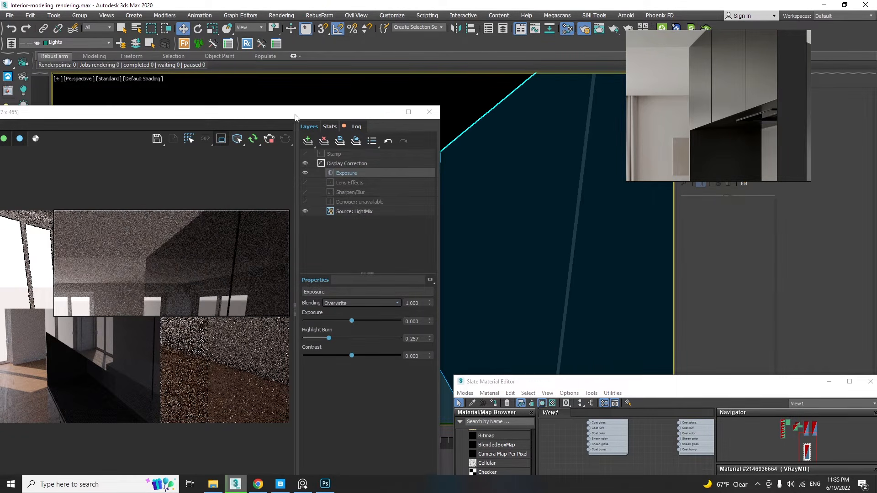
Set the cabinet material's reflection glossiness to 0.63 and enlarge the render region to include the windows and floor
left_click_drag(595, 383, 495, 150)
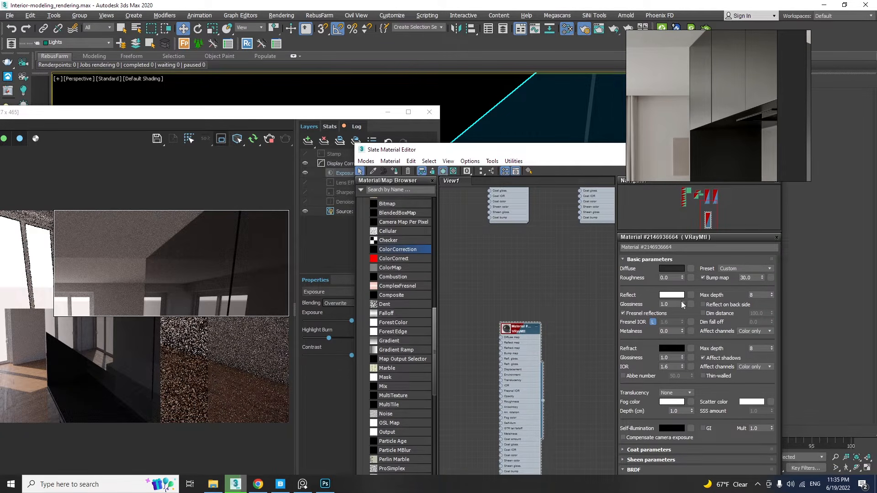
left_click_drag(682, 304, 680, 323)
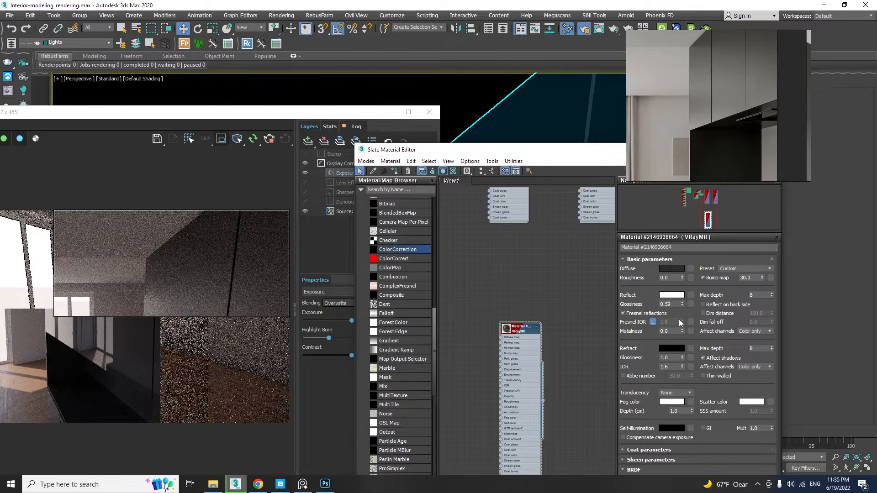
left_click_drag(290, 210, 298, 199)
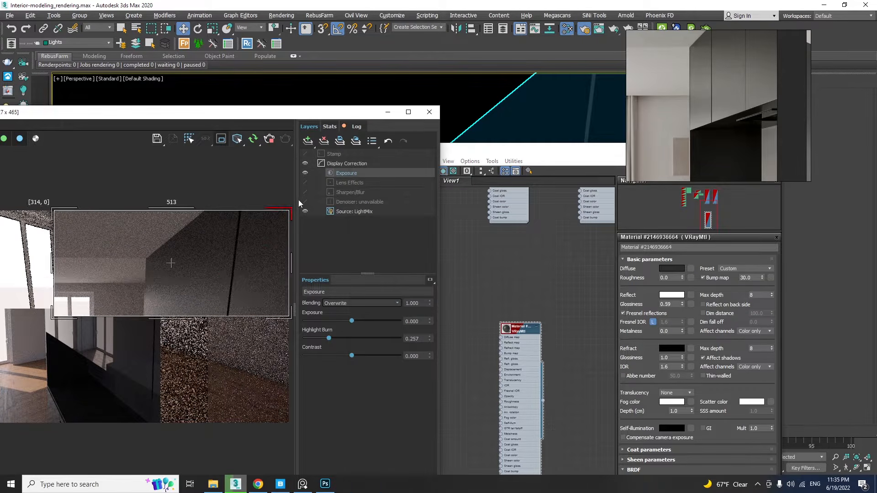
left_click_drag(54, 321, 41, 424)
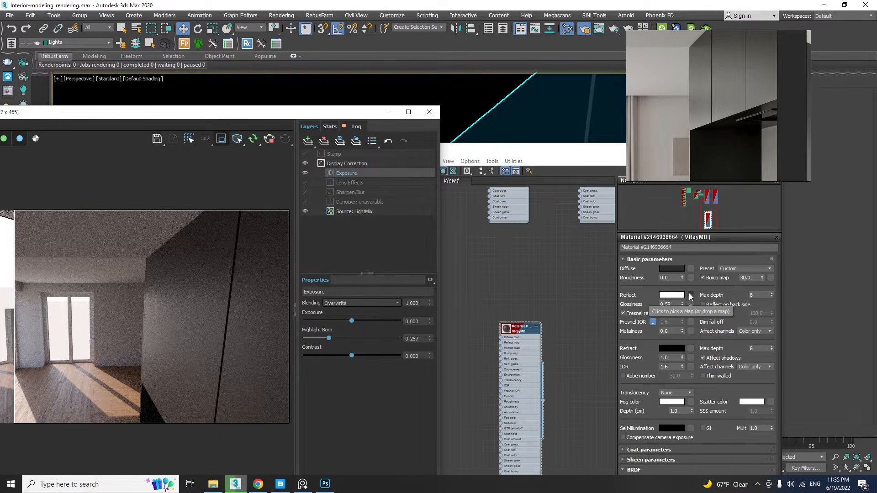
left_click_drag(681, 305, 681, 303)
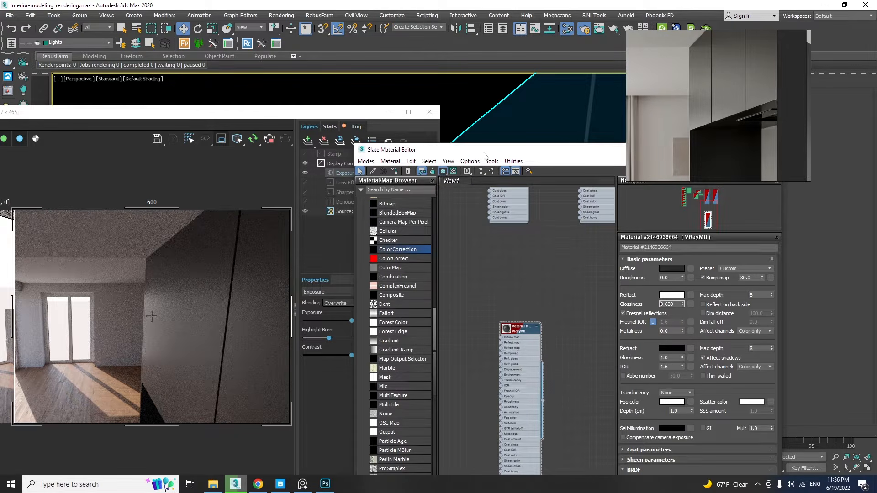
Frame the gap between the cabinet doors closely and restrict the render region to the gap's lower end
left_click_drag(485, 152, 686, 256)
middle_click_drag(478, 353, 499, 267)
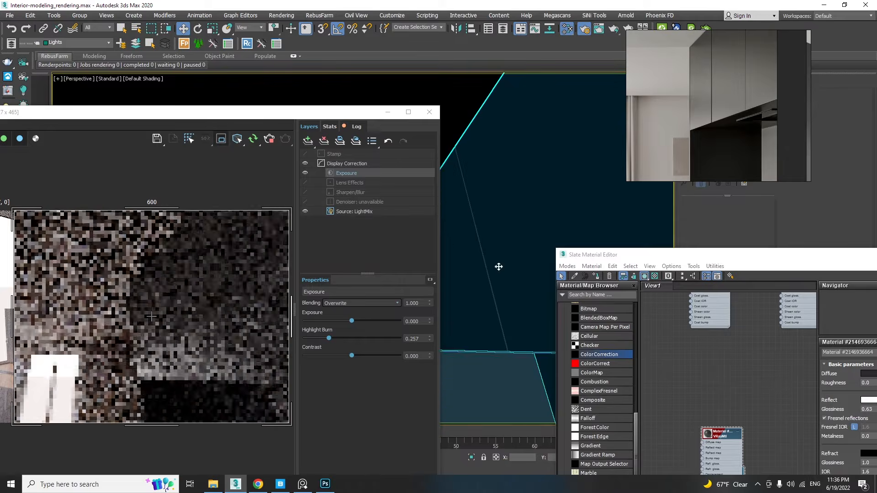
scroll(499, 266, "up", 3)
middle_click_drag(492, 344, 490, 336, "alt")
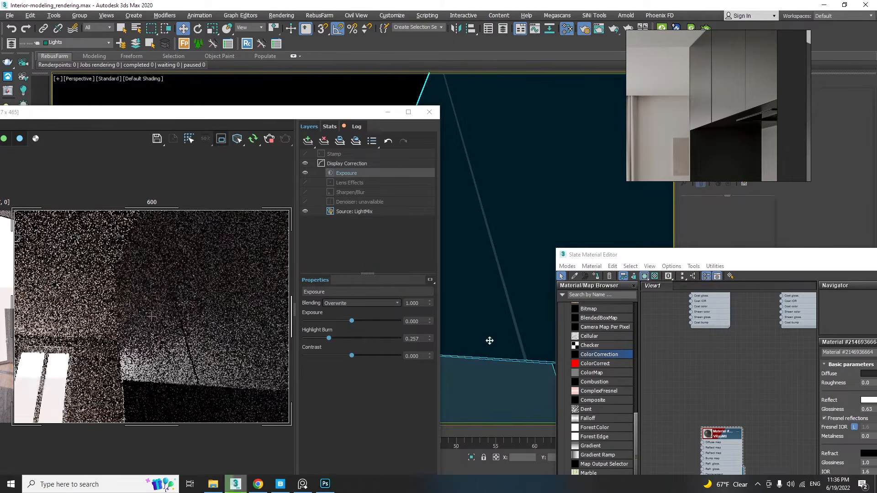
left_click_drag(251, 303, 145, 401)
scroll(185, 389, "up", 2)
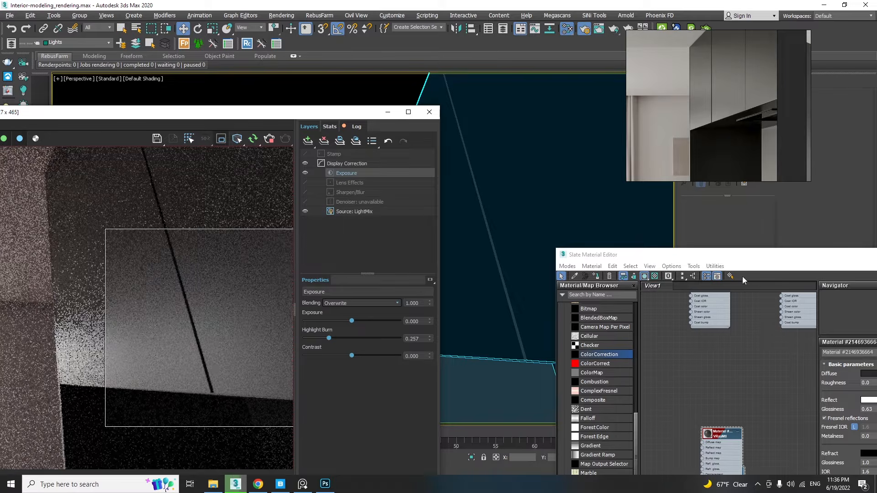
Add a VRayEdgesTex map and connect it to the cabinet material's Bump map input
left_click_drag(716, 259, 514, 91)
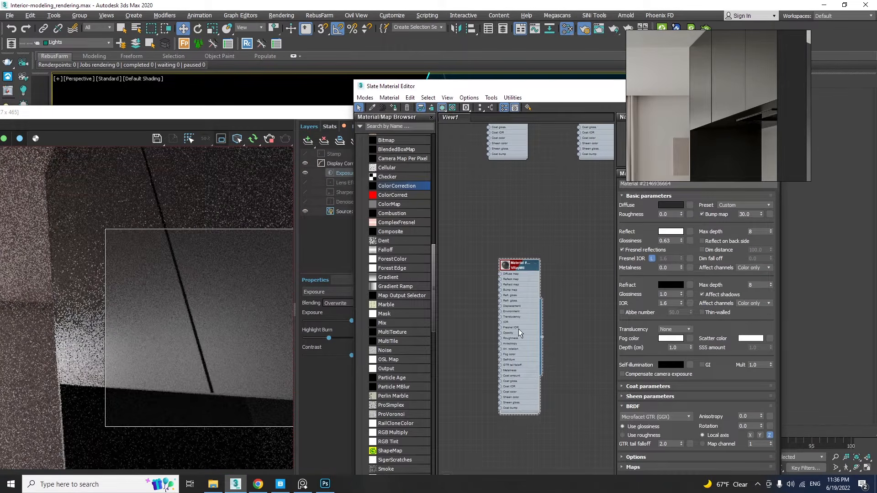
middle_click_drag(533, 319, 596, 308)
scroll(579, 292, "up", 3)
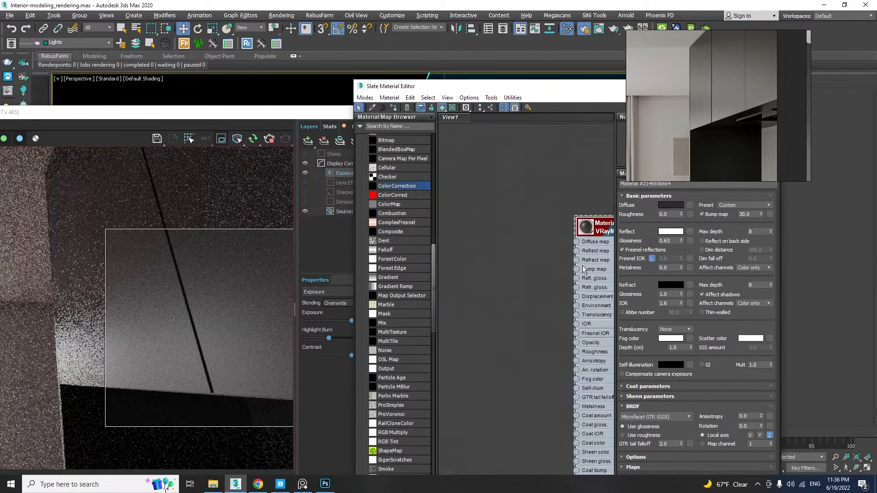
scroll(577, 270, "up", 1)
scroll(395, 355, "down", 12)
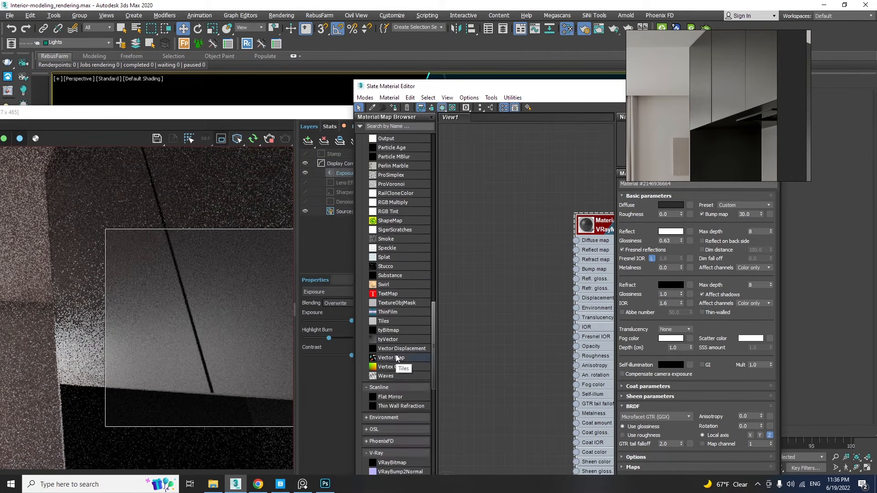
scroll(386, 322, "down", 4)
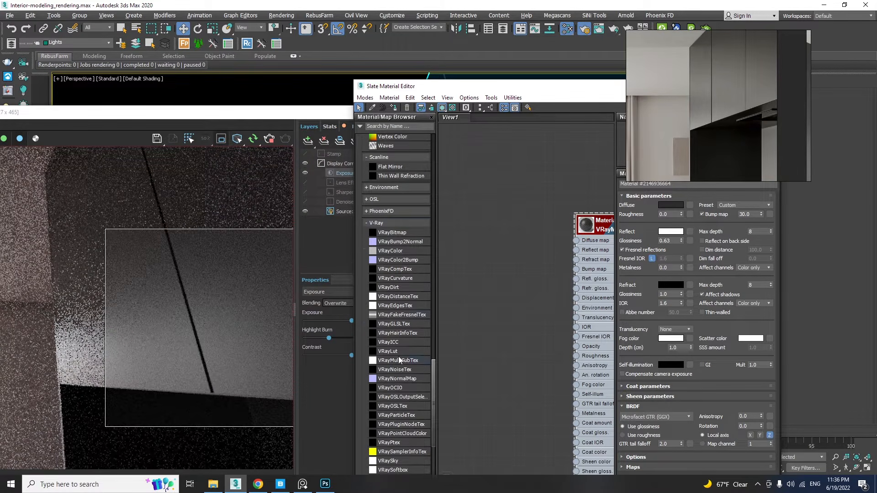
left_click_drag(396, 305, 488, 313)
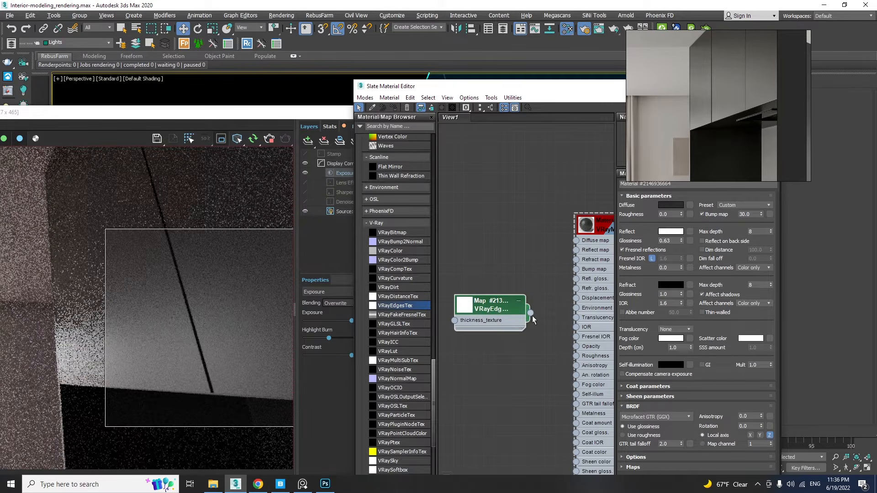
left_click_drag(538, 316, 576, 269)
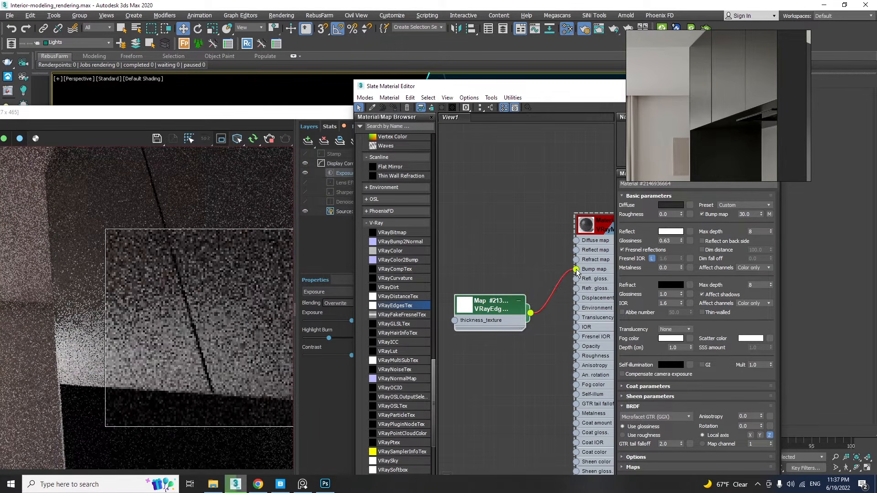
Compare the door gap's edges up close with the VRayEdgesTex map connected to and disconnected from the bump input
left_click_drag(588, 90, 550, 420)
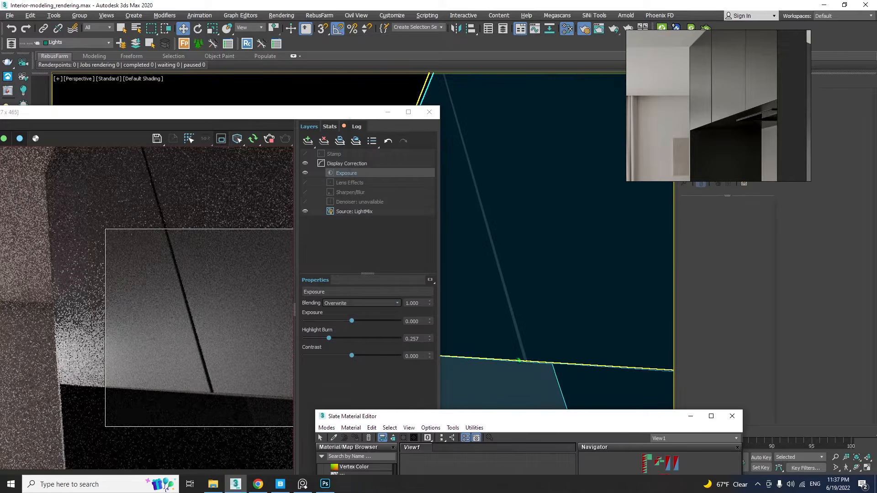
scroll(519, 360, "up", 3)
scroll(519, 360, "up", 2)
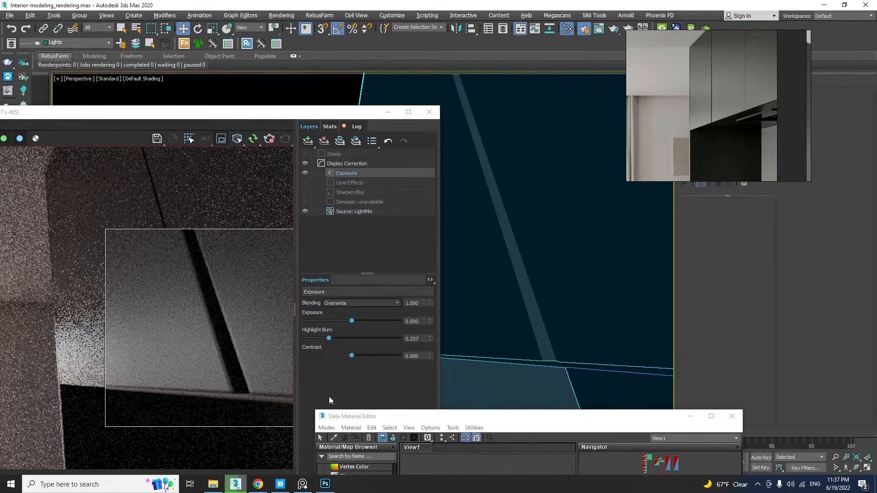
left_click_drag(362, 418, 347, 82)
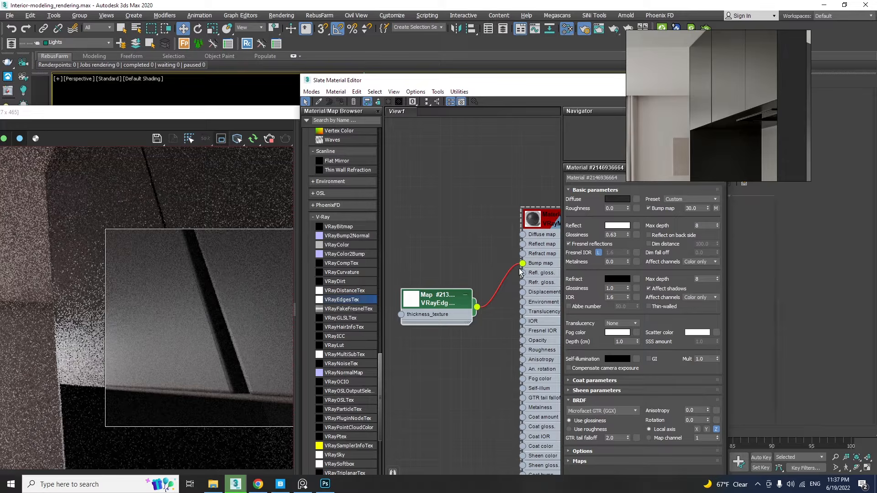
left_click_drag(523, 264, 500, 259)
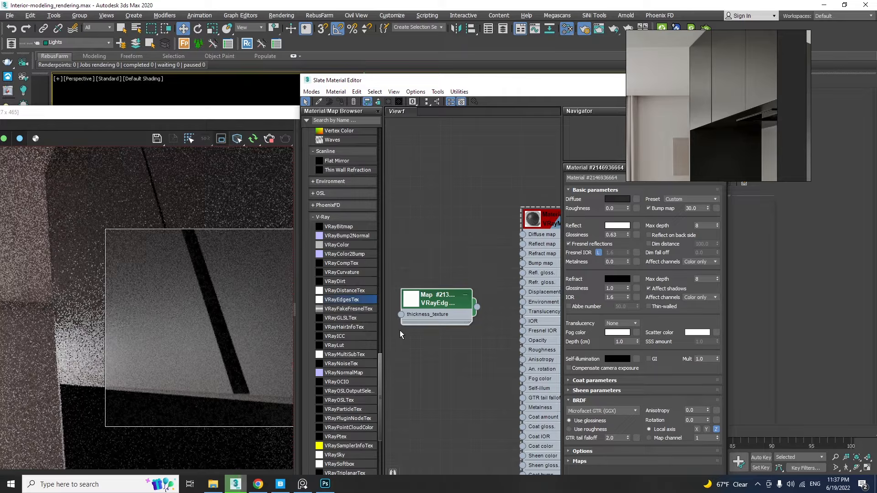
left_click_drag(477, 307, 524, 265)
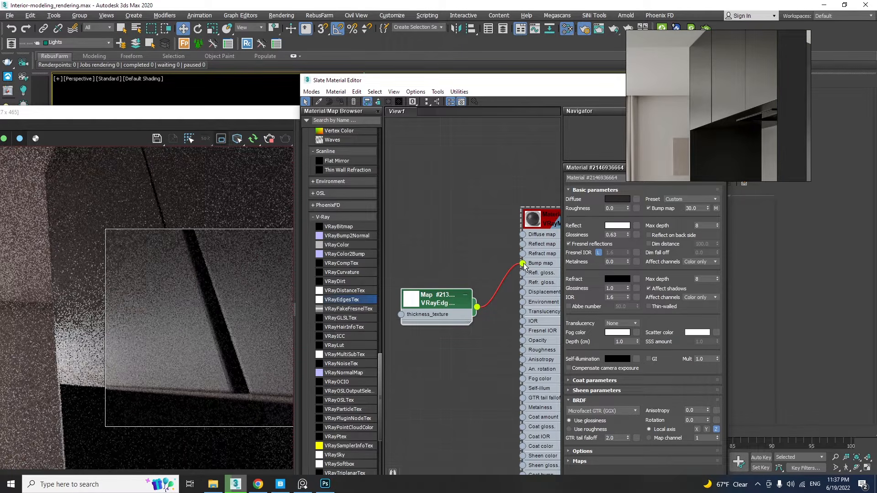
Test a rounded-corner radius of 0.5 cm in the VRayEdgesTex map and restore it to 0.1 cm
double_click(445, 306)
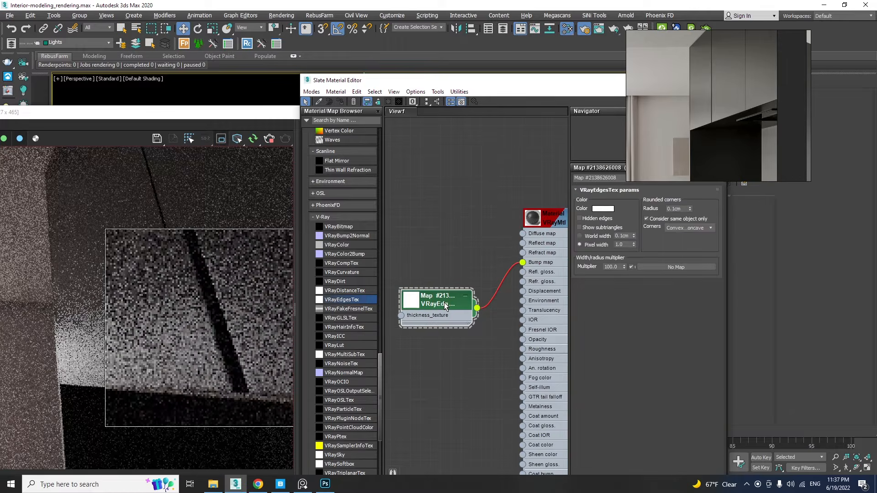
double_click(669, 210)
type("0.")
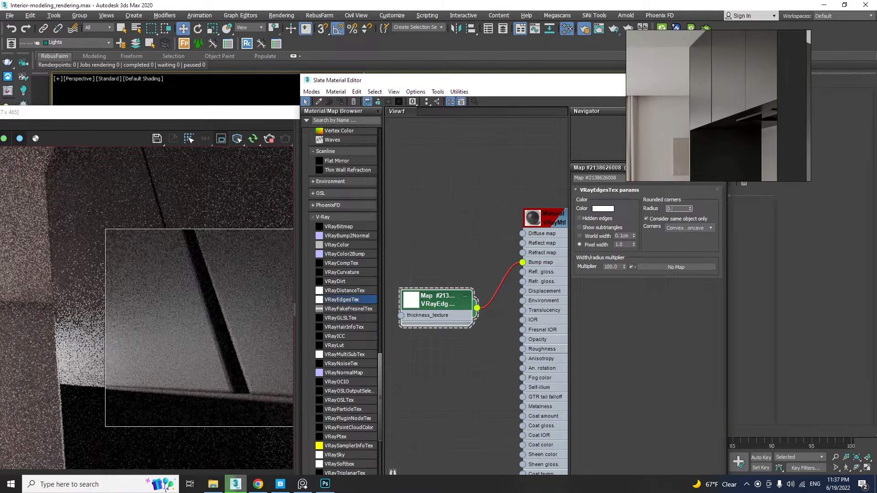
type("5")
key("Return")
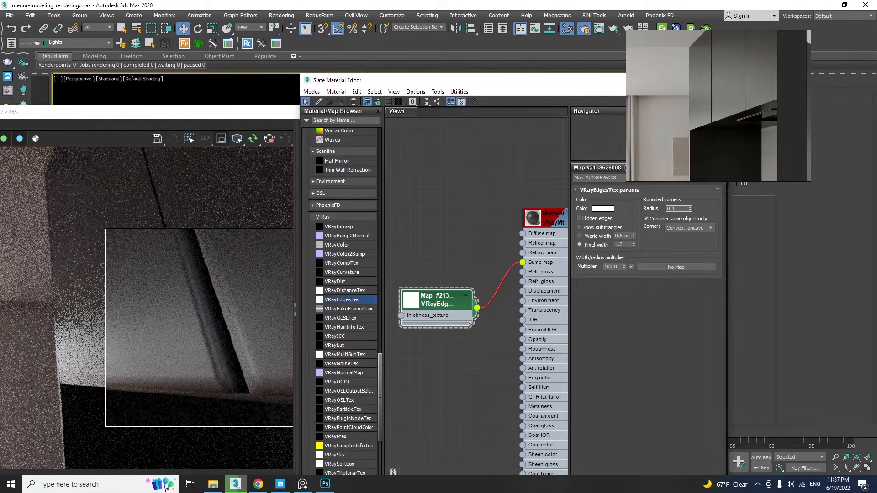
type("0.1")
key("Return")
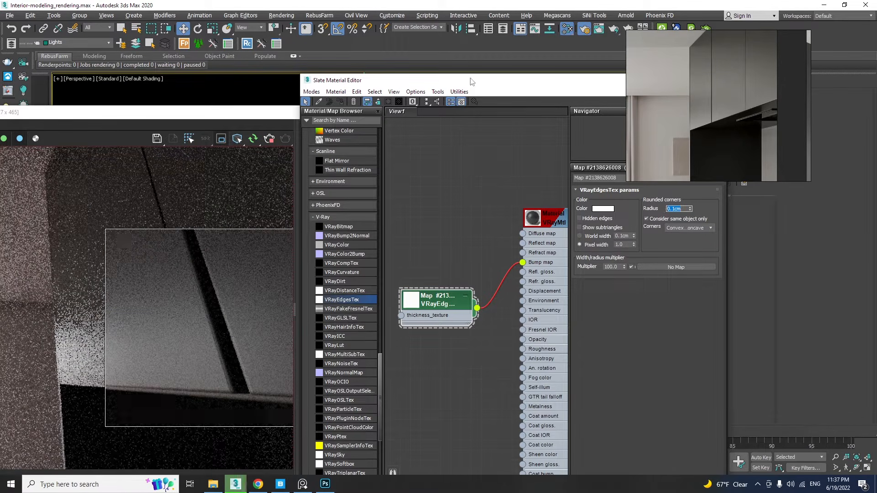
Turn off the render region and render the full frame from a wider view of the cabinets
left_click_drag(472, 82, 764, 212)
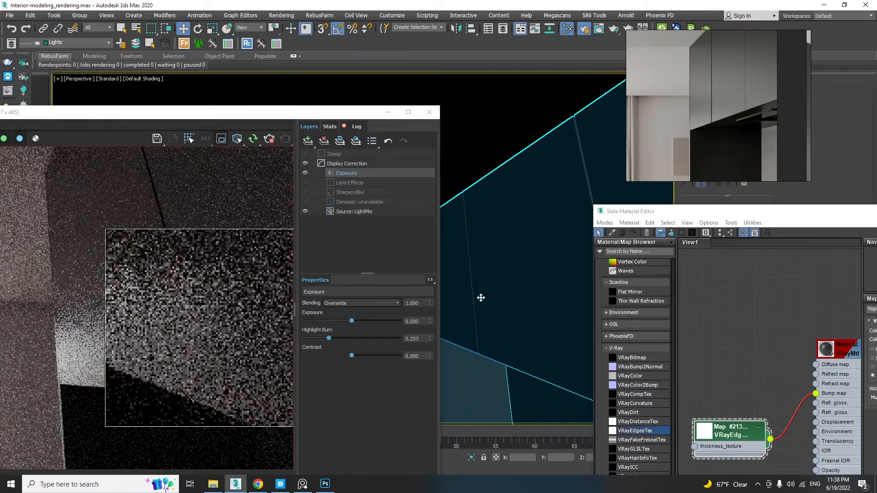
left_click(189, 139)
left_click_drag(216, 113, 337, 45)
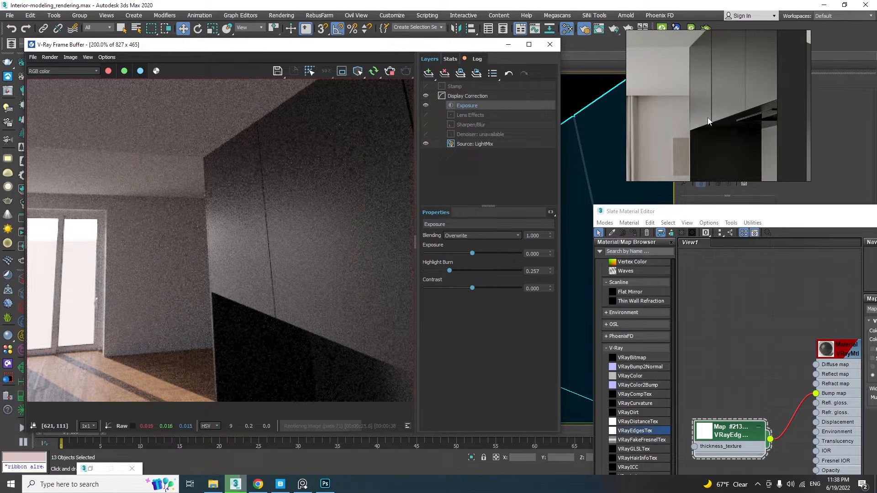
Add a VRayBitmap map below the edges map and connect it to the cabinet material's reflection glossiness input
left_click_drag(726, 213, 537, 113)
middle_click_drag(629, 314, 613, 247)
left_click_drag(532, 264, 522, 182)
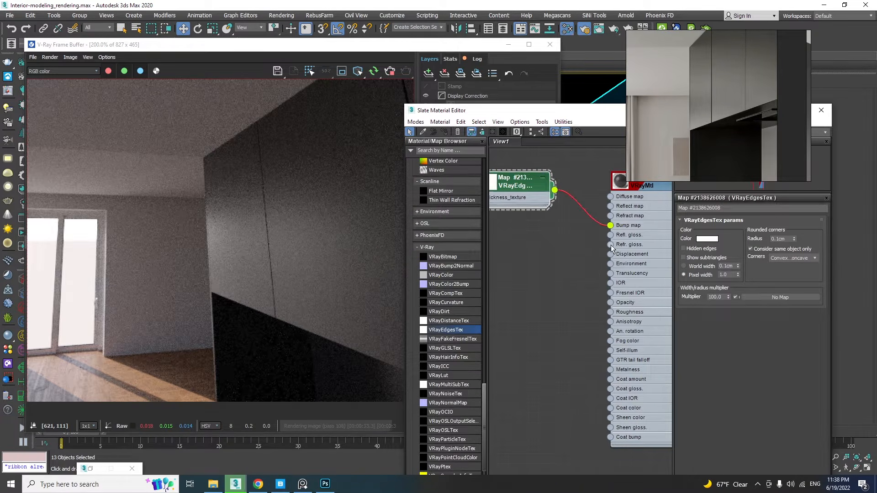
left_click_drag(441, 258, 611, 235)
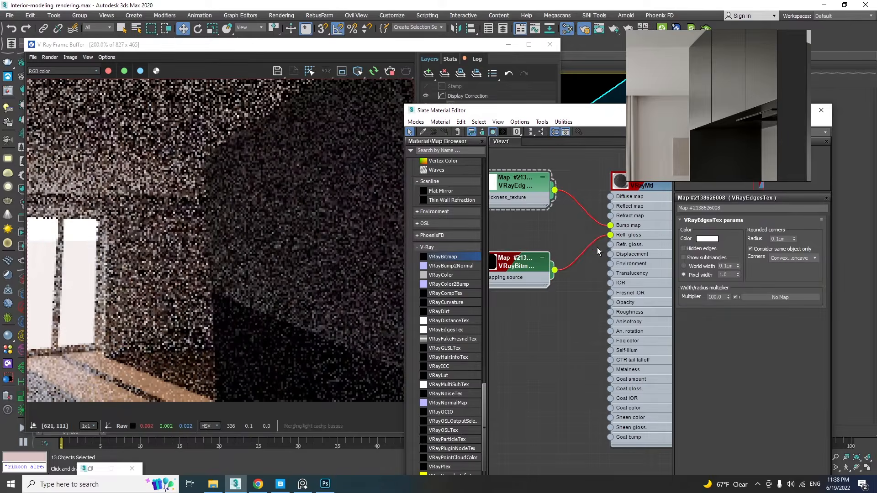
middle_click_drag(572, 275, 590, 276)
Switch to File Explorer and preview the 47_smudges_swirls.jpg texture in the Assets folder
left_click(213, 484)
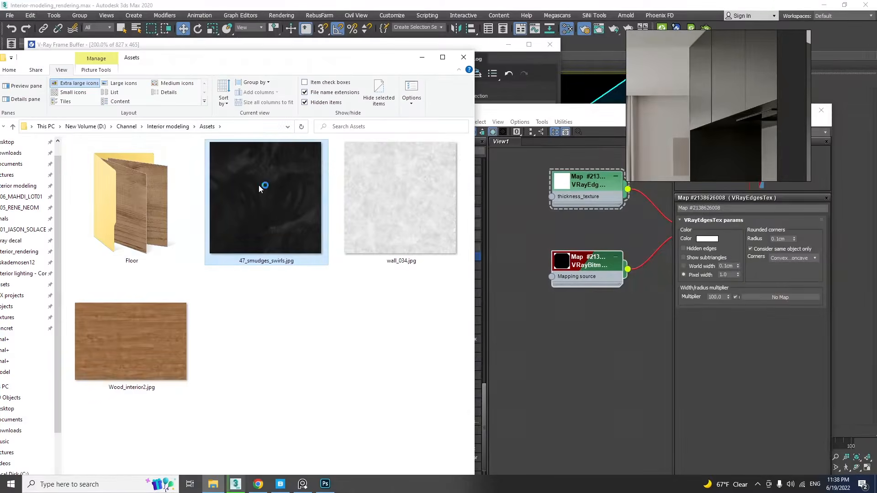
double_click(258, 185)
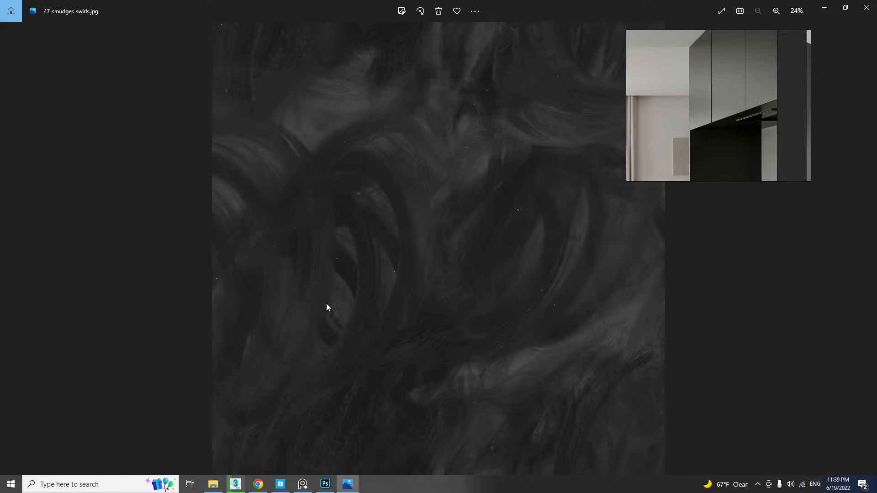
left_click(866, 7)
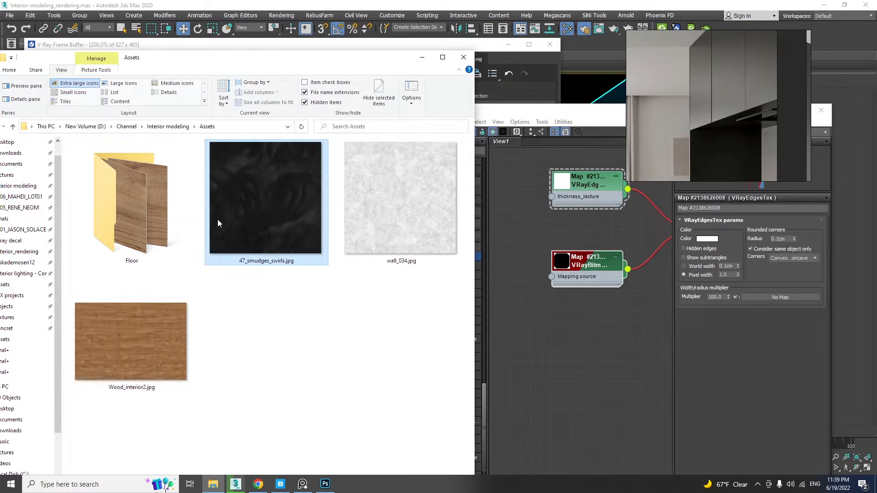
Load the 47_smudges_swirls.jpg texture from File Explorer's Assets folder into the VRayBitmap map's bitmap slot
left_click(594, 270)
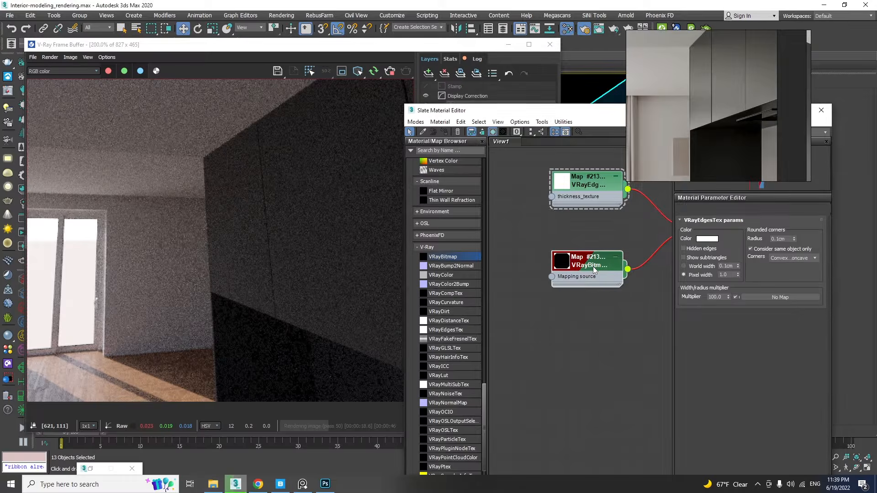
double_click(594, 270)
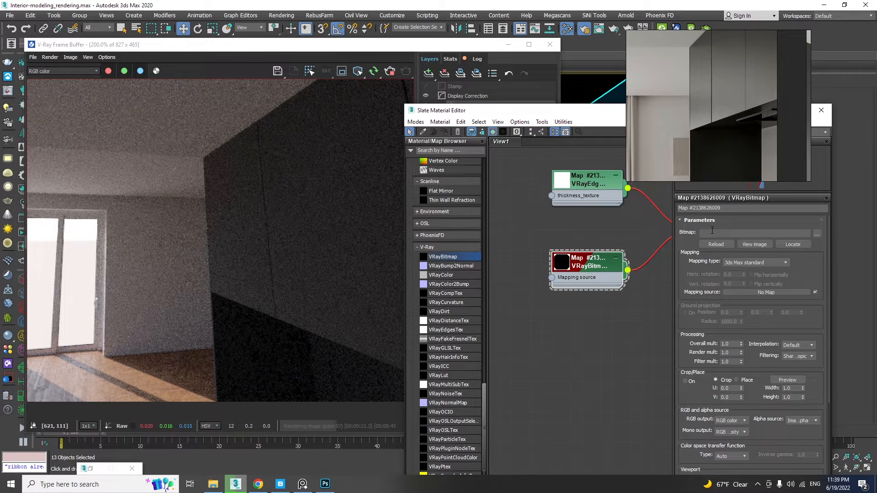
left_click(213, 484)
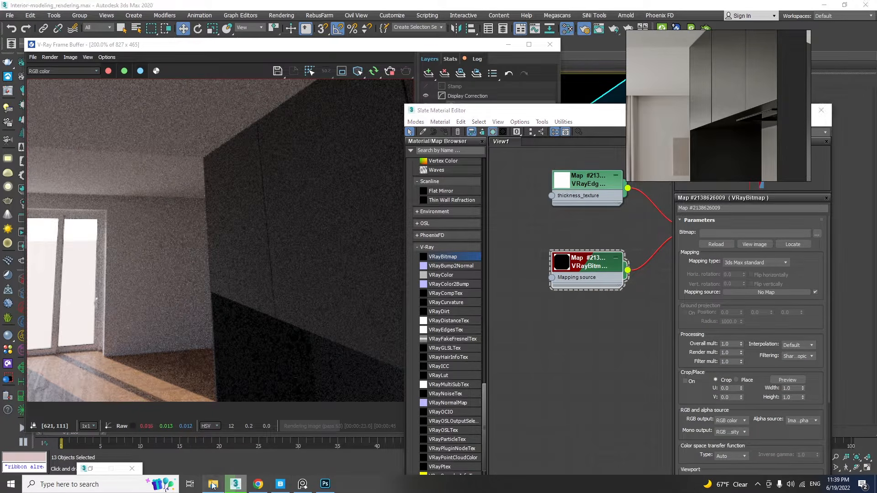
left_click_drag(253, 223, 737, 233)
left_click(550, 282)
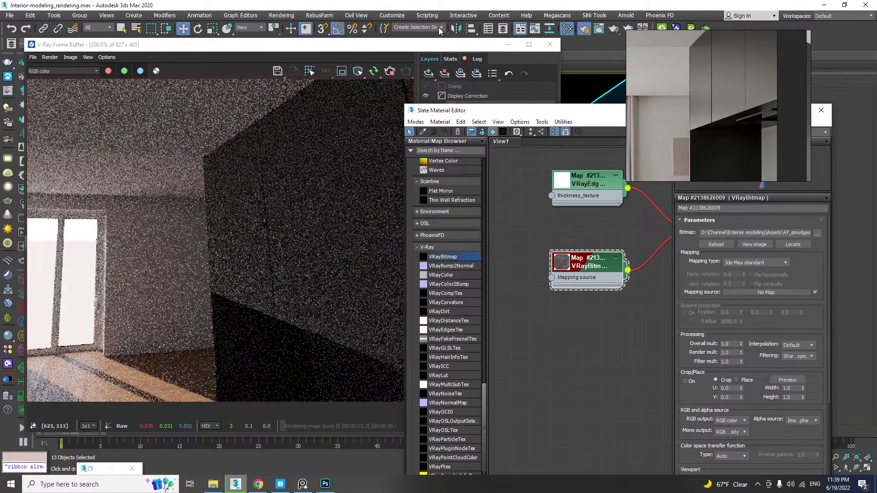
Rearrange the V-Ray Frame Buffer and Slate Material Editor windows to uncover the cabinets in the perspective viewport
left_click_drag(438, 49, 273, 322)
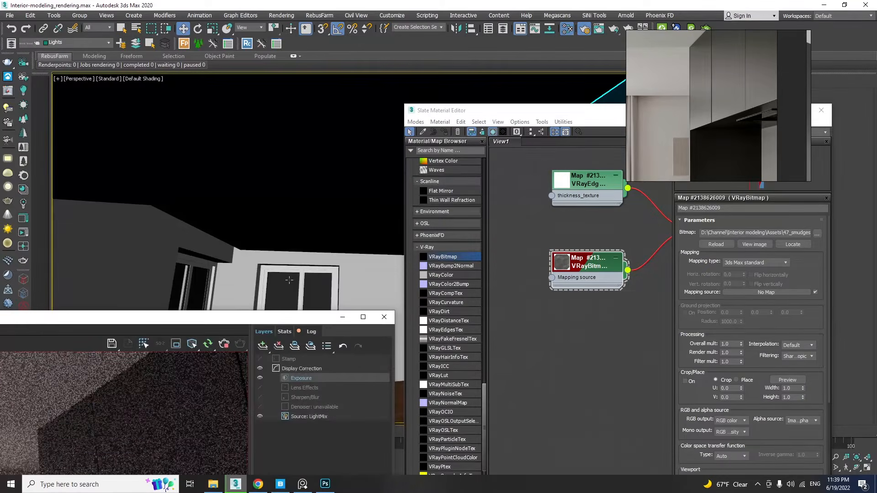
left_click_drag(443, 114, 584, 282)
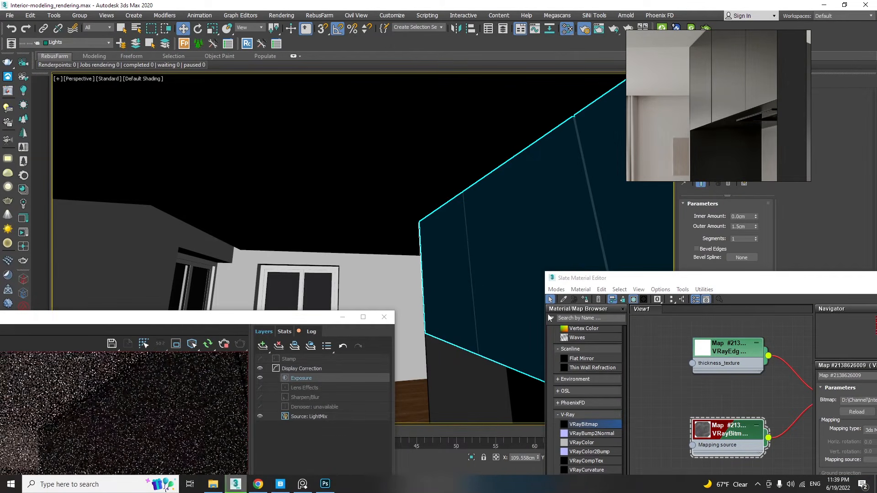
left_click_drag(595, 279, 360, 180)
Open the cabinet VRayMtl's parameters and start selecting the scene objects that use this material
scroll(490, 336, "down", 3)
middle_click_drag(525, 328, 474, 329)
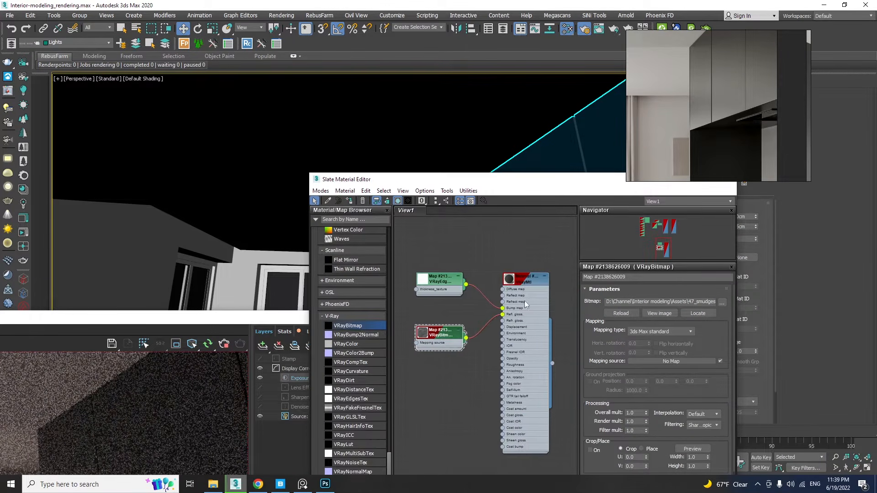
left_click(526, 283)
double_click(527, 283)
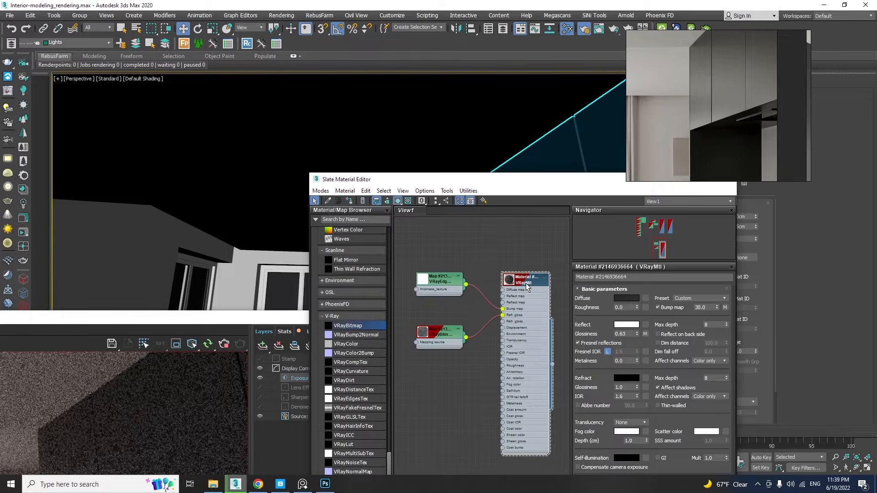
left_click(483, 201)
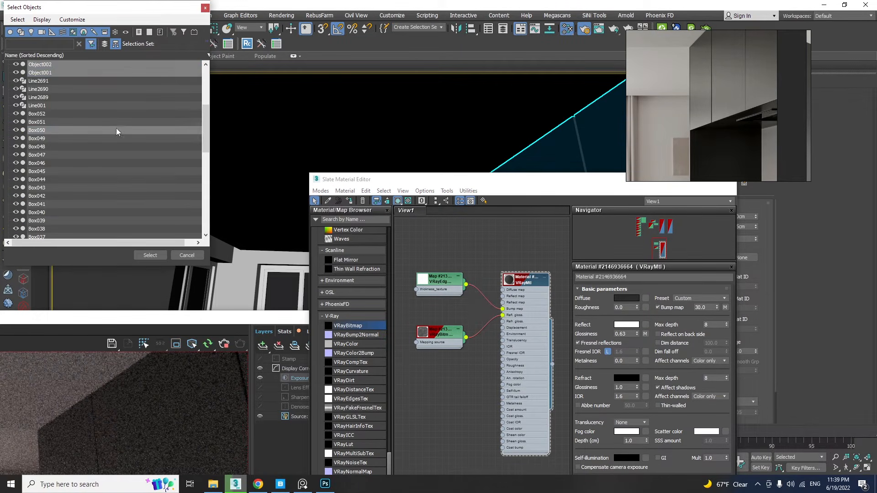
Select the objects highlighted in the selection list and add a UVW Map modifier with Box mapping to them
scroll(117, 132, "down", 5)
left_click(149, 254)
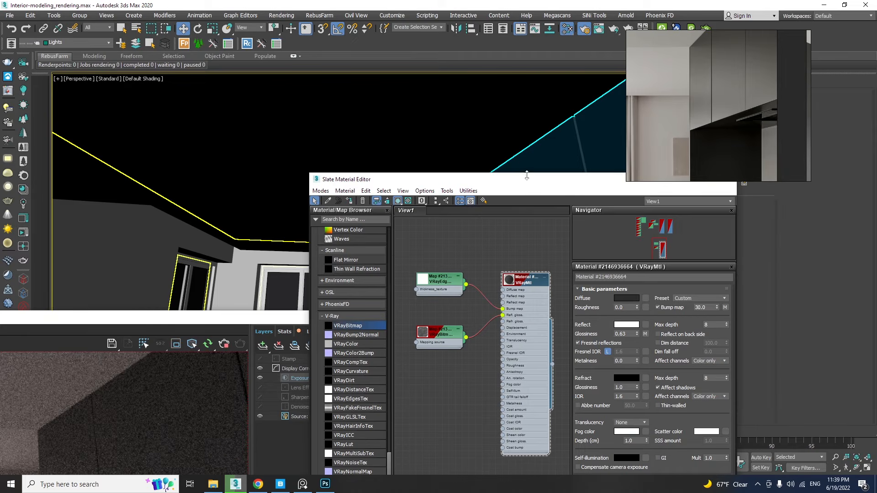
left_click_drag(534, 183, 511, 308)
right_click_drag(663, 160, 683, 167)
left_click(757, 111)
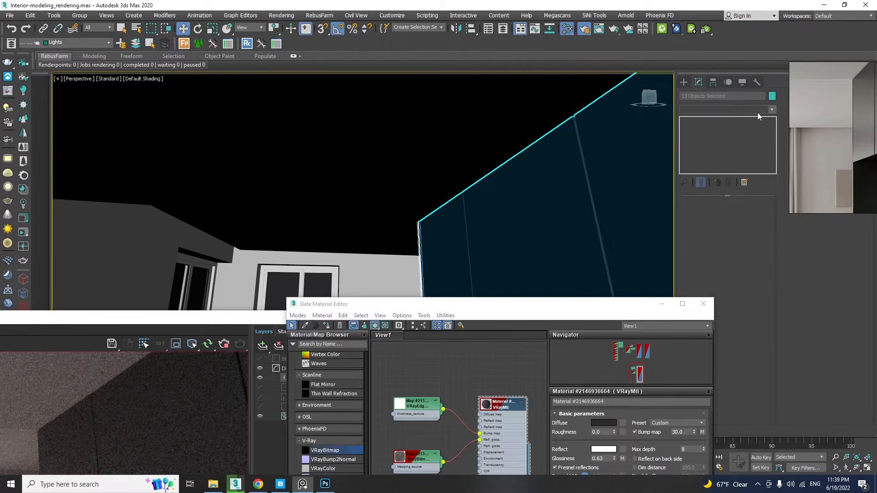
left_click_drag(775, 135, 791, 436)
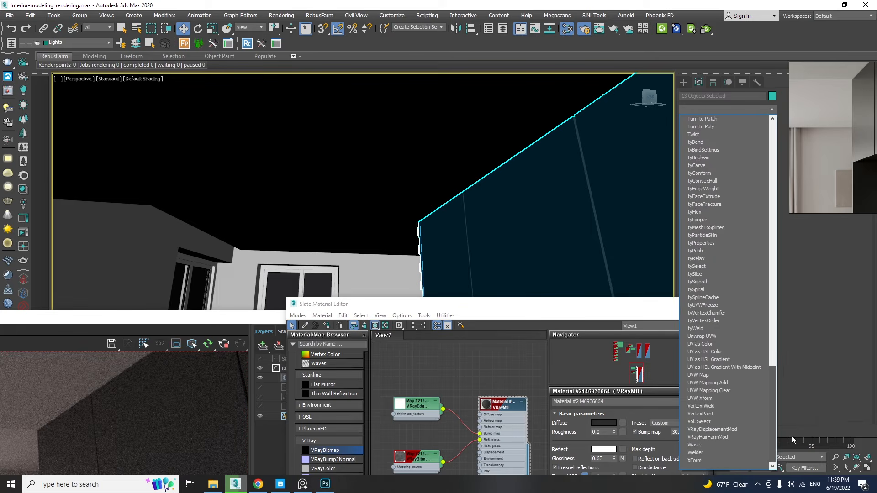
left_click(719, 377)
left_click_drag(617, 310, 485, 311)
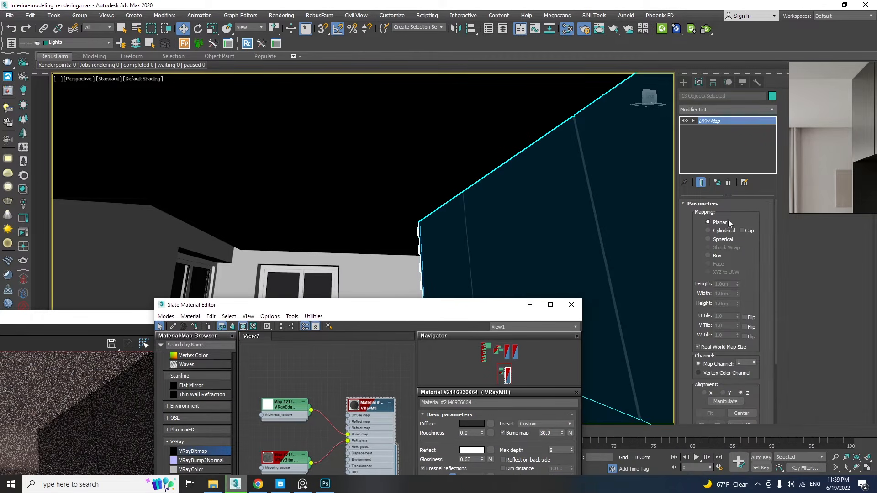
left_click(708, 256)
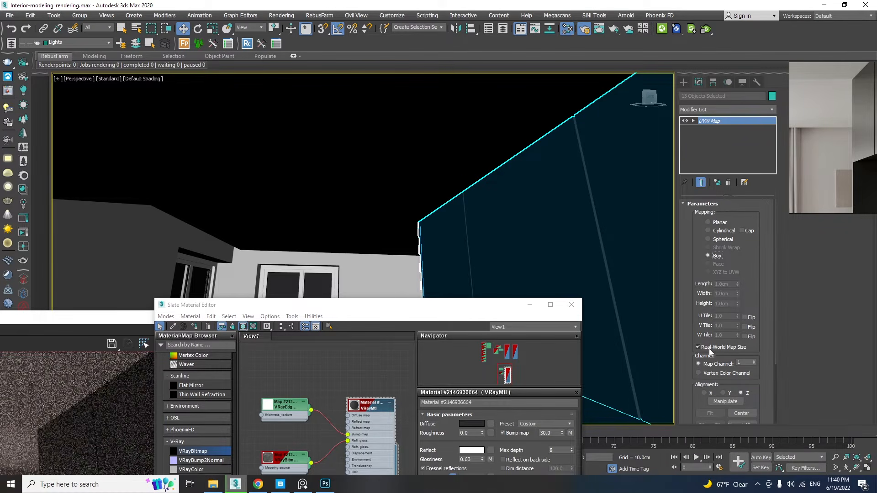
Set the real-world size of the smudges VRayBitmap to 150 cm in both width and height
left_click_drag(305, 309, 647, 151)
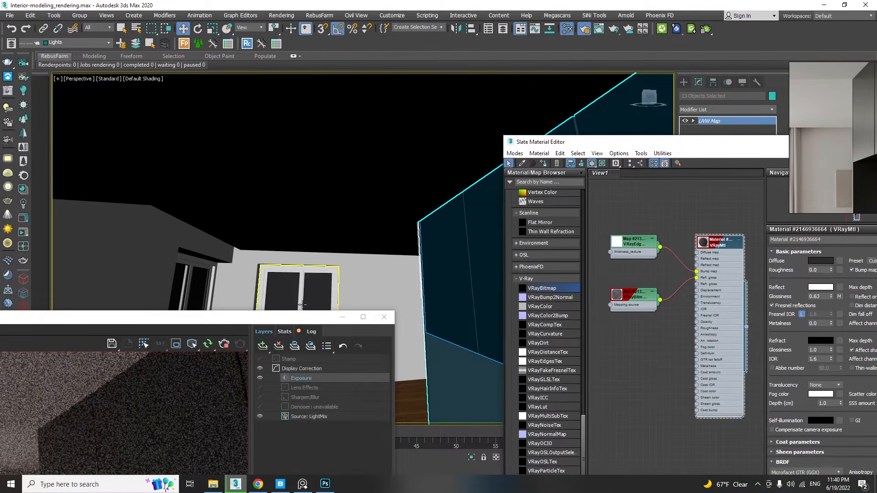
left_click_drag(291, 314, 371, 60)
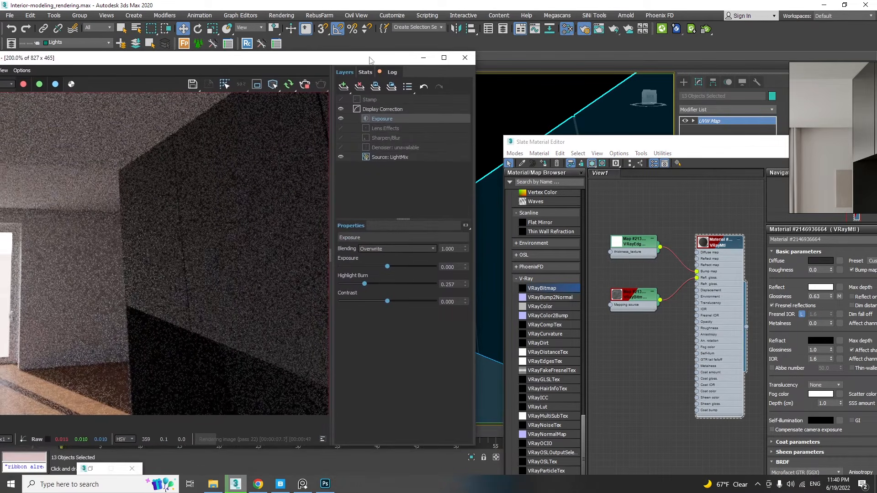
double_click(632, 298)
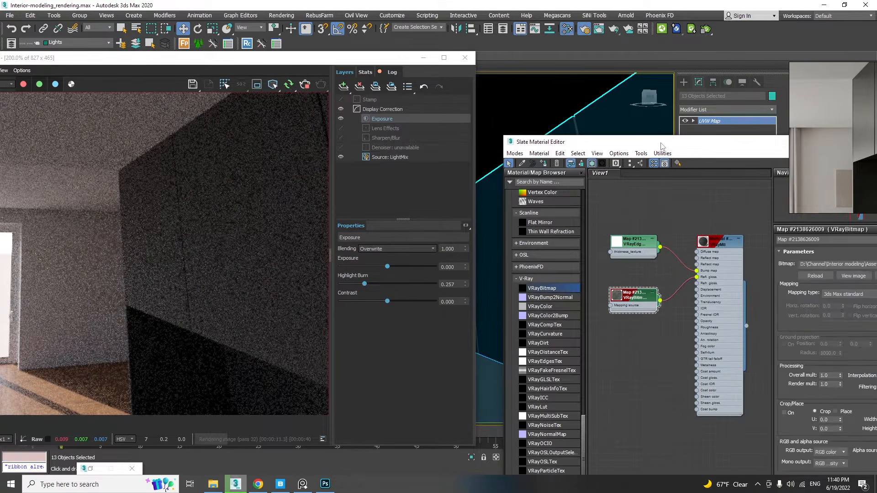
left_click_drag(660, 142, 434, 97)
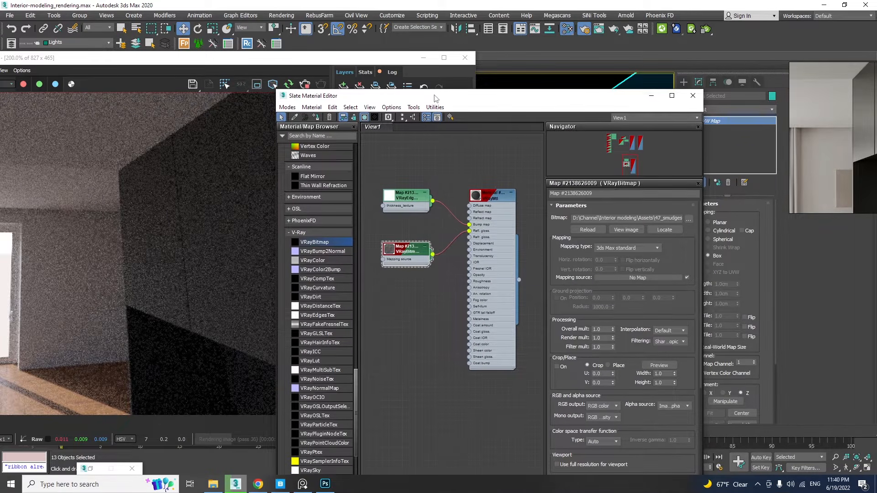
left_click_drag(621, 392, 617, 190)
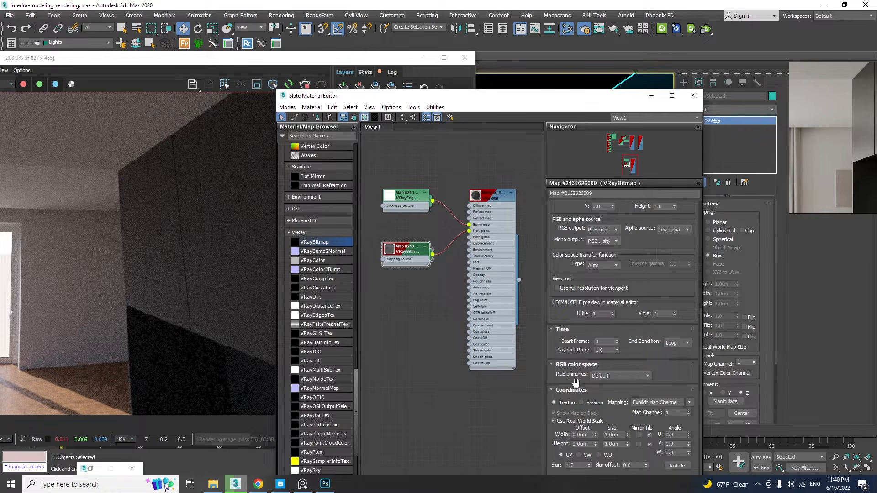
double_click(624, 435)
type("150")
key("Tab")
type("150")
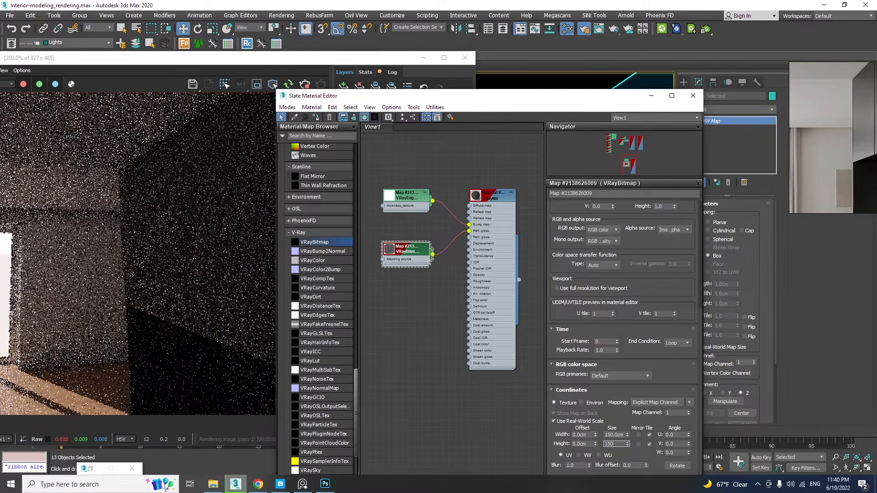
key("Return")
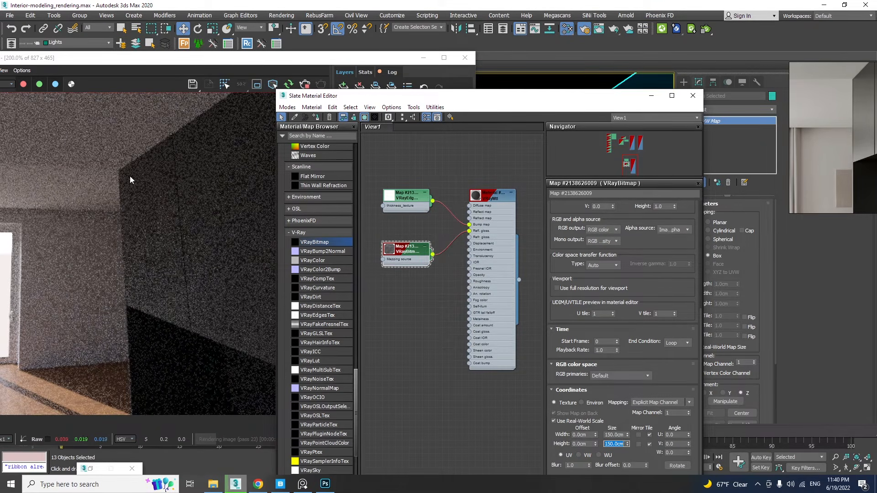
Insert an Output map into the connection between the smudges VRayBitmap and the material's reflection glossiness
right_click_drag(811, 126, 571, 111)
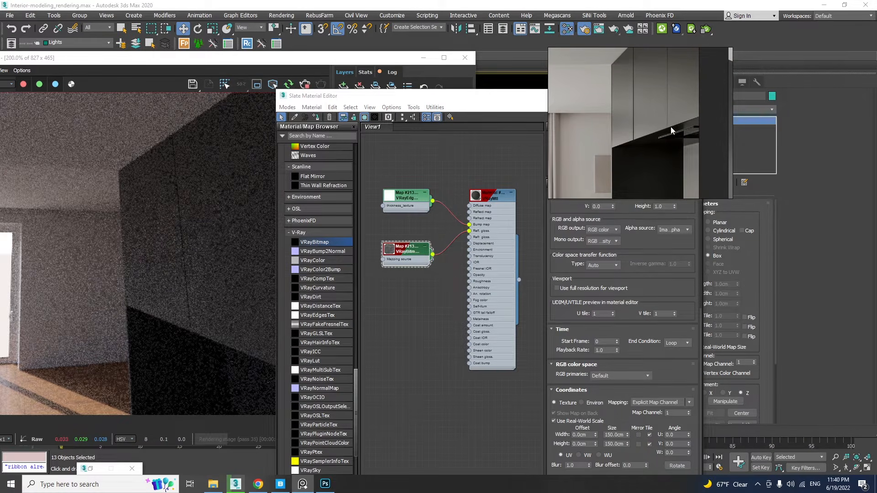
middle_click_drag(368, 325, 452, 333)
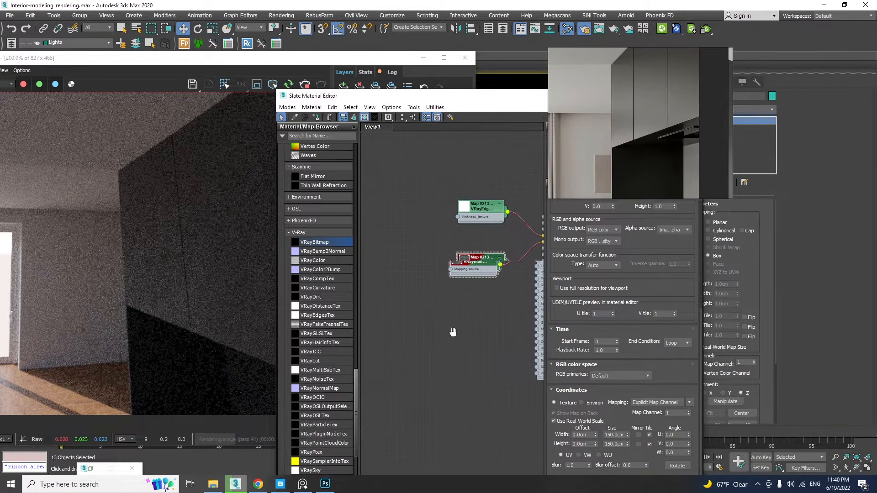
double_click(469, 263)
left_click_drag(481, 263, 395, 270)
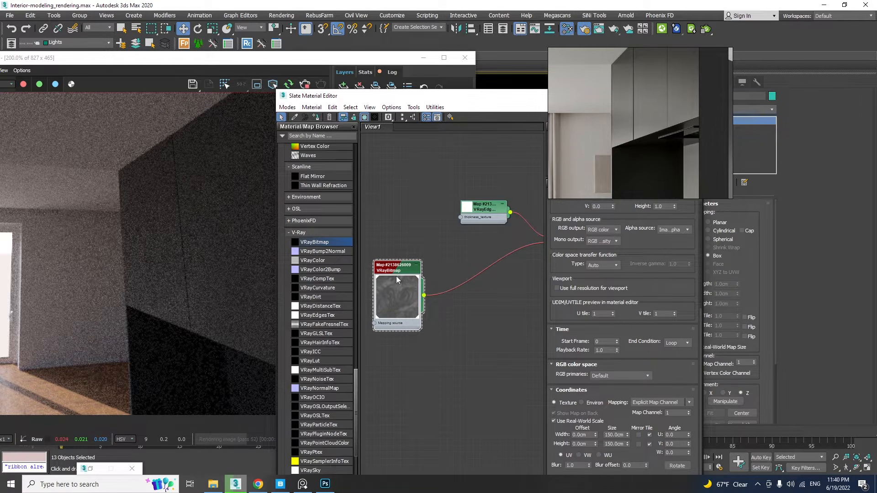
scroll(294, 346, "up", 10)
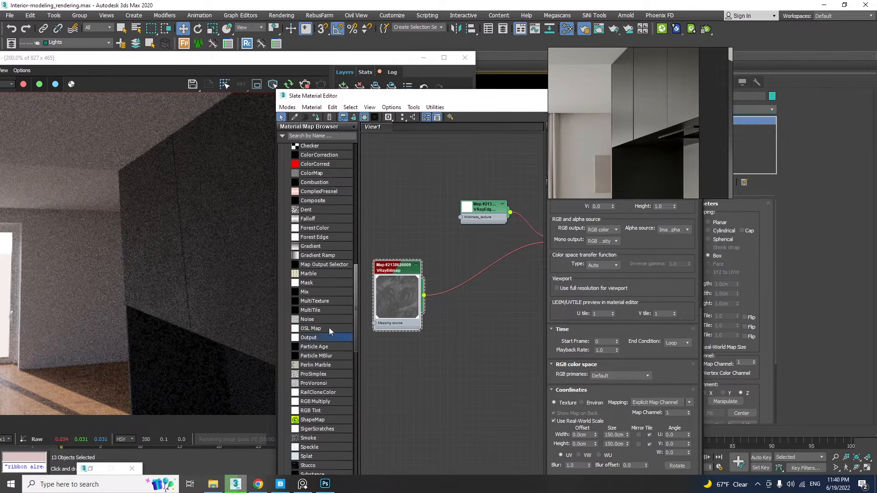
left_click_drag(488, 262, 489, 267)
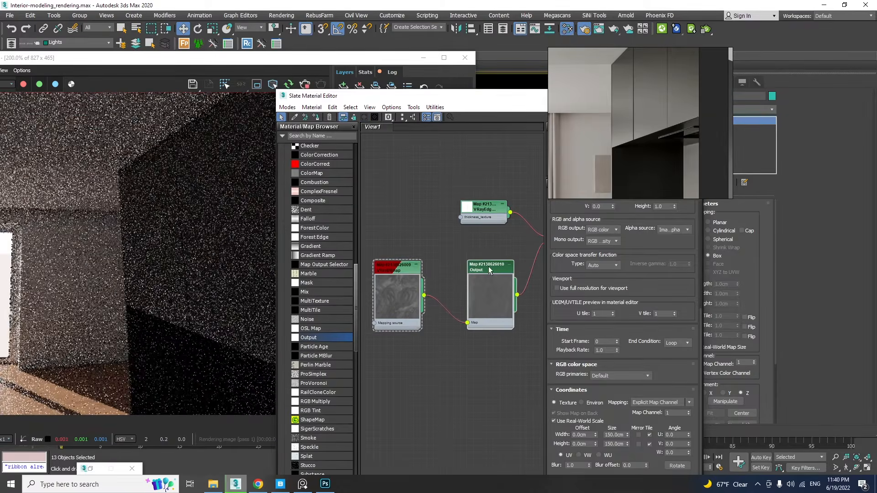
Enable the Output map's color map and add a curve point at about 0.473, 0.473
left_click(571, 248)
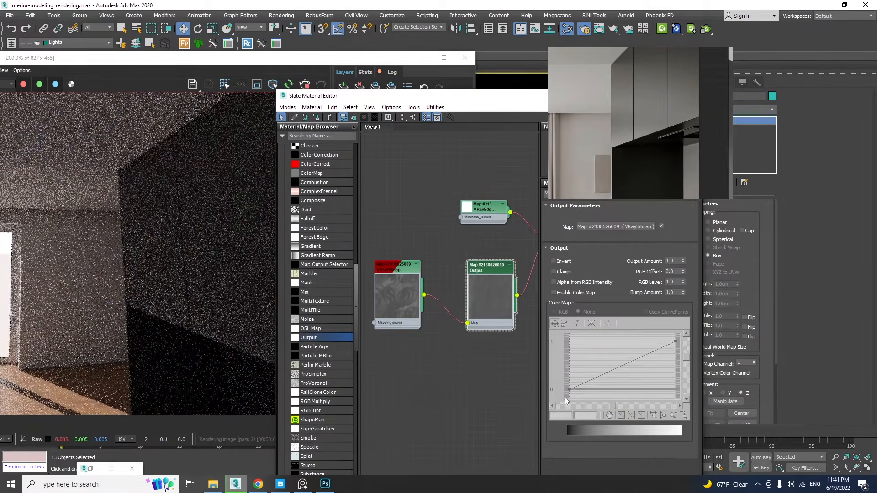
left_click(582, 292)
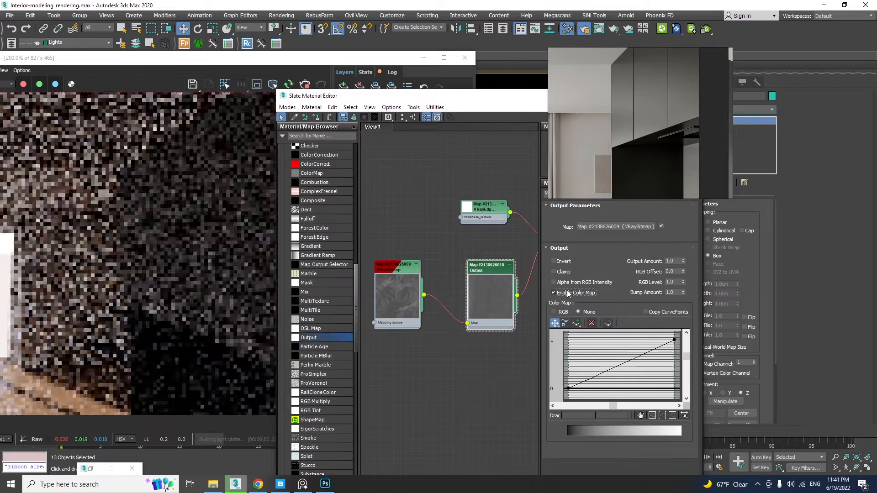
left_click(576, 323)
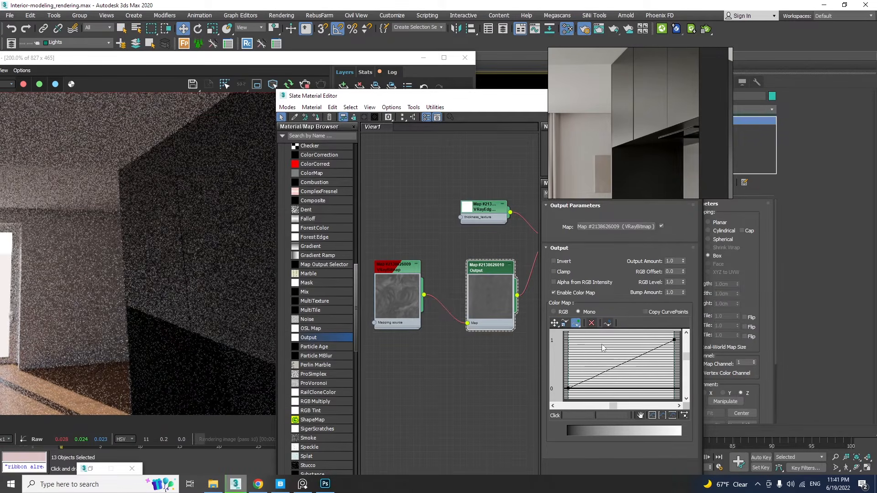
left_click(618, 366)
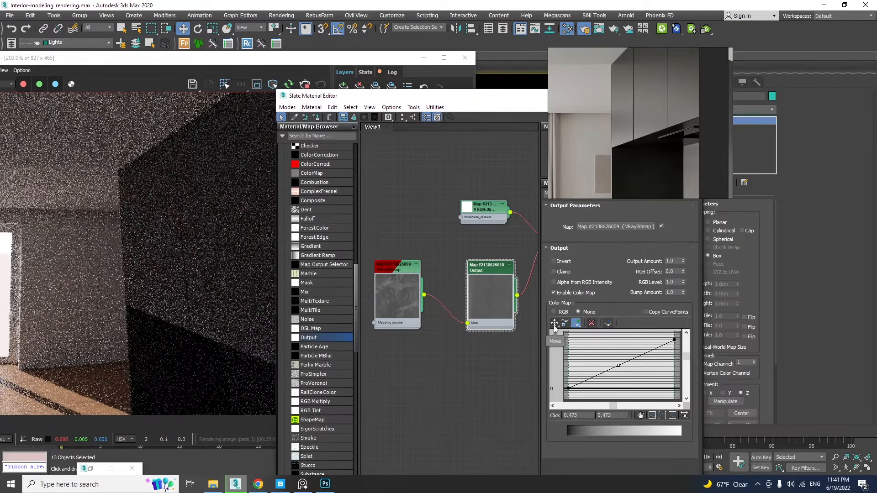
Convert the curve's middle point to Bezier-Smooth and place it at about 0.296, 0.661 to brighten the map
left_click(554, 323)
left_click_drag(619, 364, 575, 340)
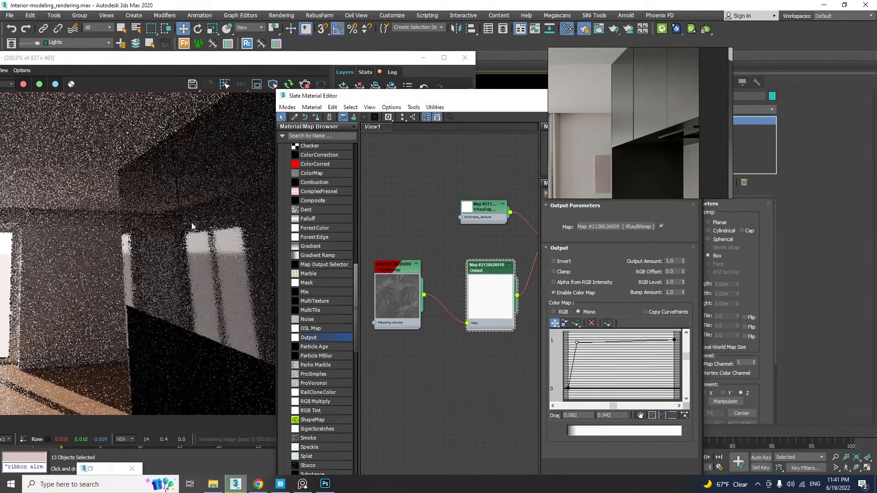
left_click_drag(577, 343, 662, 383)
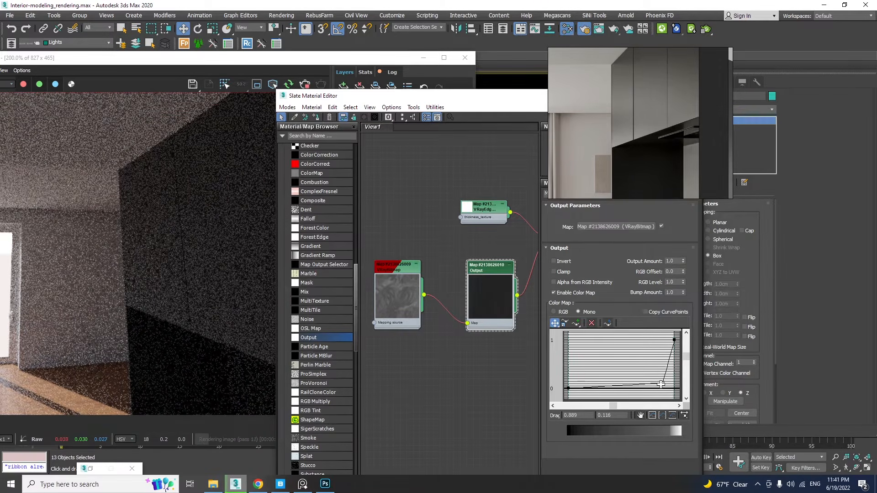
right_click(663, 383)
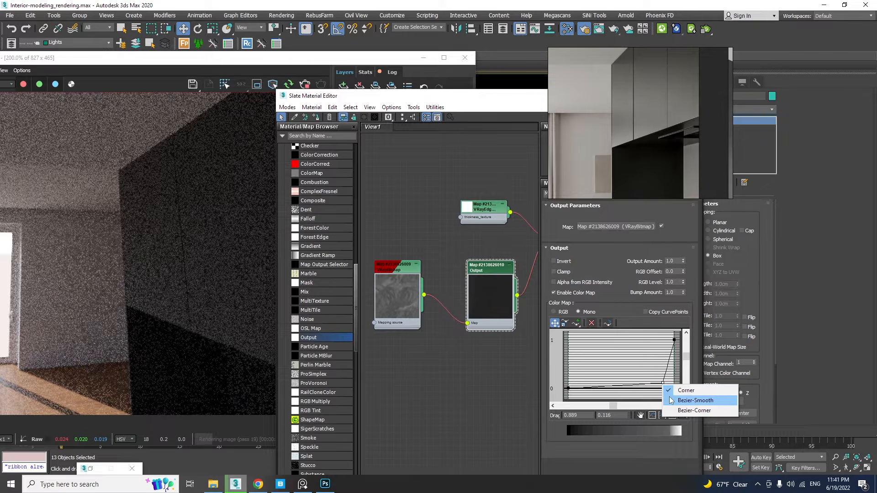
left_click(694, 401)
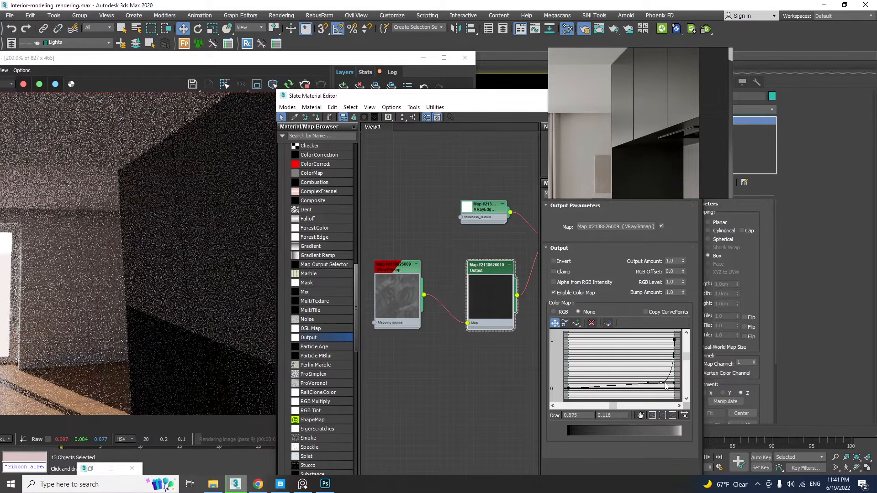
left_click_drag(662, 380, 580, 367)
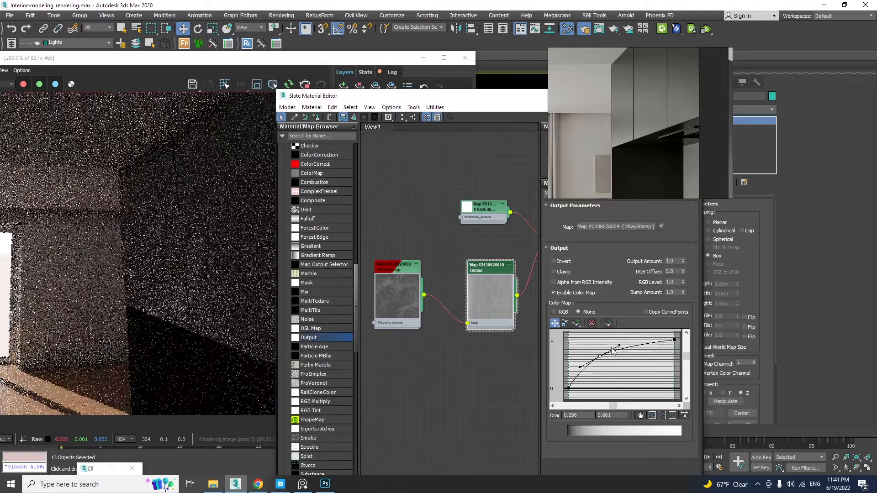
Move the curve's middle point to about 0.185, 0.783 while previewing it in a temporary render region over the cabinet edge
left_click(225, 85)
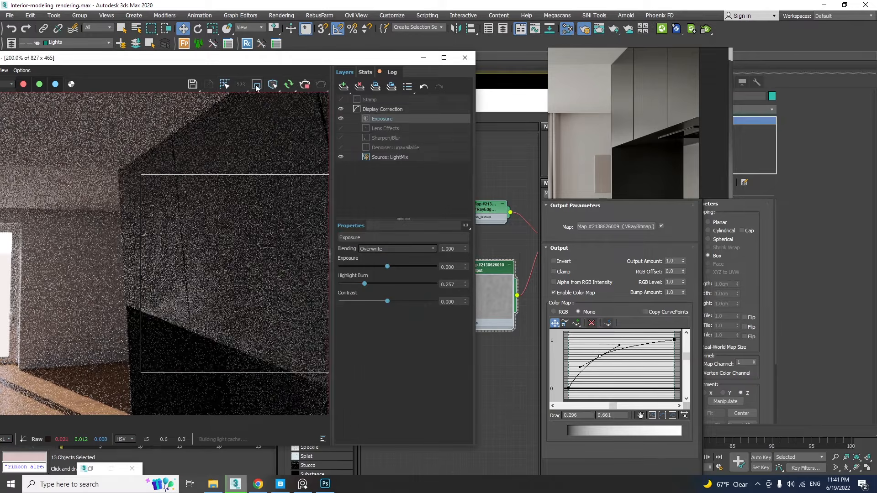
left_click_drag(230, 209, 96, 341)
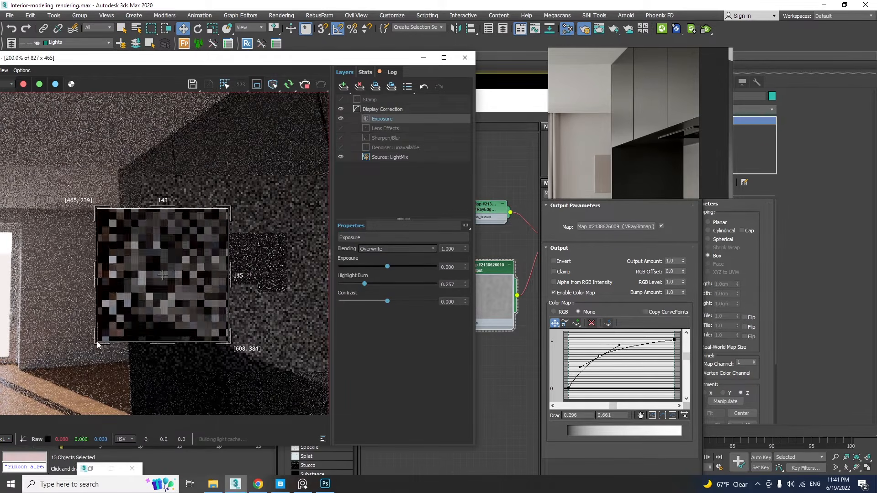
left_click(594, 351)
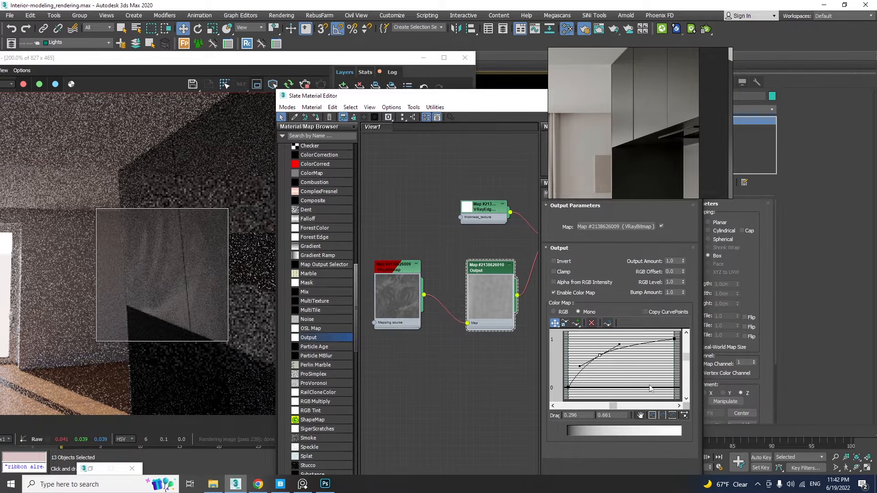
left_click_drag(600, 356, 592, 350)
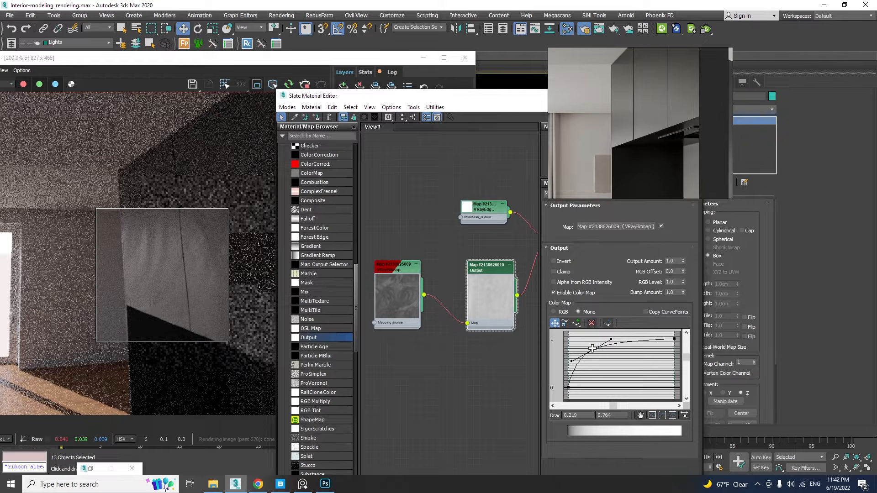
left_click_drag(591, 348, 588, 351)
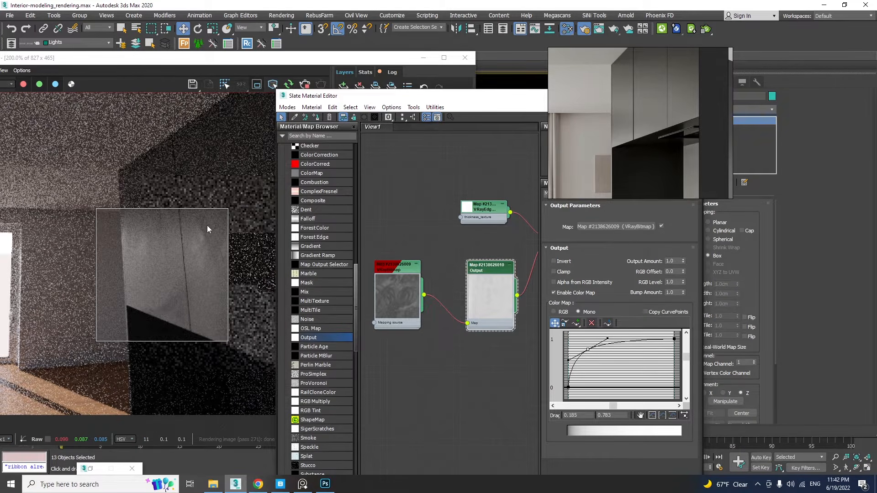
left_click(256, 85)
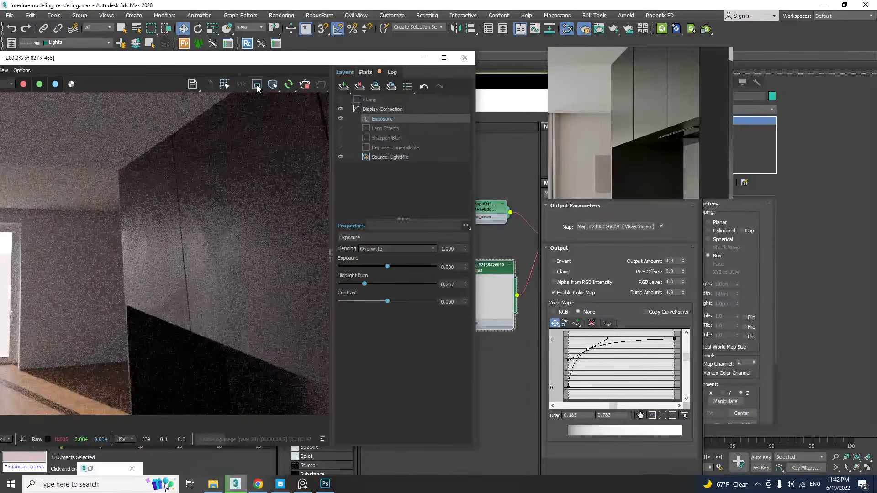
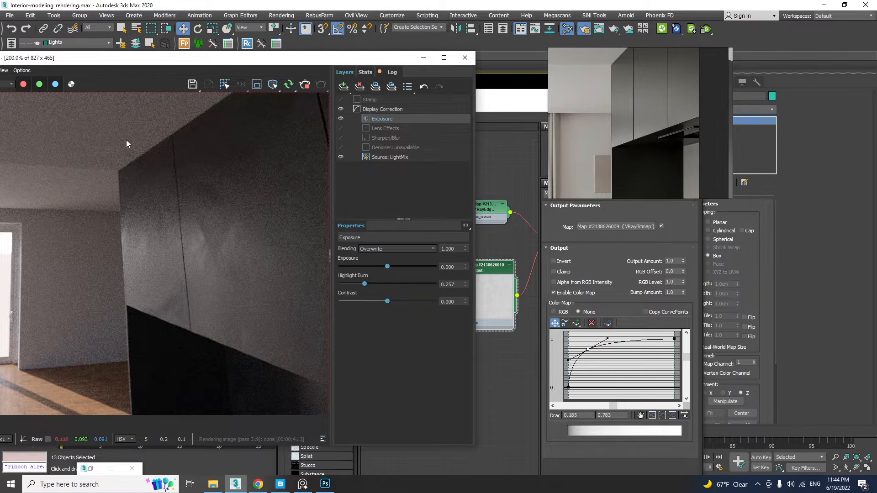
Put away the frame buffer, close the material editor and switch to Quixel Bridge
left_click_drag(122, 61, 237, 44)
left_click(568, 29)
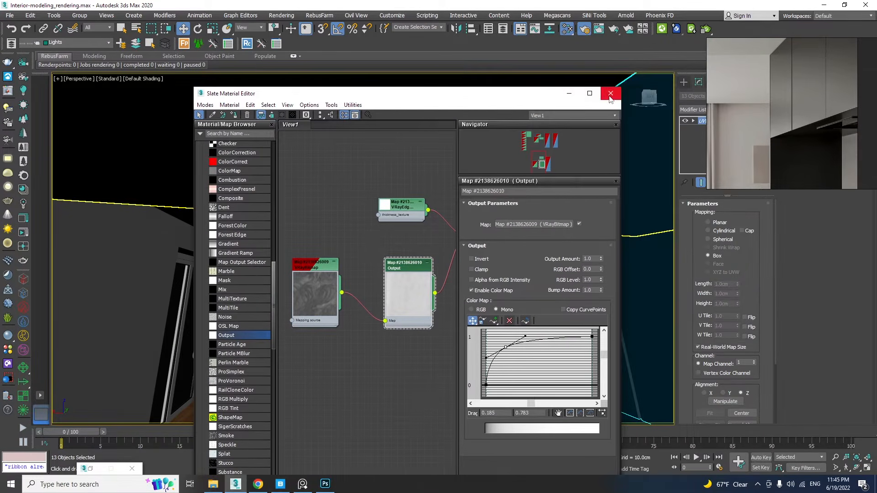
left_click(612, 94)
left_click(280, 484)
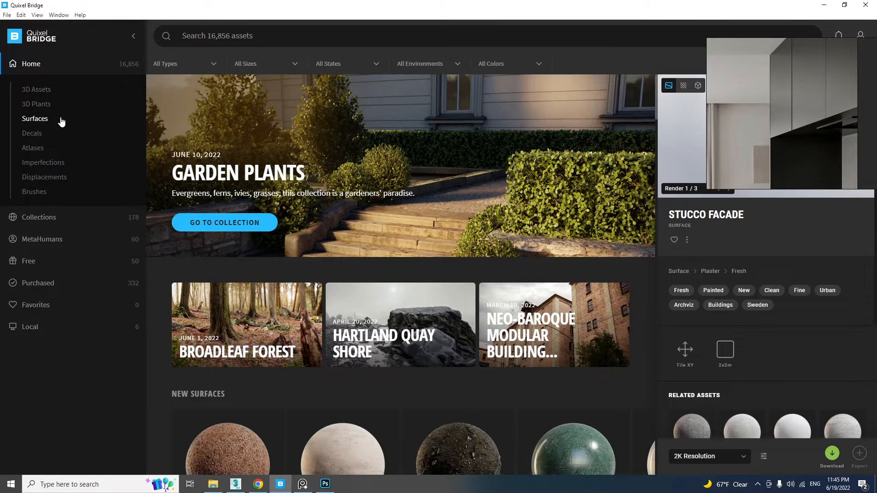
Open the Plaster category under Surfaces and look through its assets for a wall finish
left_click(32, 120)
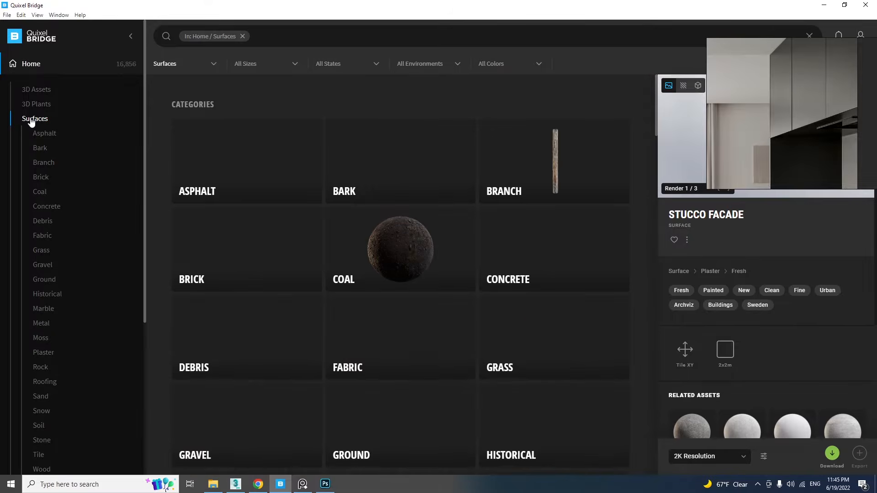
left_click(40, 357)
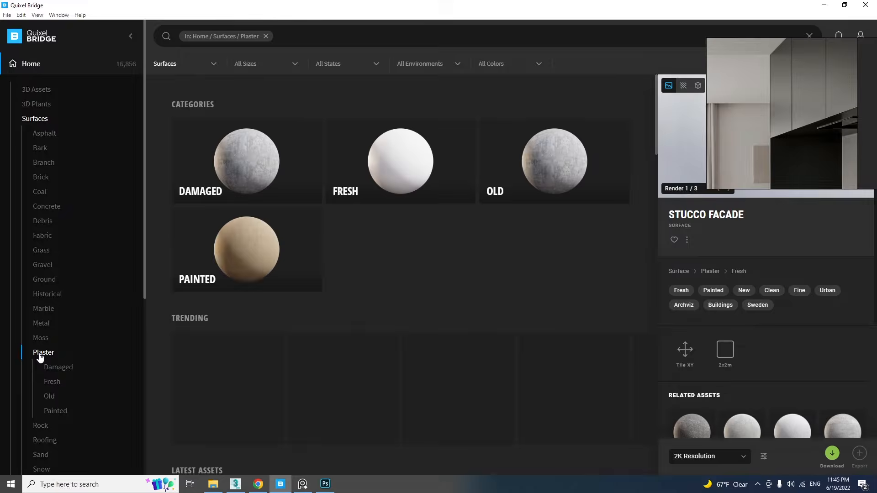
scroll(507, 251, "down", 5)
scroll(525, 366, "down", 10)
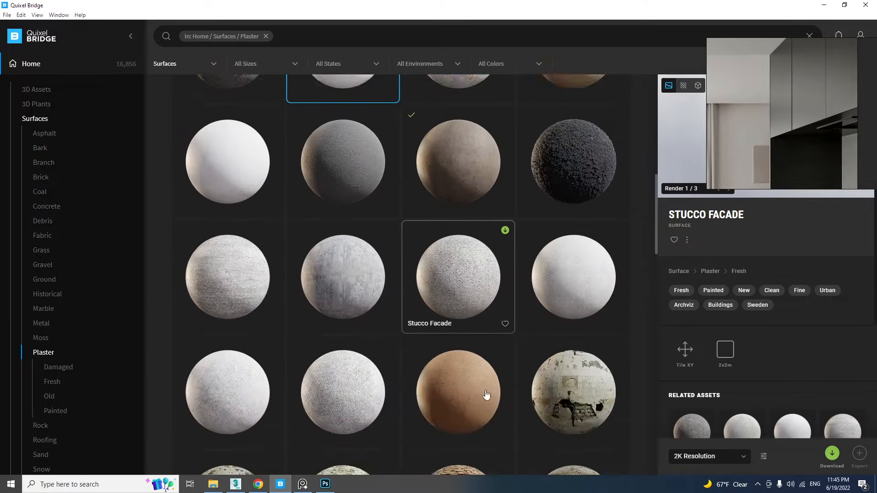
scroll(486, 396, "down", 5)
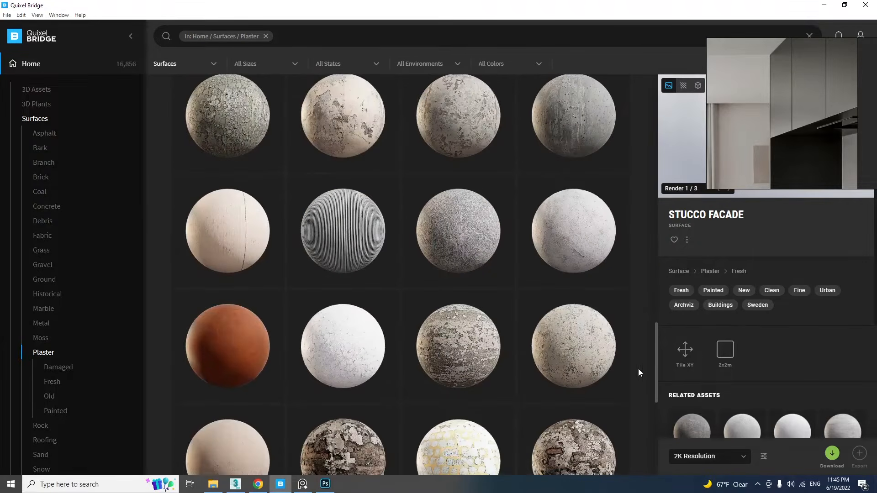
left_click(654, 368)
scroll(655, 368, "up", 15)
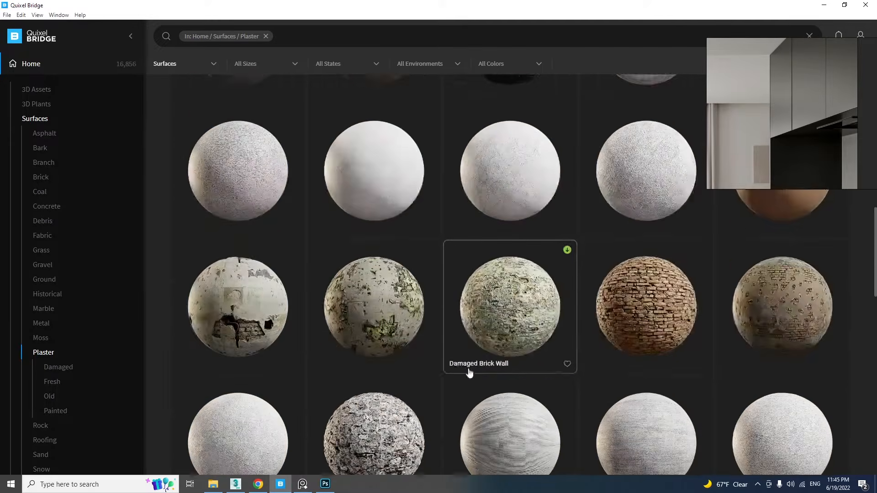
scroll(246, 356, "up", 1)
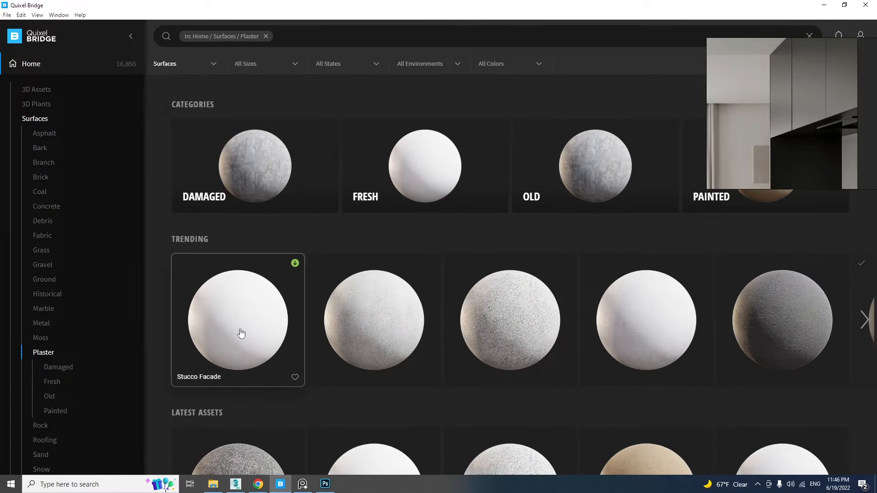
Select the first Stucco Facade asset under Trending and download it at 4K Resolution
left_click(234, 334)
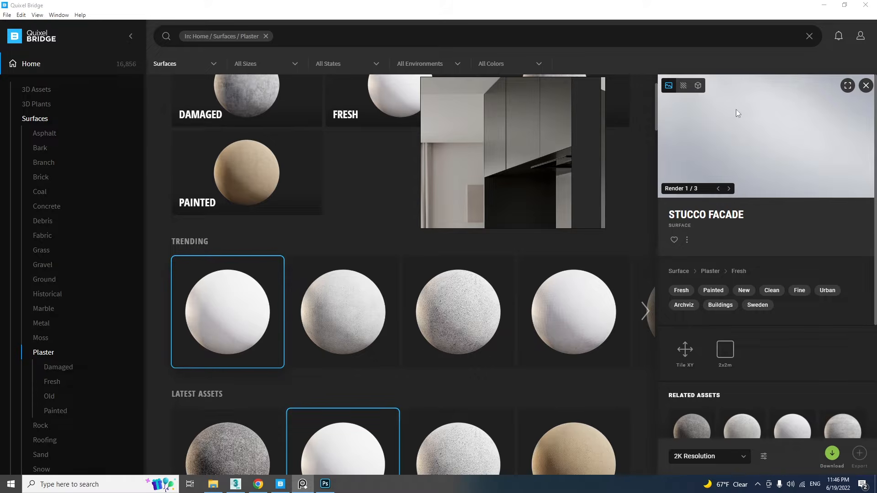
left_click(699, 457)
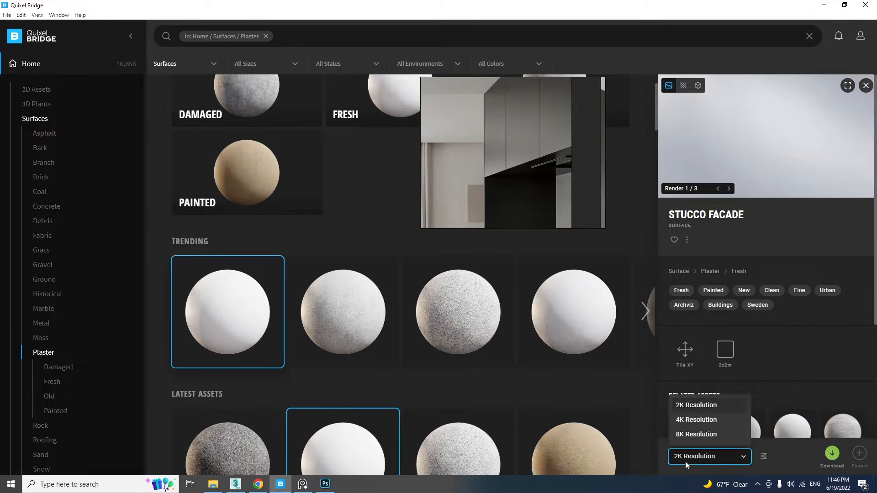
left_click(714, 420)
left_click(832, 453)
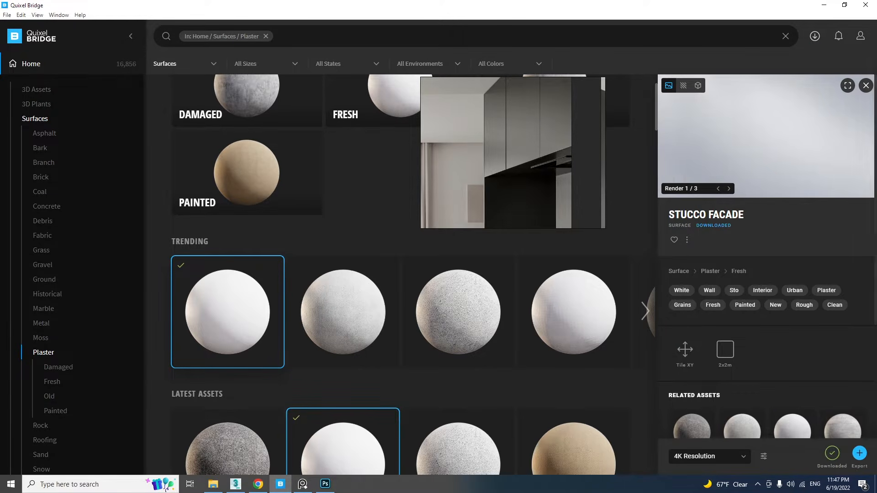
Select the room's walls in 3ds Max, export Stucco Facade from Quixel Bridge, and return to 3ds Max
left_click(235, 485)
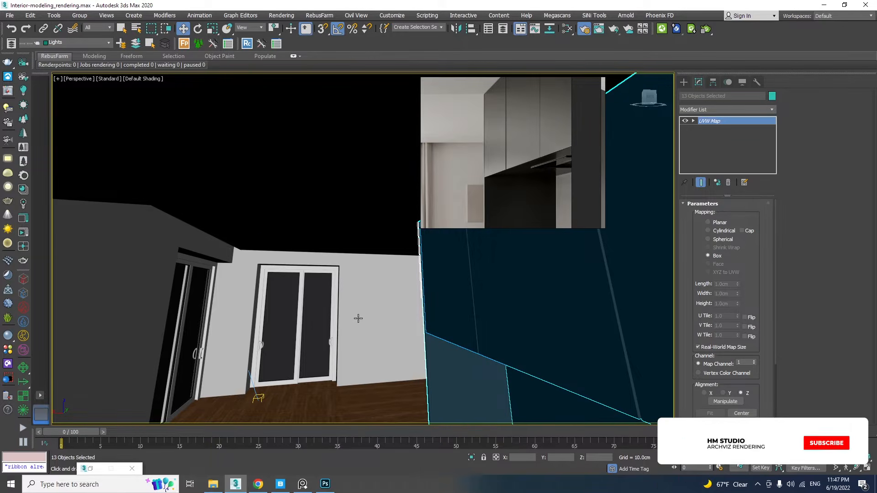
scroll(203, 346, "up", 2)
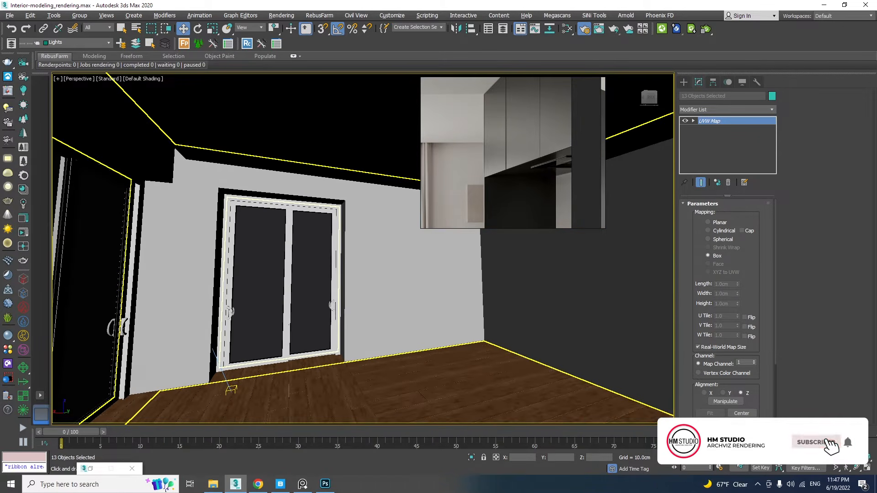
left_click(377, 238)
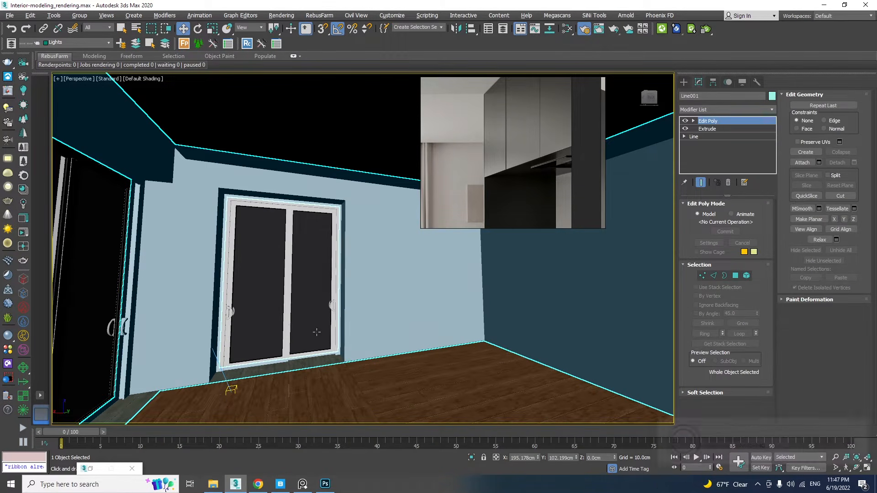
left_click(280, 484)
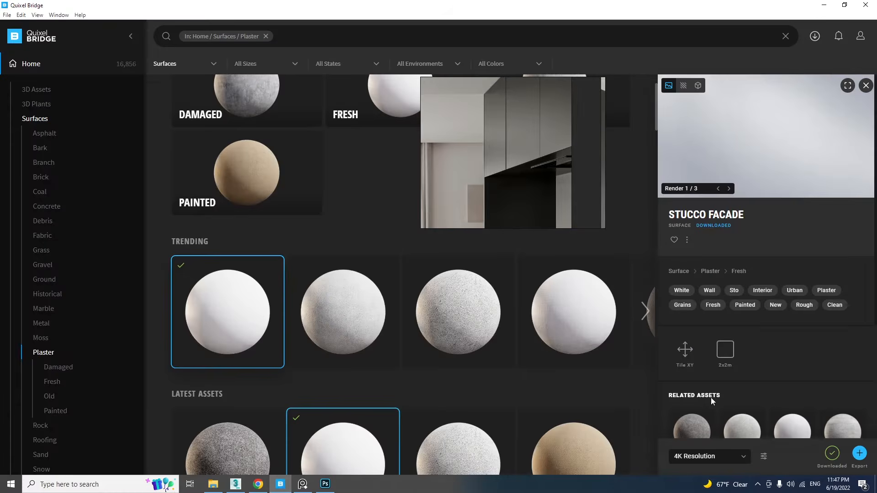
left_click(860, 453)
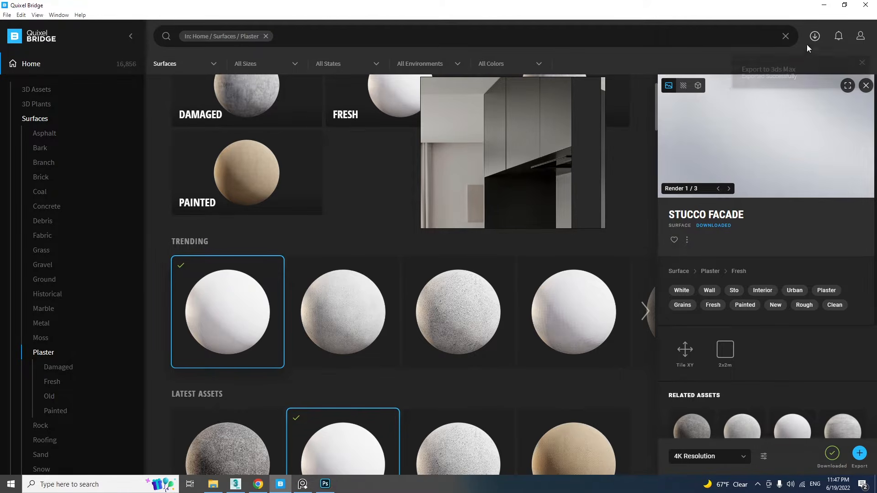
left_click(824, 5)
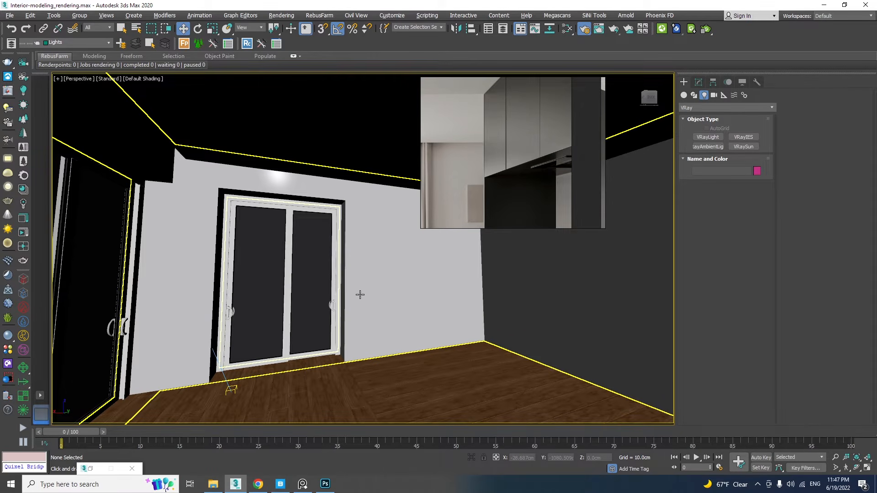
Open the Slate Material Editor and pick the material from the room's wall into an empty area of the view
left_click(567, 29)
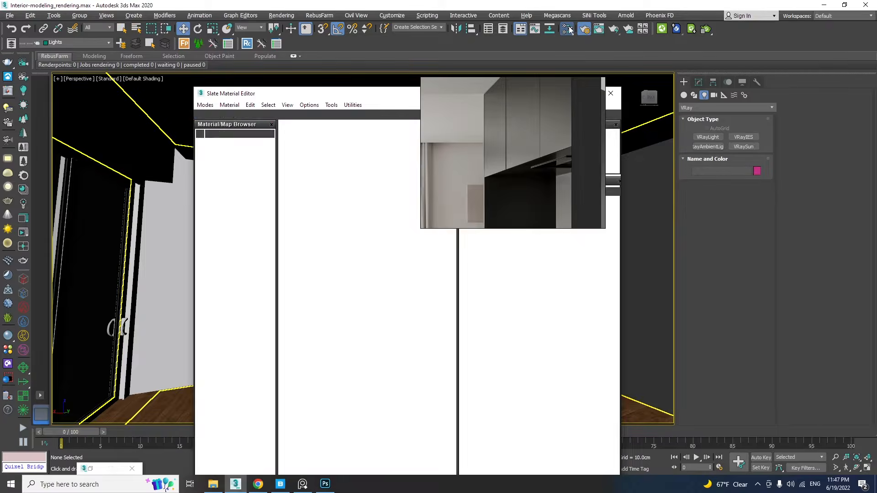
scroll(343, 365, "down", 2)
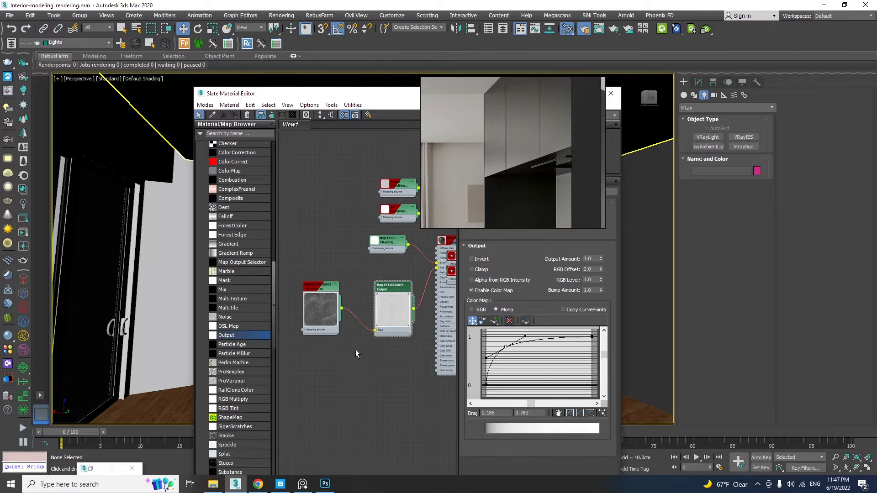
middle_click_drag(356, 349, 466, 346)
middle_click_drag(393, 336, 456, 292)
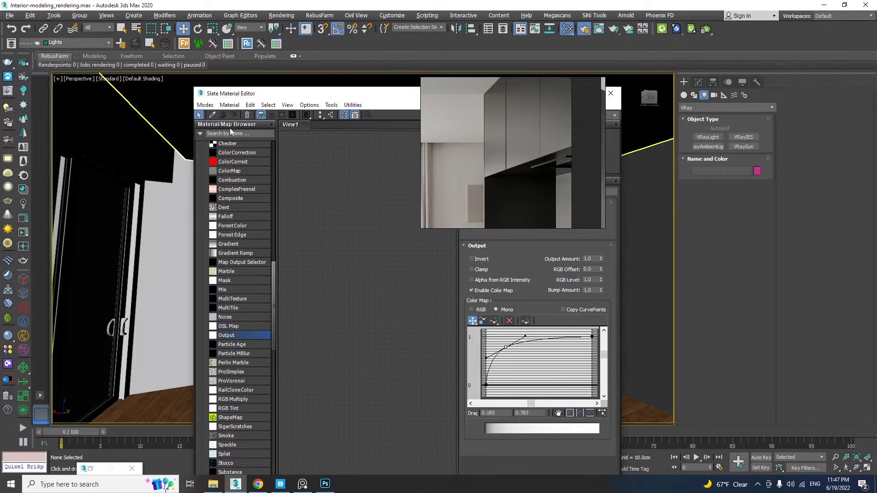
left_click(213, 115)
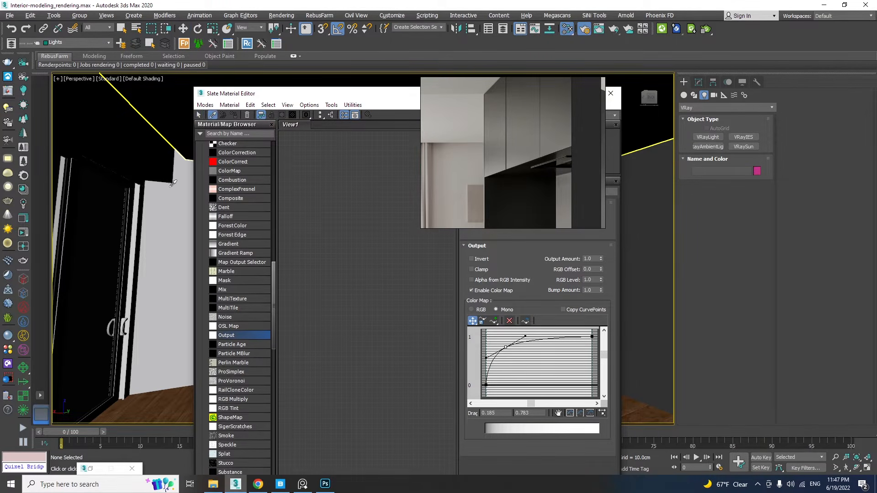
left_click(157, 242)
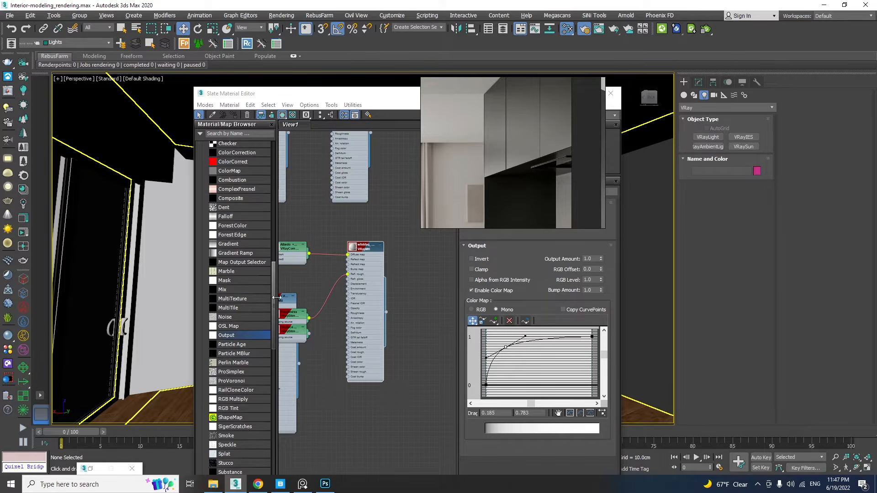
Bring the Stucco Facade node network into view and open the parameters of its VRayMtl
middle_click(339, 332)
scroll(339, 331, "down", 3)
left_click_drag(350, 323, 466, 377)
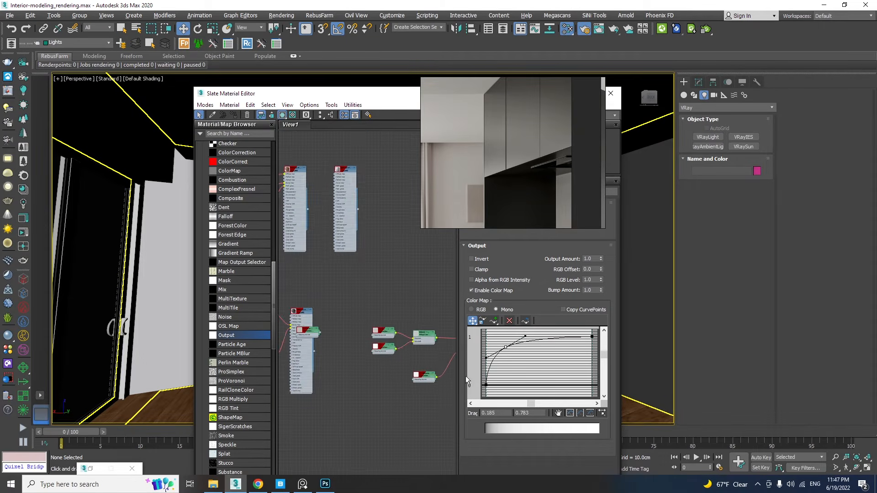
middle_click_drag(427, 383, 349, 337)
scroll(356, 308, "up", 1)
middle_click_drag(358, 308, 378, 307)
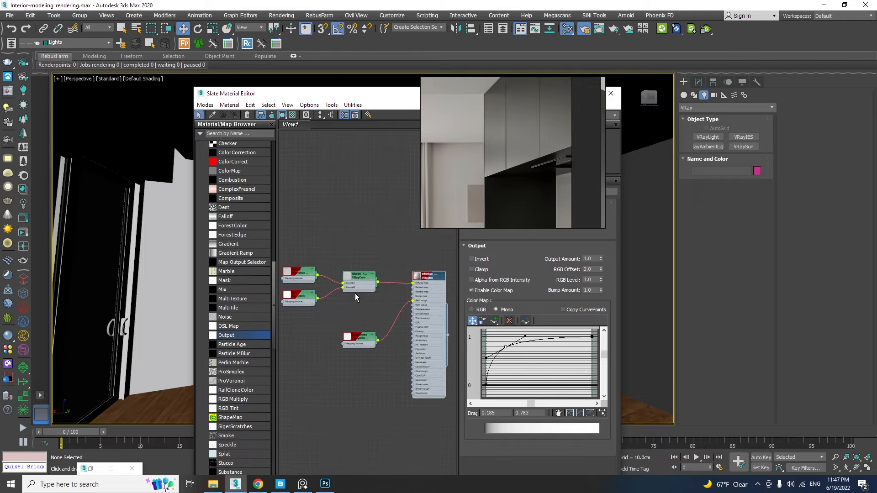
double_click(416, 276)
double_click(425, 278)
scroll(423, 318, "up", 1)
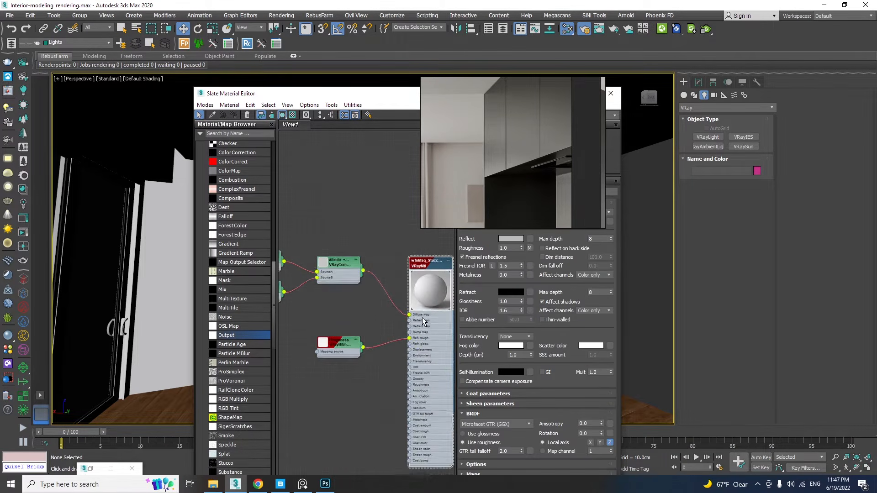
scroll(430, 287, "down", 2)
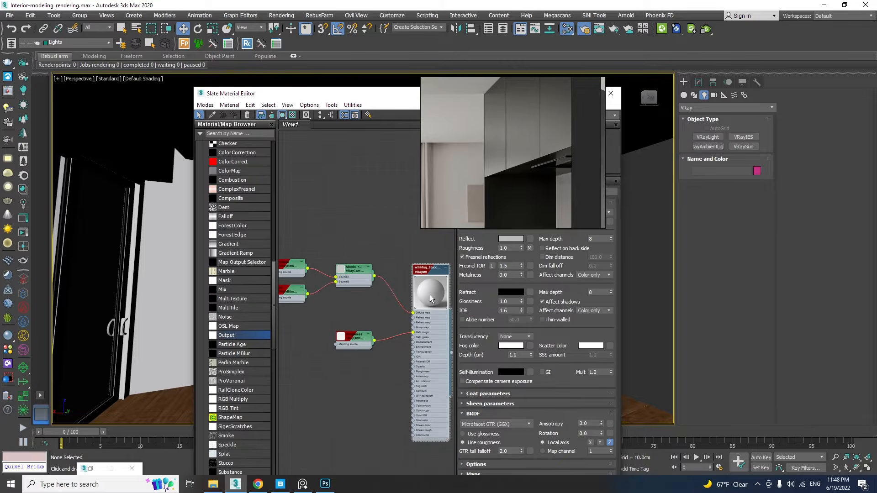
middle_click_drag(430, 294, 410, 323)
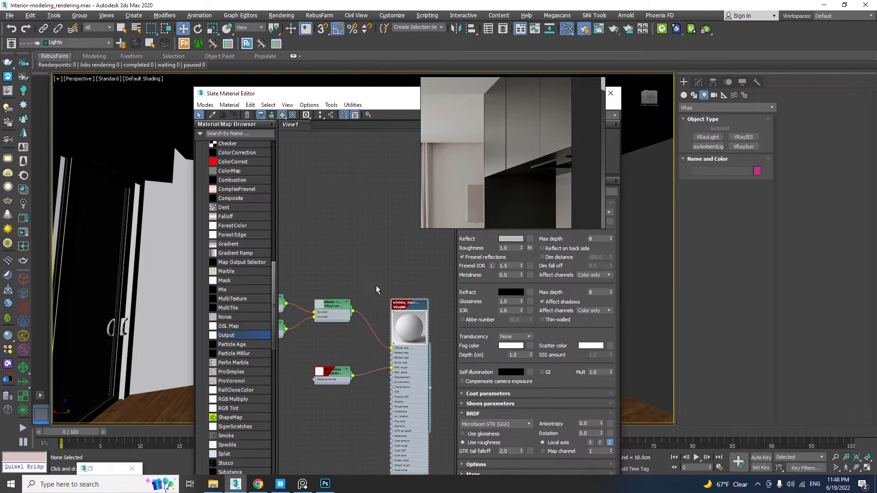
Select the walls and turn off their VRayDisplacementMod modifier
left_click(150, 248)
left_click(699, 82)
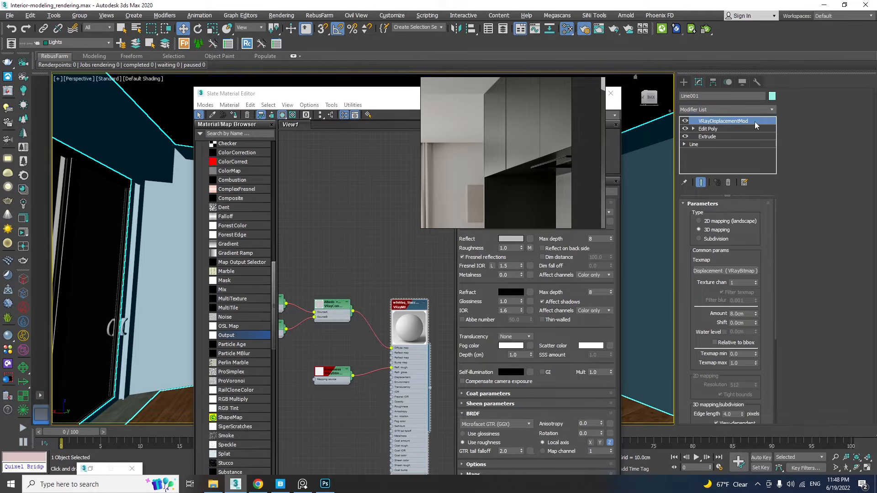
left_click(685, 122)
Move the reference image and material editor aside and select the ceiling together with its neighbouring object
left_click_drag(486, 157, 744, 136)
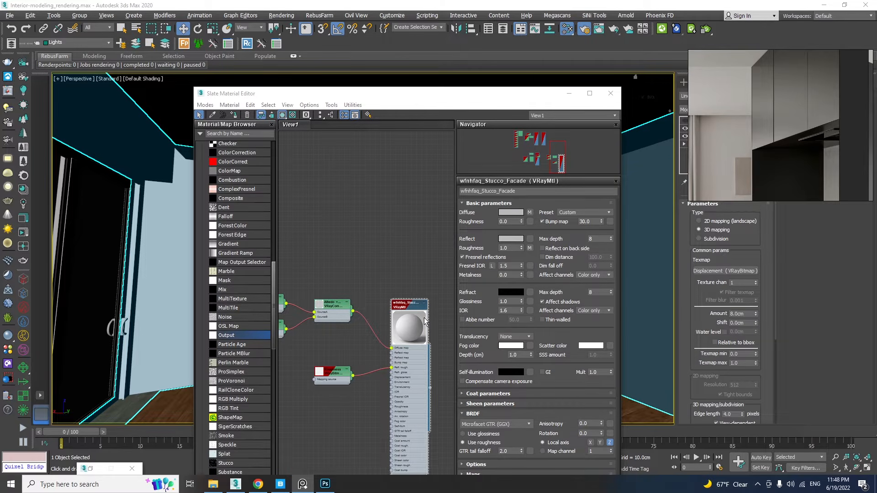
mouse_move(406, 309)
middle_mouse_down()
mouse_move(384, 305)
mouse_move(401, 294)
middle_mouse_up()
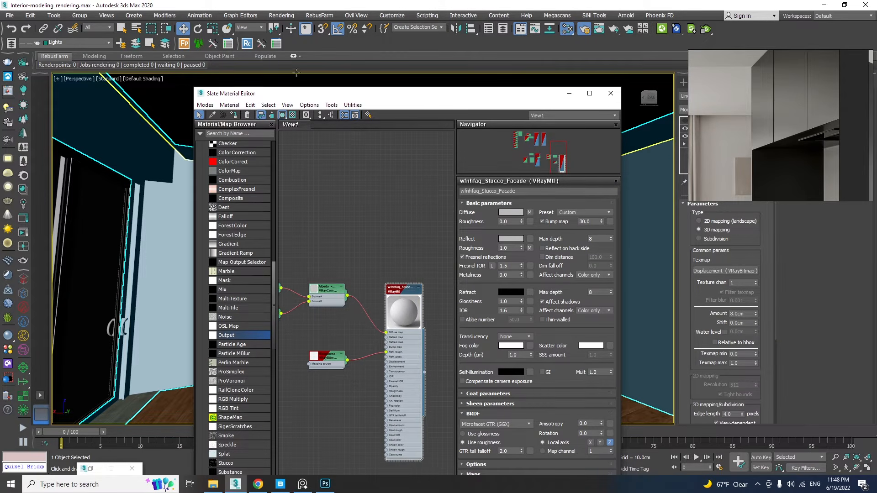
left_click_drag(291, 99, 391, 247)
left_click(300, 142)
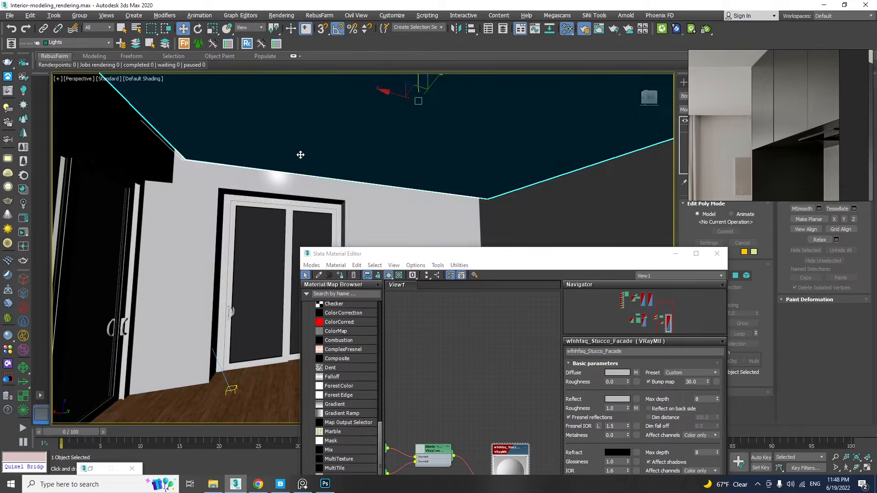
middle_click_drag(300, 155, 237, 169, "alt")
left_click(264, 138, "ctrl")
middle_click_drag(264, 138, 210, 224, "alt")
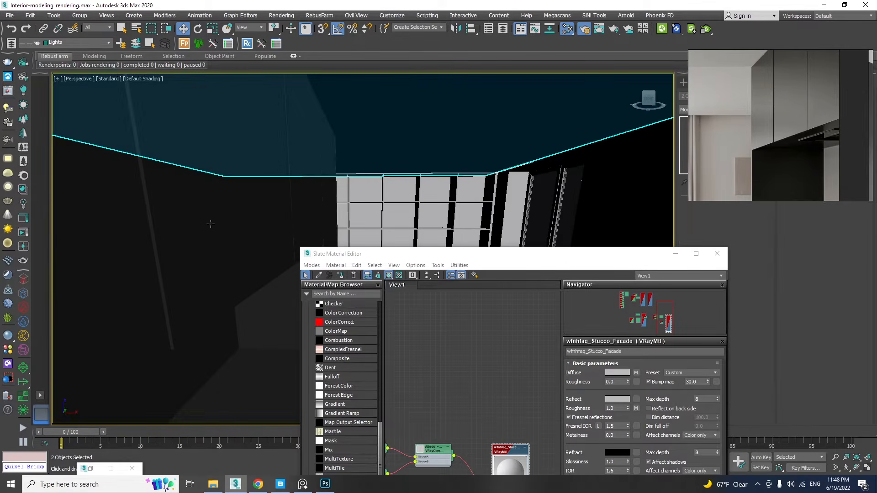
Add the walls and the remaining roof piece to the selection and bring the Stucco Facade node into view
scroll(280, 194, "down", 4)
middle_click_drag(280, 193, 403, 237, "alt")
middle_click_drag(402, 238, 390, 217)
left_click(350, 213, "ctrl")
scroll(390, 216, "down", 8)
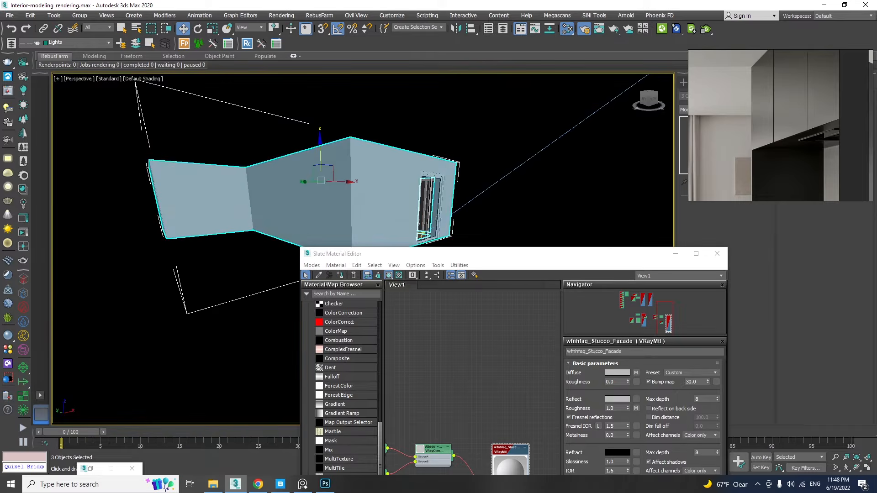
middle_click_drag(321, 181, 311, 242, "alt")
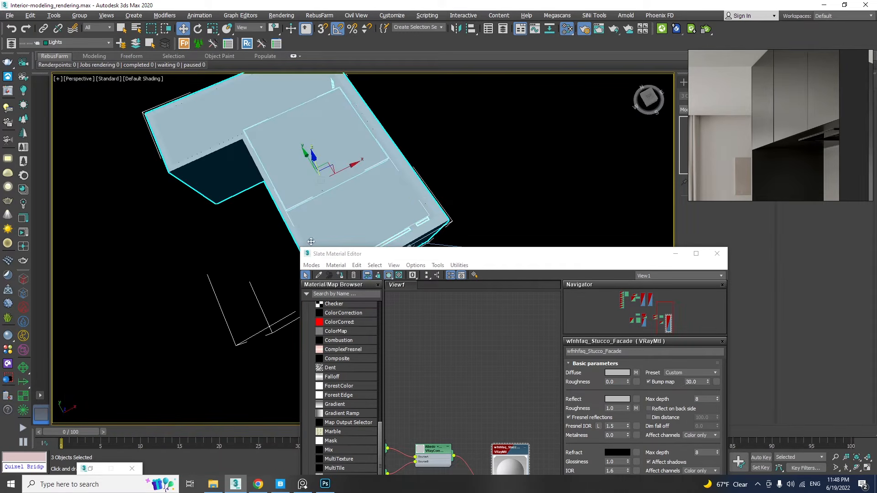
left_click(392, 164, "ctrl")
middle_click_drag(347, 205, 264, 173, "alt")
scroll(264, 172, "up", 4)
middle_click_drag(488, 383, 484, 287)
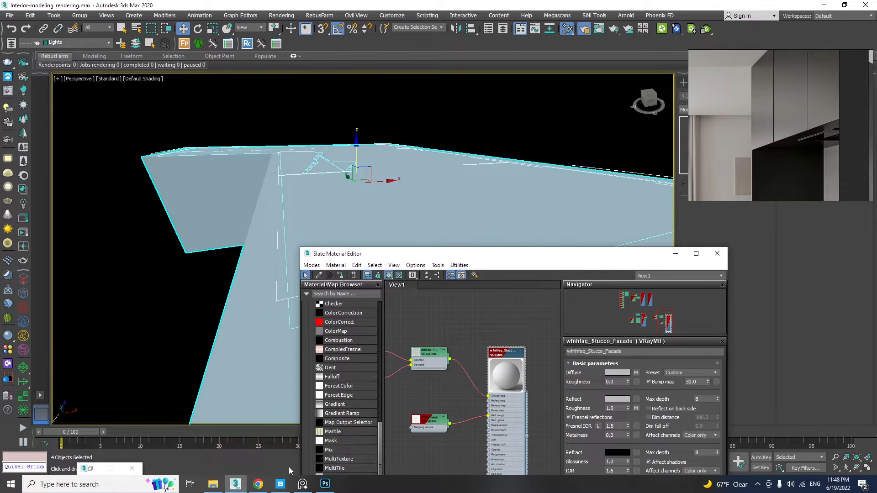
Check the Stucco Facade asset's details in Quixel Bridge, return to 3ds Max and move the reference image off the modifier settings
left_click(285, 484)
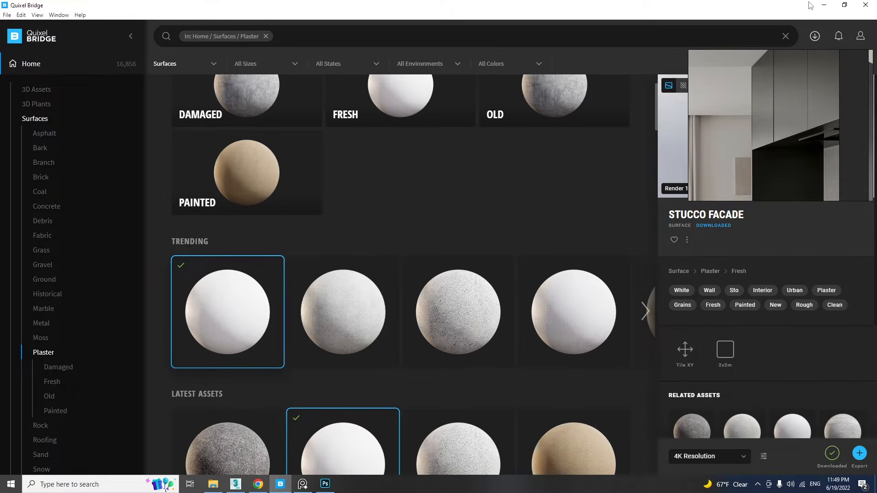
left_click(824, 5)
right_click_drag(711, 93, 443, 58)
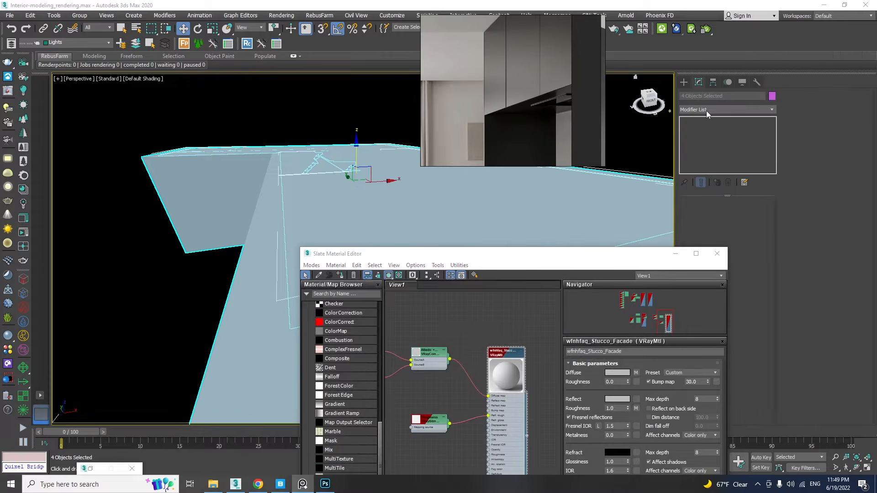
Add a UVW Map modifier with Box mapping to the four selected wall and ceiling objects, and move the material editor off the modifier settings
left_click(707, 111)
middle_click_drag(295, 180, 274, 146)
scroll(274, 151, "down", 4)
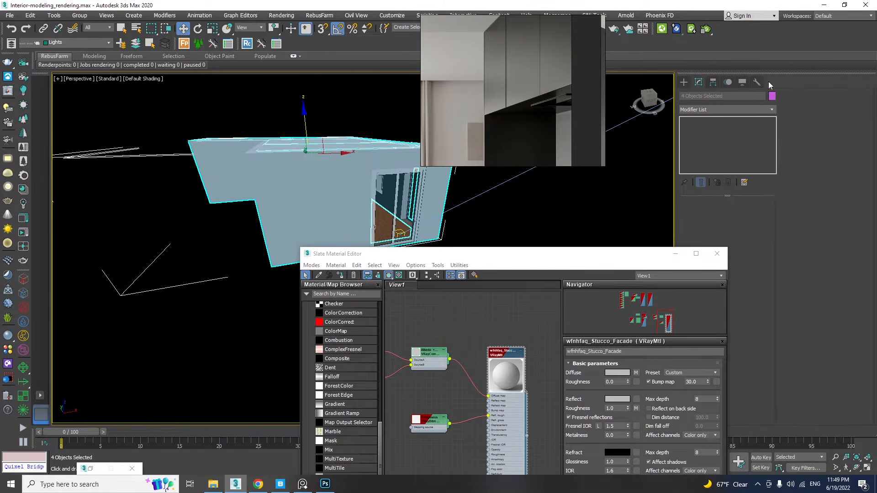
left_click(729, 110)
scroll(745, 320, "down", 15)
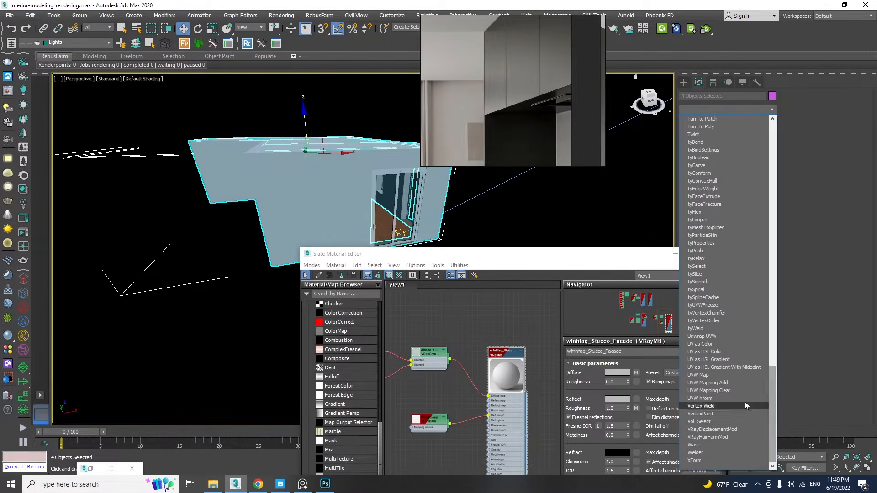
left_click(699, 375)
left_click_drag(639, 254, 515, 251)
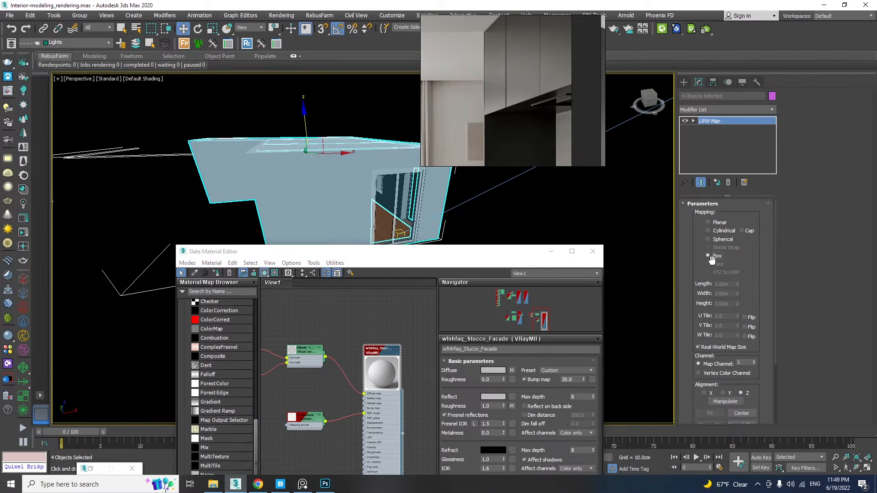
Turn off Real-World Map Size and set the UVW Map box length, width and height to 200 cm
left_click(733, 348)
double_click(722, 284)
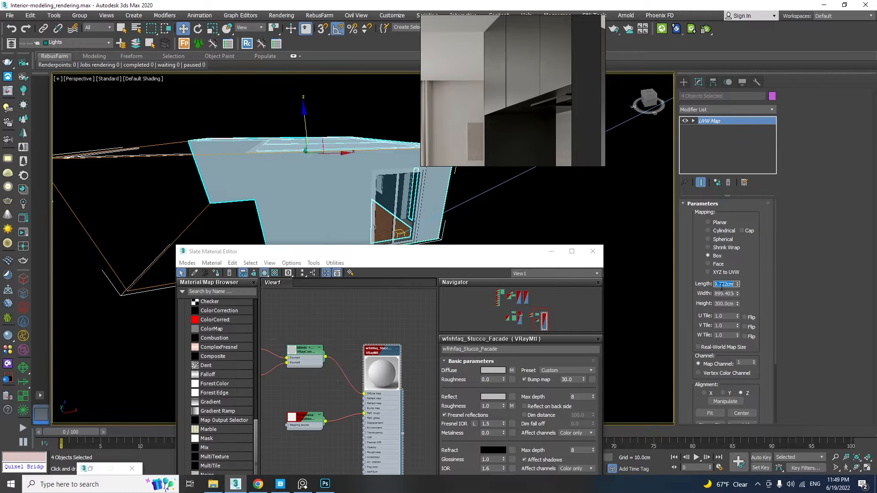
type("200")
key("Tab")
type("2")
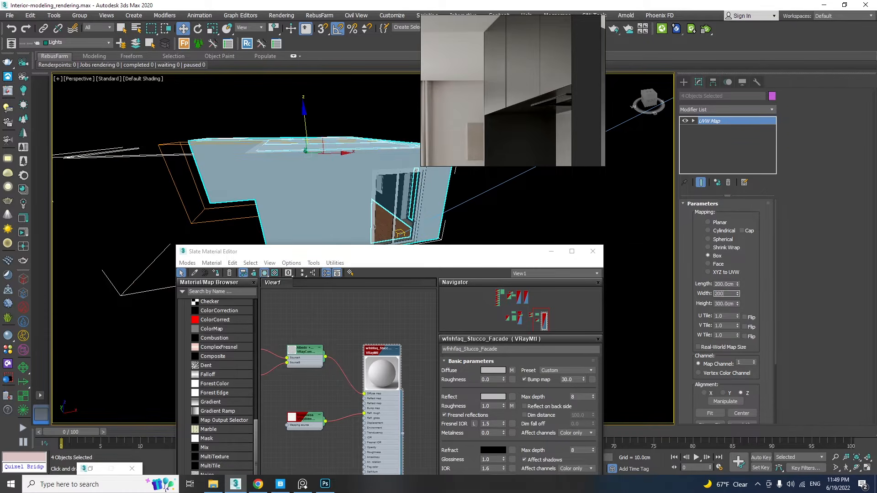
type("00")
key("Tab")
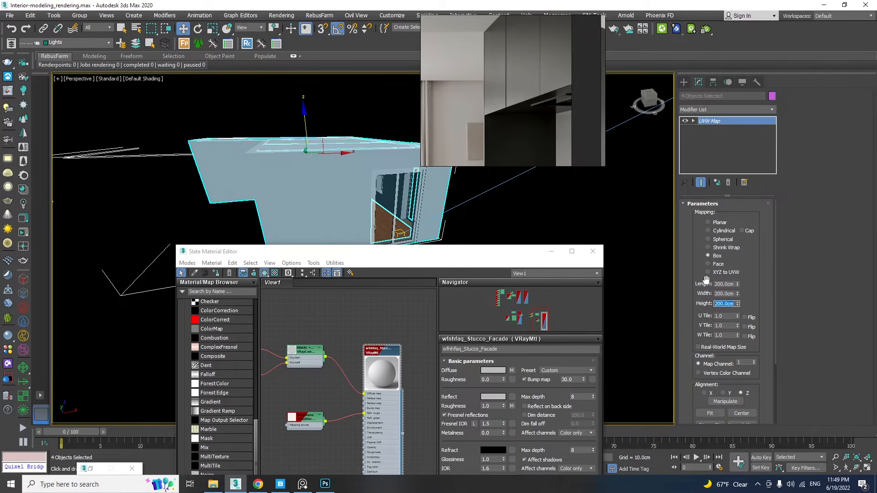
Start an interactive V-Ray render of the wall from inside the room and examine the stucco texture up close beside the window
middle_click_drag(320, 183, 294, 122, "alt")
scroll(340, 180, "up", 4)
scroll(394, 153, "up", 4)
scroll(415, 117, "up", 4)
scroll(315, 122, "down", 2)
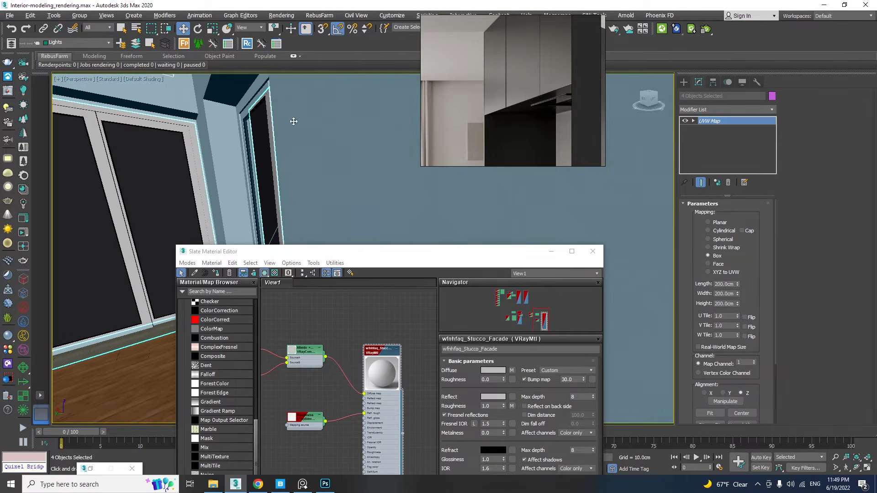
left_click(7, 91)
left_click(404, 68)
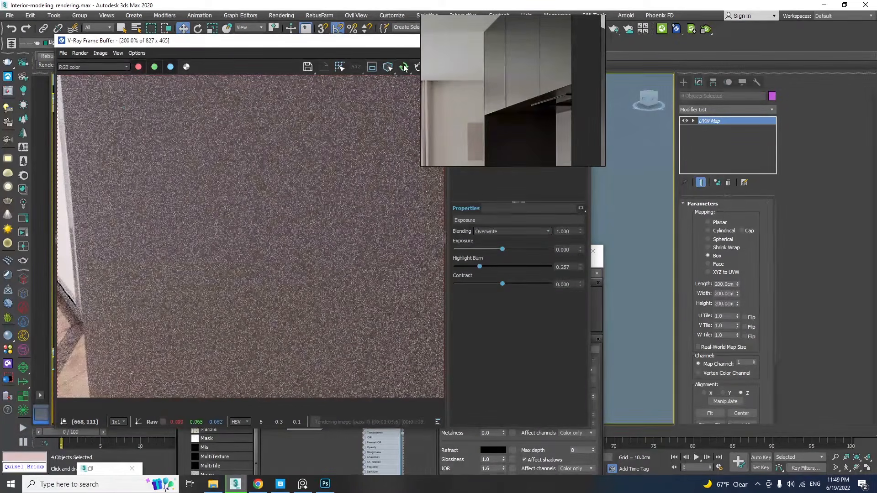
scroll(229, 223, "down", 2)
scroll(229, 223, "up", 1)
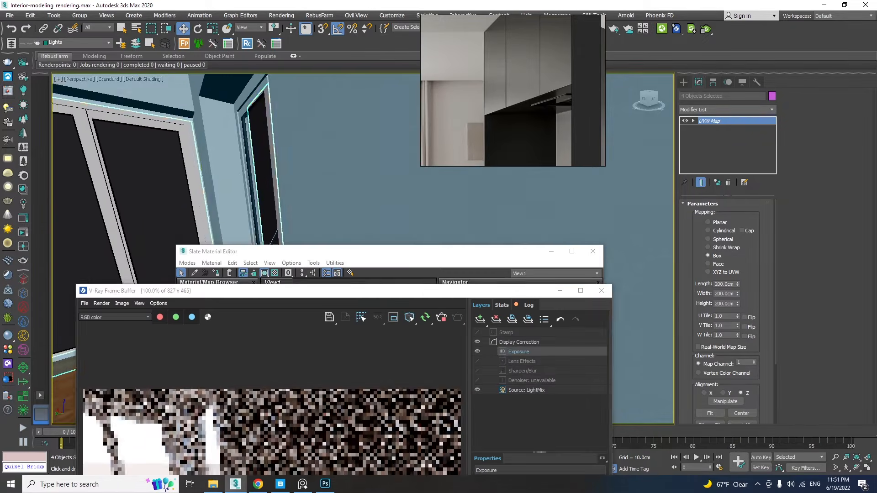
scroll(299, 182, "up", 2)
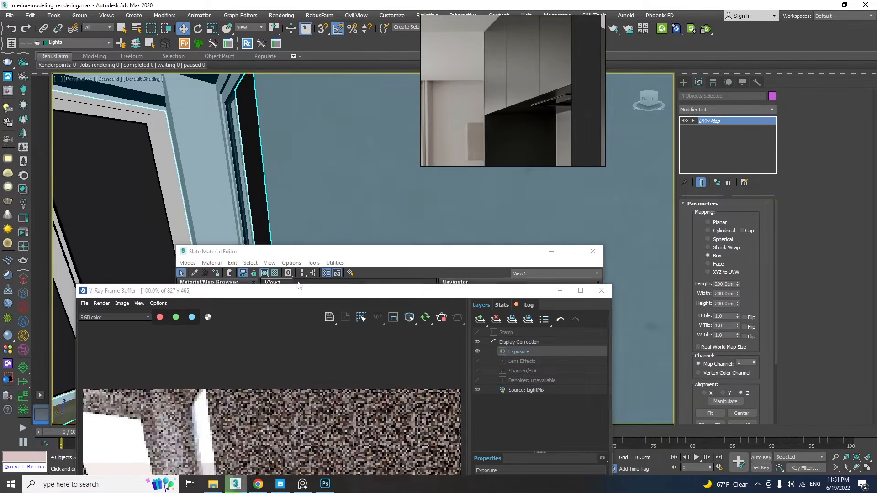
left_click_drag(299, 289, 308, 24)
left_click_drag(215, 158, 333, 245)
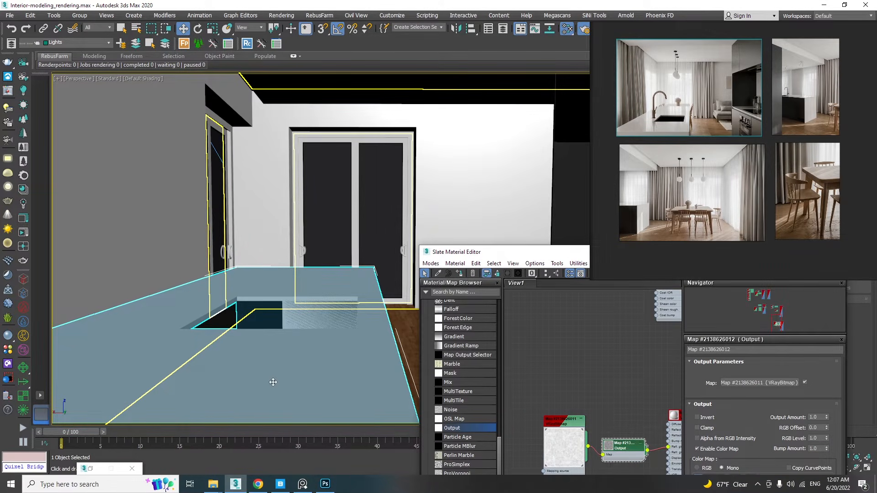
Enlarge the reference photo around the island sink and create a new VRayMtl for the countertop
middle_click_drag(303, 349, 310, 357, "alt")
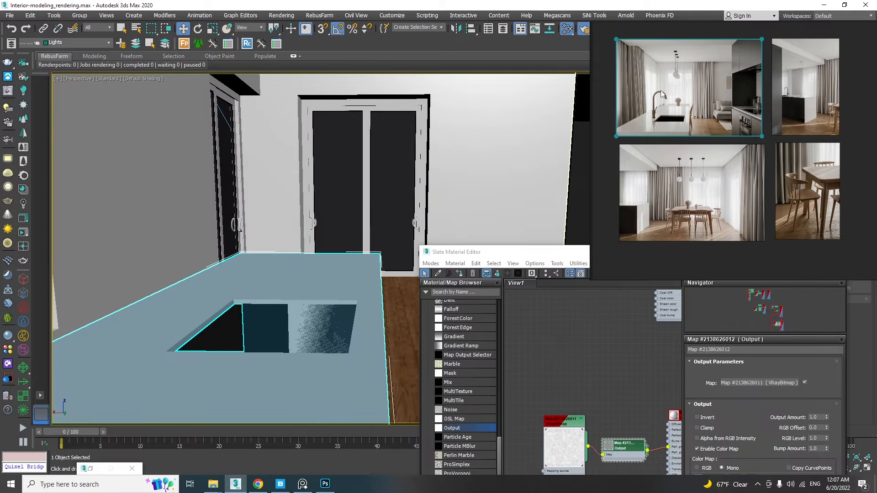
scroll(662, 94, "up", 6)
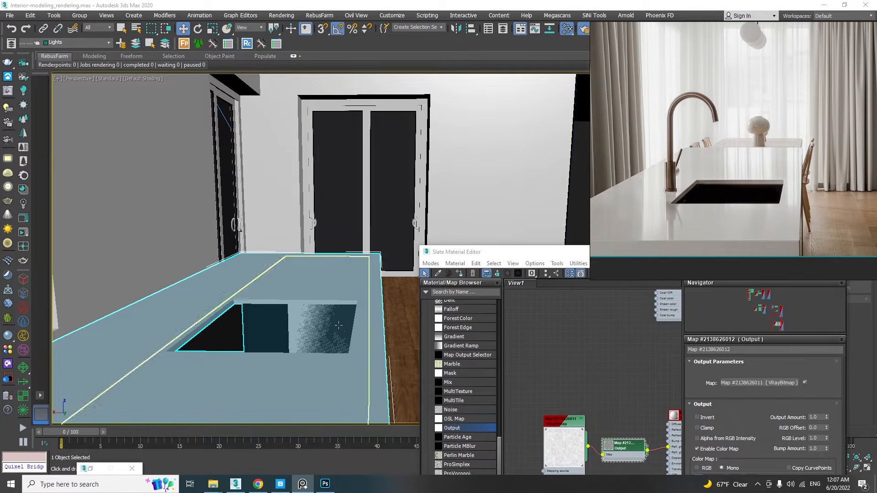
middle_click_drag(337, 325, 336, 300)
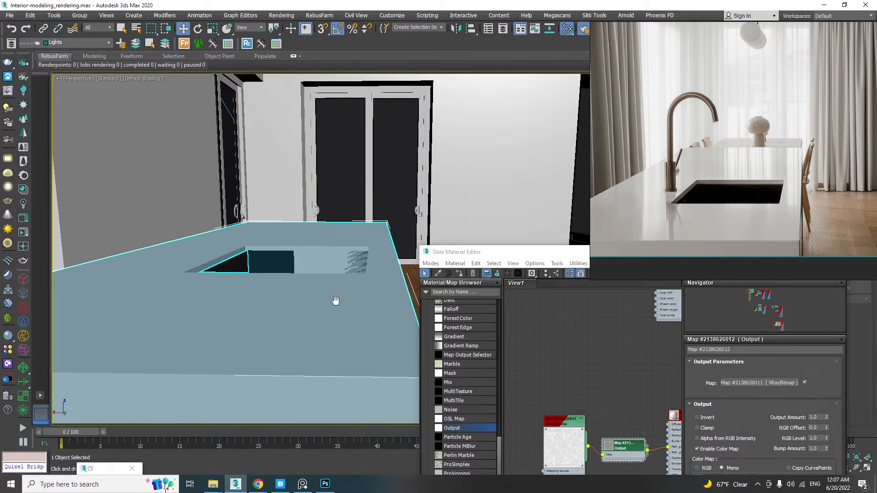
middle_click_drag(599, 404, 714, 366)
right_click(545, 349)
mouse_move(548, 357)
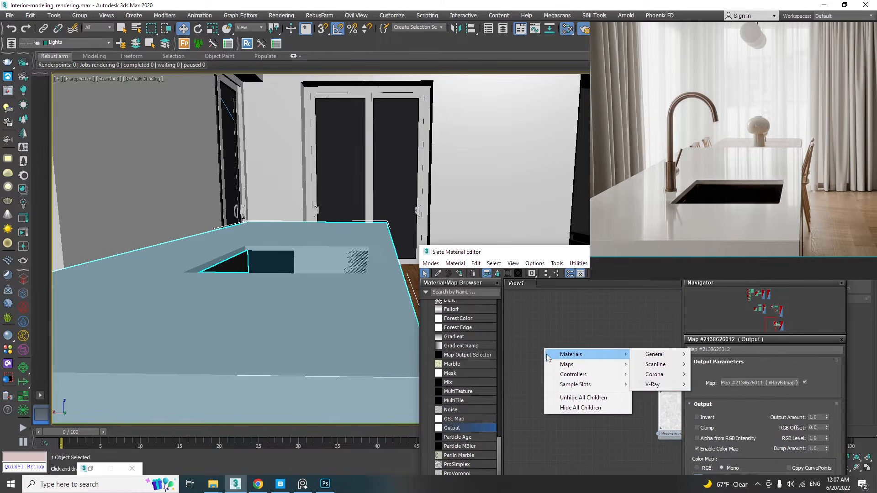
mouse_move(662, 387)
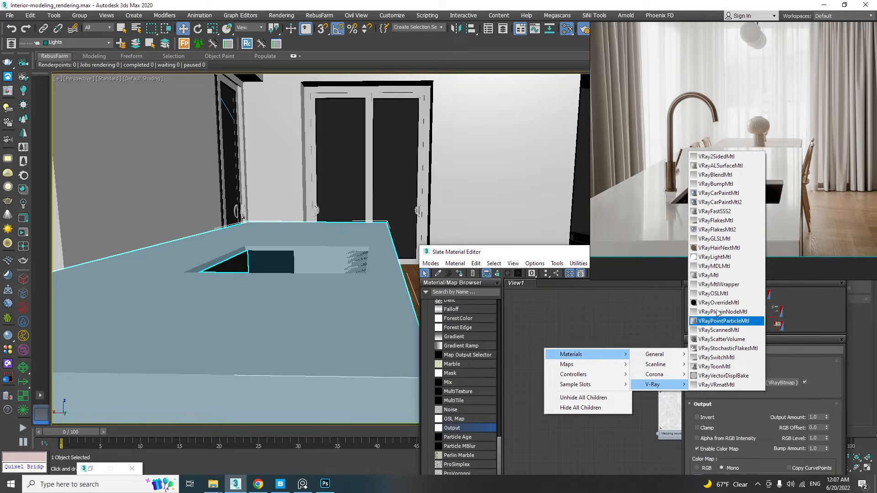
left_click(715, 275)
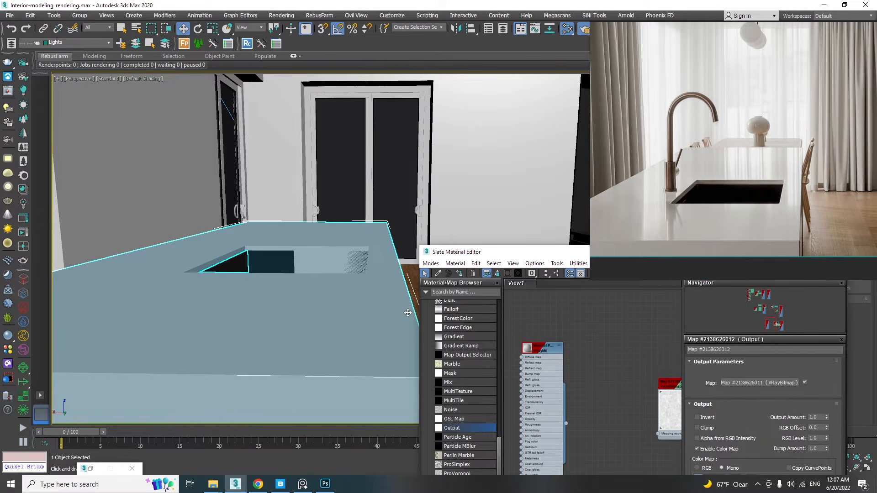
Select the island countertop together with the back counter's worktop and assign the new VRayMtl to both
left_click(381, 316)
middle_click_drag(373, 323, 413, 294, "alt")
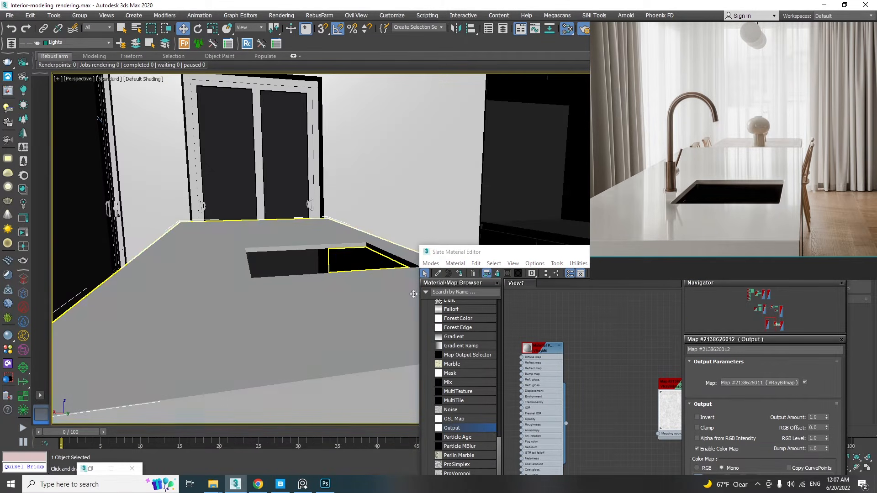
left_click(530, 231, "ctrl")
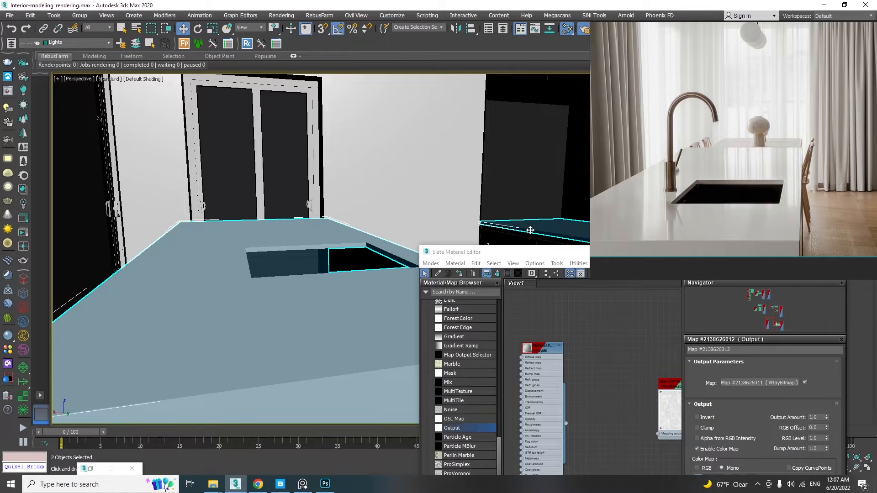
left_click(459, 273)
middle_click_drag(401, 305, 371, 307, "alt")
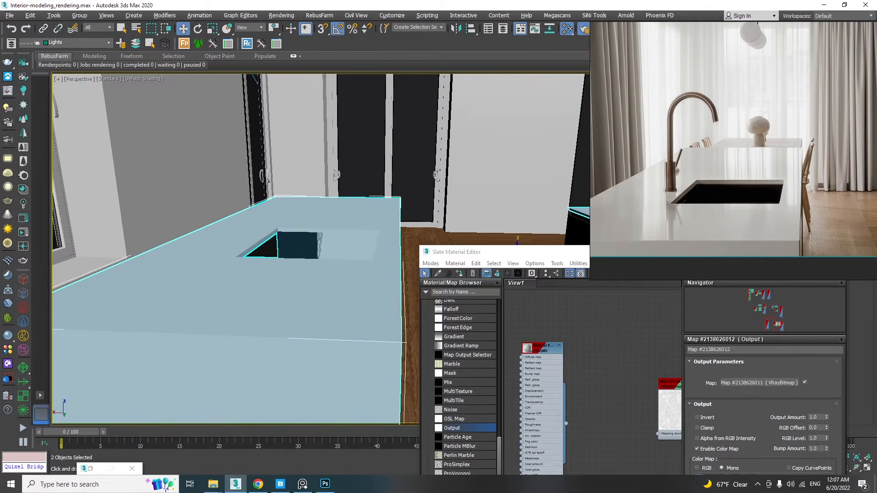
scroll(359, 288, "up", 1)
Open the new countertop material's parameters and set its diffuse colour to a value of 190
double_click(545, 351)
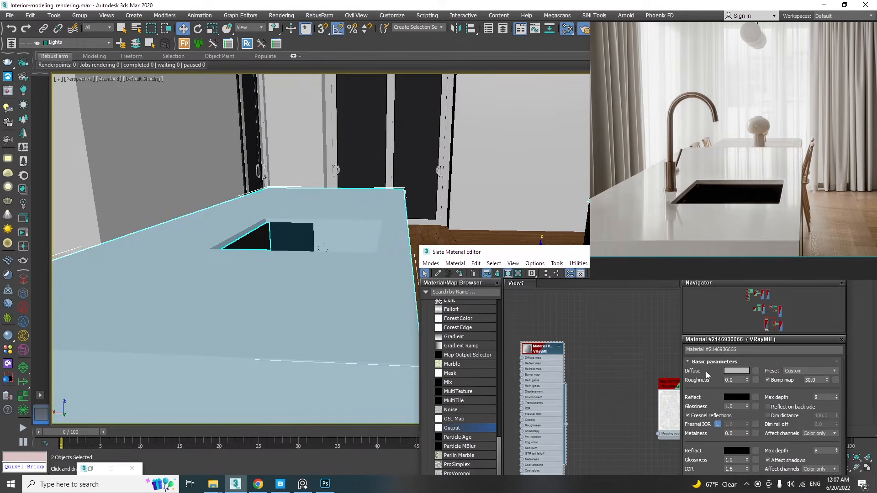
left_click(728, 372)
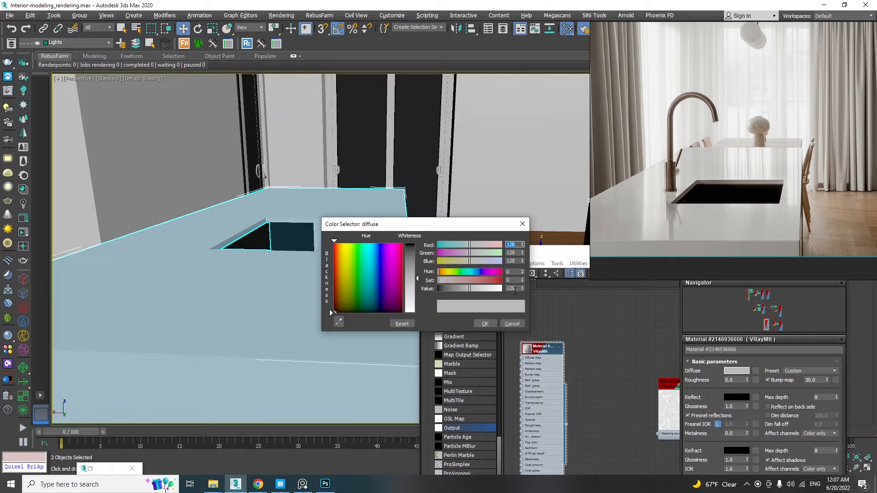
double_click(513, 289)
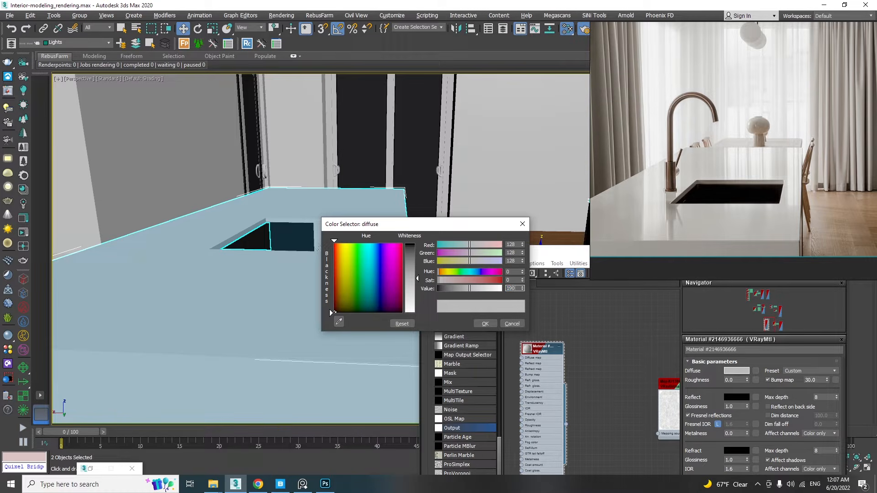
key("Return")
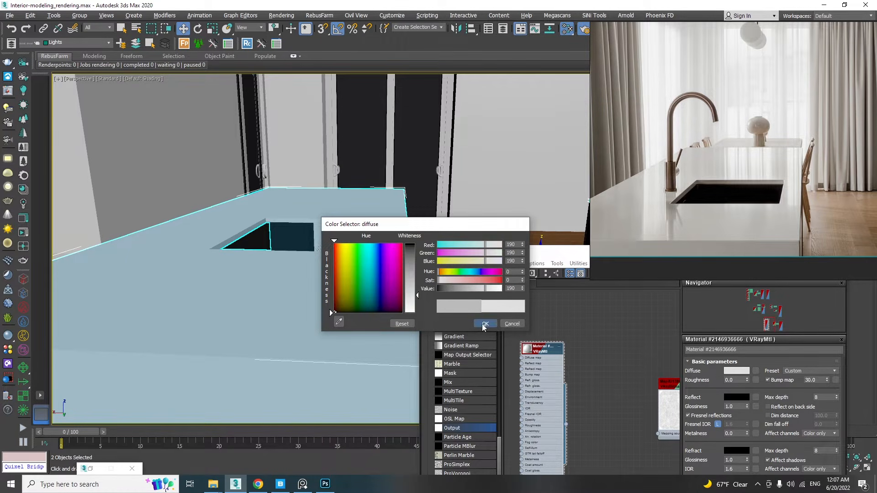
left_click(484, 324)
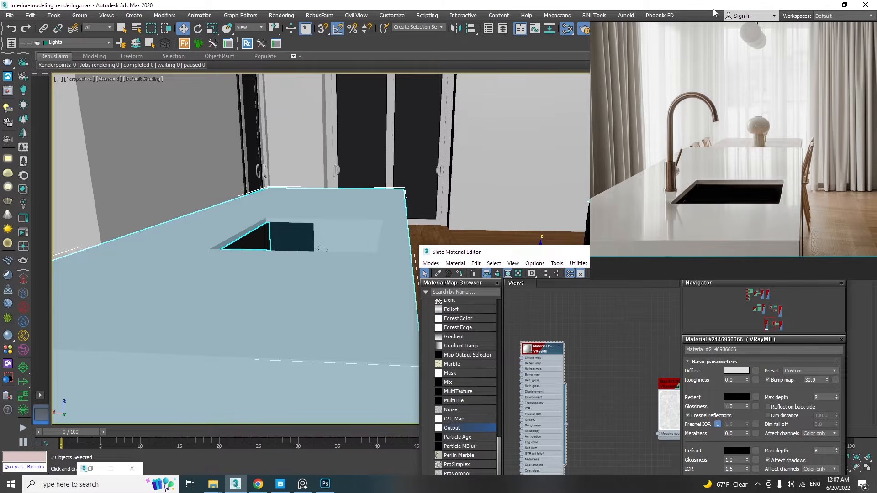
Start an interactive render of the island countertop in the V-Ray Frame Buffer
left_click(9, 91)
left_click_drag(161, 109, 214, 52)
left_click(429, 76)
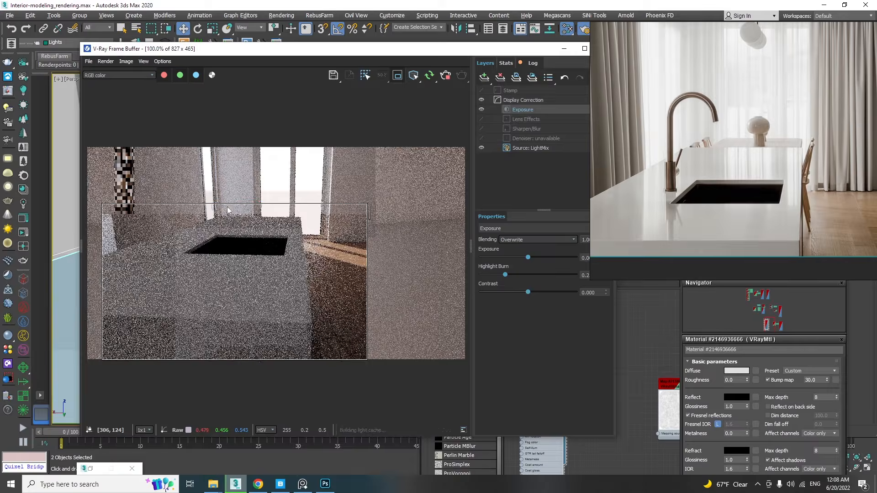
Set the countertop material's reflection colour to near white and bring the render back into view for comparison with the reference
left_click(643, 322)
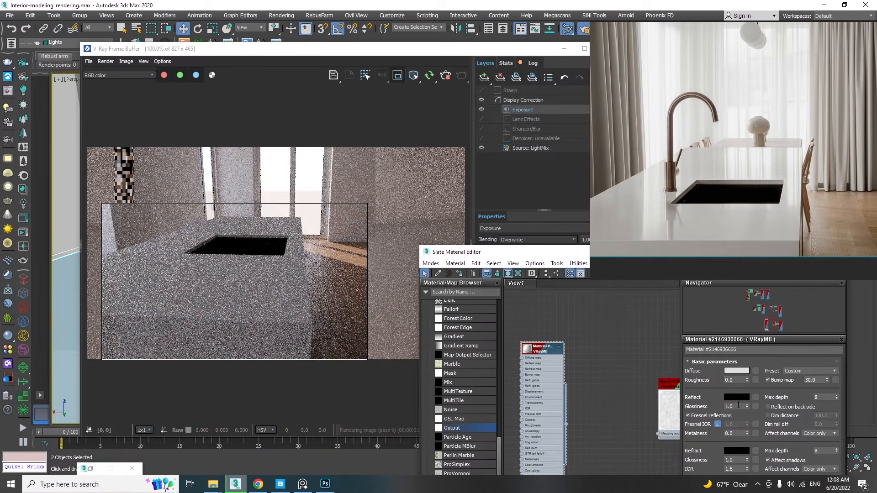
left_click(737, 397)
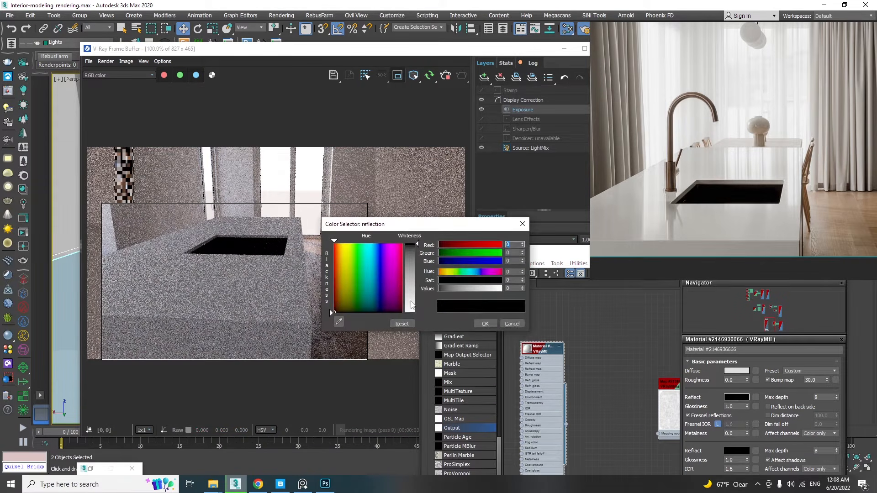
left_click(411, 304)
left_click(485, 323)
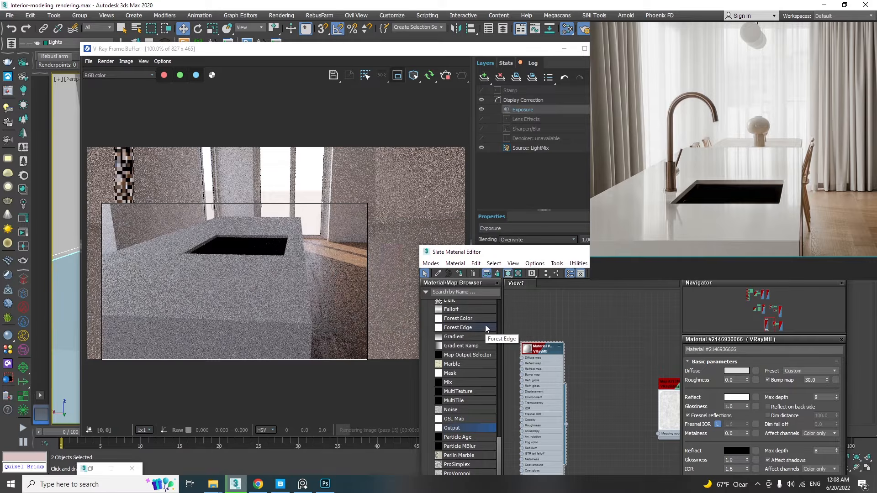
left_click_drag(285, 52, 304, 414)
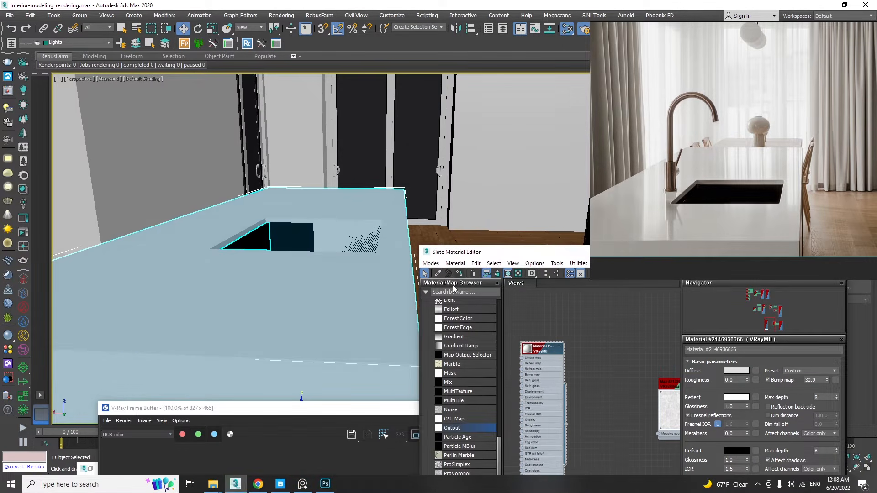
left_click_drag(367, 409, 332, 73)
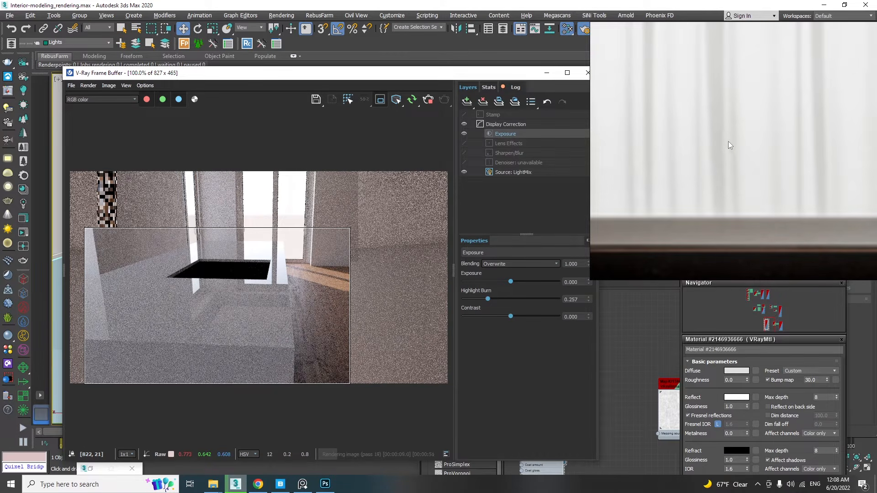
Try a reflection glossiness of 0.95 on the countertop material, settle on 0.9 and inspect the reflections beside the sink in the render
left_click(730, 407)
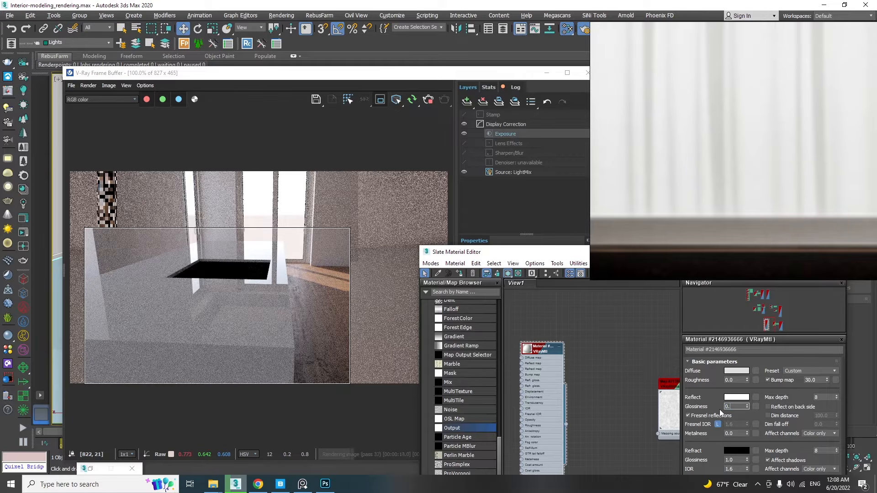
type("0.95")
key("Return")
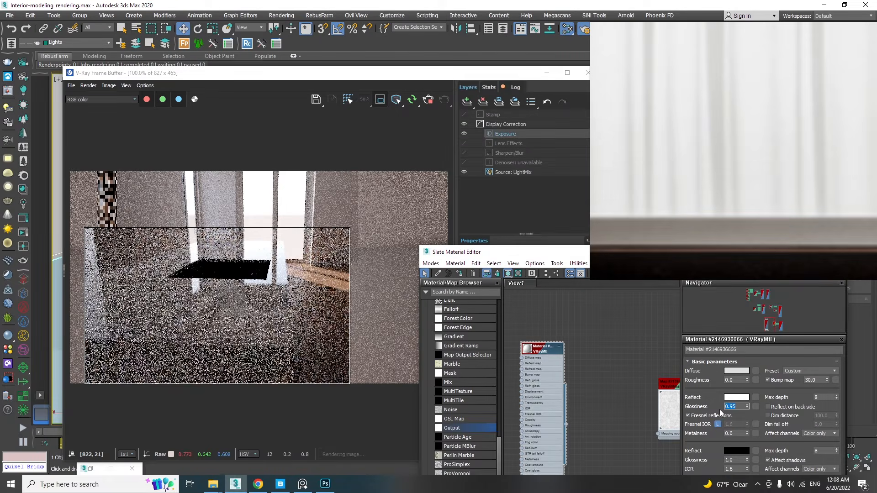
type("0.9")
key("Return")
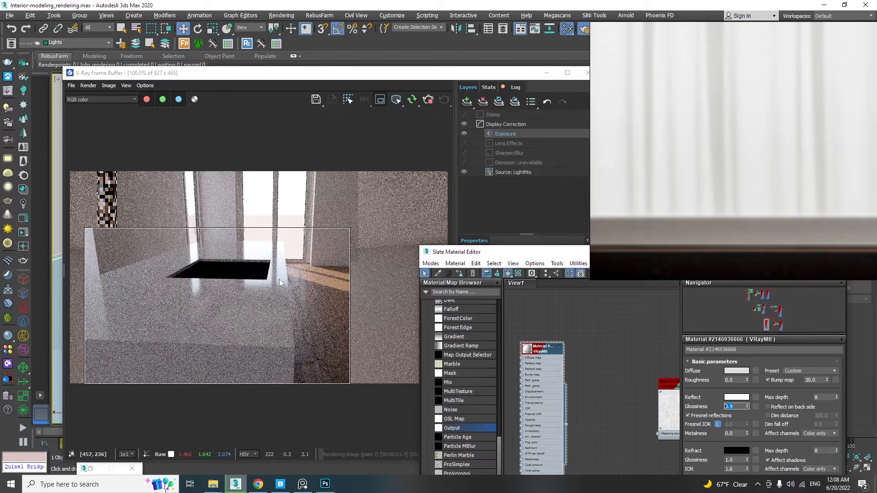
scroll(278, 279, "up", 3)
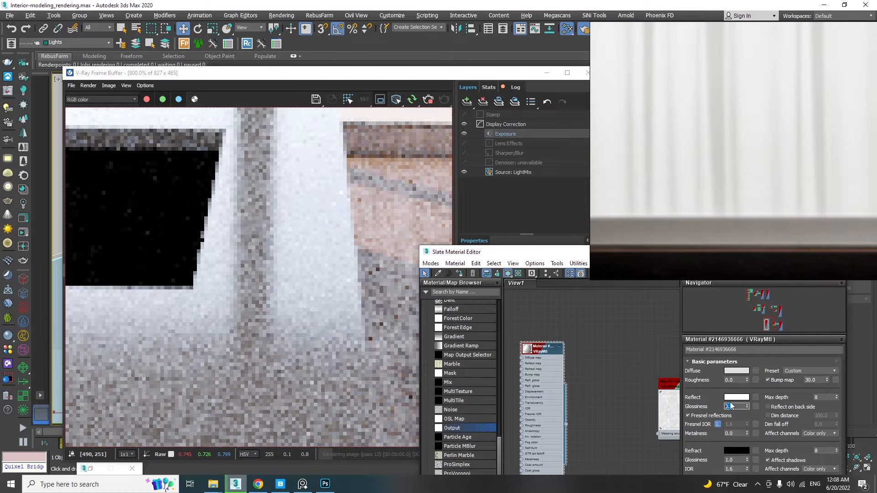
Try a reflection glossiness of 0.93 on the countertop material, check a render region beside the sink, and settle on 0.95
type("3")
key("Return")
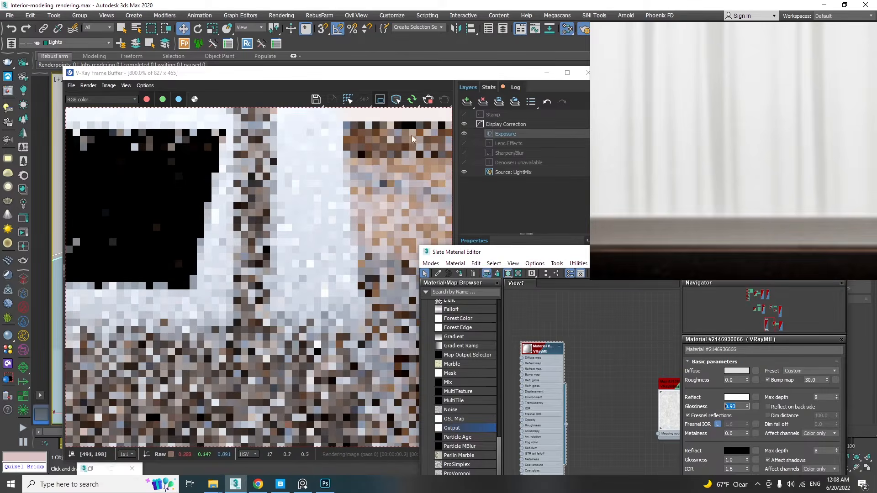
left_click_drag(358, 141, 146, 370)
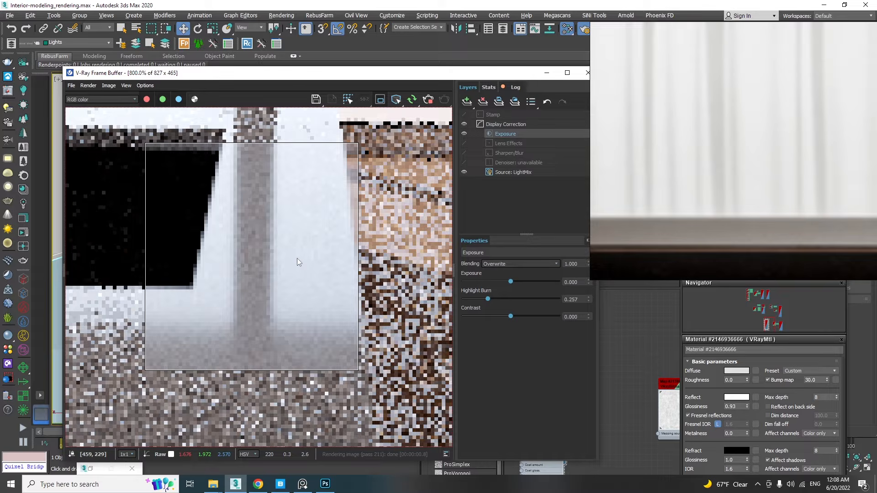
left_click(736, 405)
type("0.95")
key("Return")
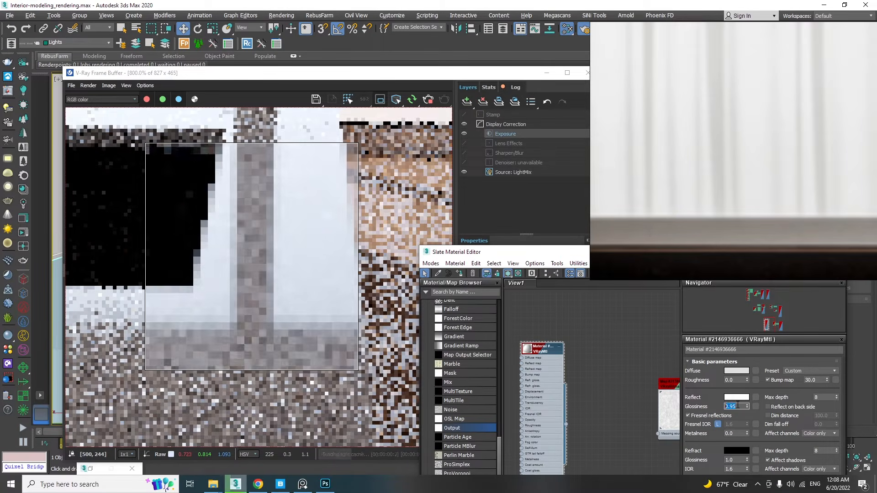
Examine the countertop's reflections and front edge in the interactive render, limiting the render region to the island and its front corner
scroll(309, 274, "down", 4)
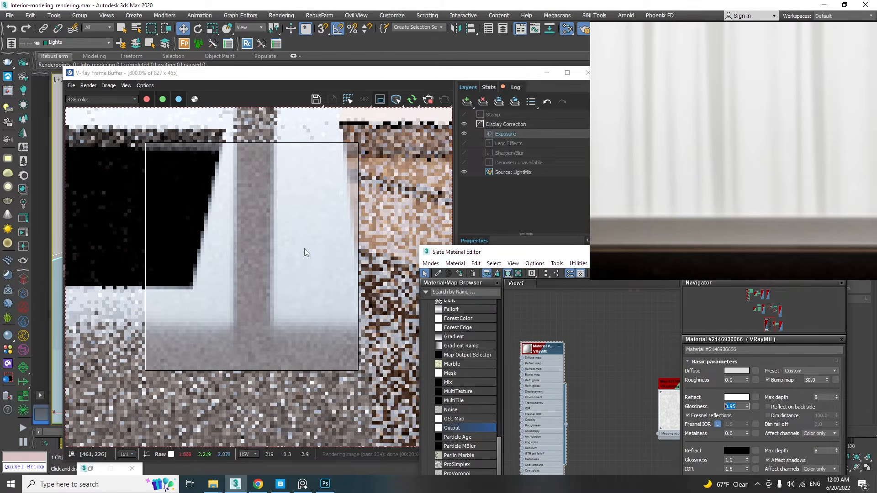
left_click(173, 375)
left_click_drag(172, 374, 116, 385)
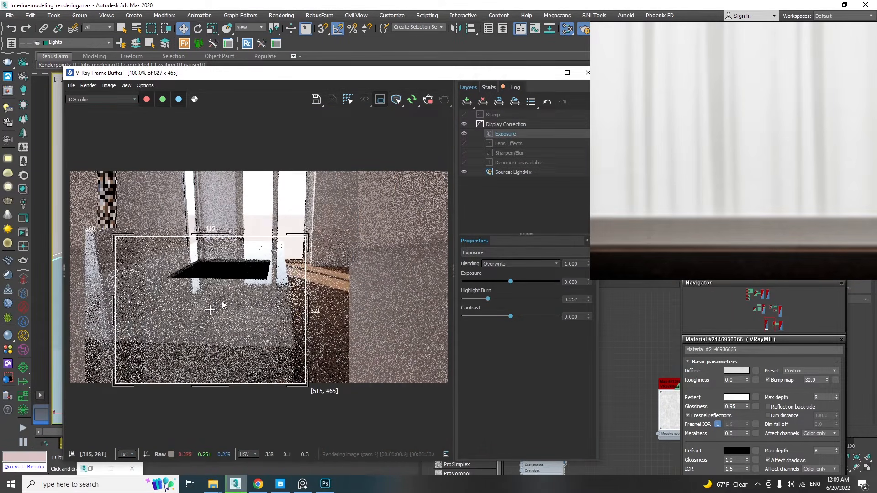
scroll(286, 350, "up", 2)
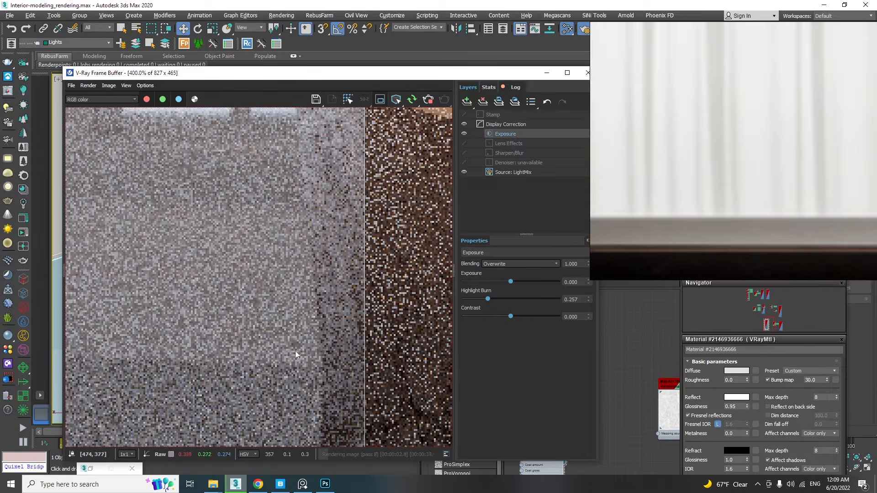
left_click_drag(355, 312, 92, 414)
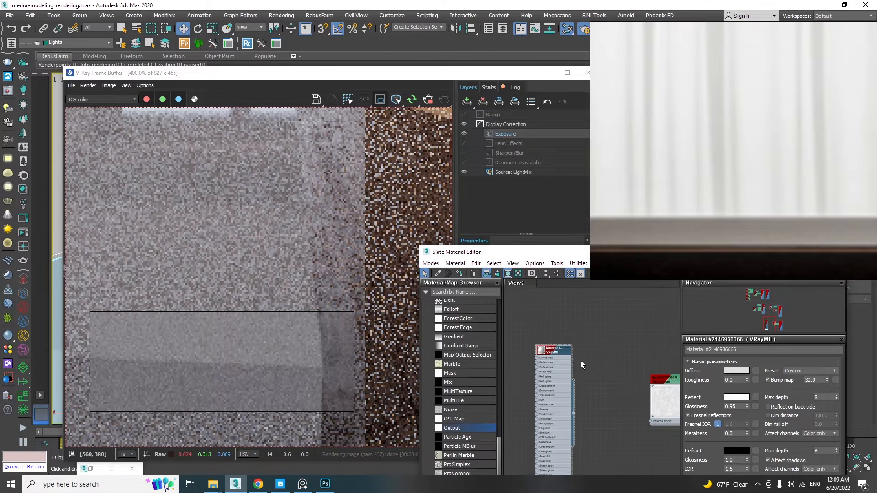
Connect a VRayEdgesTex map to the countertop material's bump input, open its parameters, and minimise the render window
middle_click_drag(580, 360, 623, 337)
scroll(594, 346, "up", 3)
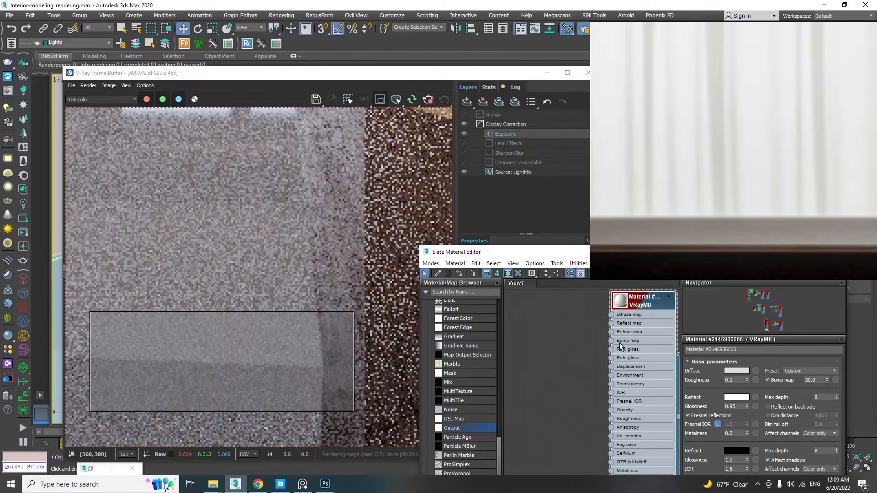
scroll(470, 401, "down", 10)
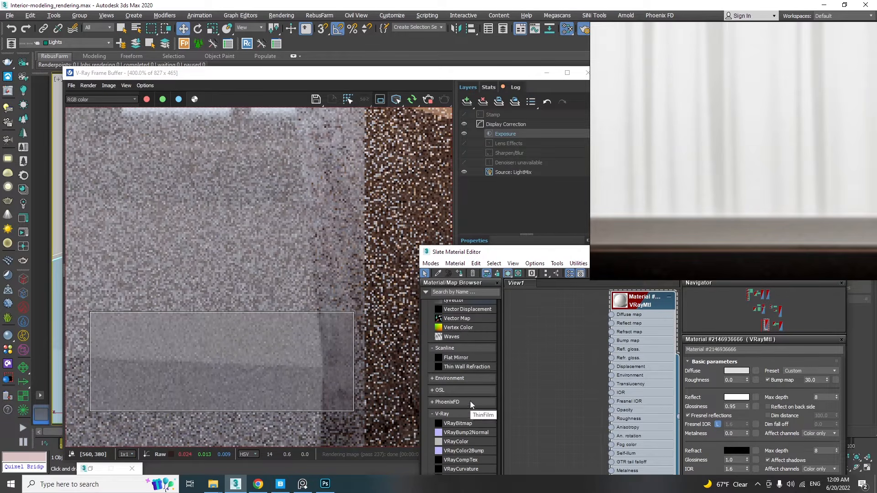
scroll(470, 401, "down", 4)
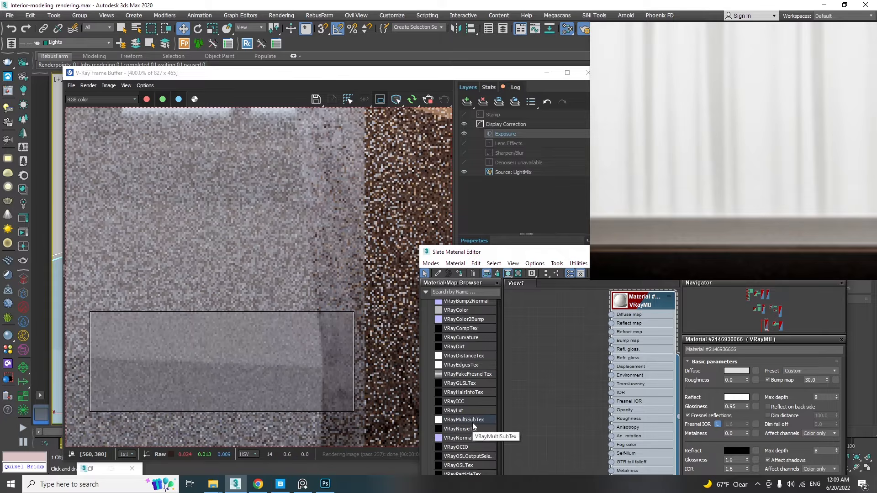
scroll(474, 427, "up", 1)
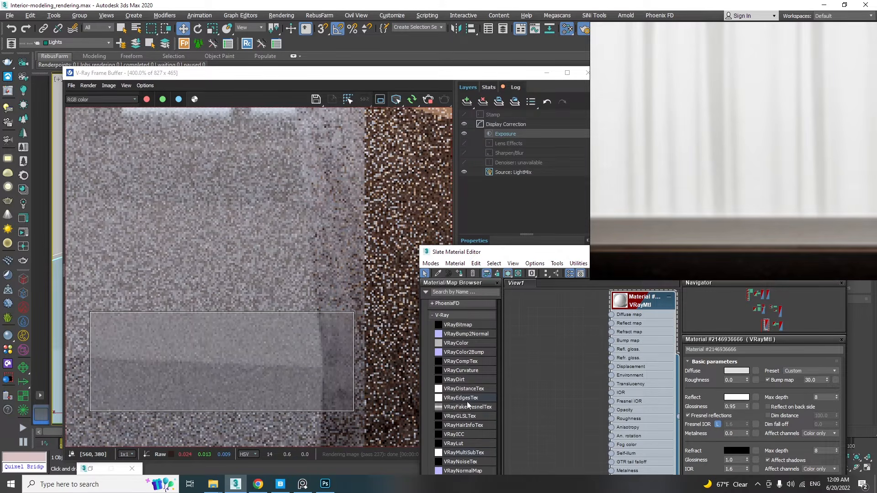
left_click_drag(478, 400, 612, 340)
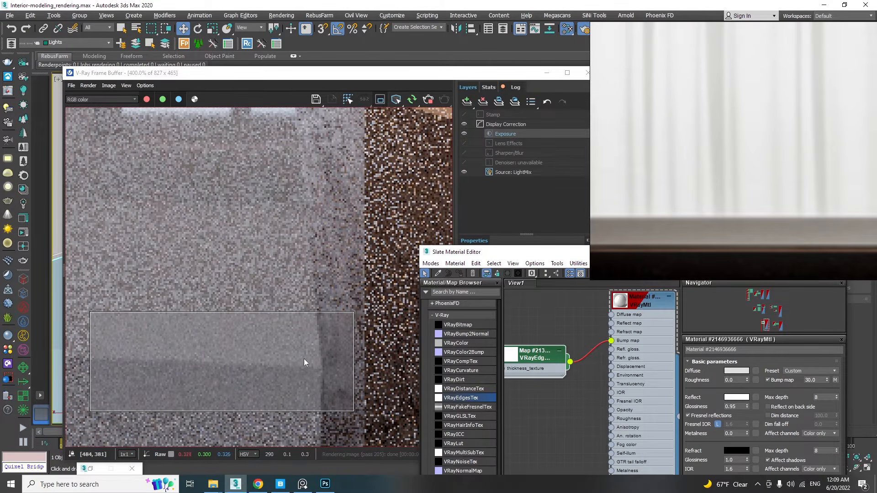
scroll(282, 364, "down", 1)
double_click(539, 355)
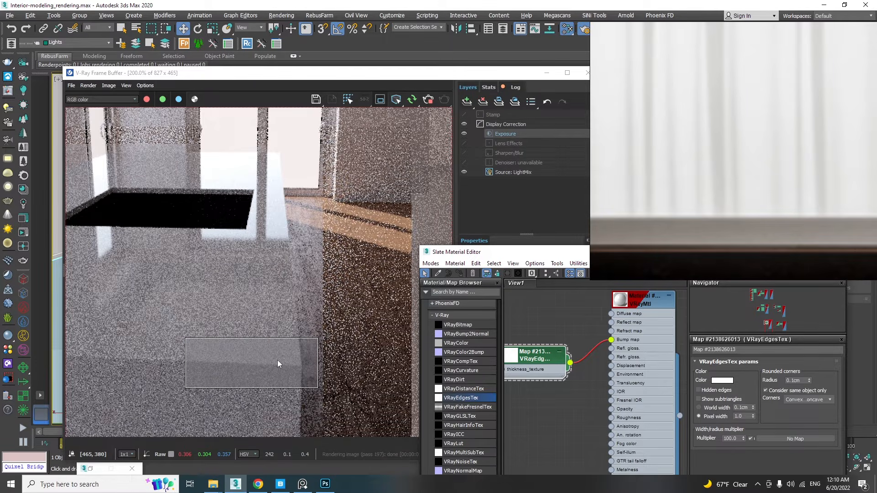
scroll(279, 365, "down", 1)
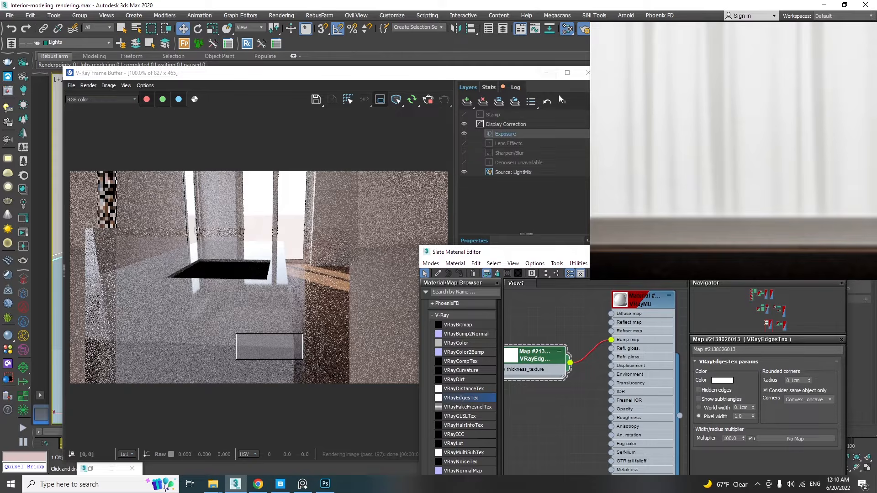
left_click(546, 73)
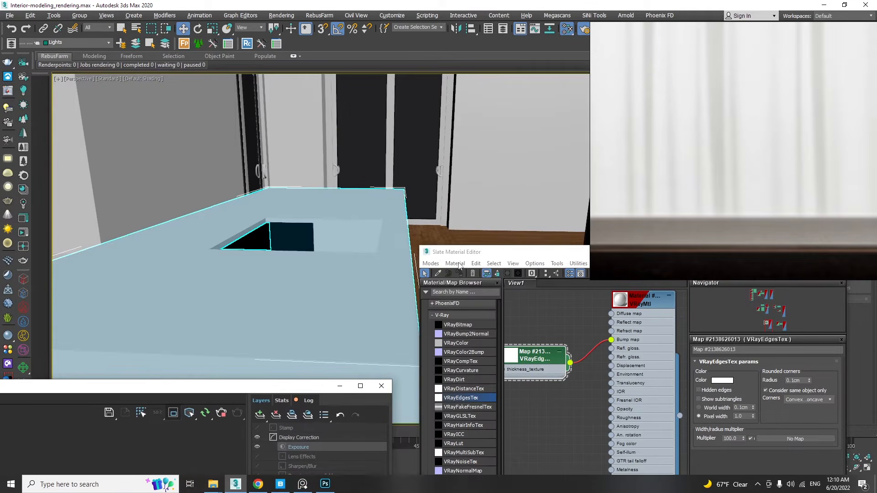
left_click(457, 263)
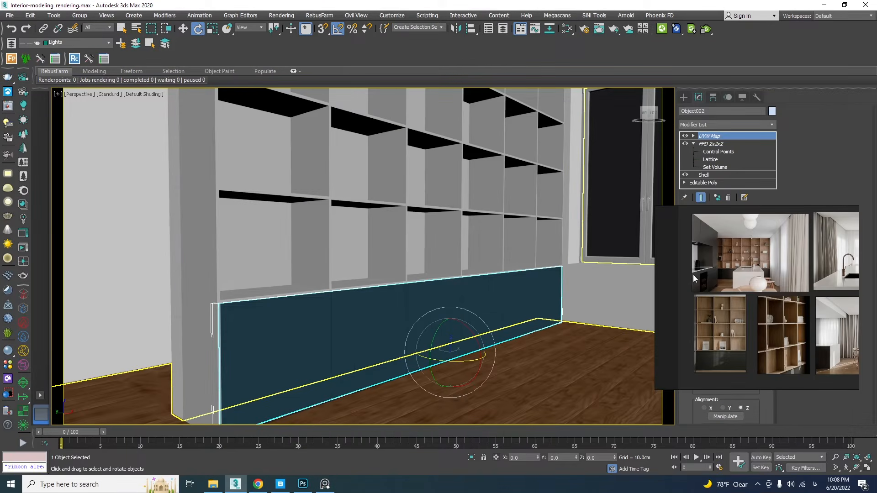
Enlarge the wooden shelving reference photos, then select the bookshelf and isolate it in the viewport
scroll(786, 351, "up", 3)
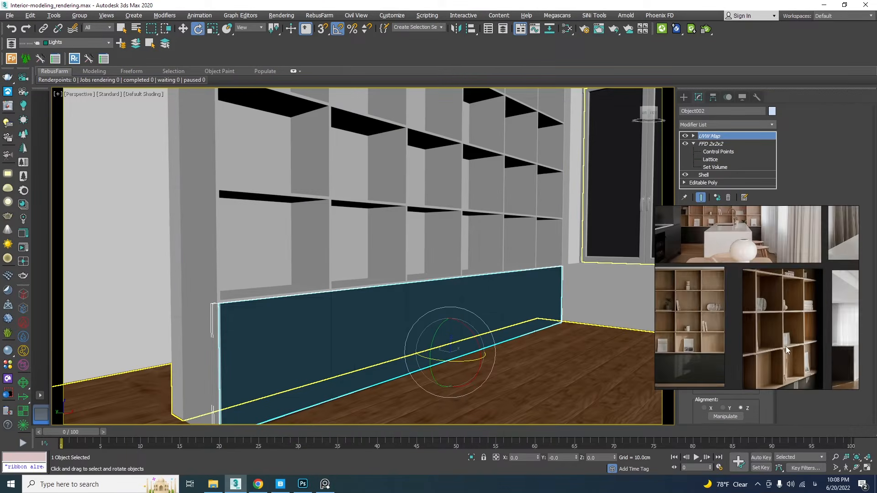
left_click(205, 281)
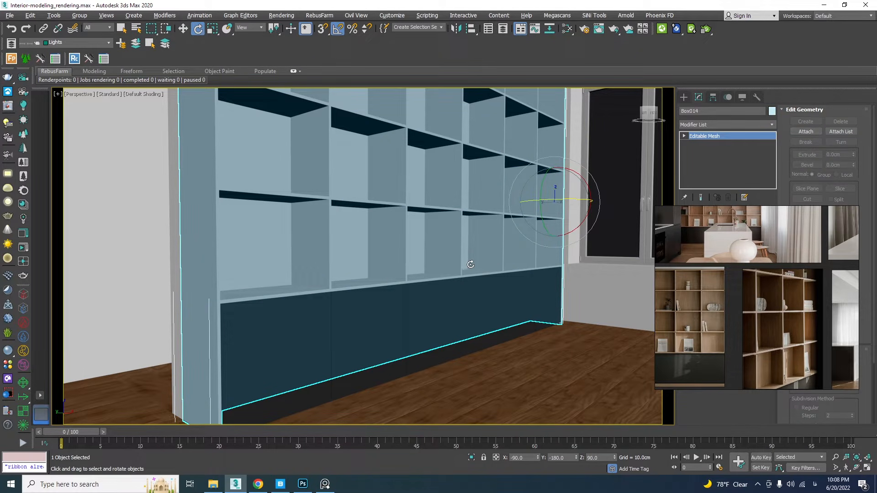
middle_click_drag(463, 235, 463, 254)
key("alt+q")
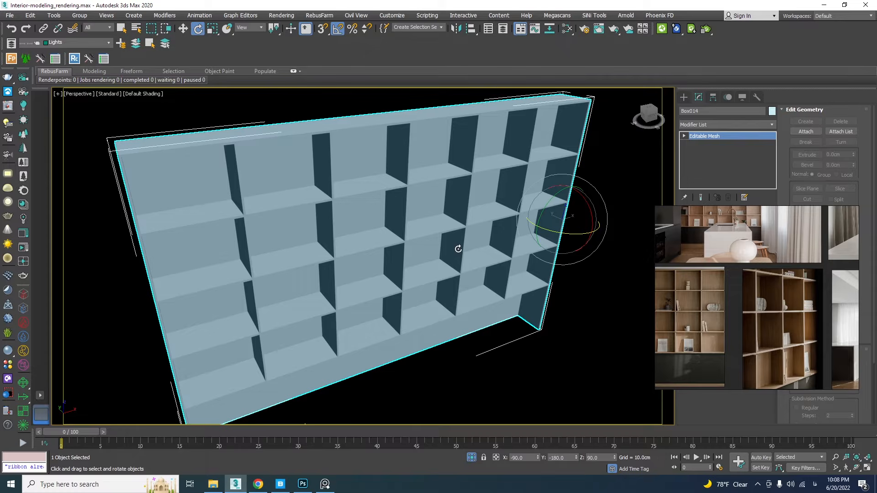
Create a new VRayMtl material for the bookshelf in the Slate Material Editor
left_click(563, 33)
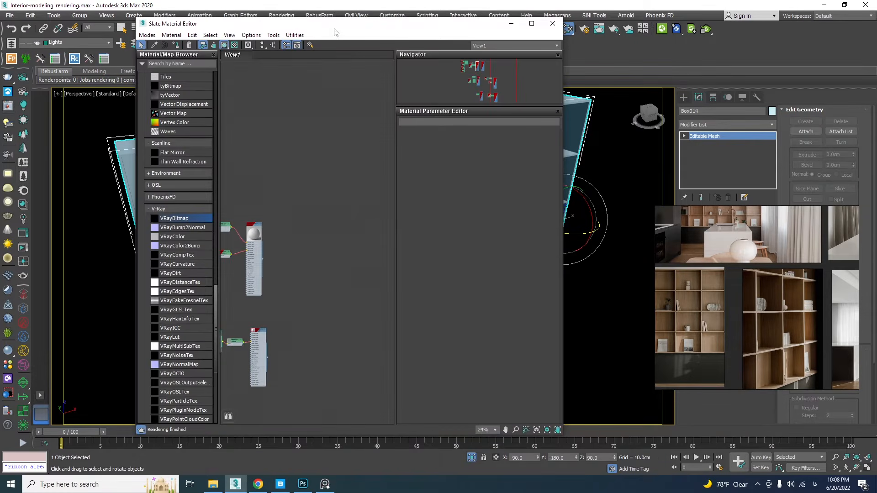
left_click_drag(335, 32, 408, 37)
right_click(405, 181)
mouse_move(453, 185)
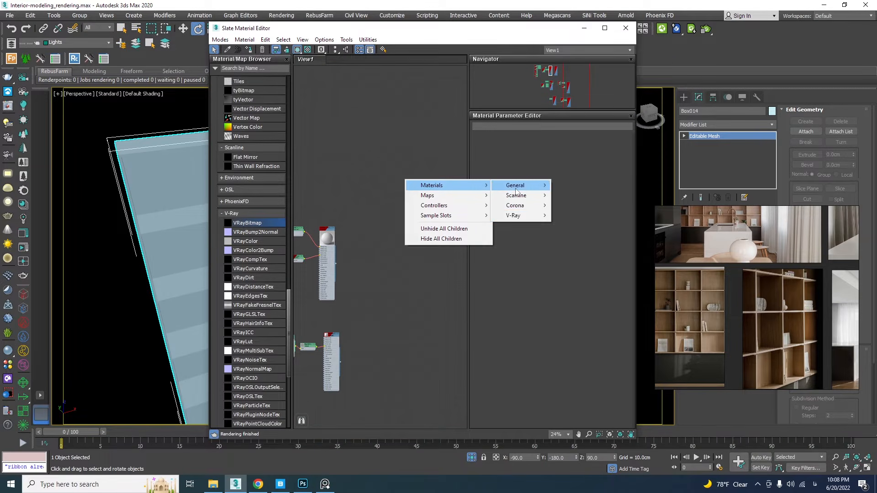
mouse_move(513, 215)
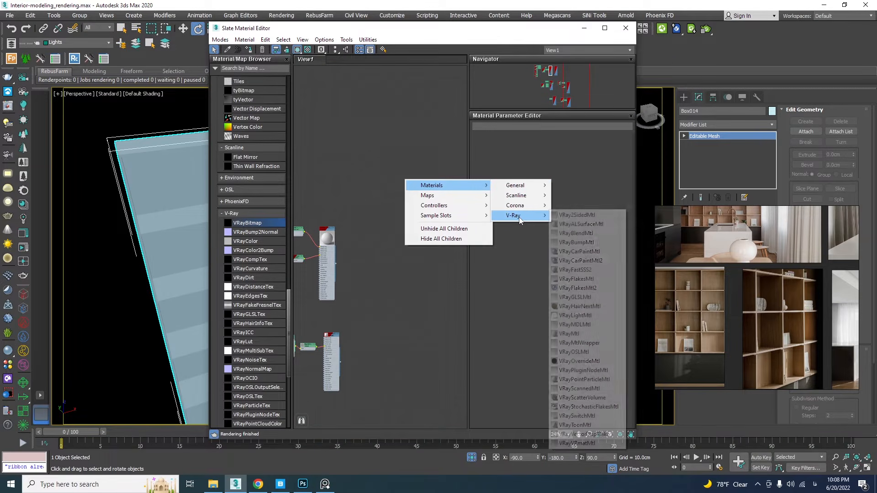
left_click(576, 334)
scroll(415, 196, "up", 5)
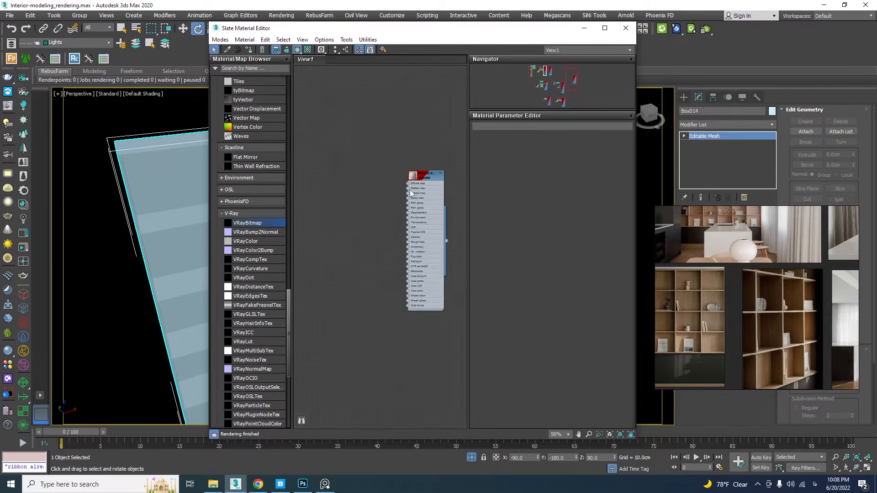
scroll(361, 212, "up", 2)
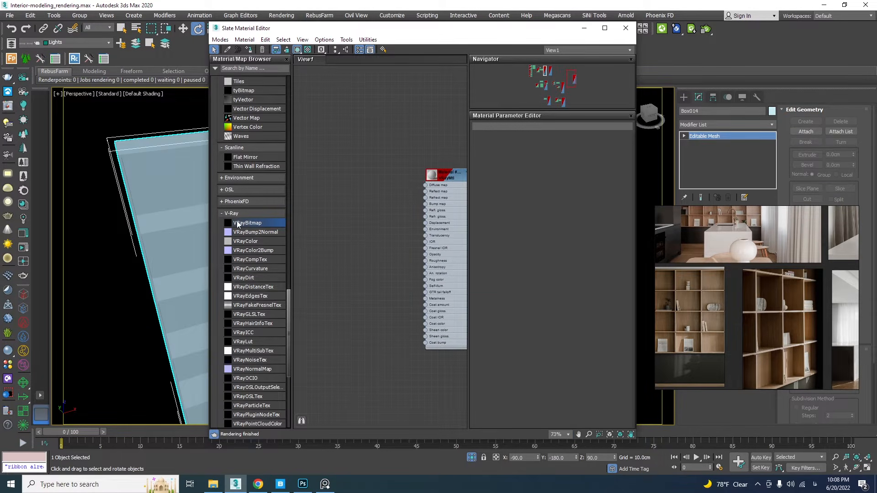
Connect a VRayBitmap map to the new material's diffuse input and load Wood_interior2.jpg from the Assets folder into it
left_click_drag(344, 169, 426, 185)
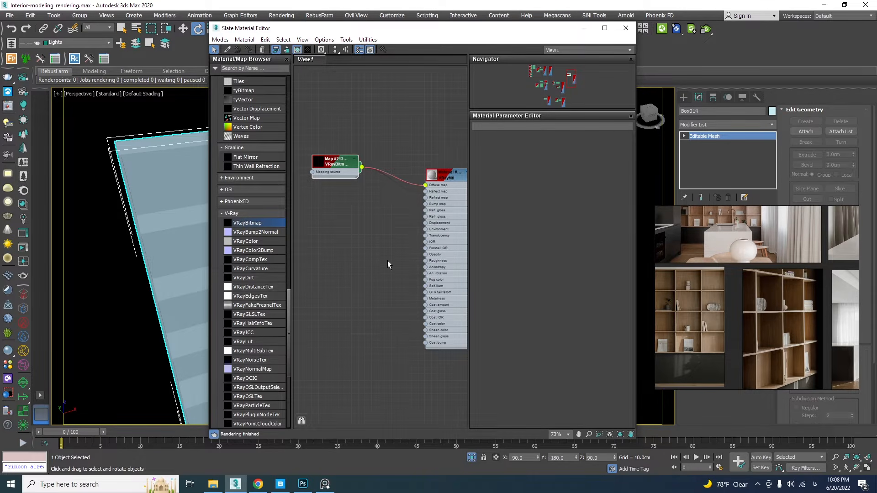
left_click_drag(342, 162, 356, 170)
double_click(355, 170)
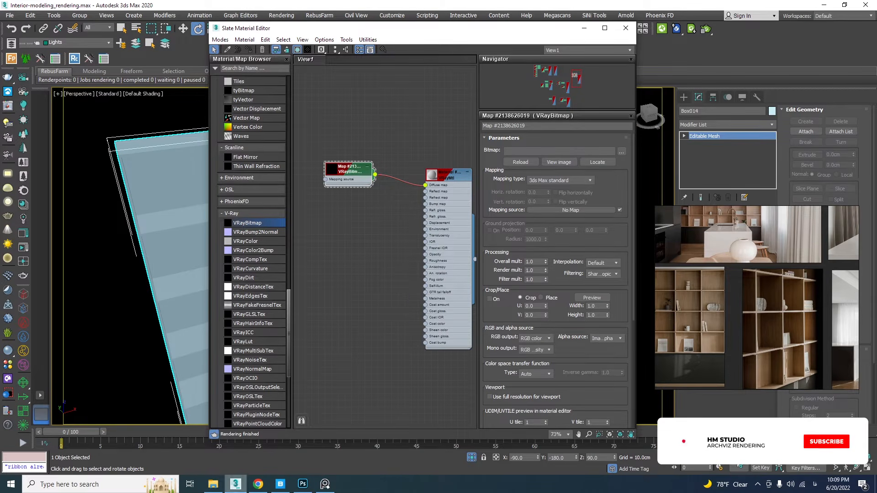
left_click(213, 485)
left_click_drag(157, 289, 555, 151)
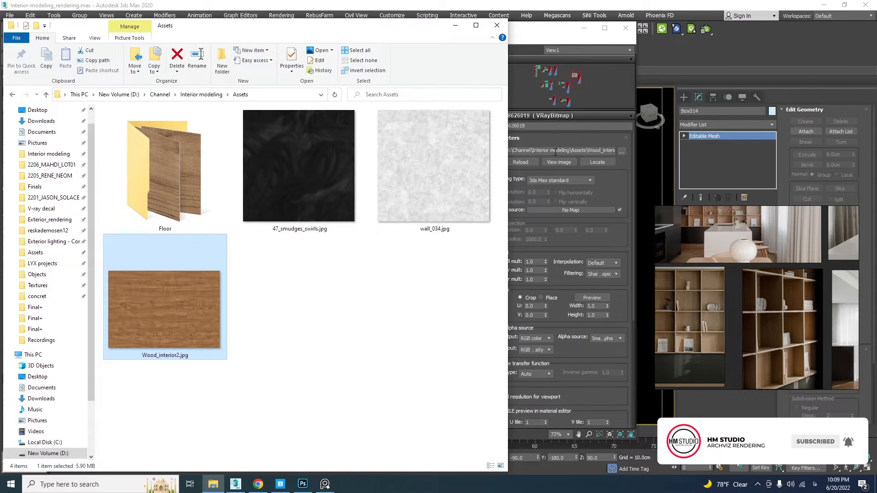
left_click(455, 25)
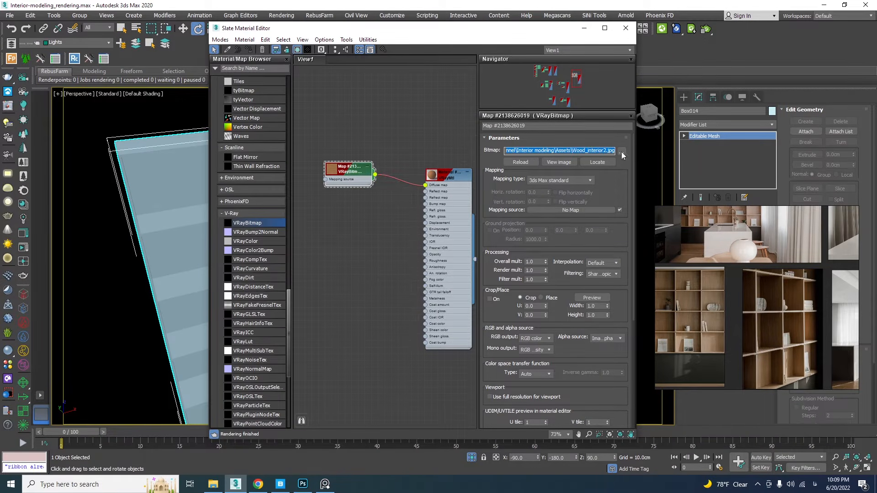
Assign the wood material to the isolated bookshelf and enter the wood bitmap's real-world texture size
middle_click_drag(414, 202, 428, 200)
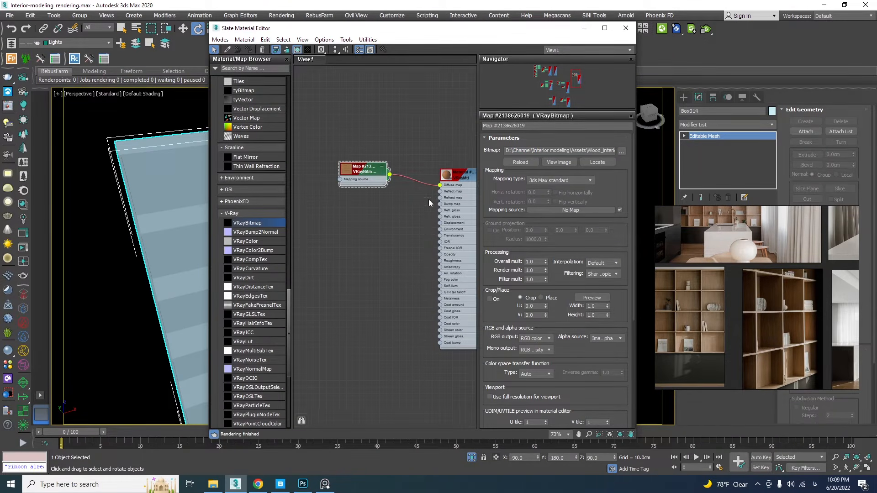
left_click(249, 51)
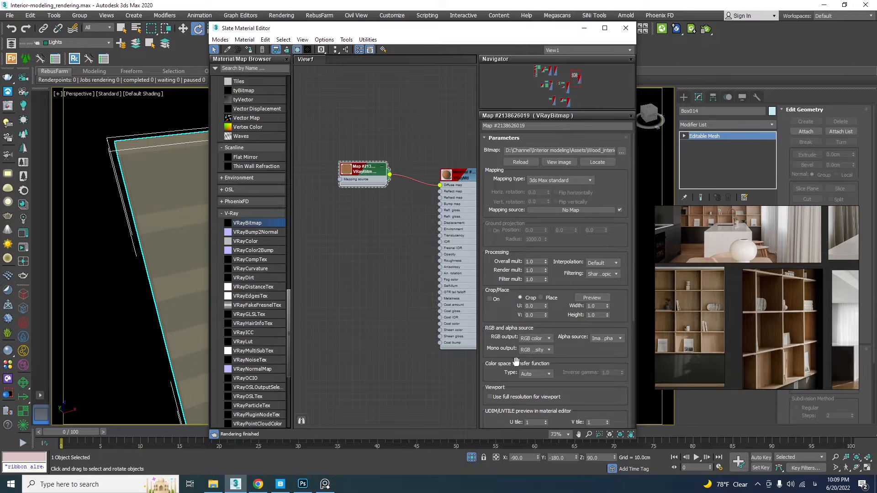
scroll(516, 361, "down", 5)
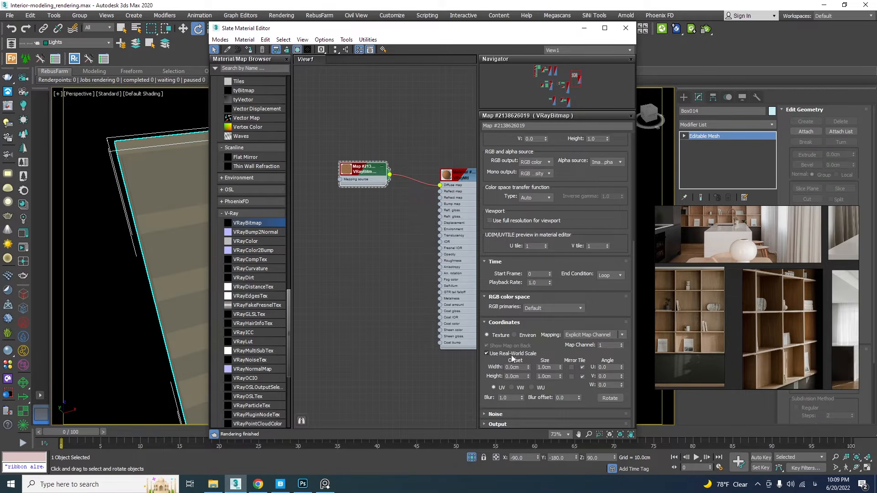
left_click(543, 368)
key("Tab")
type("12")
Add a UVW Map modifier to the bookshelf
left_click(583, 29)
left_click(739, 125)
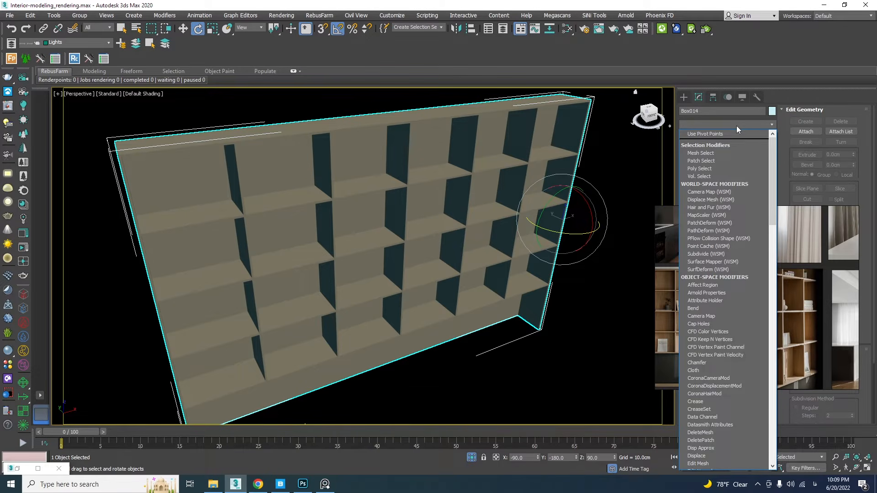
left_click_drag(772, 145, 763, 404)
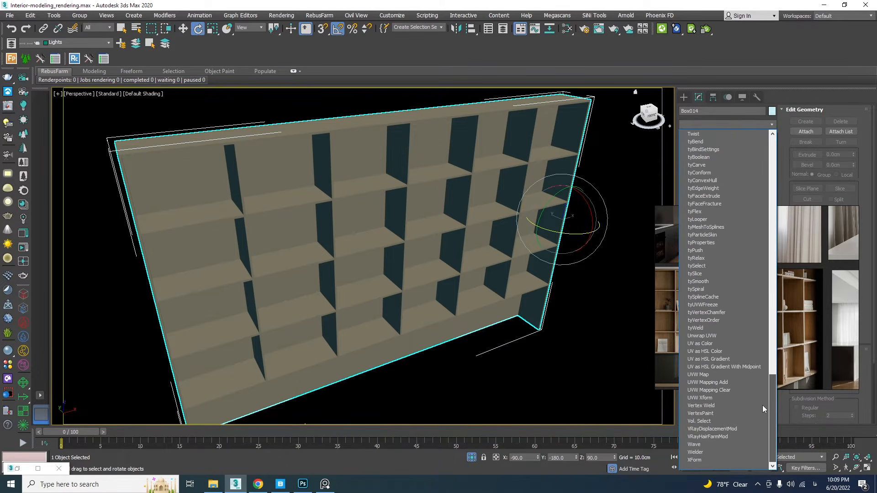
left_click(735, 375)
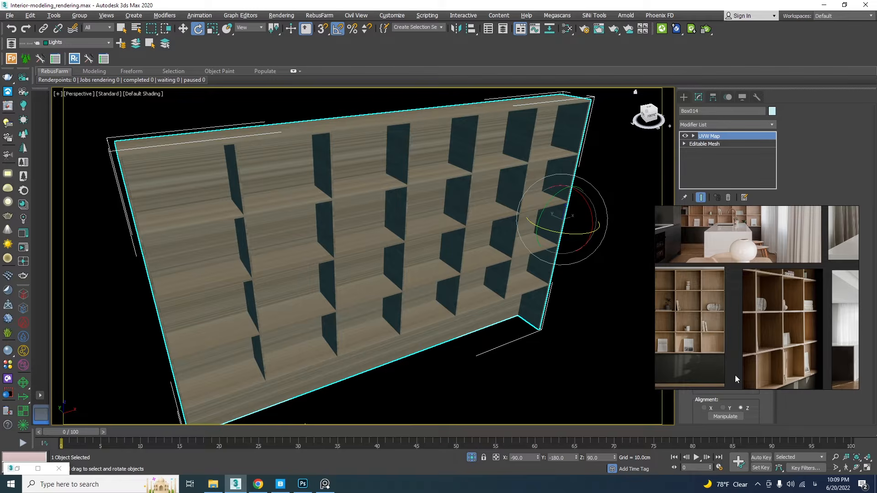
key("alt+shift")
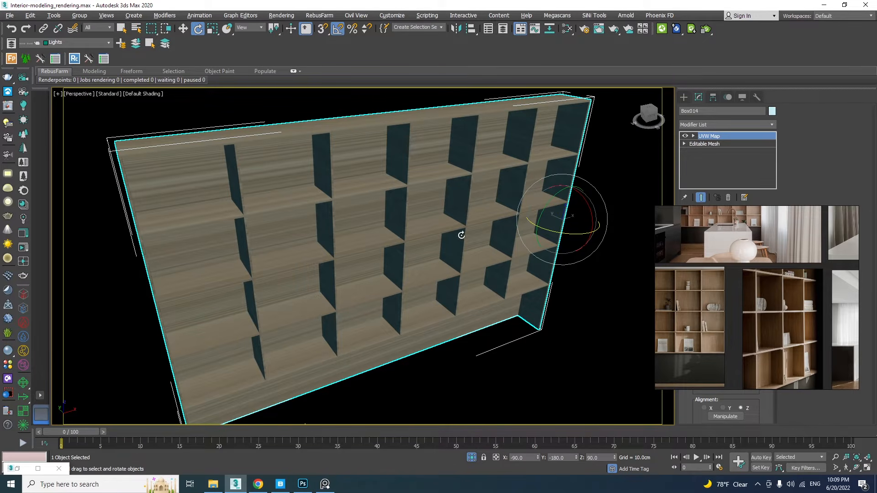
Switch the bookshelf's UVW Map projection to Box mapping
right_click_drag(765, 293, 770, 213)
right_click_drag(679, 201, 839, 262)
left_click(717, 273)
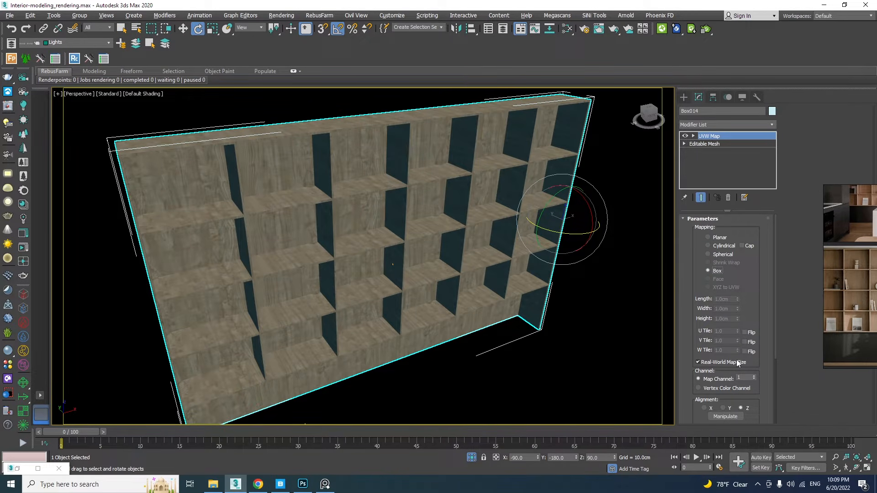
Rotate the UVW Map gizmo 90° about Z to turn the wood grain on the bookshelf's back and shelves
middle_click_drag(327, 205, 345, 203, "alt")
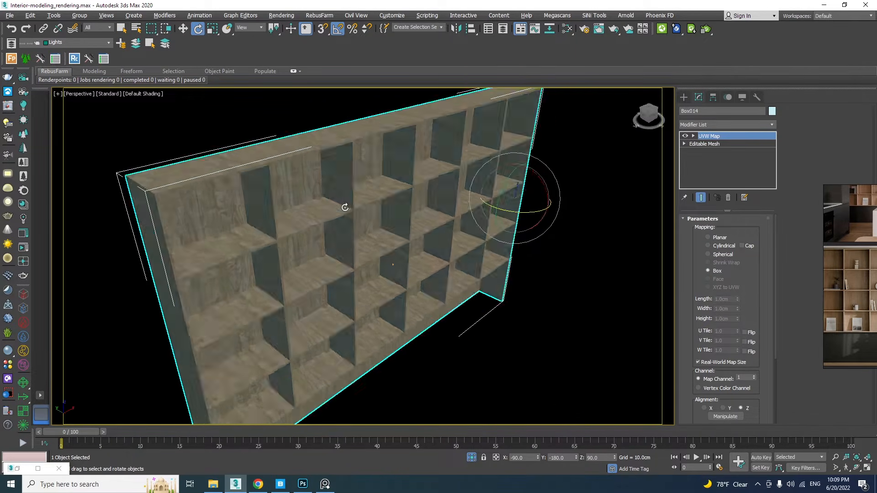
scroll(358, 204, "up", 5)
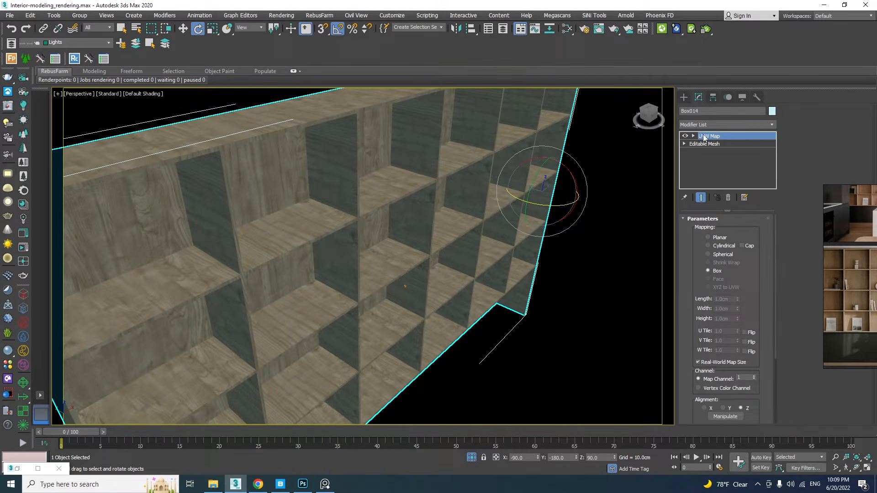
left_click(694, 136)
left_click(710, 144)
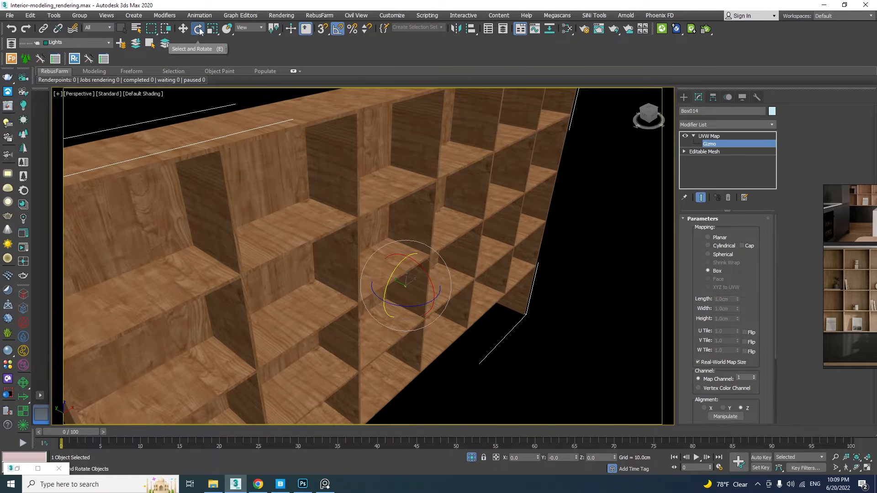
left_click_drag(401, 313, 443, 288)
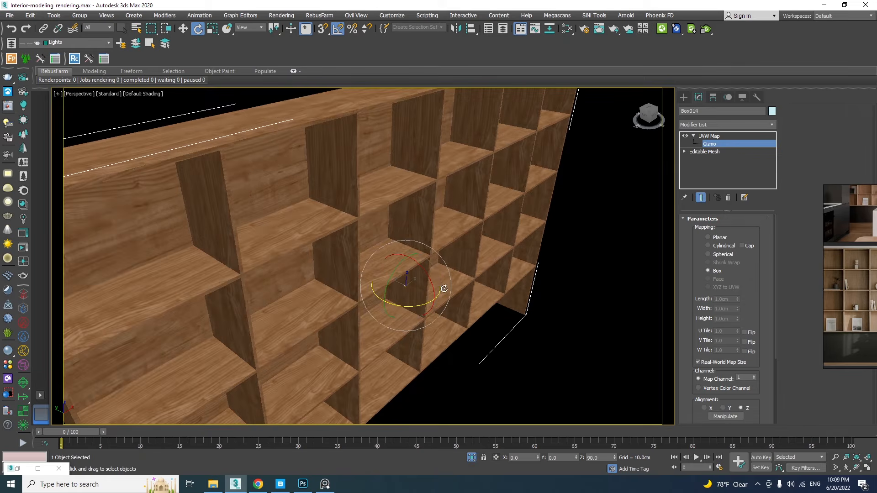
mouse_move(443, 297)
middle_mouse_down("alt")
mouse_move(459, 293)
mouse_move(472, 270)
mouse_move(467, 282)
mouse_move(442, 288)
middle_mouse_up("alt")
scroll(412, 240, "up", 4)
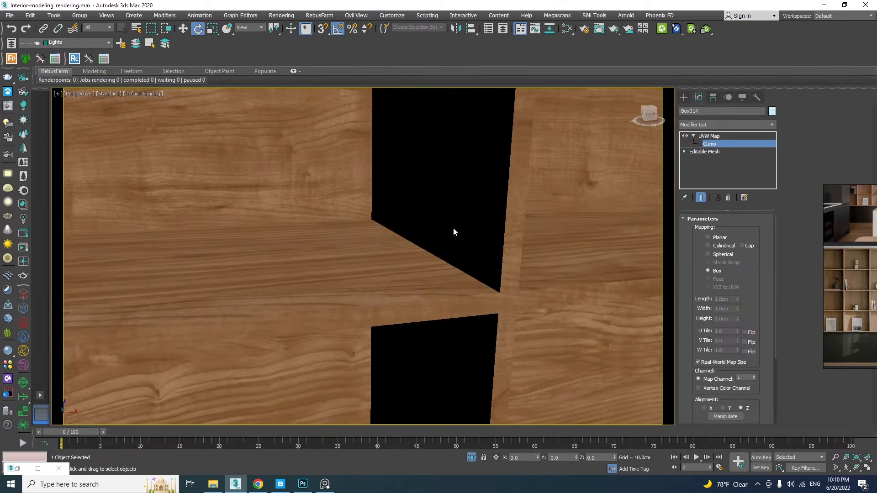
scroll(454, 228, "down", 8)
scroll(474, 229, "up", 6)
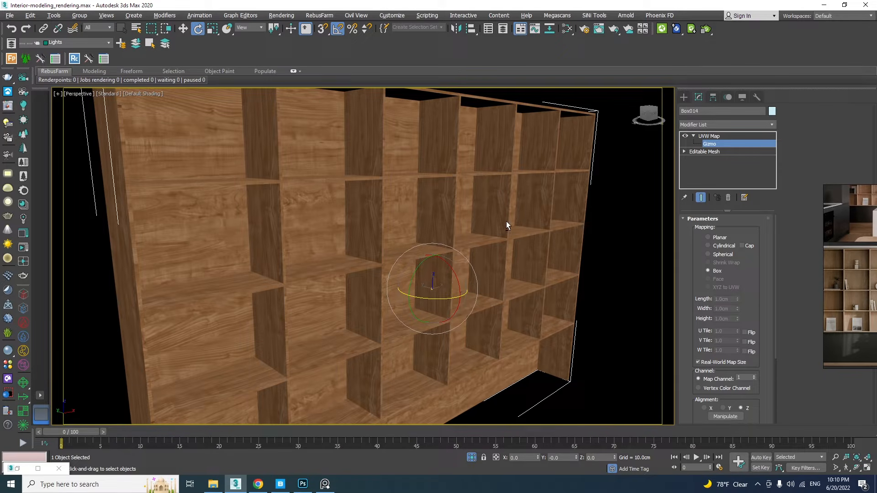
scroll(493, 221, "down", 5)
scroll(514, 238, "up", 8)
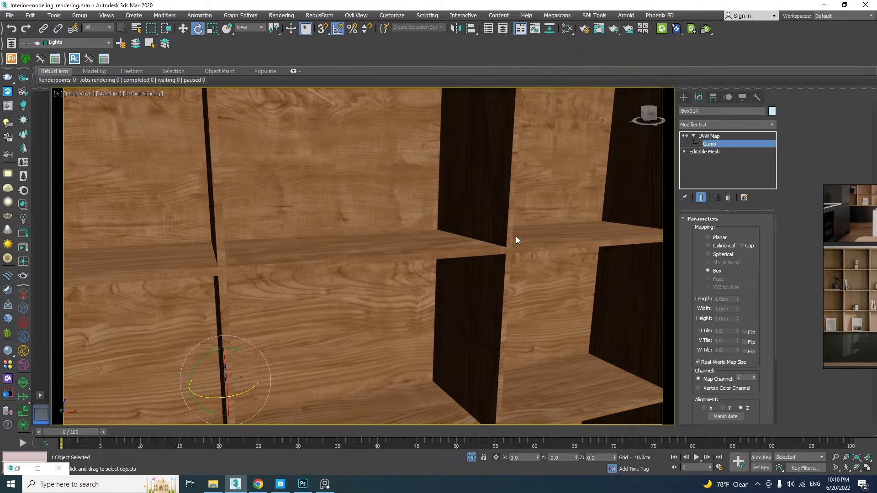
Convert the bookshelf to an Editable Mesh to collapse its box mapping
key("Escape")
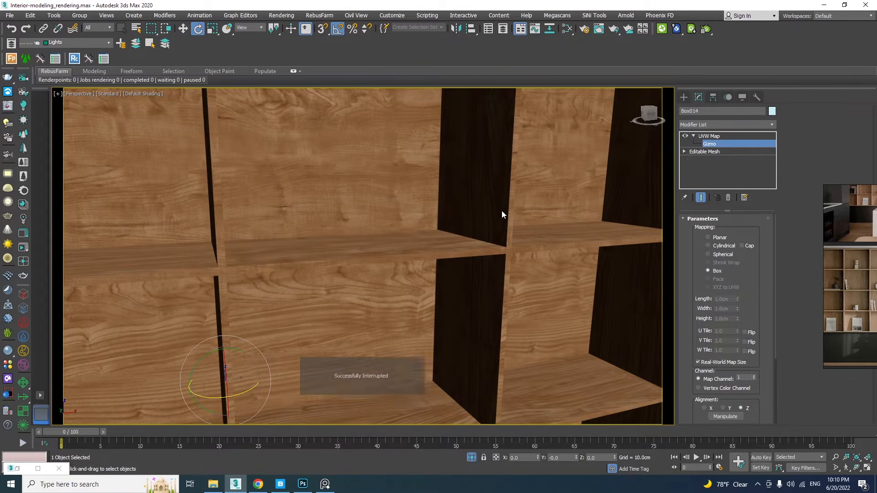
scroll(502, 210, "down", 6)
right_click(522, 139)
mouse_move(607, 240)
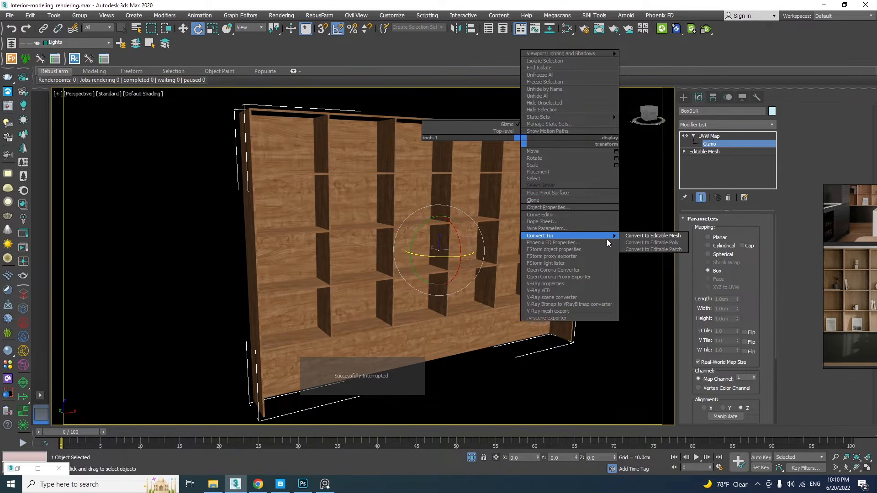
left_click(635, 236)
Select all the bookshelf's vertical panels at Element level, with selected faces shaded and the other elements excluded
left_click(745, 233)
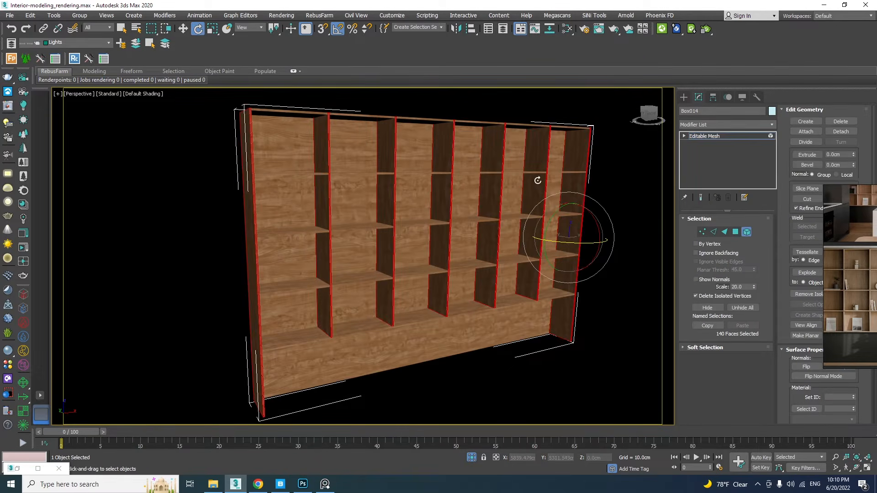
middle_click_drag(539, 180, 567, 185, "alt")
left_click_drag(644, 197, 220, 196)
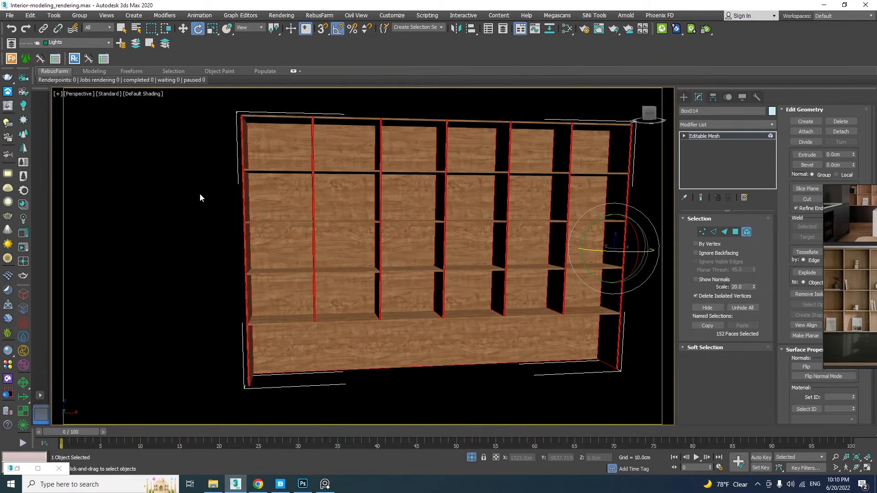
key("F2")
mouse_move(393, 221)
middle_mouse_down("alt")
mouse_move(508, 224)
mouse_move(526, 249)
mouse_move(512, 250)
middle_mouse_up("alt")
key("w")
left_click(526, 152, "alt")
Add a UVW Map modifier with Box mapping to the selected vertical panels
left_click(703, 126)
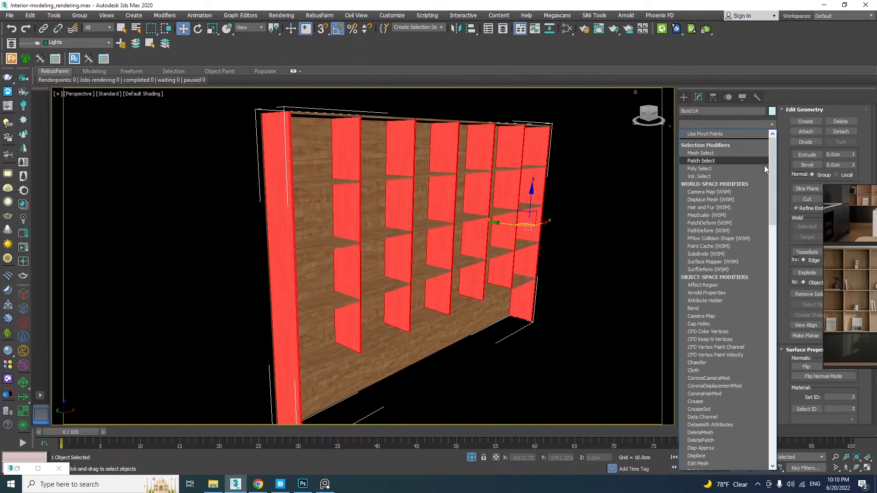
scroll(765, 297, "down", 10)
scroll(765, 297, "down", 10)
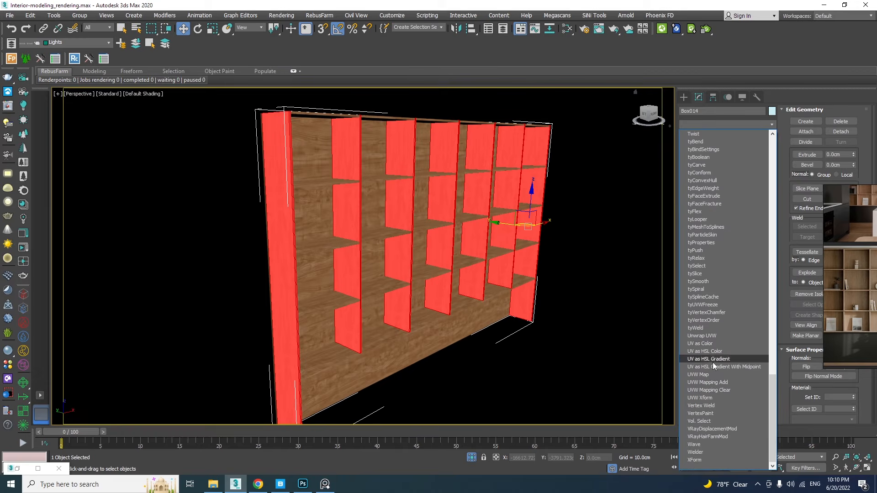
left_click(703, 375)
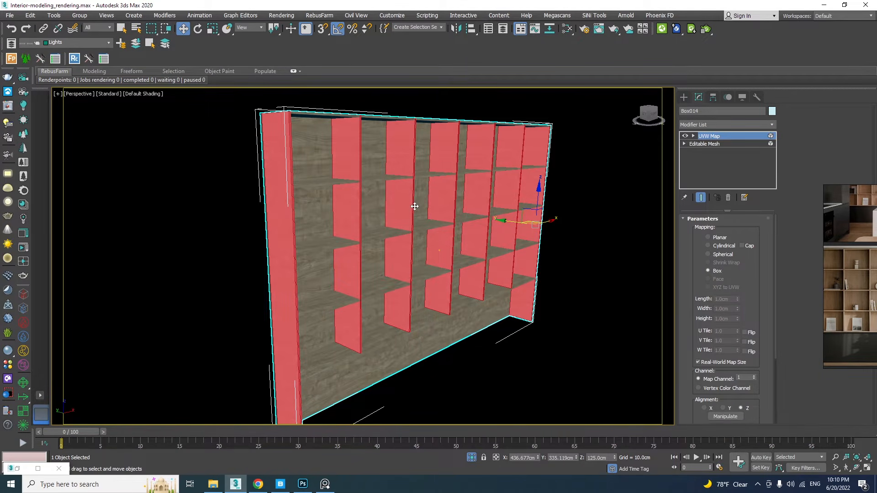
Rotate the vertical panels' UVW Map gizmo 90° about X to turn their wood grain
scroll(466, 201, "up", 5)
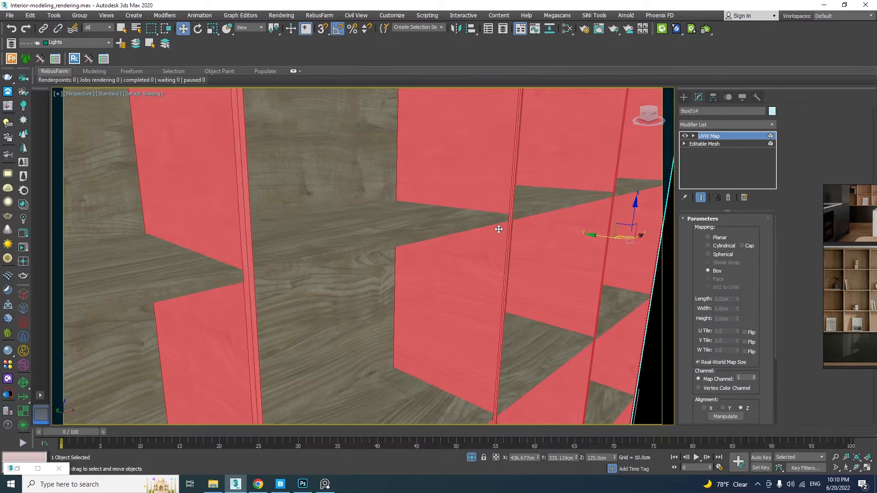
scroll(499, 229, "down", 3)
left_click(694, 136)
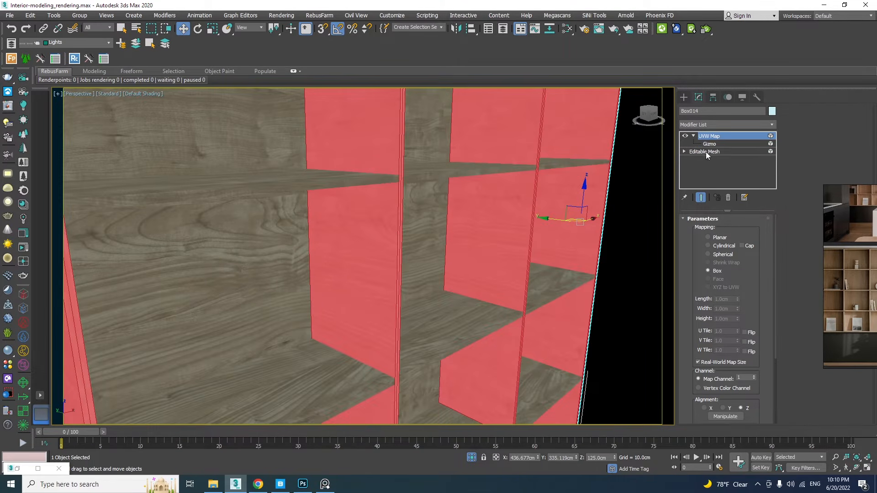
left_click(709, 144)
scroll(478, 240, "down", 4)
scroll(418, 235, "up", 4)
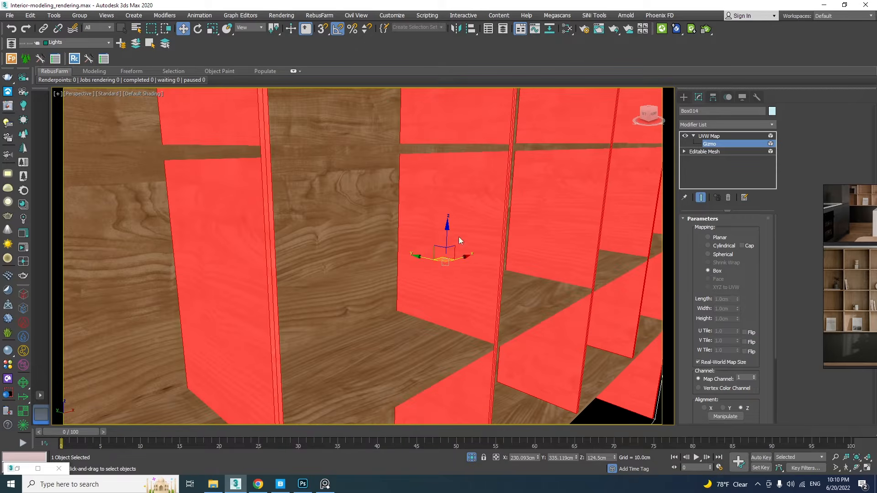
key("e")
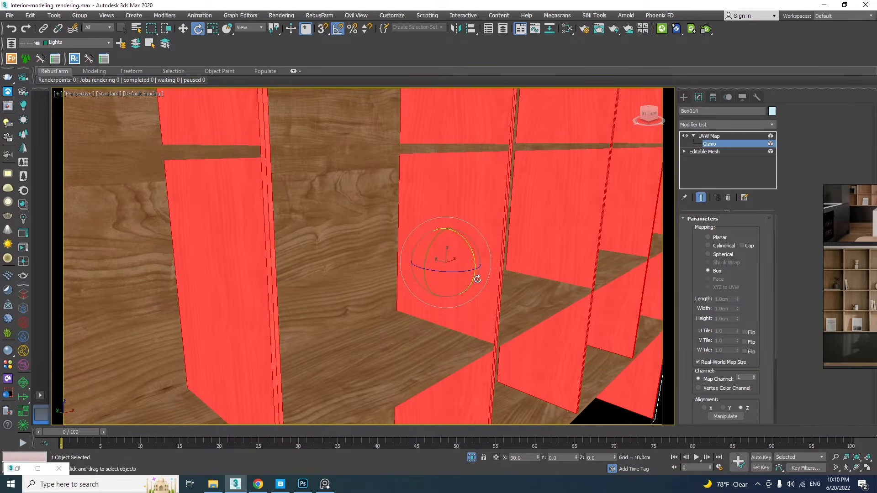
scroll(487, 297, "up", 6)
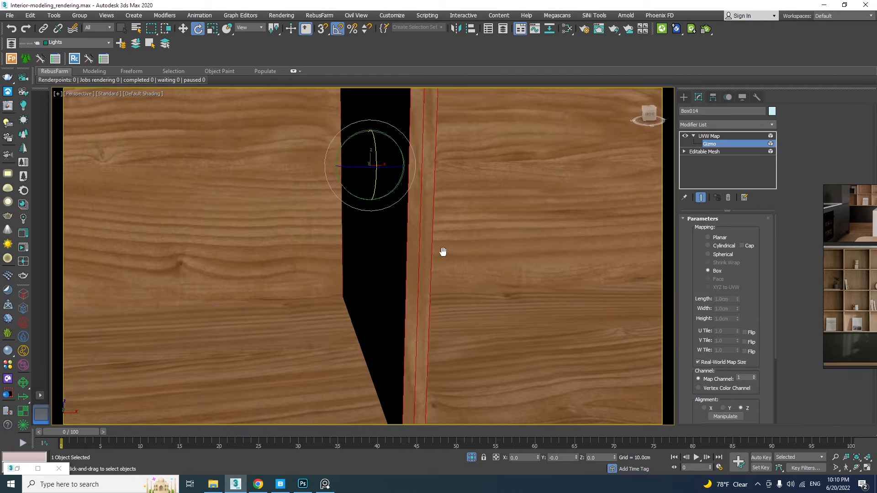
scroll(417, 269, "down", 5)
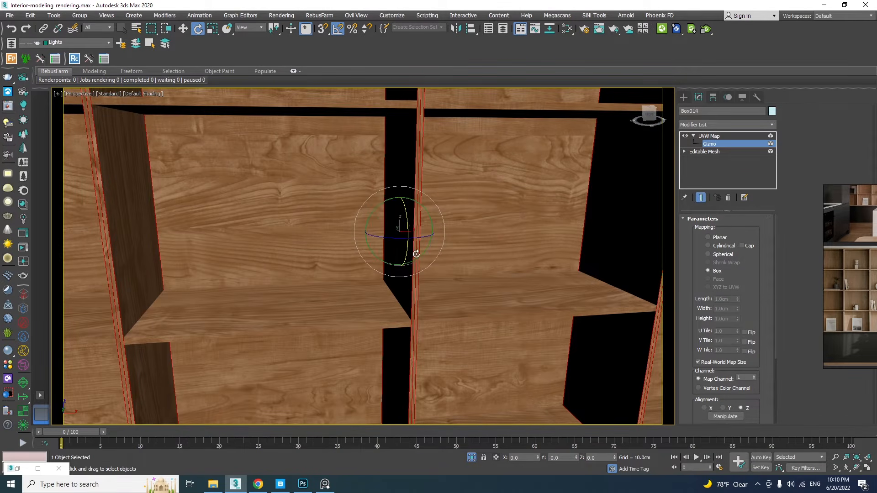
scroll(417, 254, "up", 3)
scroll(449, 251, "down", 2)
Convert the bookshelf to an Editable Mesh again and end its isolation to show the whole room
right_click(490, 165)
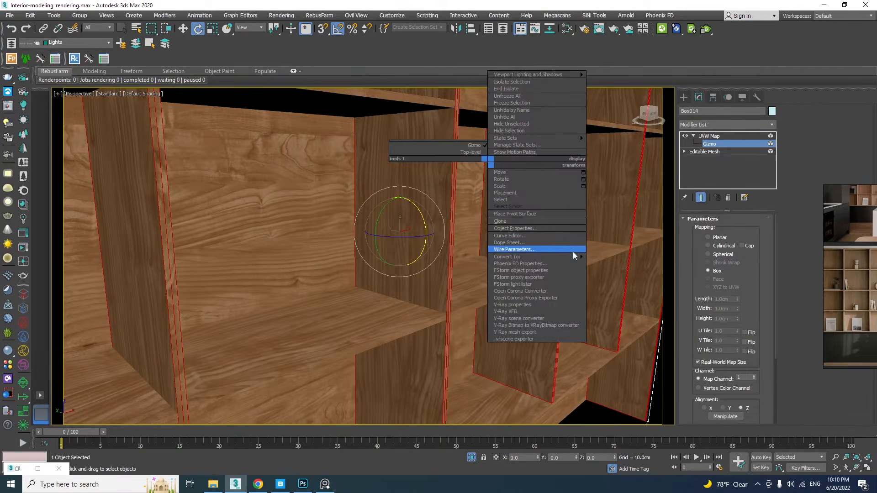
mouse_move(573, 255)
left_click(622, 259)
scroll(441, 231, "down", 3)
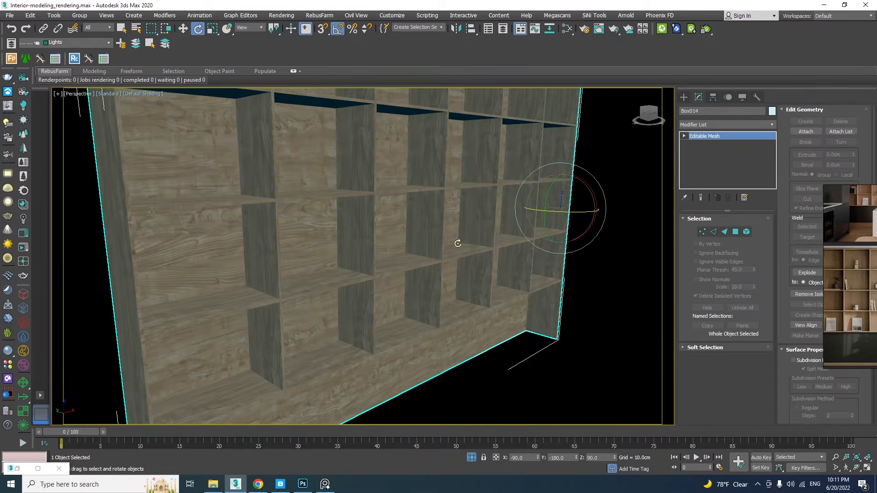
left_click(475, 459)
Run an interactive V-Ray render of the bookshelf beside the window, stop it and move the frame buffer aside
middle_click_drag(535, 234, 503, 290)
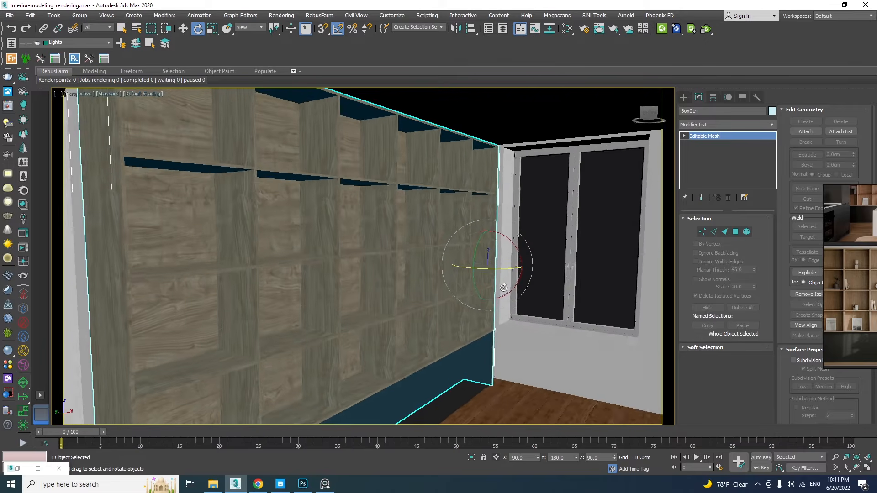
scroll(523, 294, "up", 3)
middle_click_drag(507, 249, 464, 235, "alt")
left_click(8, 106)
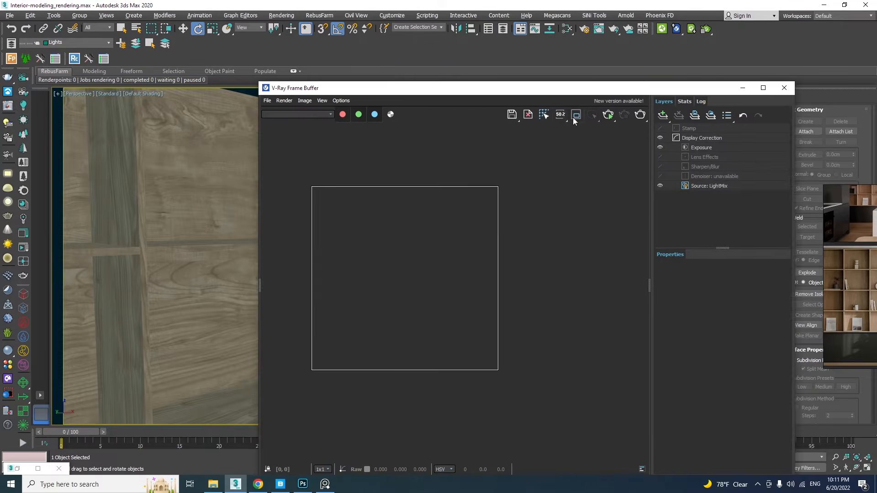
left_click(546, 113)
left_click_drag(549, 87, 522, 35)
left_click(583, 59)
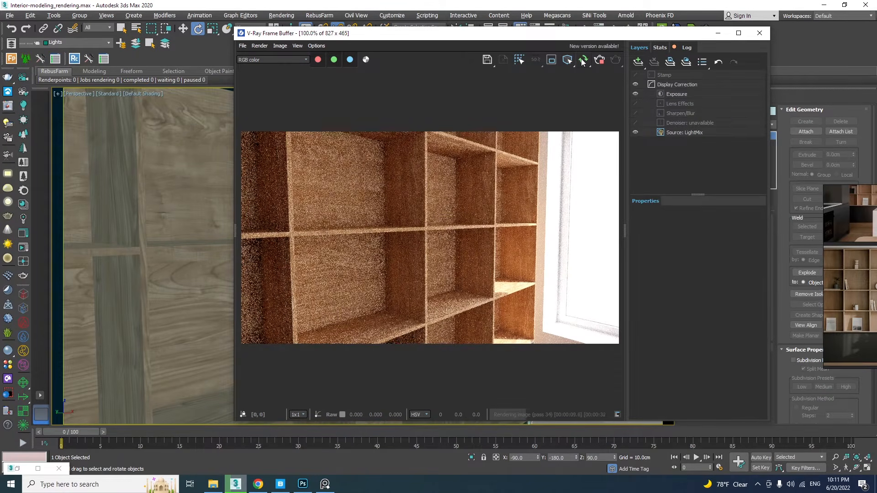
left_click(519, 60)
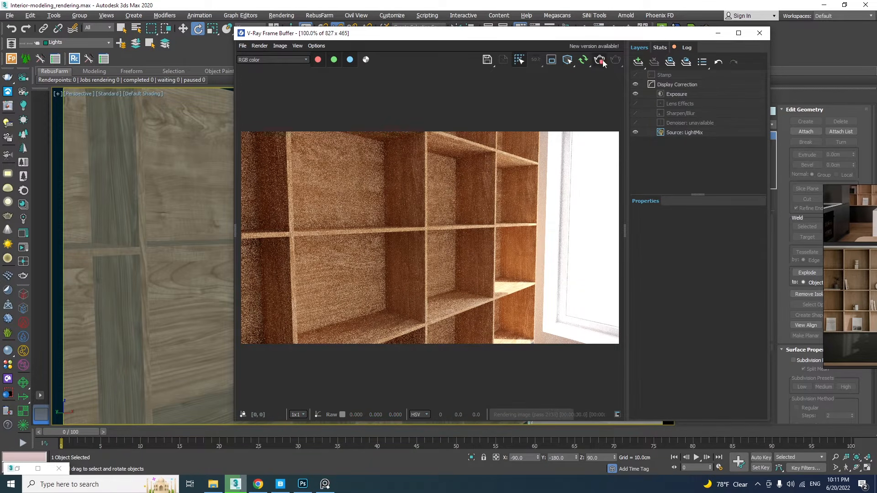
left_click_drag(624, 37, 335, 323)
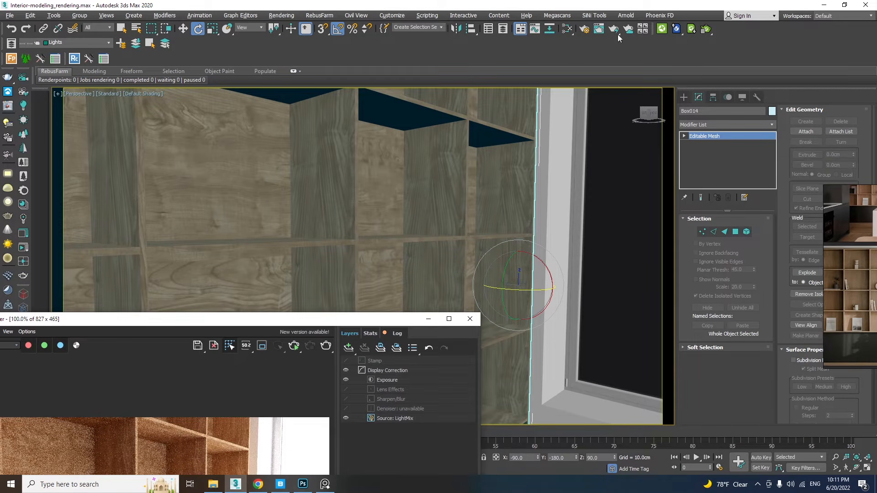
Add a VRayUVWRandomizer map in the Slate Material Editor and connect it to the wood bitmap's Mapping source
left_click(569, 28)
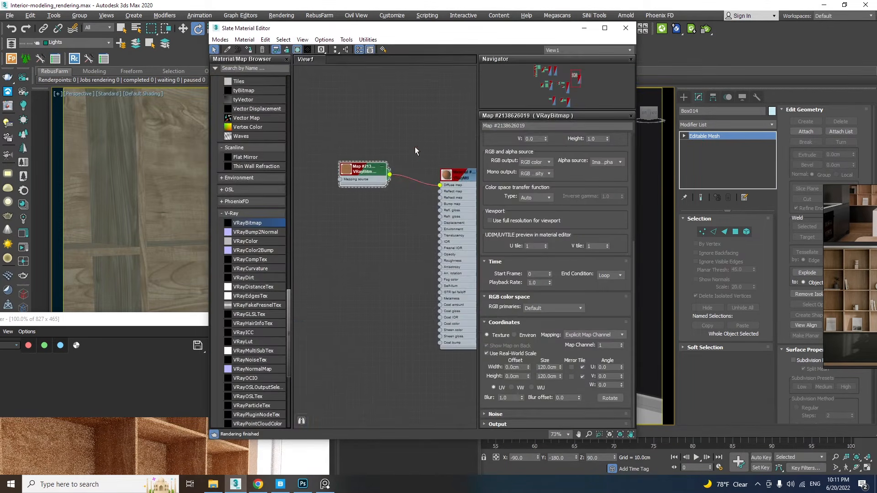
scroll(250, 372, "down", 5)
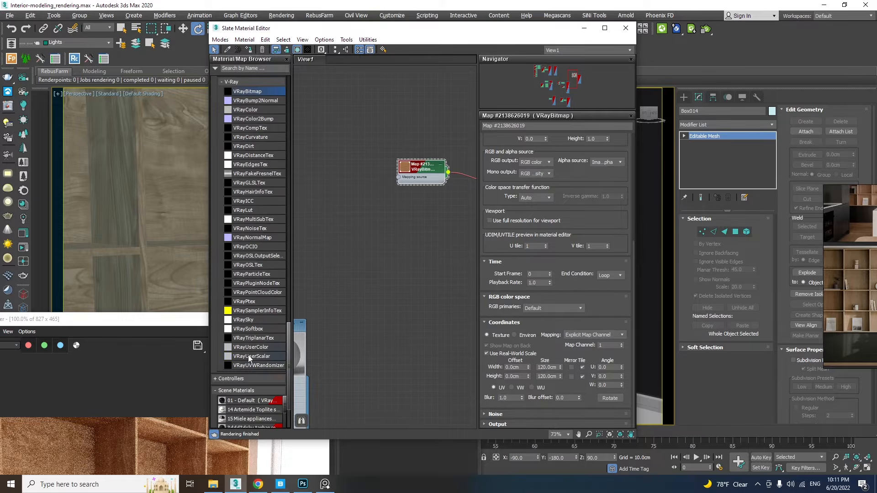
left_click(252, 367)
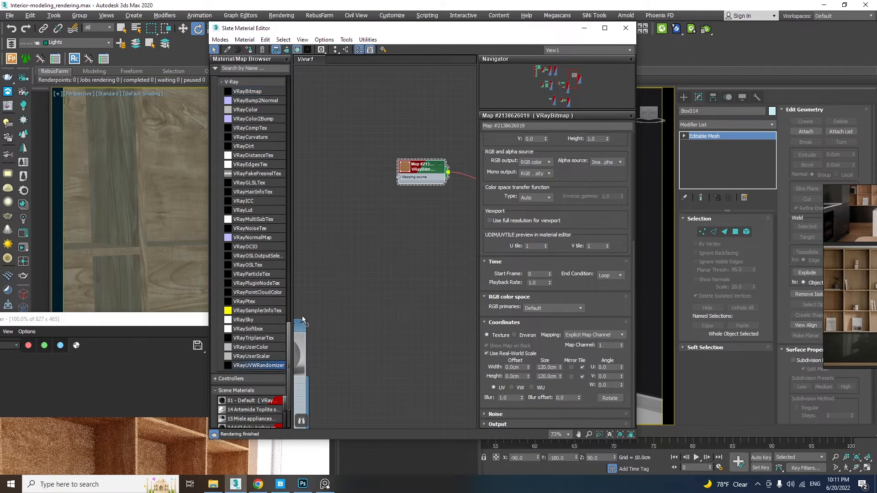
left_click_drag(351, 183, 334, 182)
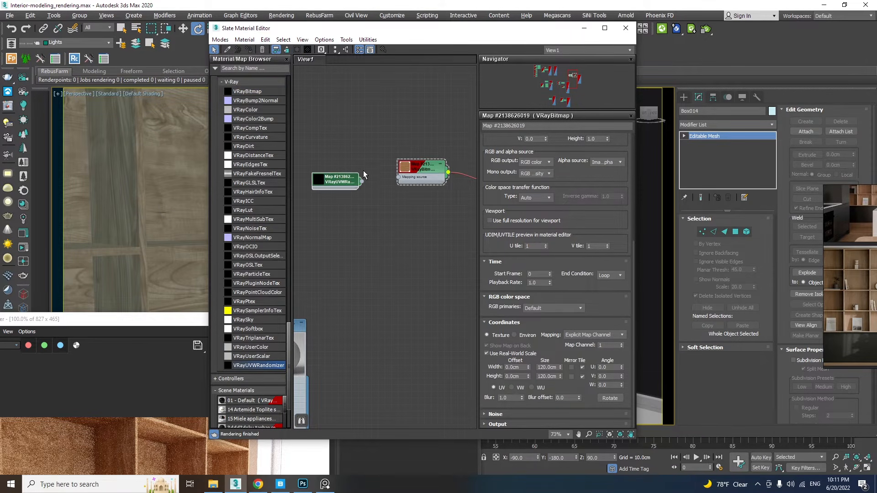
scroll(363, 173, "up", 1)
middle_click_drag(370, 182, 350, 188)
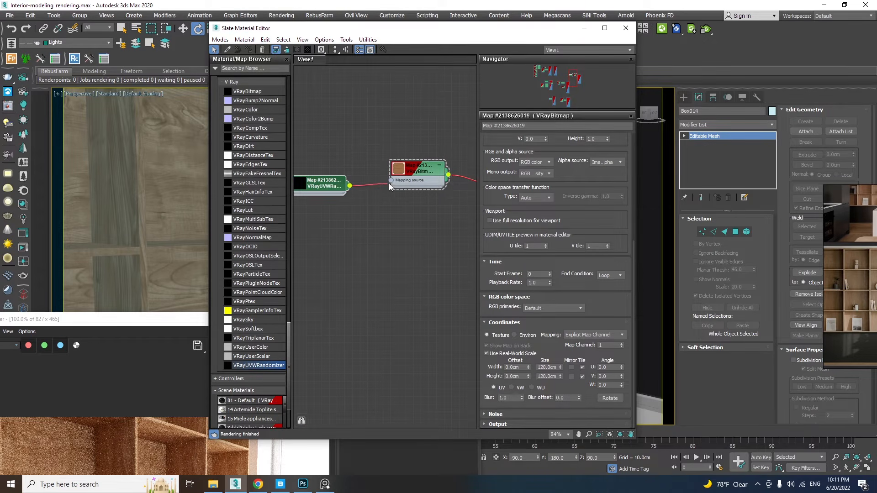
left_click_drag(392, 180, 392, 180)
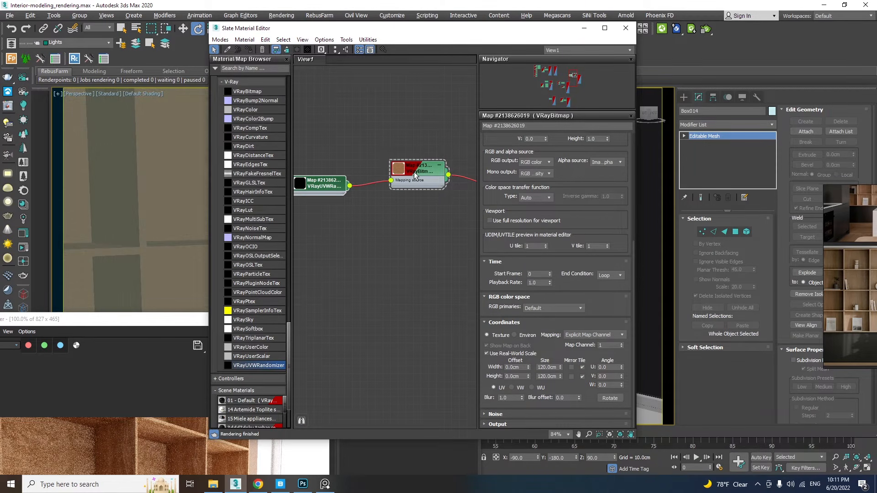
middle_click_drag(348, 204, 373, 205)
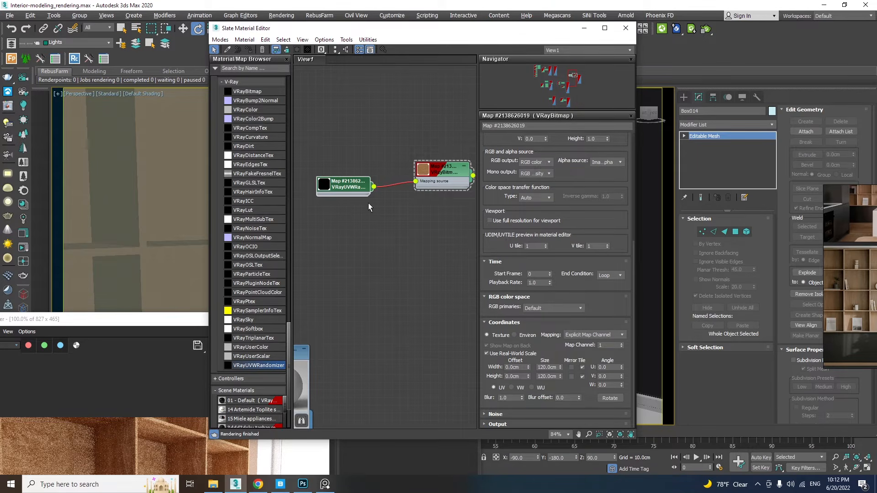
Set the VRayUVWRandomizer map's real-world width and height size to 120 cm
left_click(349, 187)
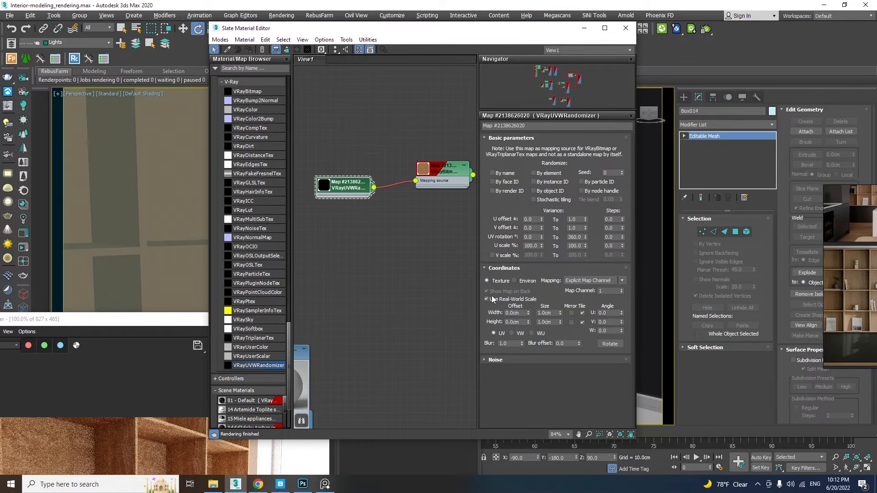
double_click(544, 314)
key("Tab")
type("120")
key("Return")
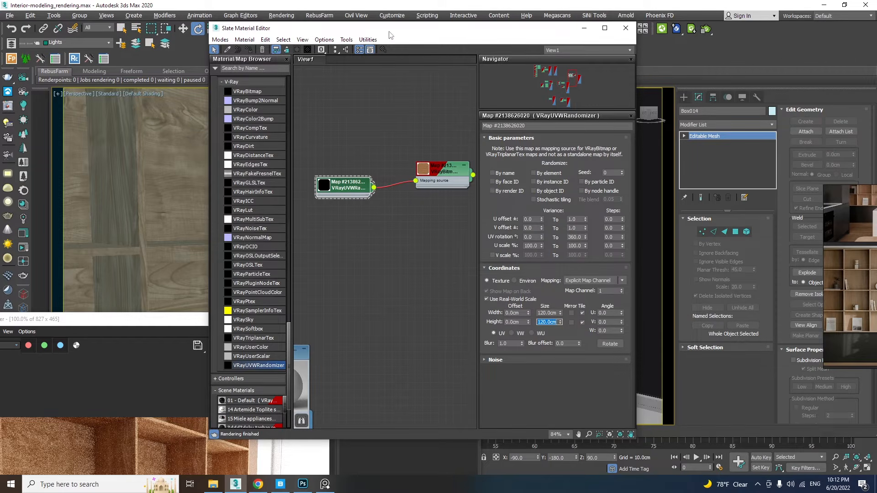
Add a MaterialByElement modifier to the bookshelf with Random Distribution and an ID count of 10
left_click_drag(391, 30, 399, 325)
middle_click_drag(396, 258, 250, 181, "alt")
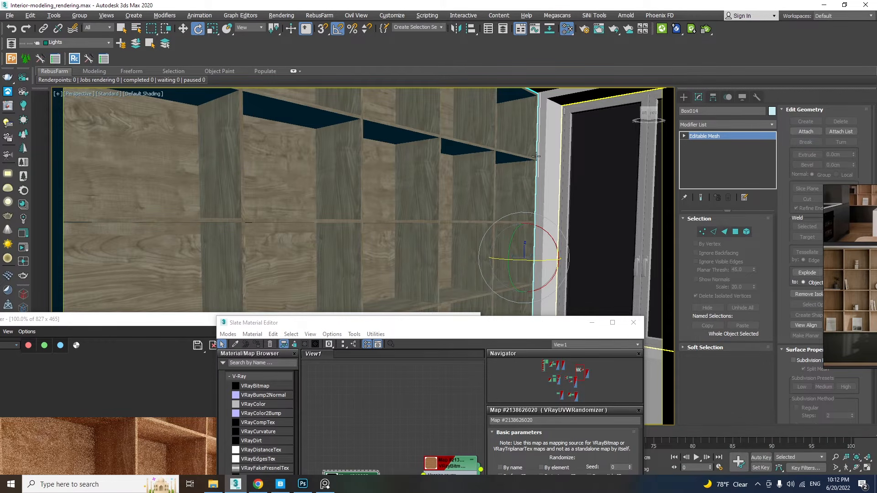
left_click(767, 126)
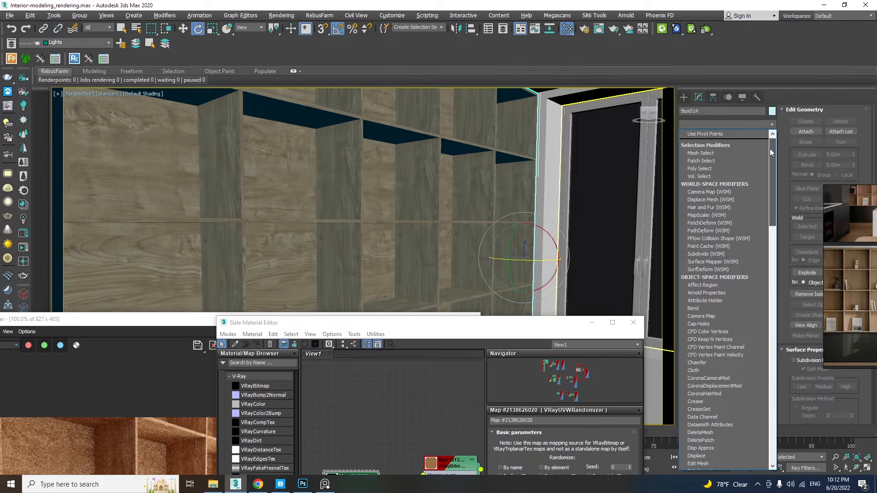
scroll(766, 242, "down", 10)
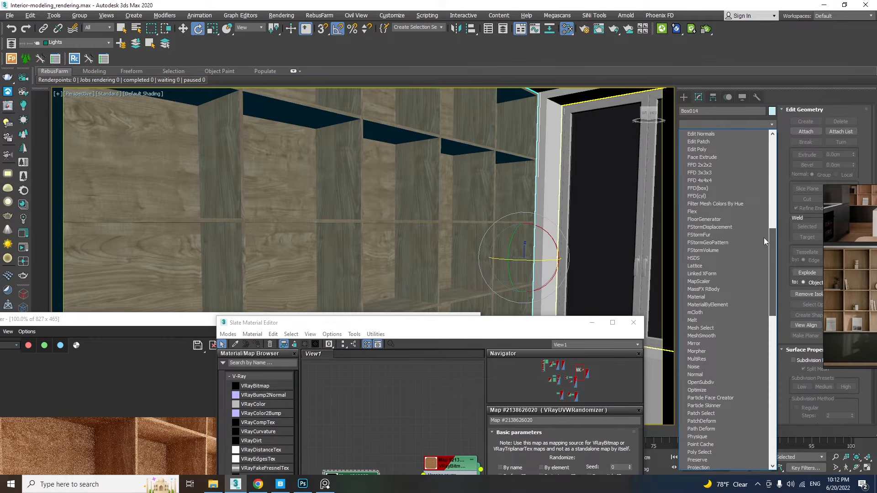
scroll(766, 241, "down", 4)
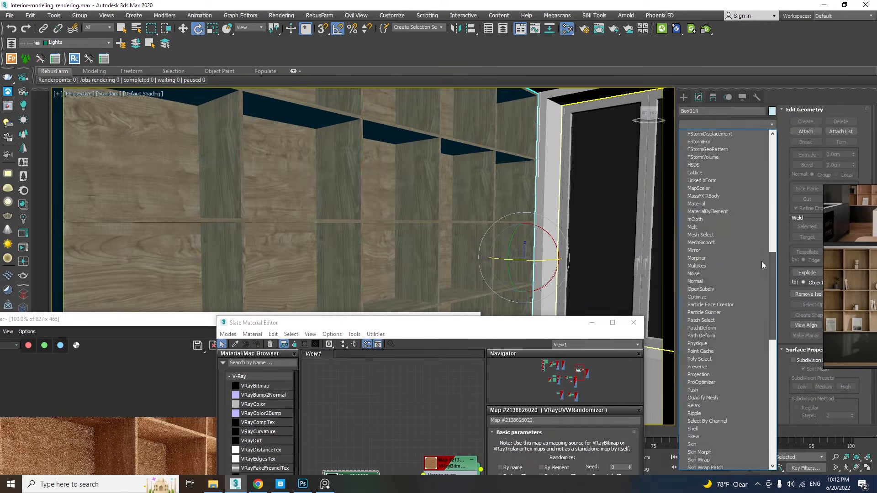
left_click(705, 212)
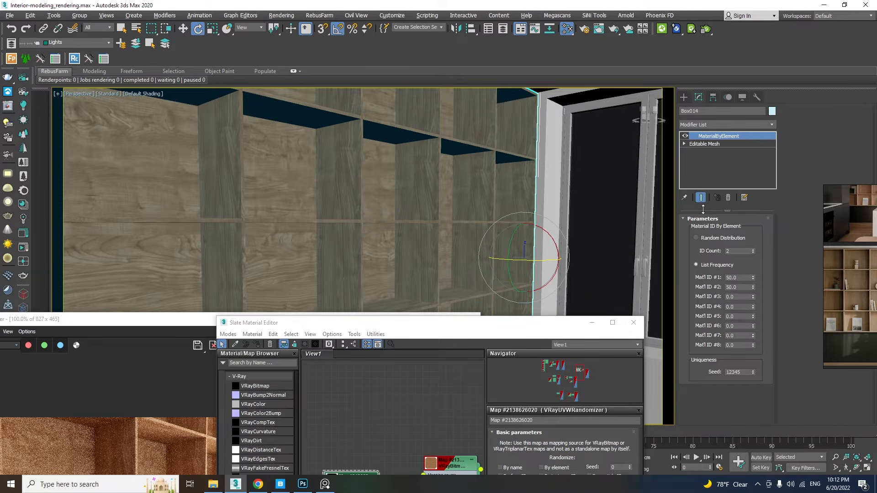
left_click(715, 239)
left_click_drag(733, 251, 722, 253)
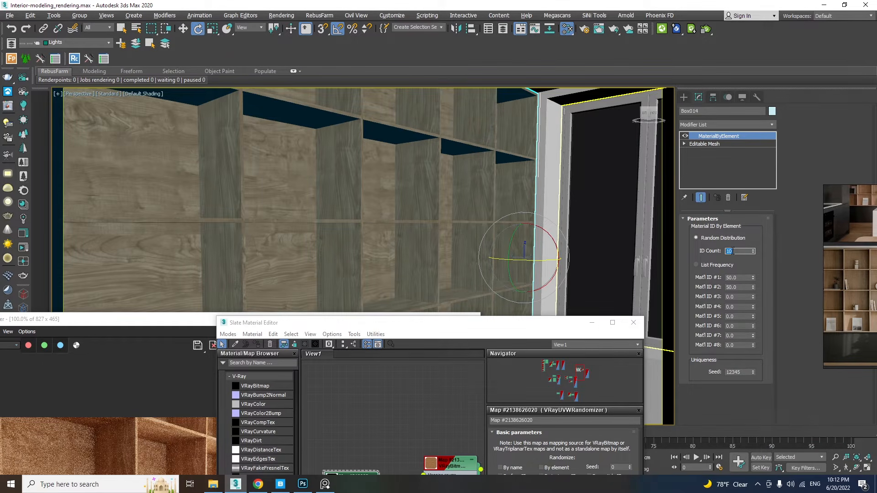
Convert the bookshelf to an Editable Mesh and move the reference photos out of the way
right_click(474, 155)
mouse_move(536, 252)
left_click(597, 249)
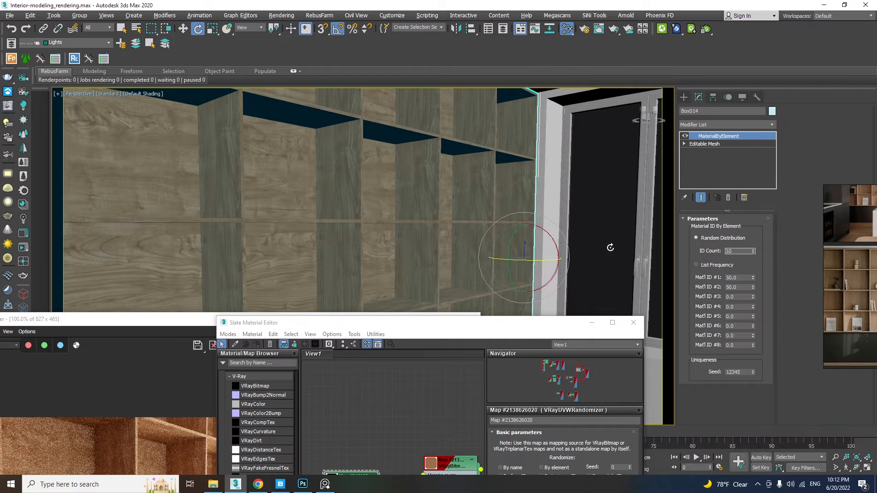
left_click_drag(838, 305, 875, 310)
Select the bookshelf's polygons with material ID 2, shade the selected faces and isolate the bookshelf
scroll(788, 316, "down", 4)
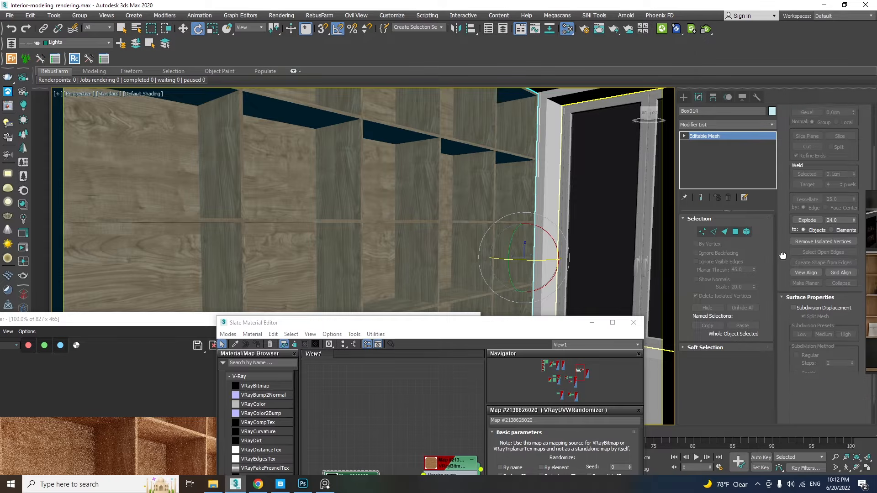
left_click(736, 233)
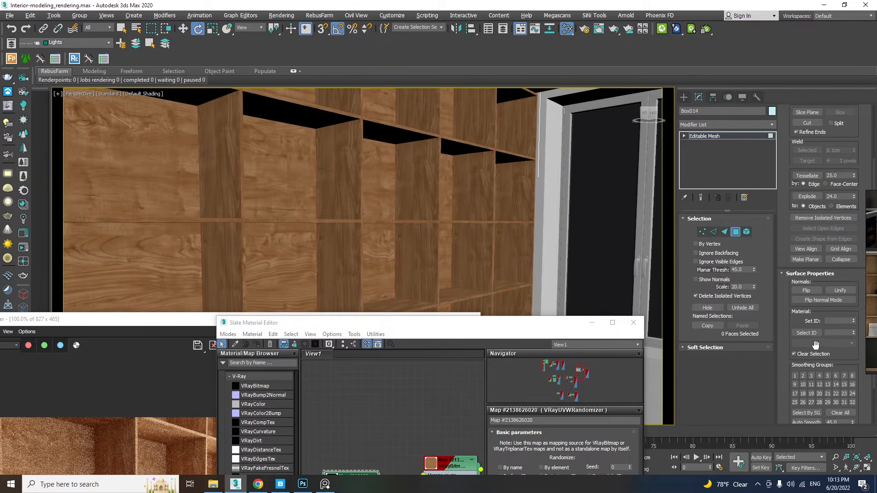
left_click(853, 333)
left_click(800, 333)
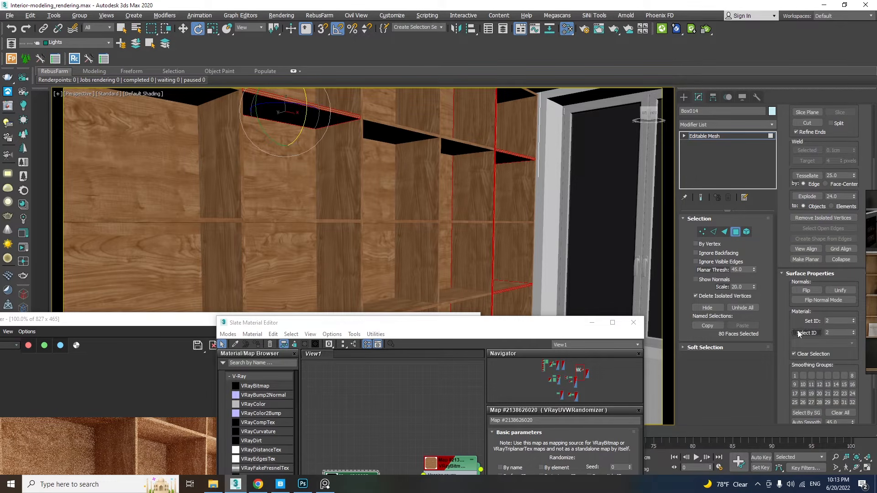
key("F2")
middle_click_drag(510, 244, 449, 233, "alt")
key("alt+q")
middle_click_drag(393, 194, 424, 204, "alt")
scroll(387, 219, "down", 3)
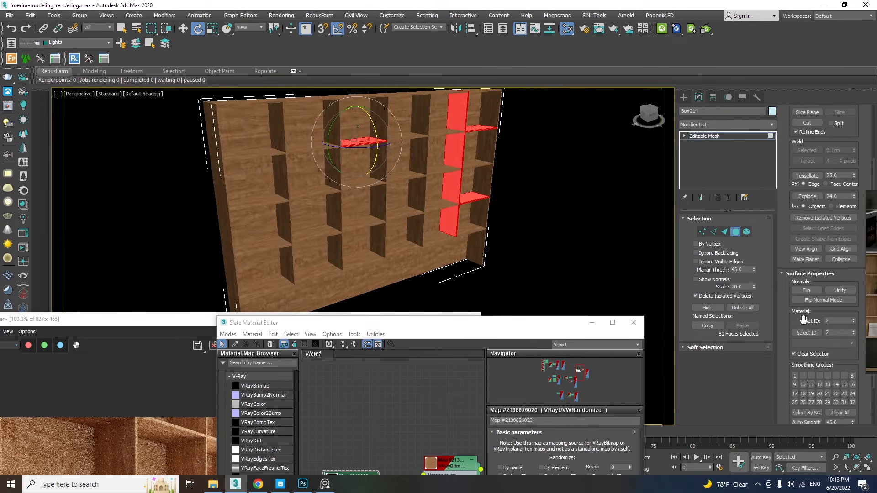
Check the polygons with material ID 3 and ID 4 by selecting each set, and leave polygon editing
left_click(854, 331)
left_click(800, 334)
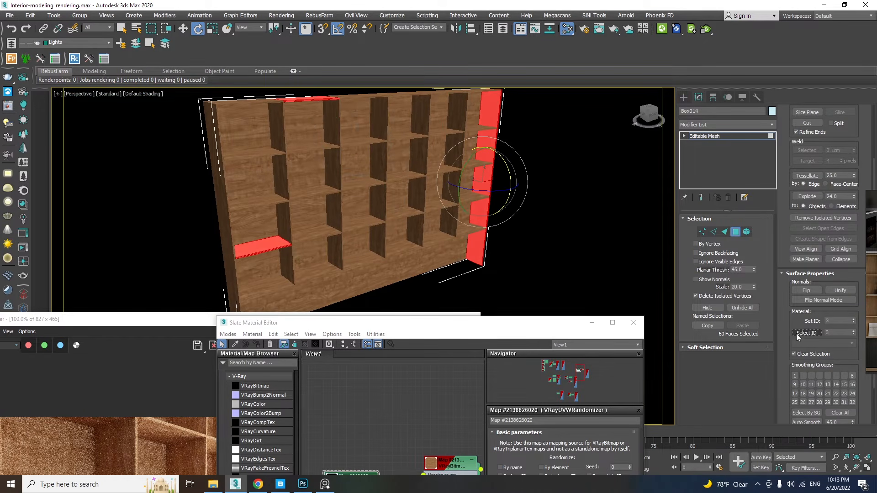
left_click(806, 334)
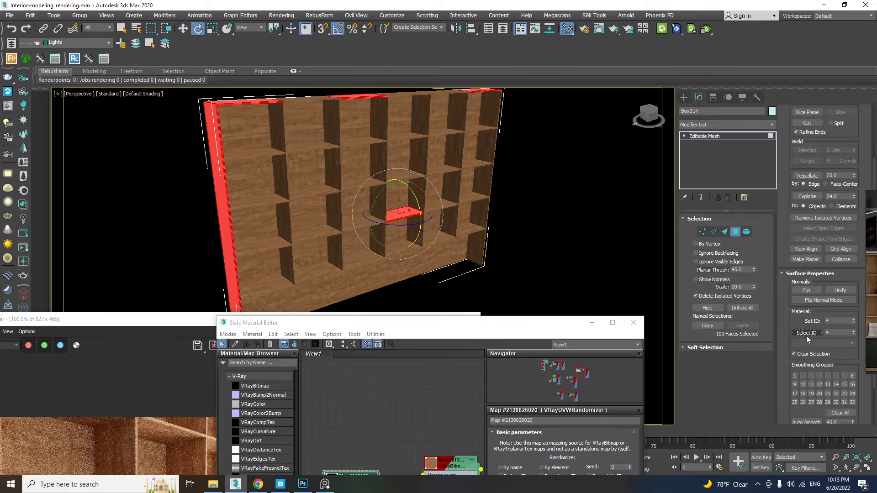
left_click(736, 234)
middle_click_drag(406, 229, 408, 214, "alt")
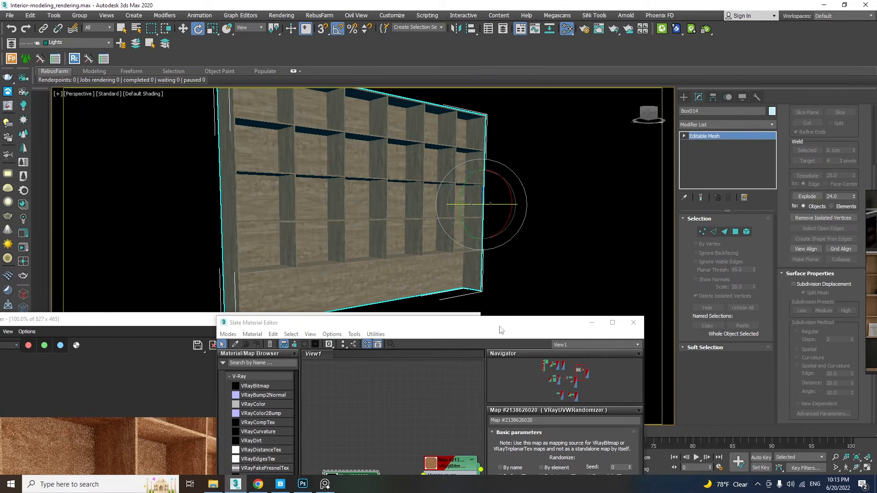
Arrange the V-Ray Frame Buffer and the Slate Material Editor side by side during the interactive render
left_click_drag(501, 330, 629, 99)
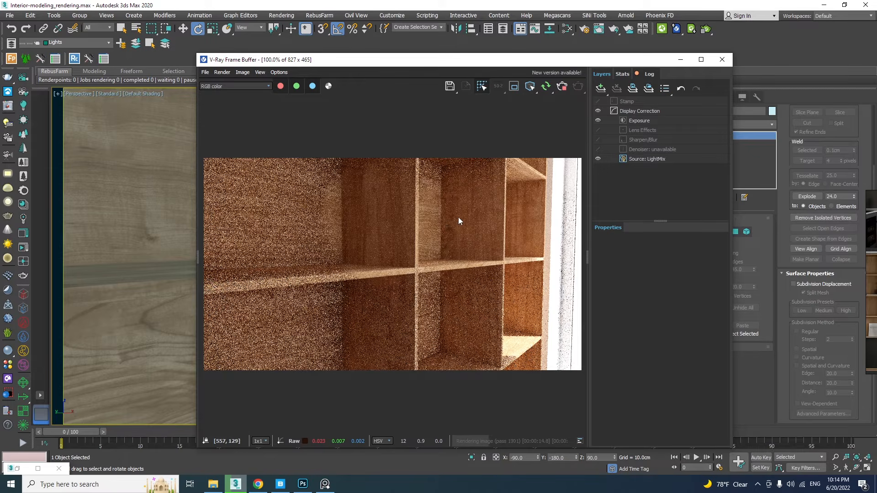
left_click_drag(454, 62, 308, 64)
left_click(567, 31)
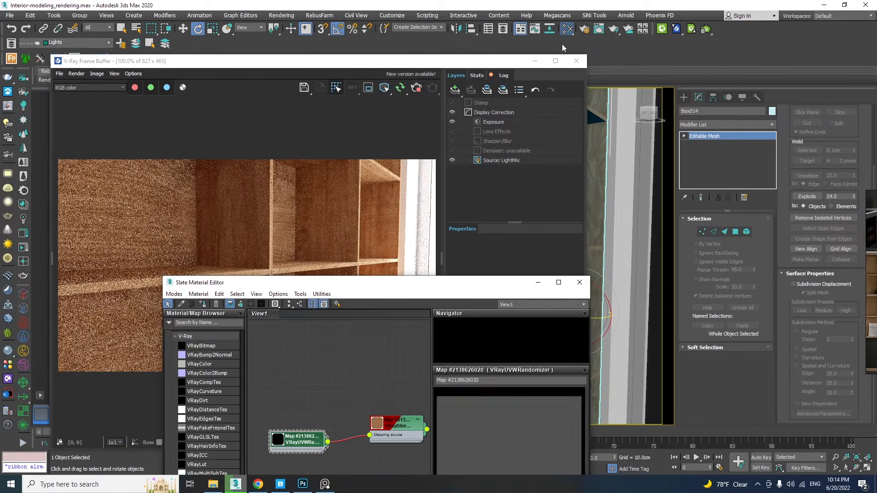
left_click_drag(355, 287, 621, 43)
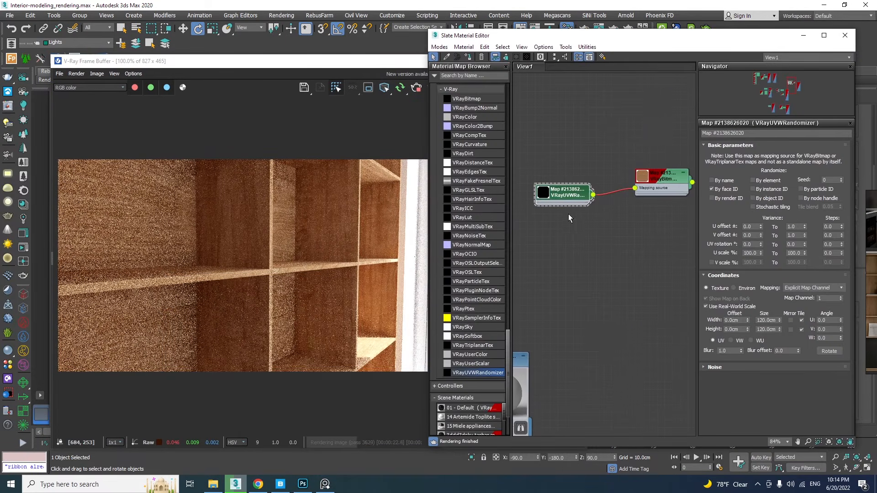
Set the wood VRayMtl's reflection colour to white (255) and its reflection glossiness to 0.57, and enlarge its node preview
scroll(563, 244, "down", 2)
middle_click_drag(607, 250, 528, 243)
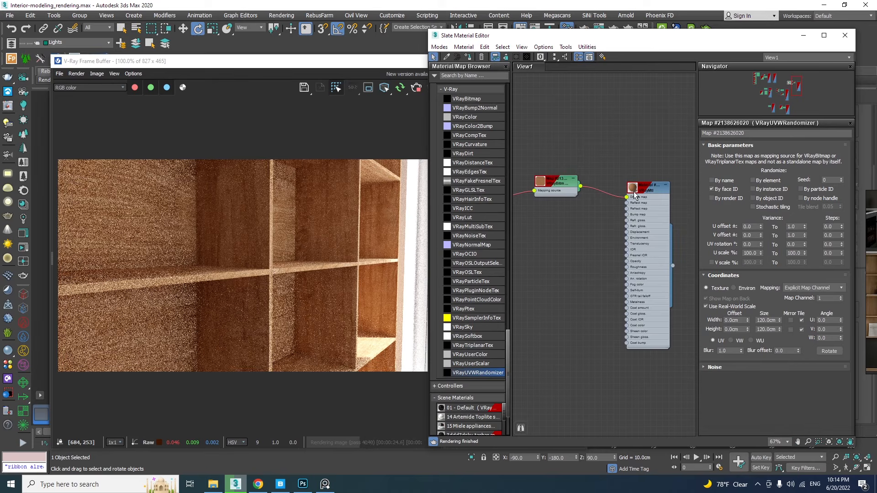
double_click(646, 191)
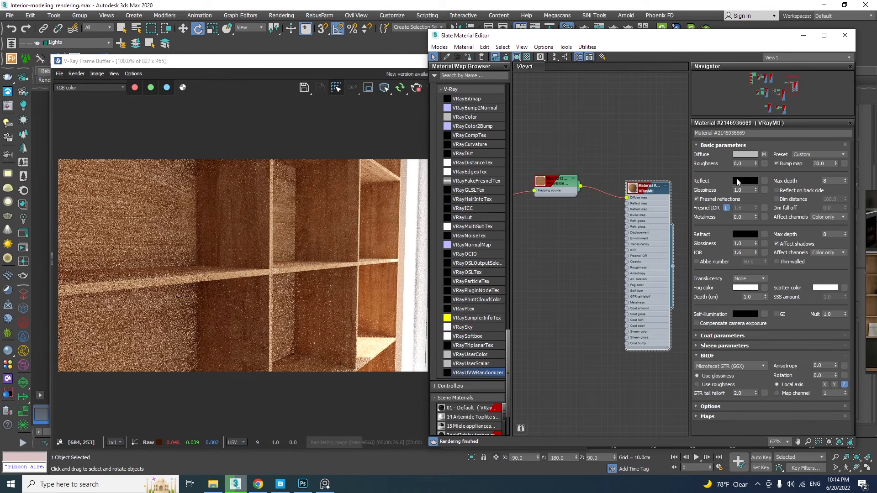
left_click(737, 180)
left_click(264, 129)
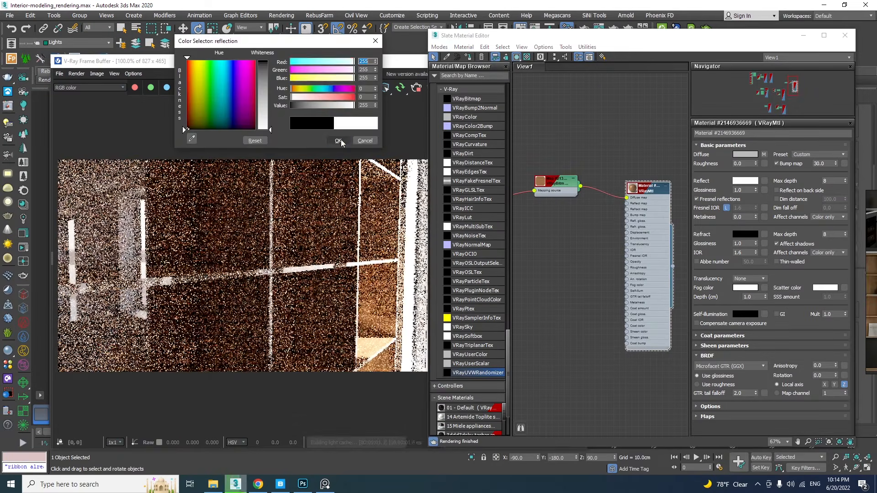
left_click(338, 140)
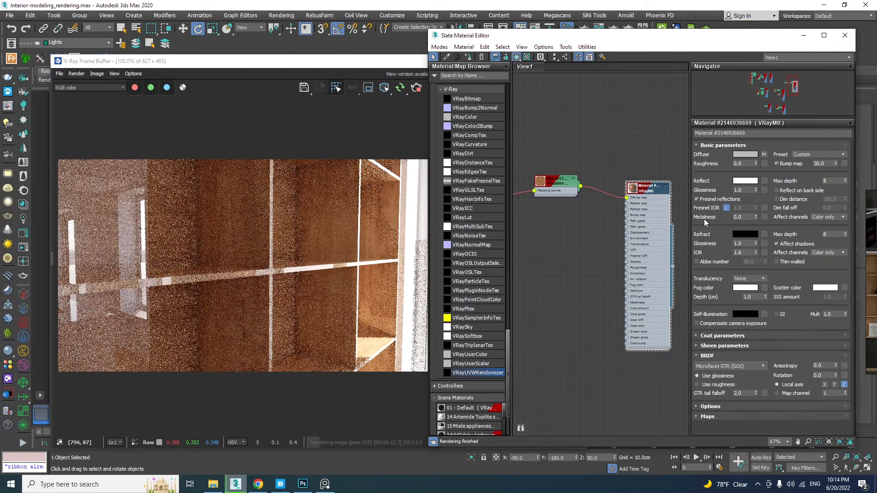
left_click_drag(756, 190, 742, 207)
double_click(633, 189)
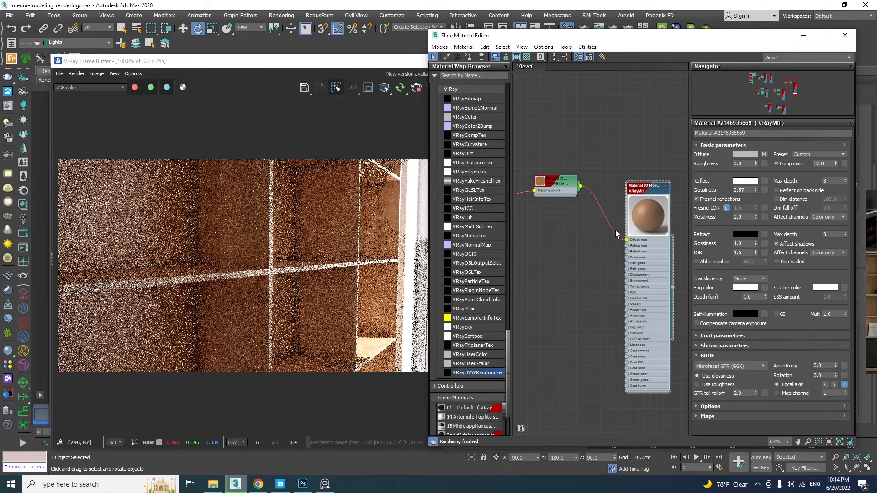
Examine the wood shelves, dining chair and floor in the reference photos for their reflections and tone
middle_click_drag(589, 237, 613, 217)
right_click_drag(876, 240, 568, 177)
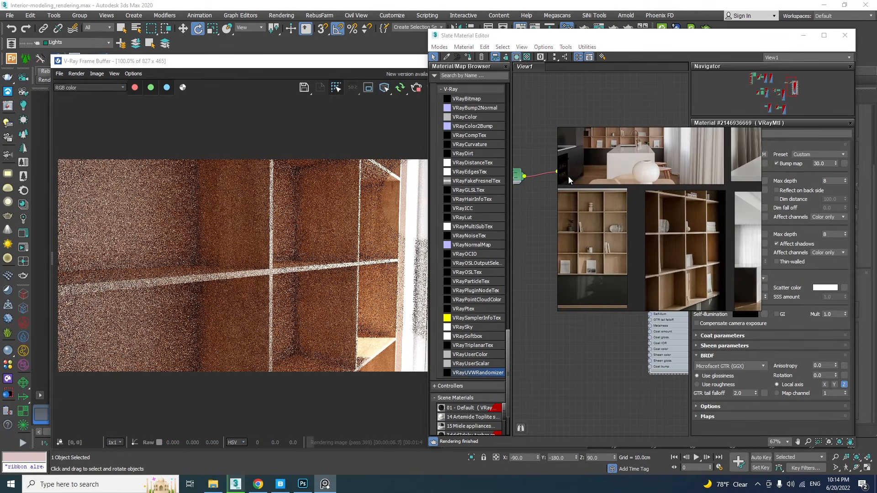
middle_click_drag(668, 255, 629, 241)
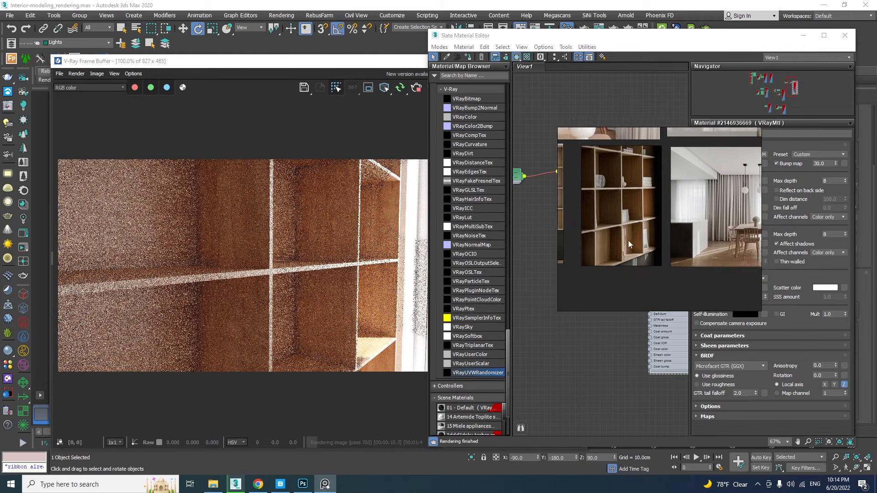
middle_click_drag(750, 263, 606, 263)
middle_click_drag(642, 208, 596, 226)
scroll(715, 272, "up", 6)
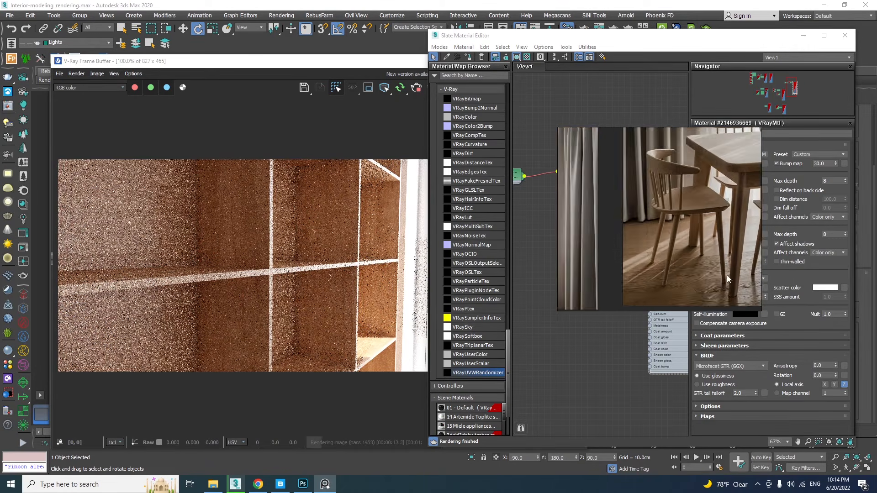
middle_click_drag(727, 275, 702, 232)
scroll(710, 236, "down", 5)
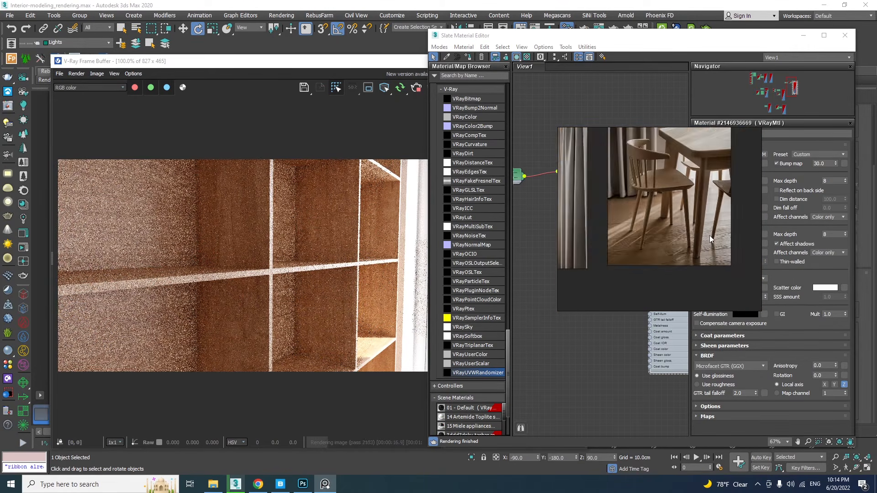
middle_click_drag(631, 215, 703, 224)
middle_click_drag(653, 204, 735, 225)
middle_click_drag(608, 160, 685, 197)
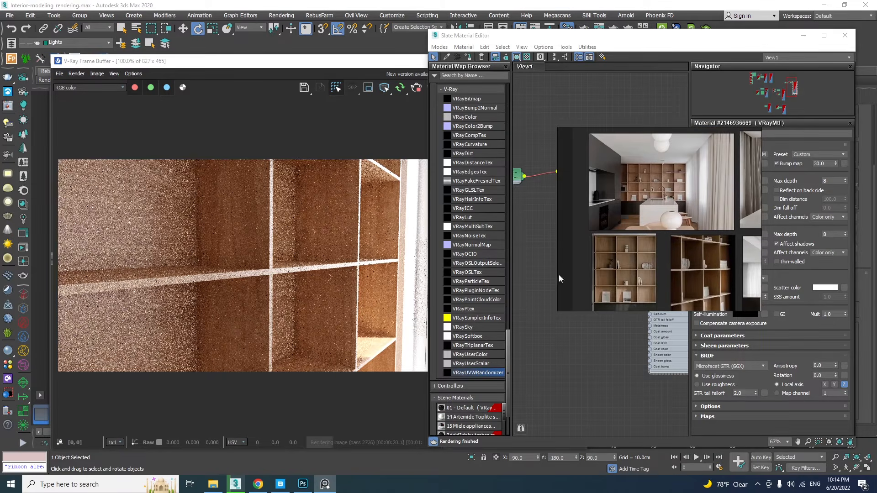
scroll(268, 253, "down", 1)
double_click(268, 253)
left_click(623, 352)
right_click_drag(591, 235, 876, 256)
Add a ColorCorrection map to the node view and feed the wood bitmap into its Map input
middle_click_drag(599, 185, 638, 171)
left_click_drag(629, 150, 579, 137)
middle_click_drag(600, 217, 572, 197)
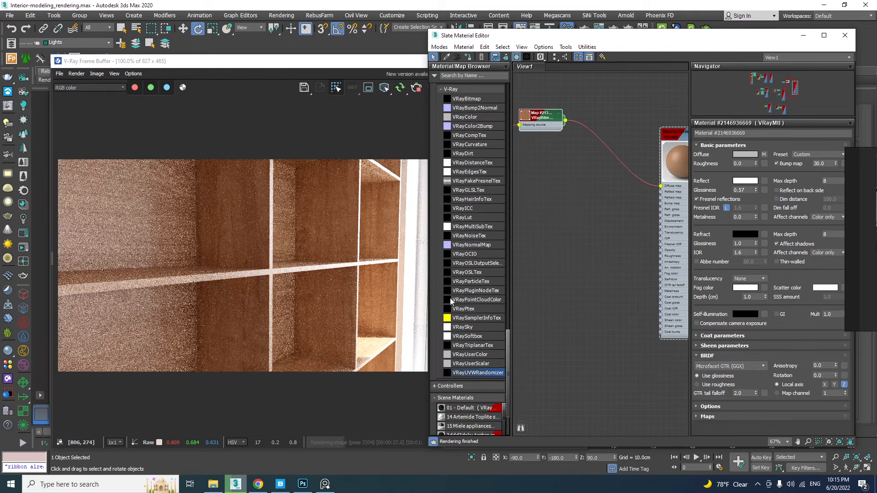
scroll(452, 302, "up", 15)
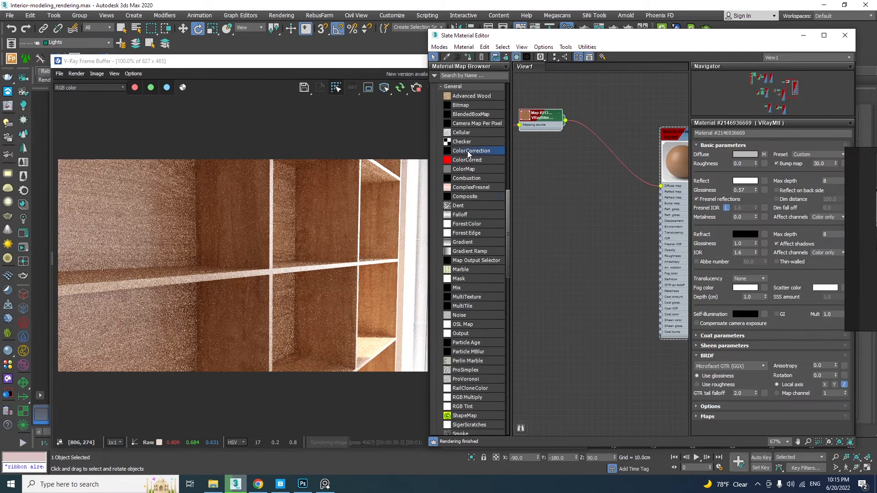
left_click_drag(468, 151, 584, 176)
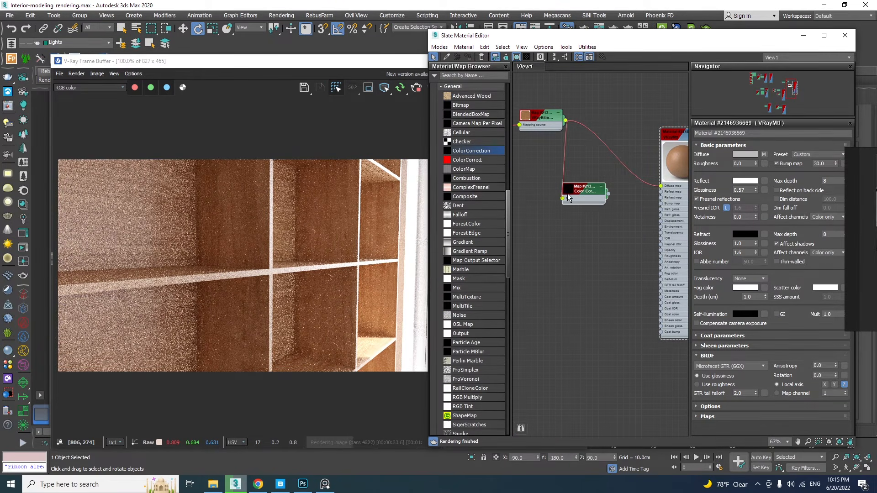
left_click_drag(557, 121, 520, 133)
left_click_drag(588, 188, 582, 195)
Set the Color Correction map's saturation to -100 and enlarge its node preview
double_click(582, 196)
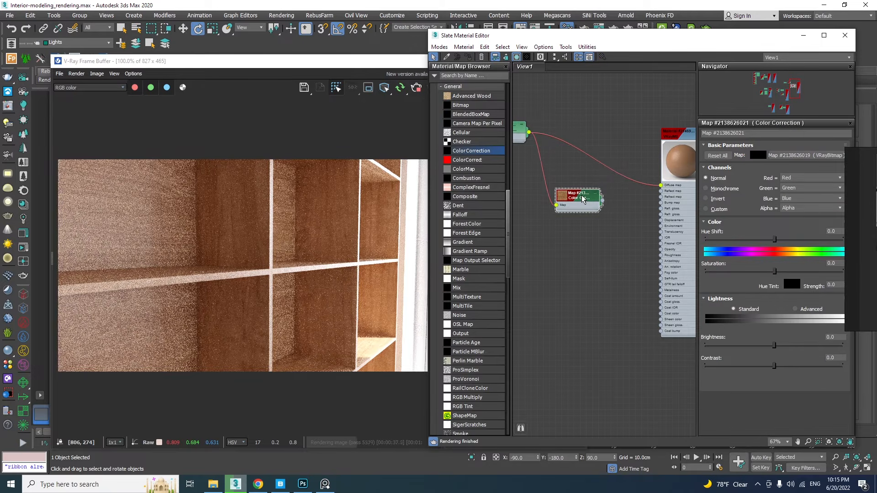
left_click_drag(775, 271, 705, 271)
double_click(562, 195)
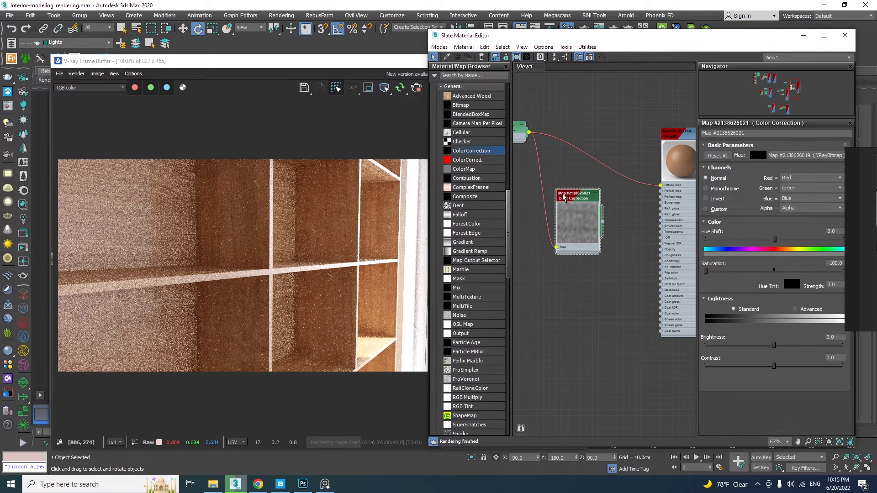
left_click_drag(563, 196, 569, 202)
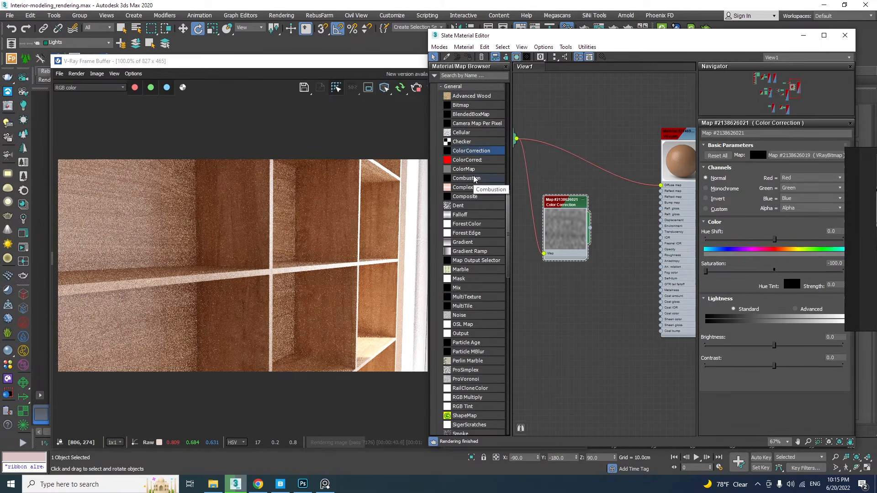
Add an Output map after the Color Correction map and wire it into the wood VRayMtl's reflection glossiness slot
left_click_drag(463, 334, 546, 271)
double_click(600, 239)
left_click_drag(611, 238, 660, 206)
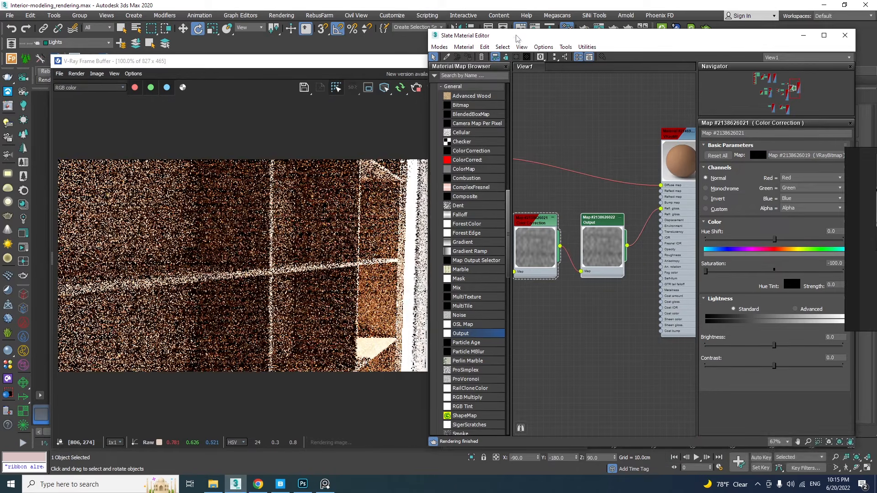
Reframe the perspective view on the inner corner of the wooden panels and limit the render region to the lower wood surface
left_click_drag(516, 36, 504, 333)
left_click_drag(457, 61, 347, 337)
middle_click_drag(517, 258, 325, 220, "alt")
scroll(366, 180, "down", 2)
scroll(319, 215, "up", 2)
left_click_drag(749, 332, 549, 333)
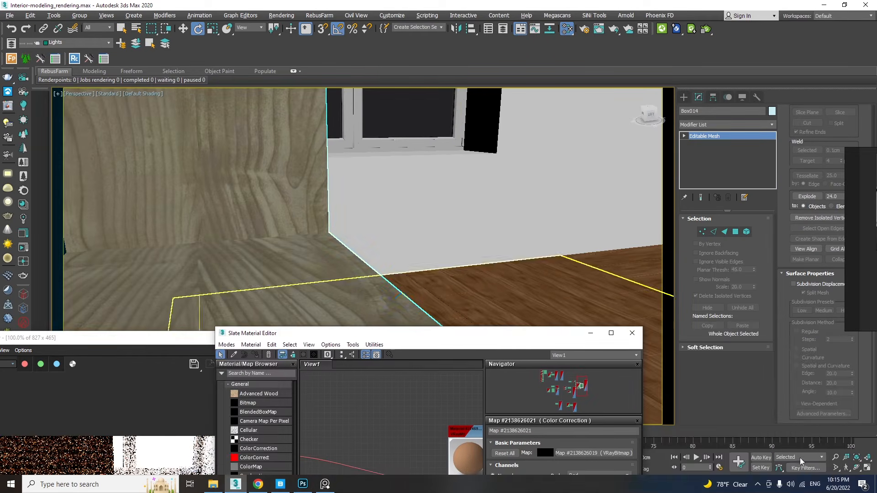
left_click(836, 468)
middle_click_drag(506, 264, 282, 222, "alt")
left_click_drag(159, 340, 406, 17)
left_click(506, 41)
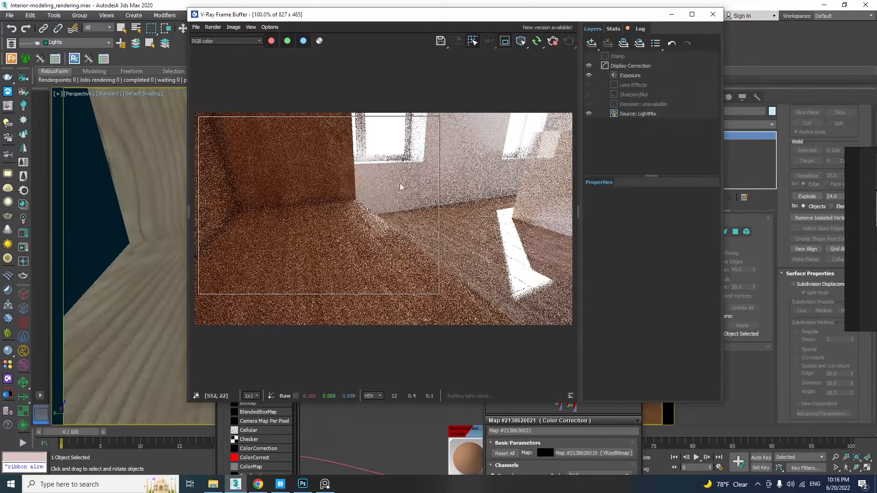
left_click_drag(440, 208, 331, 288)
left_click_drag(409, 229, 283, 325)
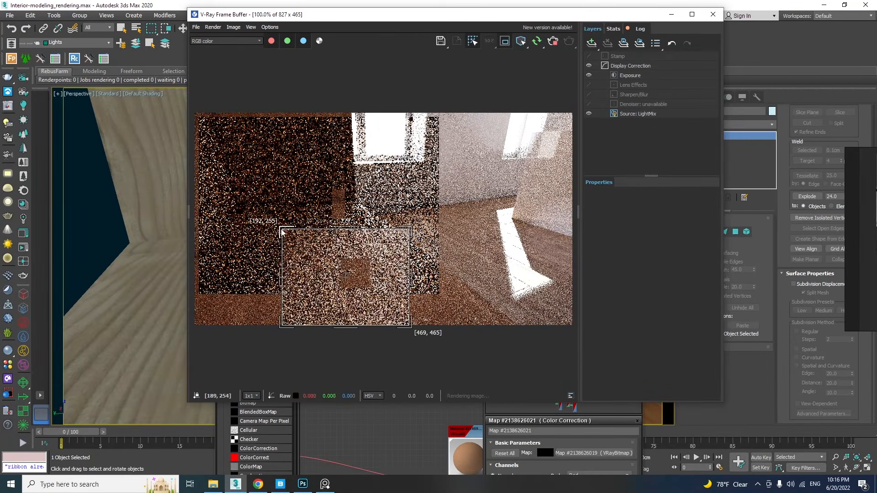
left_click_drag(283, 229, 275, 206)
scroll(370, 260, "up", 1)
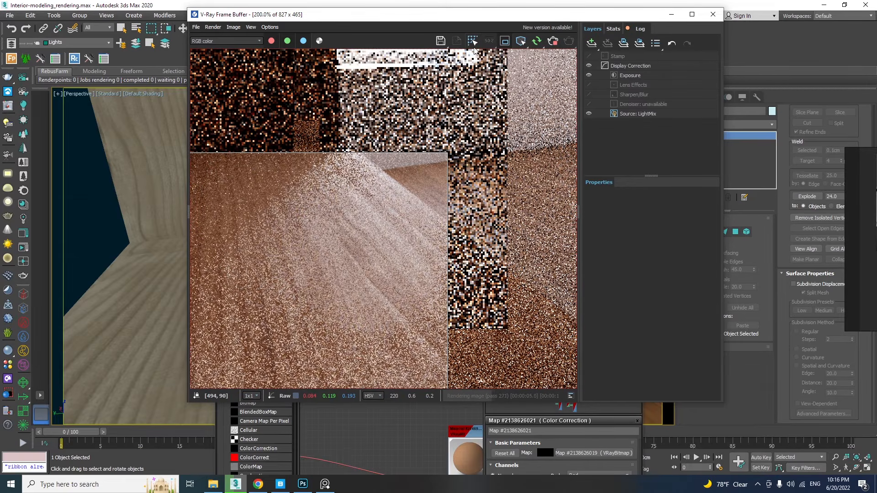
Open the Output map's parameters and enable its color map
left_click_drag(440, 17, 315, 26)
left_click(604, 347)
left_click_drag(491, 332, 724, 59)
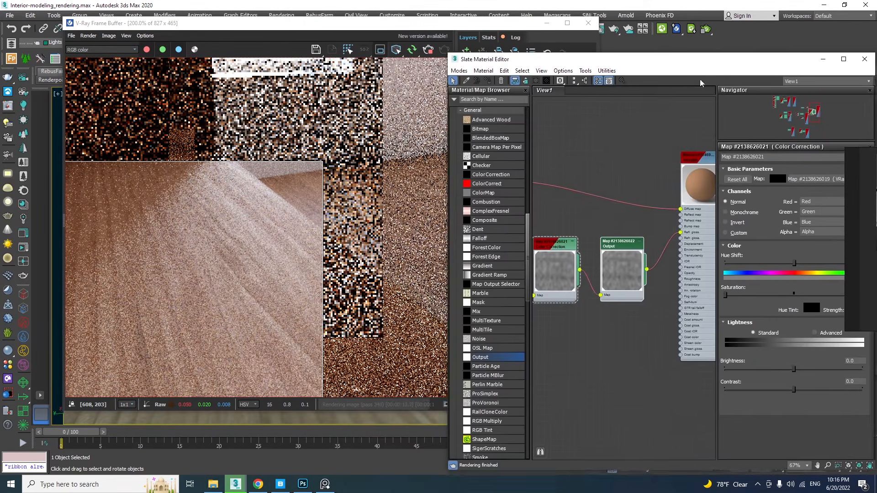
middle_click_drag(660, 126, 632, 120)
left_click_drag(596, 62, 495, 52)
double_click(490, 230)
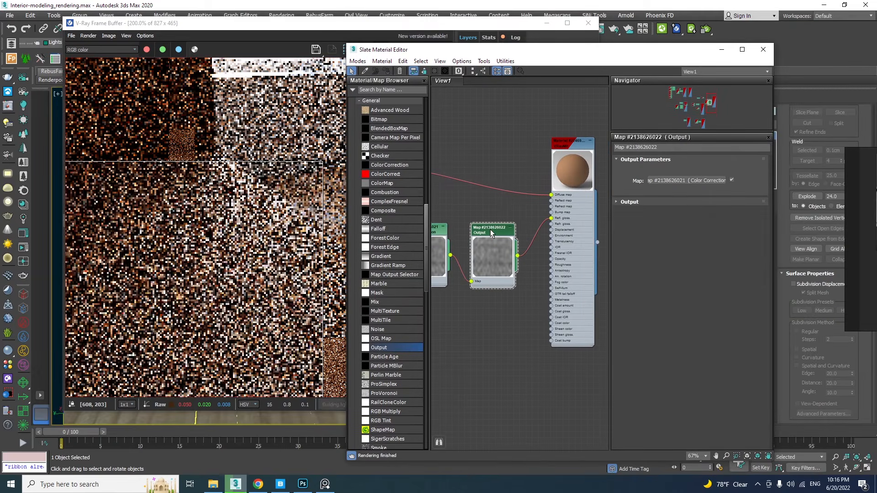
left_click(645, 200)
left_click(624, 247)
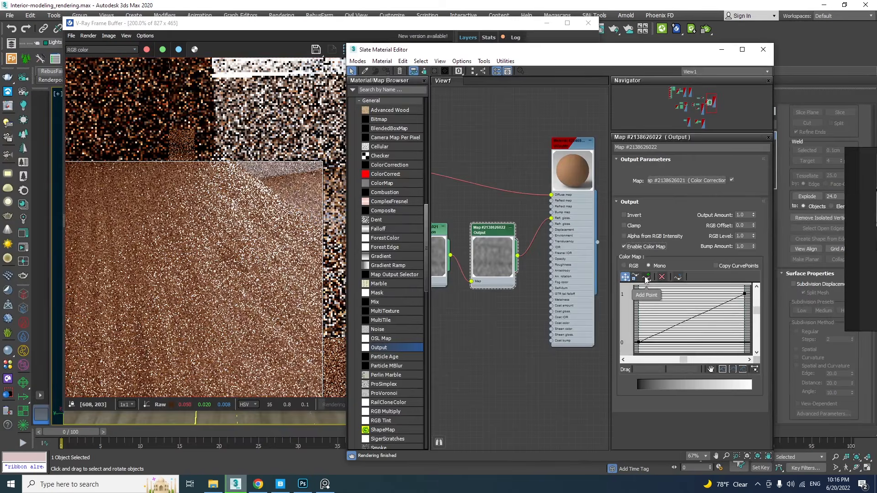
Add a point midway along the Output map's color curve and make it Bezier-Smooth
left_click(646, 276)
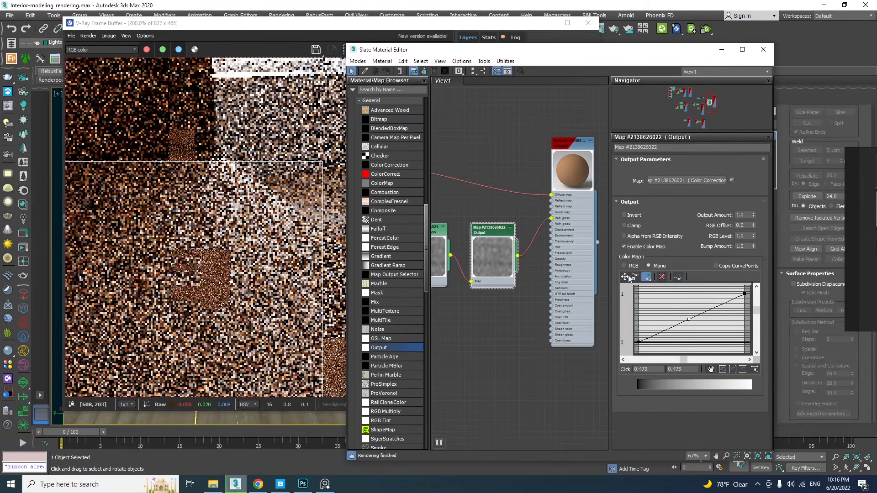
left_click(689, 321)
right_click(688, 322)
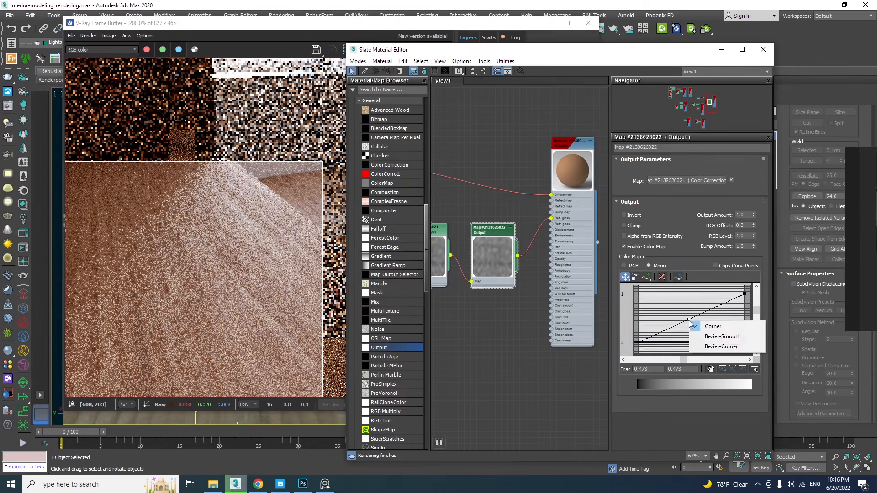
left_click(719, 337)
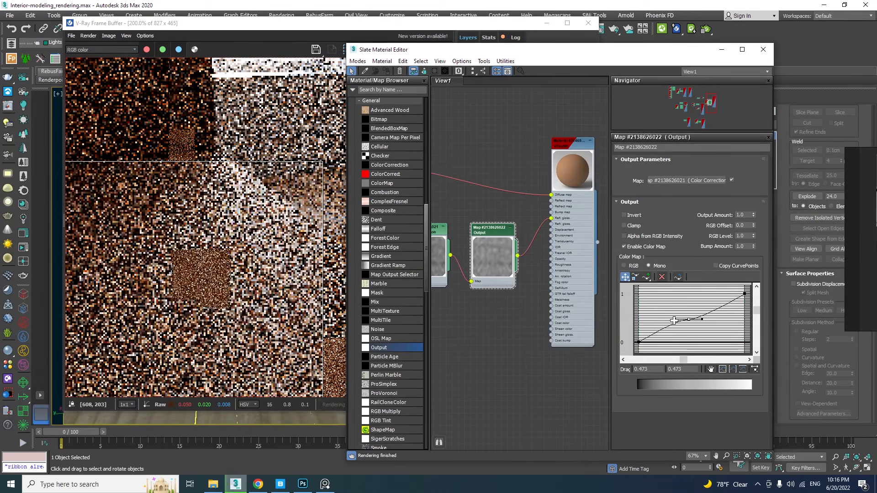
Try higher and lower positions for the curve's middle point, leaving it at about 0.443, 0.482
left_click_drag(688, 320, 666, 309)
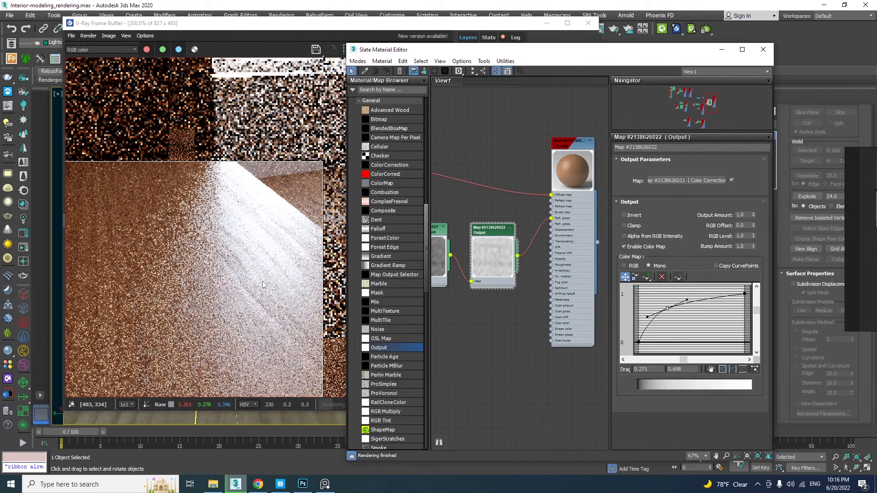
left_click_drag(669, 309, 697, 325)
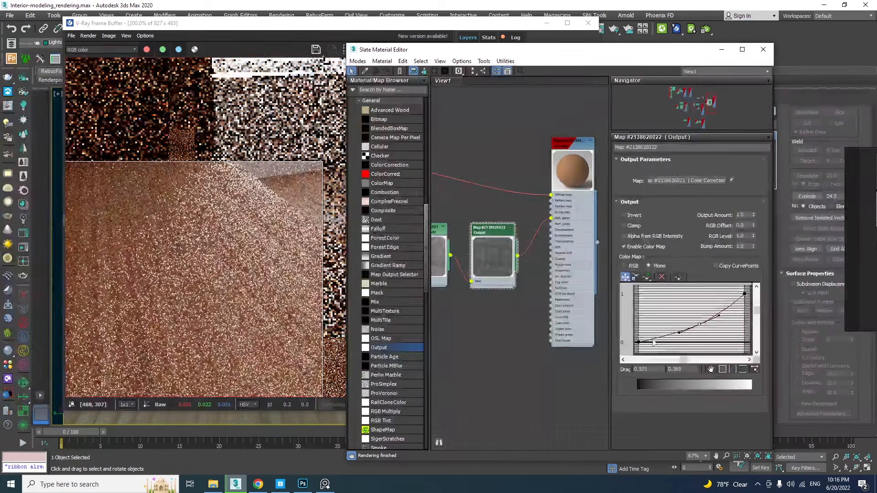
left_click_drag(703, 325, 688, 320)
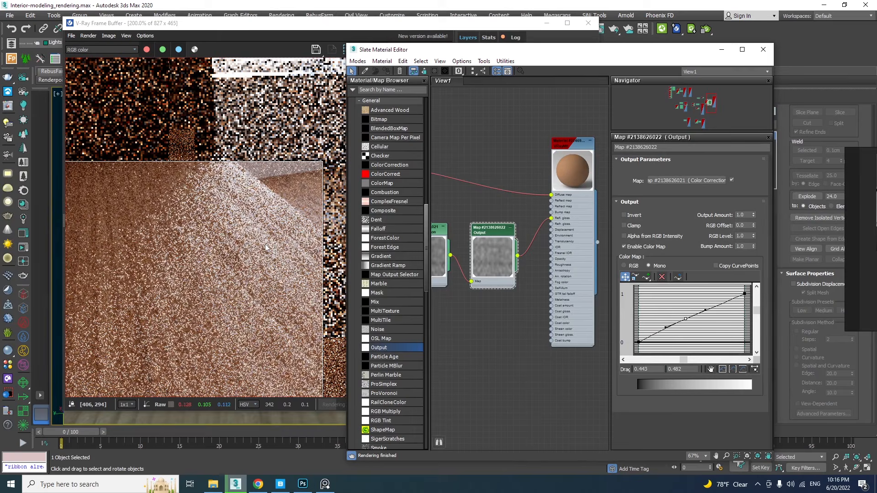
Reframe the perspective view on the wood surface beside the window wall and redraw the render region over it
left_click(316, 42)
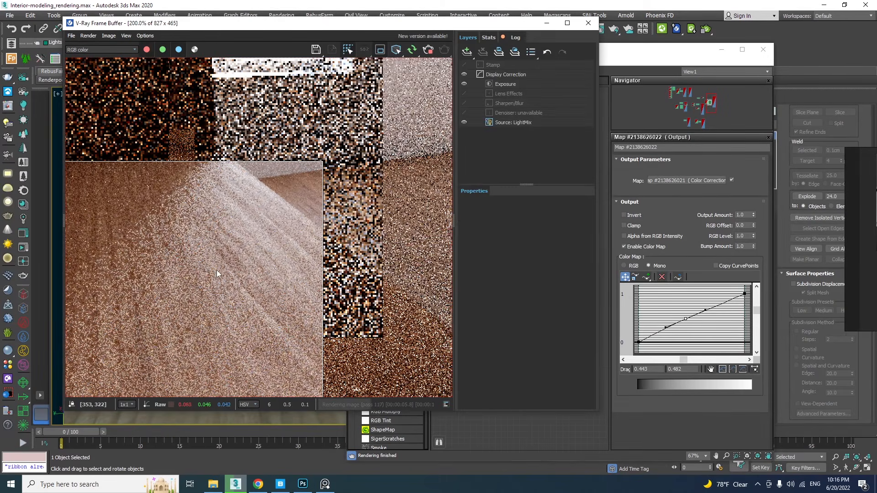
scroll(252, 256, "down", 3)
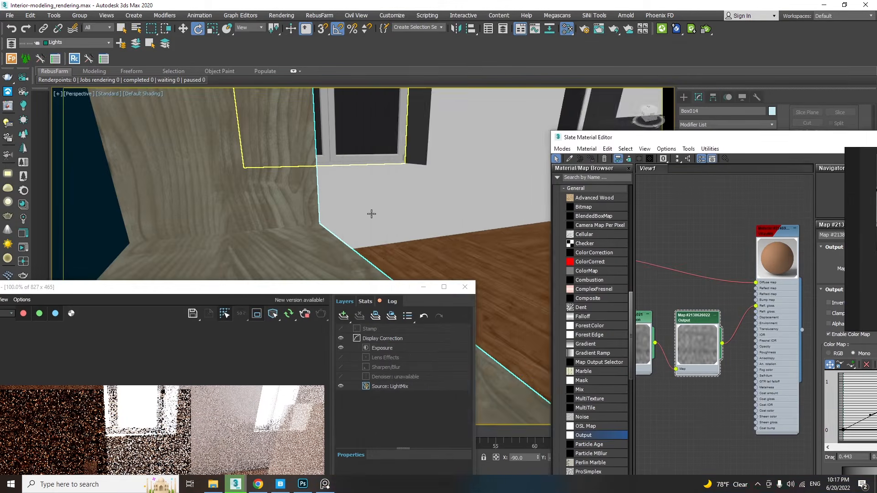
scroll(279, 219, "up", 3)
scroll(279, 219, "up", 2)
middle_click_drag(279, 218, 393, 279)
scroll(323, 184, "down", 2)
left_click_drag(393, 287, 465, 81)
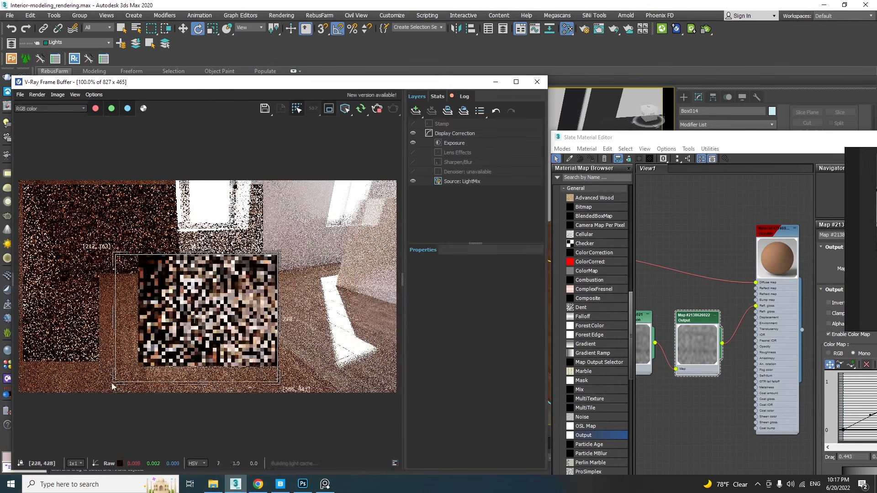
Wire the Color Correction map into the wood VRayMtl's Bump map slot
left_click_drag(592, 136, 383, 41)
scroll(517, 203, "down", 3)
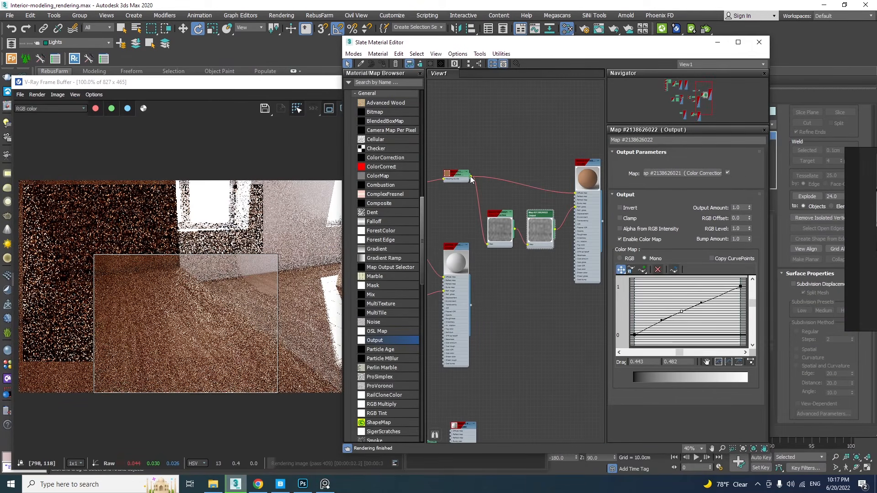
left_click_drag(515, 230, 587, 192)
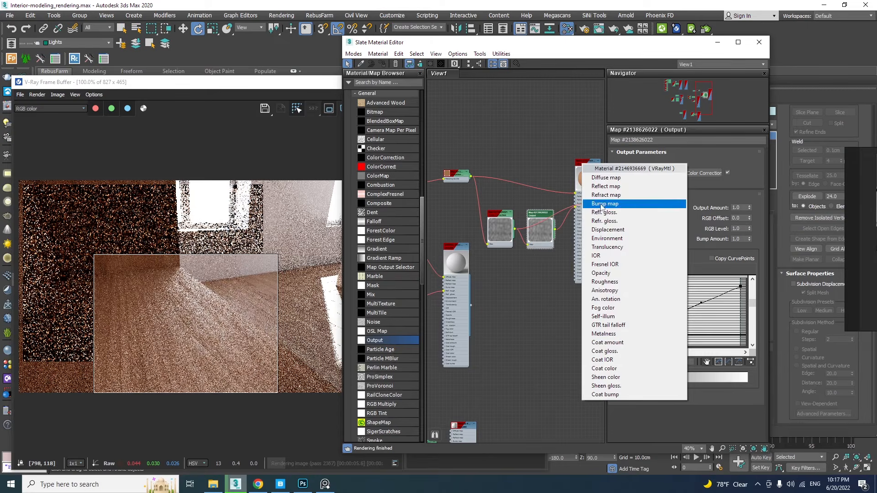
left_click(596, 205)
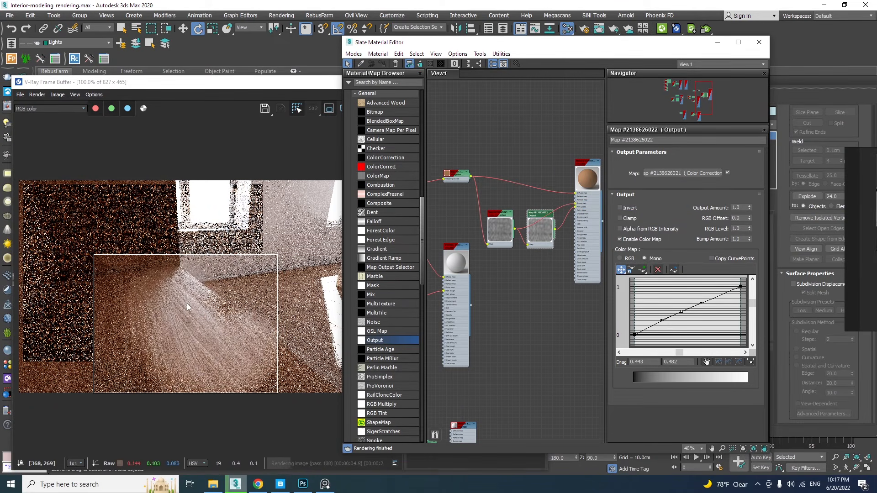
Inspect the rendered bump up close and set the wood VRayMtl's bump amount to 20
scroll(185, 355, "up", 2)
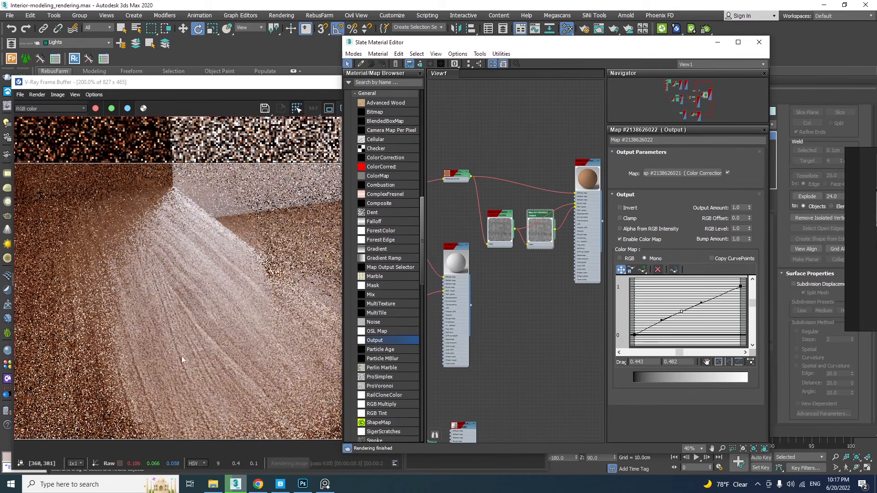
double_click(579, 166)
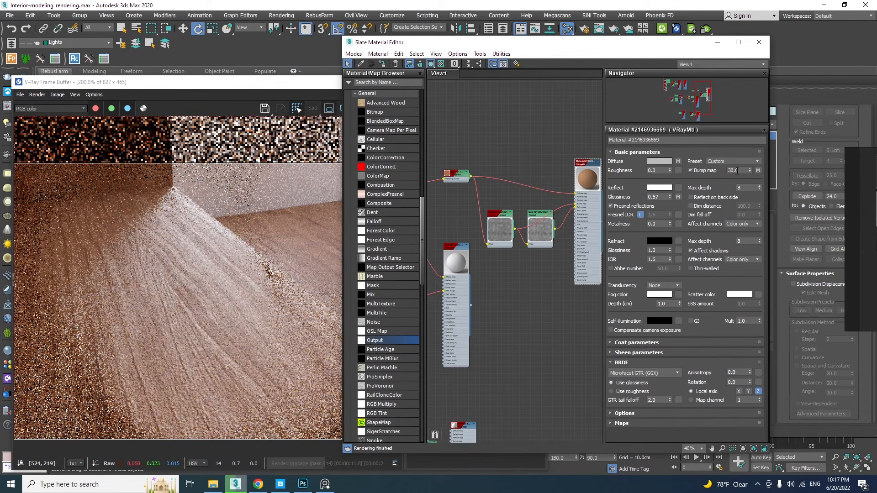
type("20")
key("Return")
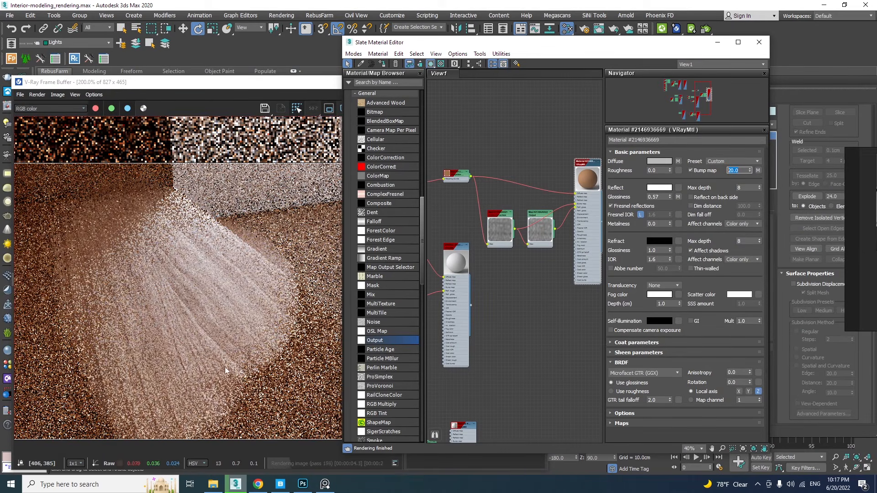
Examine the grain and shelf edges in the reference bookshelf photos and compare them with the render
right_click_drag(863, 260, 590, 198)
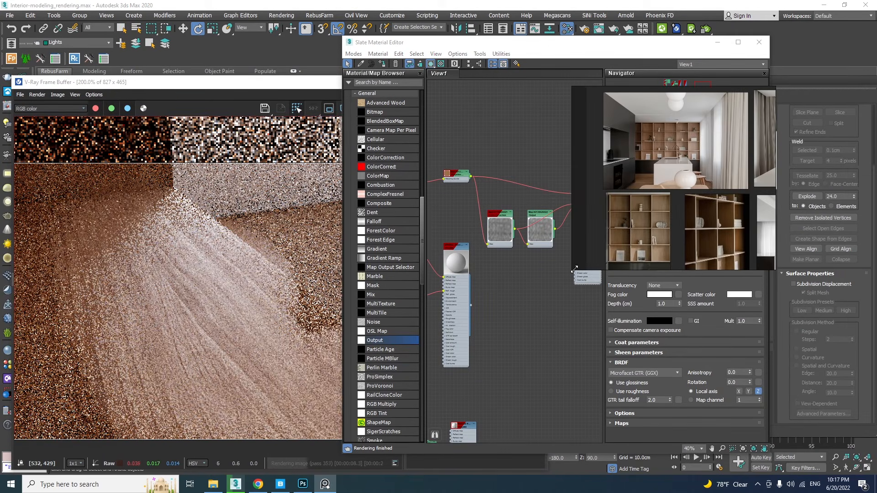
left_click_drag(574, 268, 476, 369)
scroll(648, 237, "up", 10)
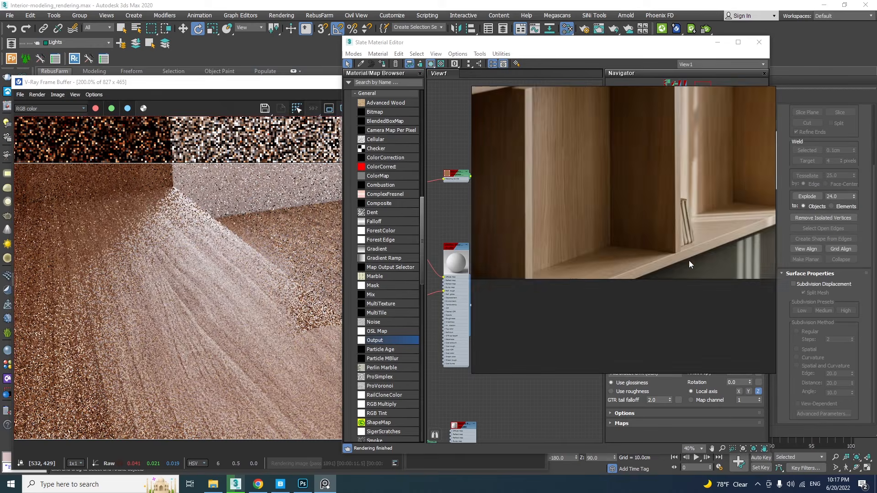
scroll(694, 254, "down", 2)
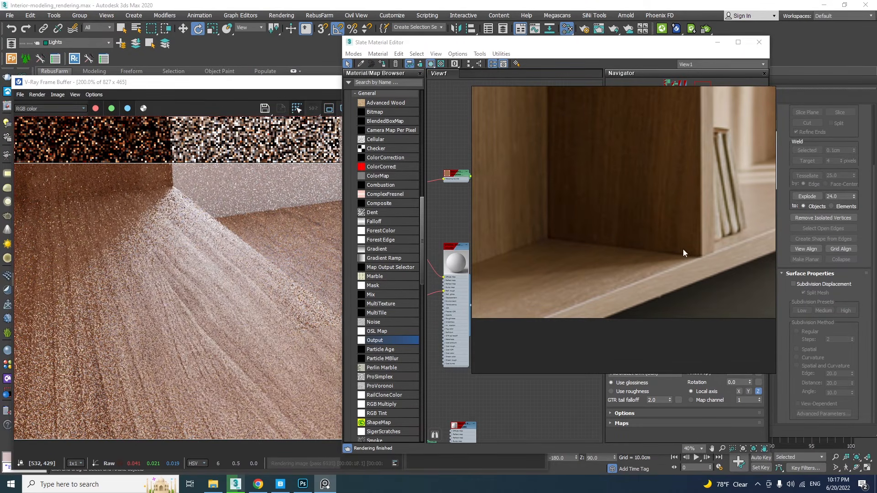
left_click(205, 182)
left_click(569, 406)
right_click_drag(482, 241, 874, 270)
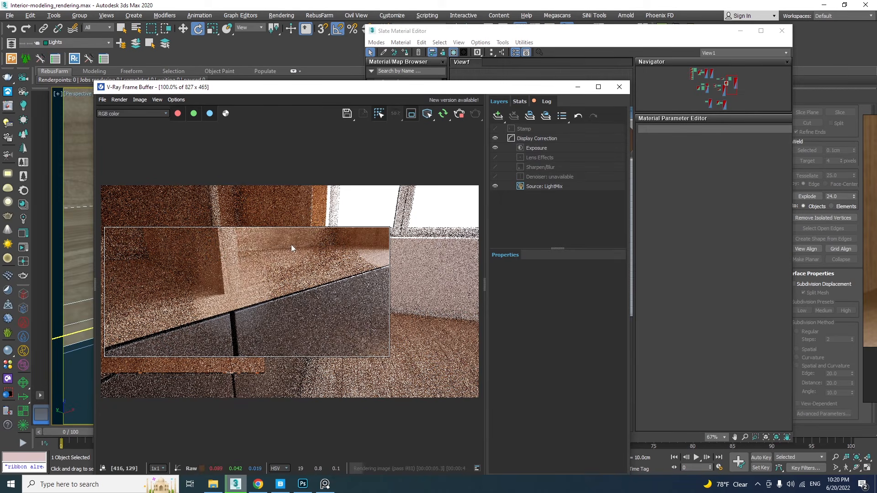
Redraw the render region over the shelf's front edge and insert a Composite map between Color Correction and the bump slot, through Layer 1
left_click_drag(291, 245, 128, 347)
left_click_drag(540, 34, 588, 27)
middle_click_drag(546, 251, 558, 250)
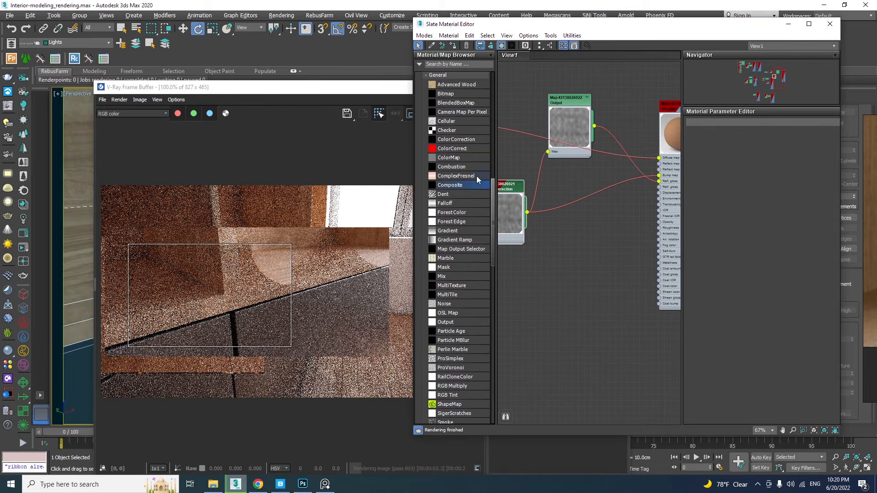
left_click_drag(615, 204, 588, 199)
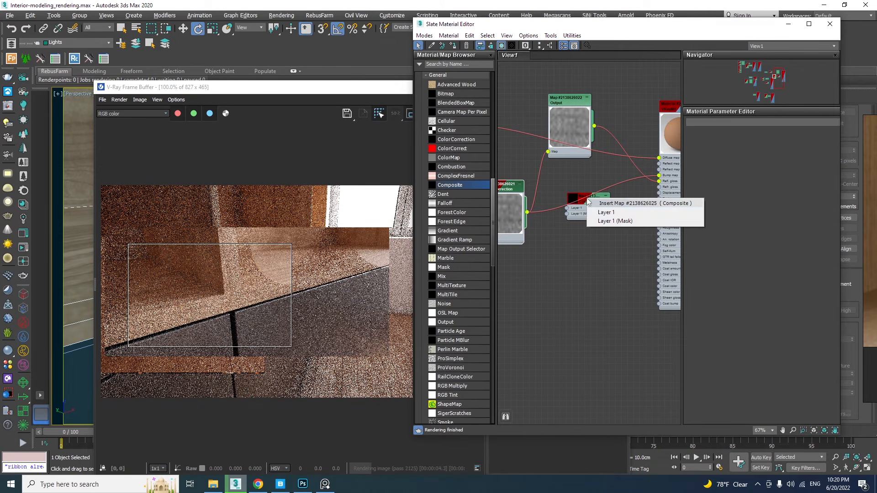
left_click(605, 213)
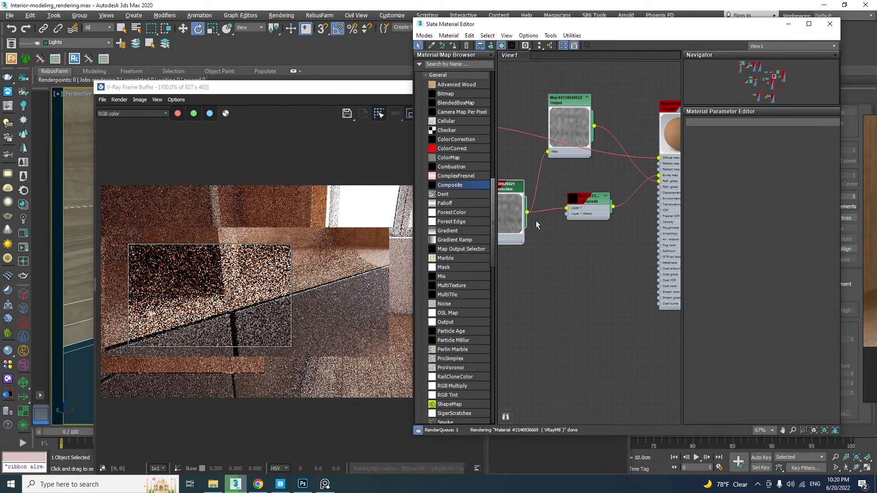
Add a second layer to the Composite map and move the Color Correction connection from Layer 1 to Layer 2
double_click(589, 199)
left_click(827, 145)
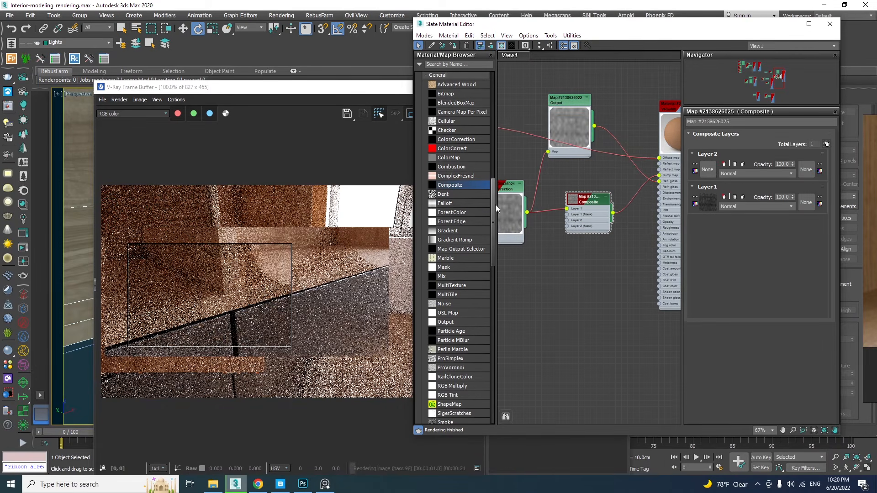
left_click_drag(567, 210, 567, 222)
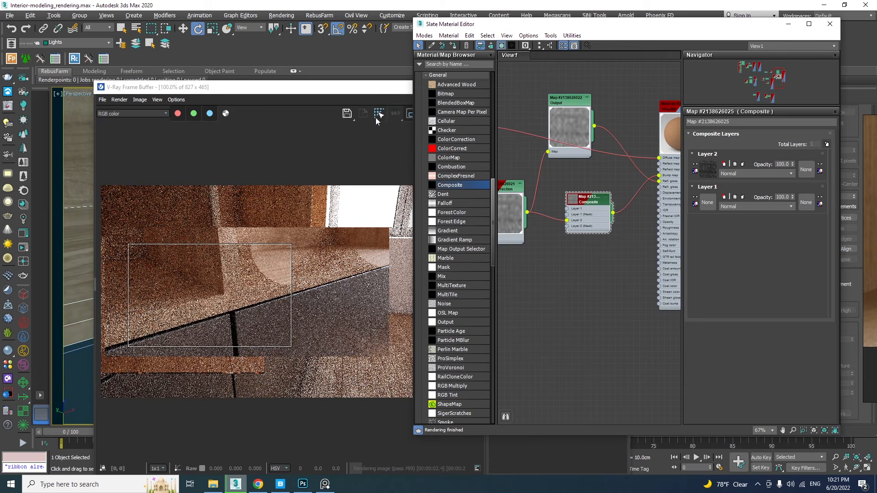
Create a VRayEdgesTex map wired into Layer 1 of the Composite map
left_click(378, 120)
left_click(609, 244)
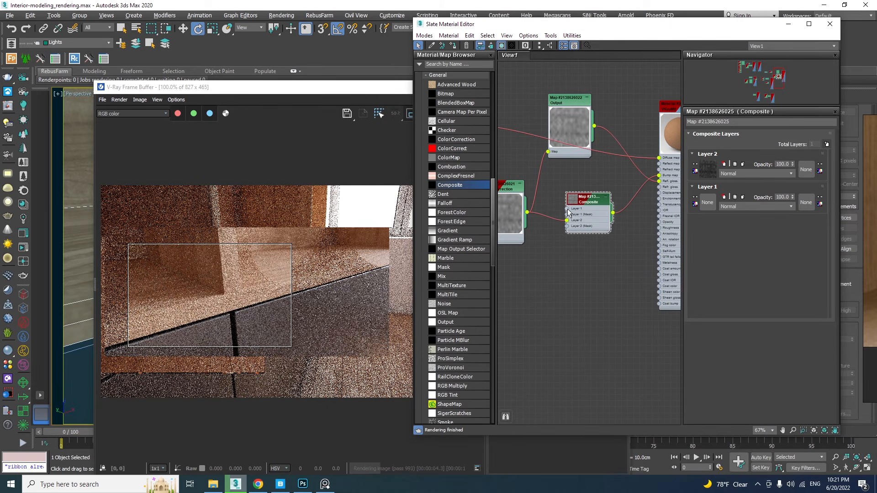
left_click_drag(530, 267, 530, 269)
mouse_move(562, 322)
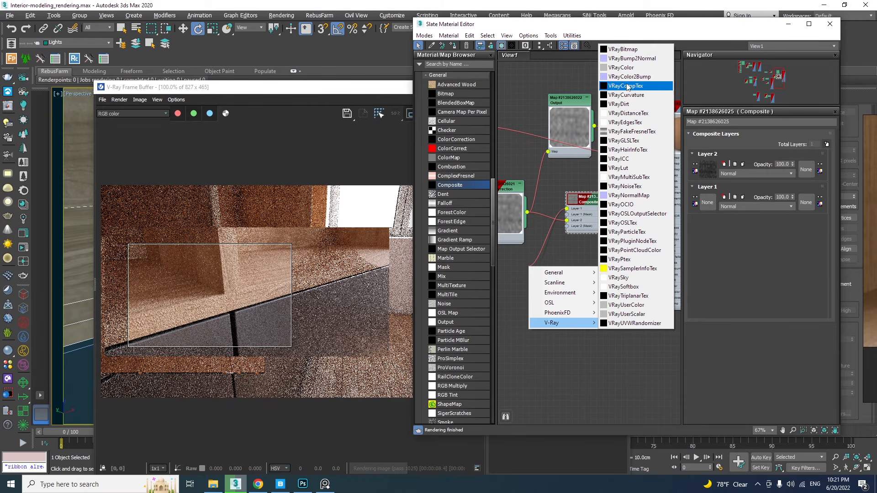
left_click(626, 122)
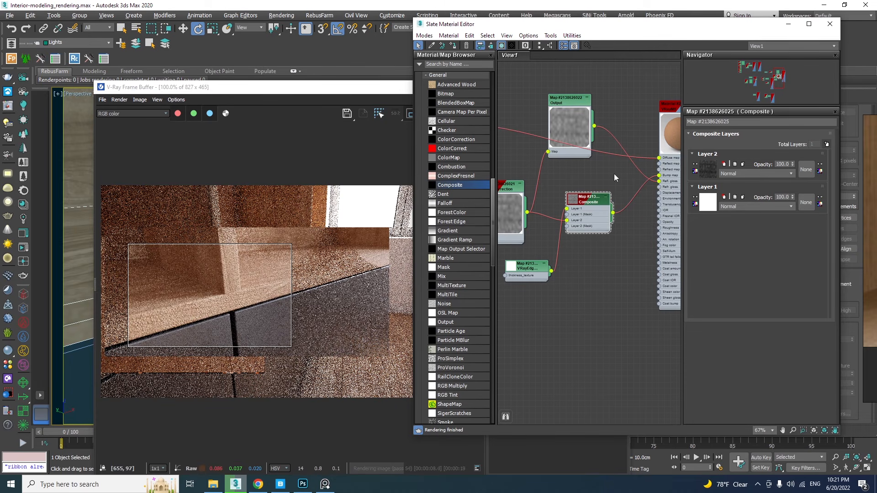
Set the bump map amount of the bookshelf wood's VRayMtl to 10
left_click(667, 175)
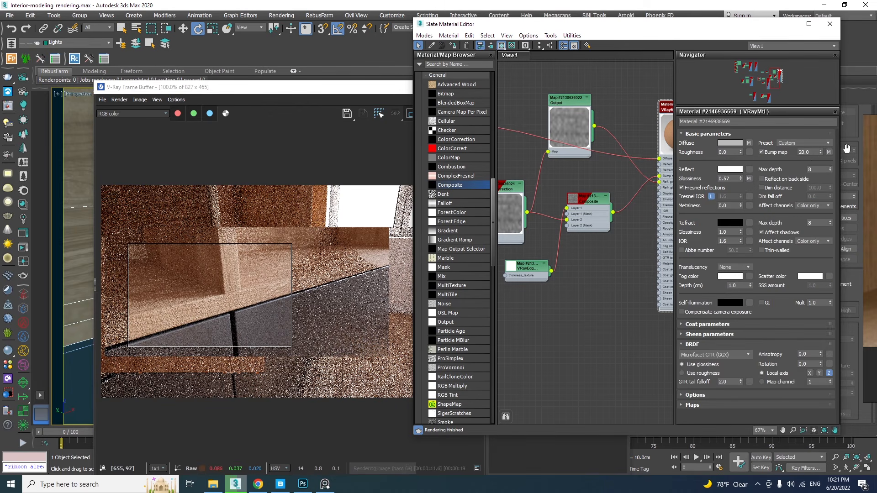
type("10")
key("Return")
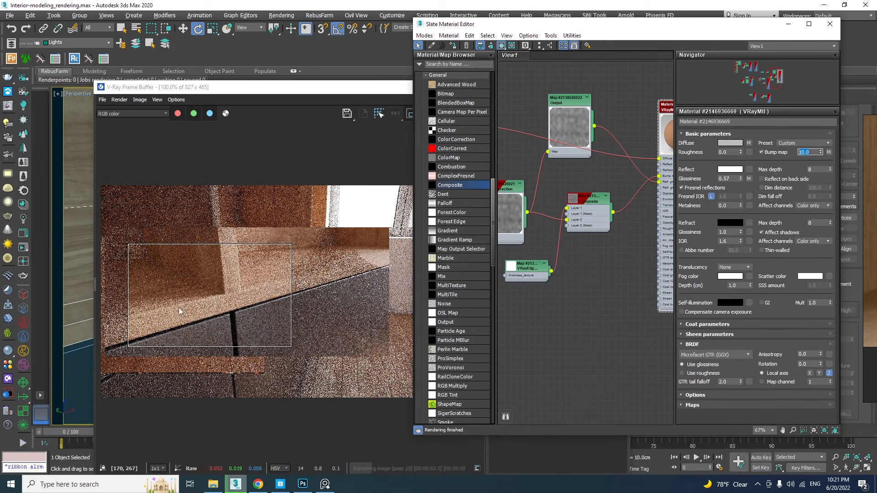
Lower the frame buffer's Exposure correction to about 1.7 while checking the shelf edge in the render
left_click(261, 296)
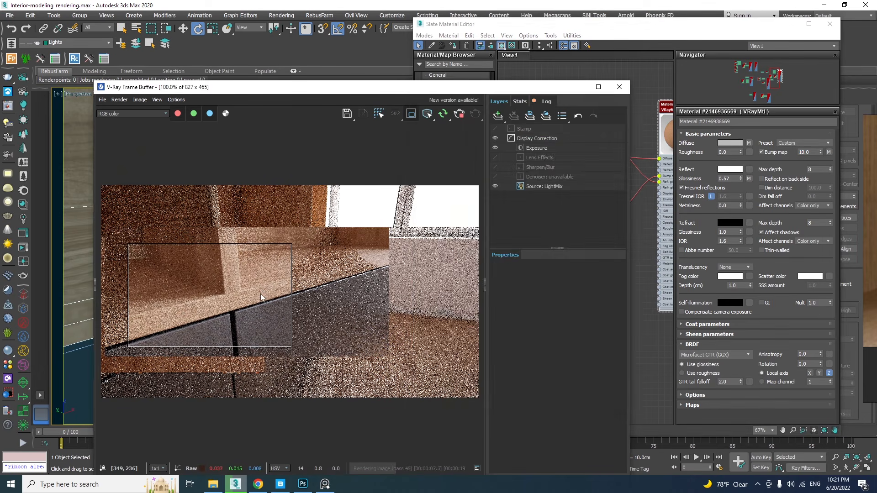
scroll(261, 297, "up", 2)
scroll(262, 297, "down", 1)
left_click(550, 150)
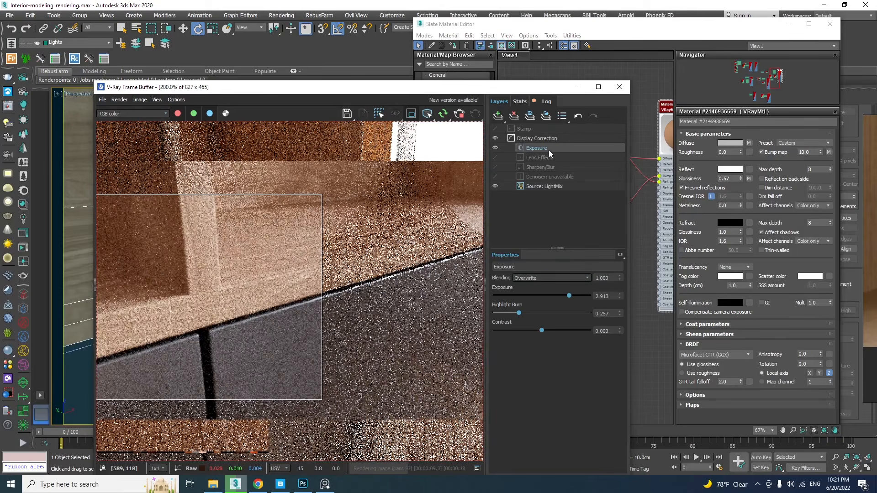
left_click_drag(570, 297, 557, 298)
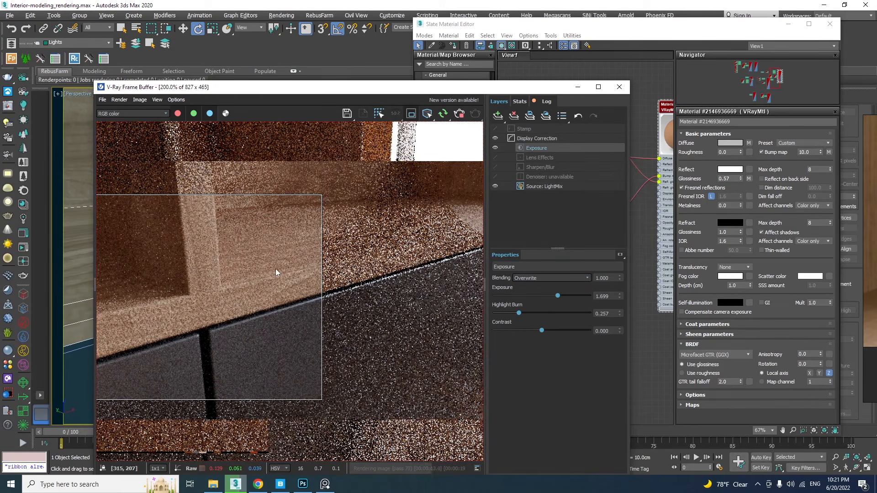
scroll(277, 270, "down", 1)
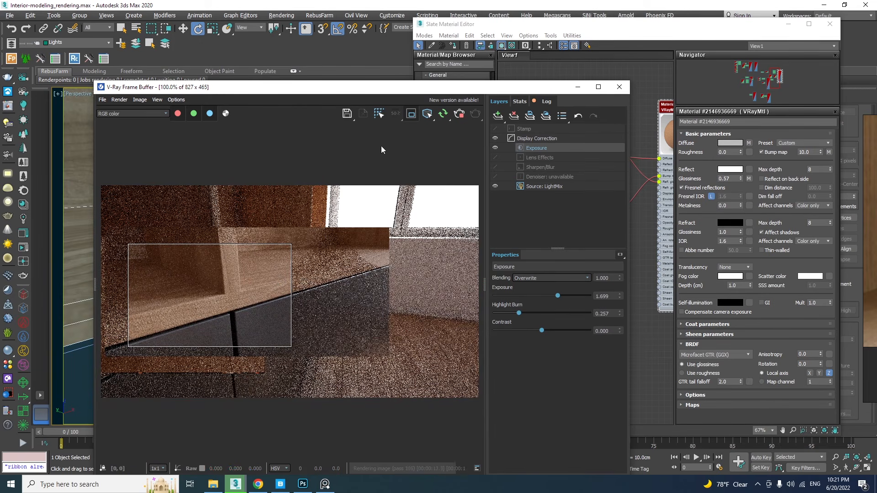
Turn off the render region and move the frame buffer clear of the perspective viewport to widen the bookshelf view
left_click(409, 117)
left_click_drag(406, 89, 302, 314)
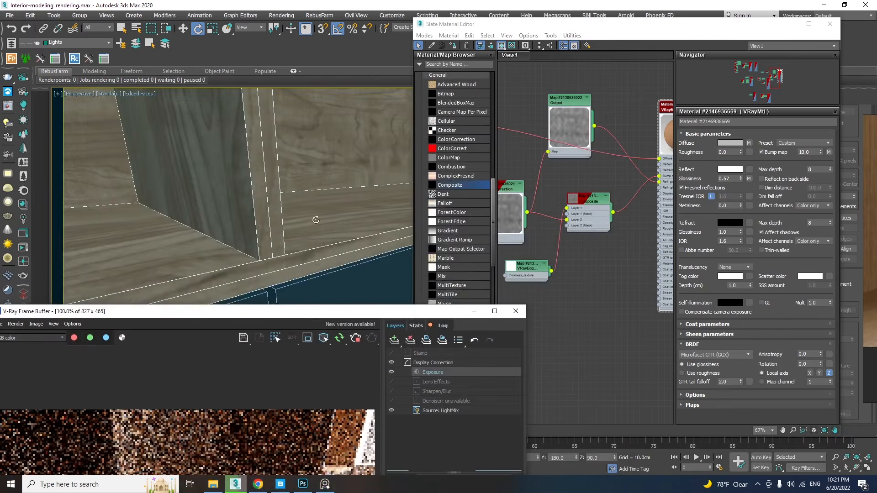
scroll(322, 216, "down", 2)
scroll(327, 214, "down", 2)
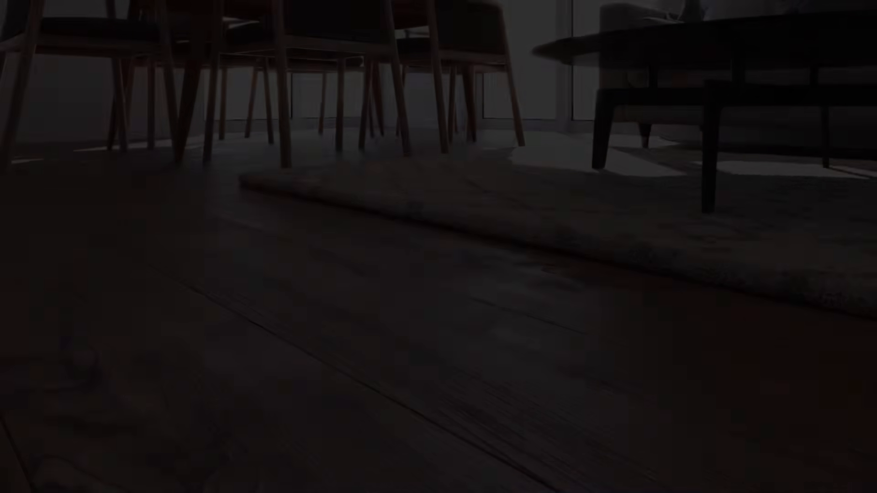